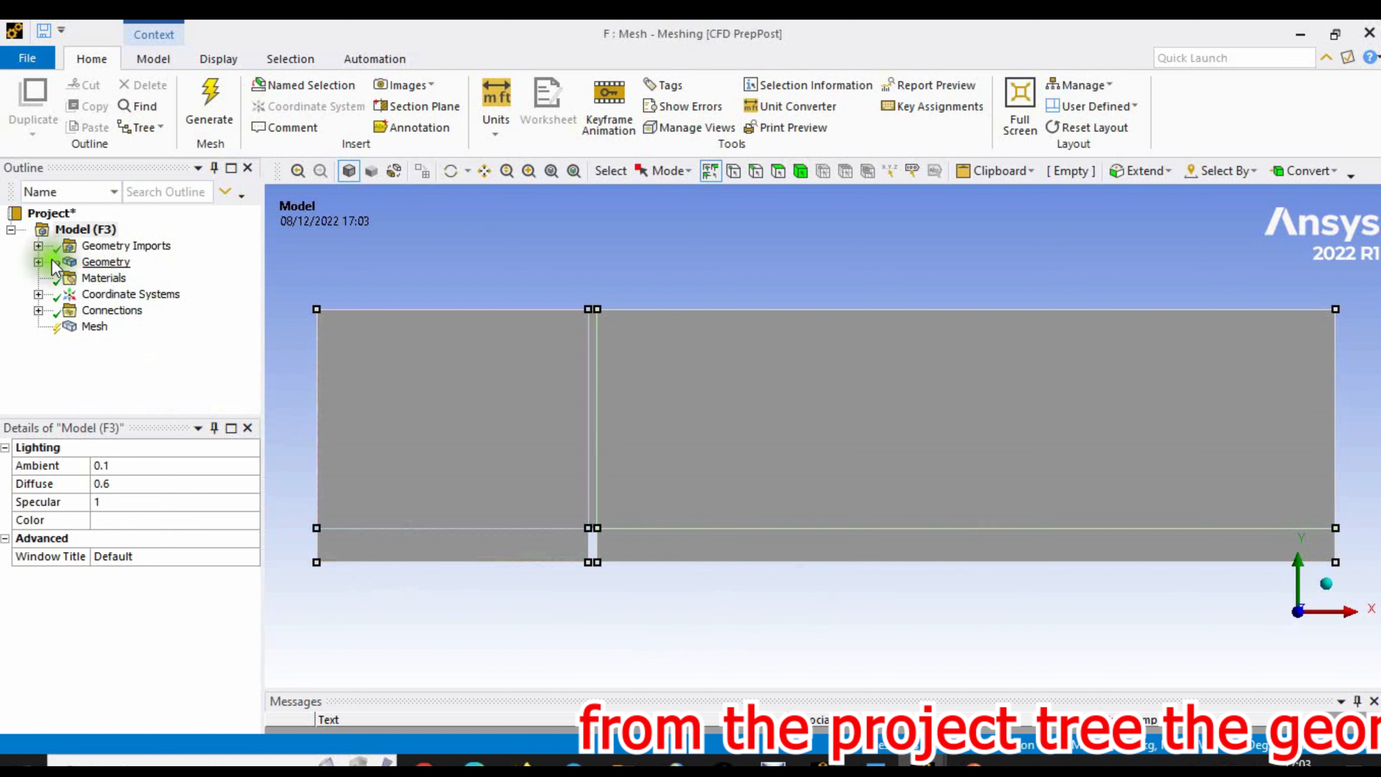
# - Set the first line body's model type to Thermal Fluid and suppress that body
pyautogui.click(38, 262)
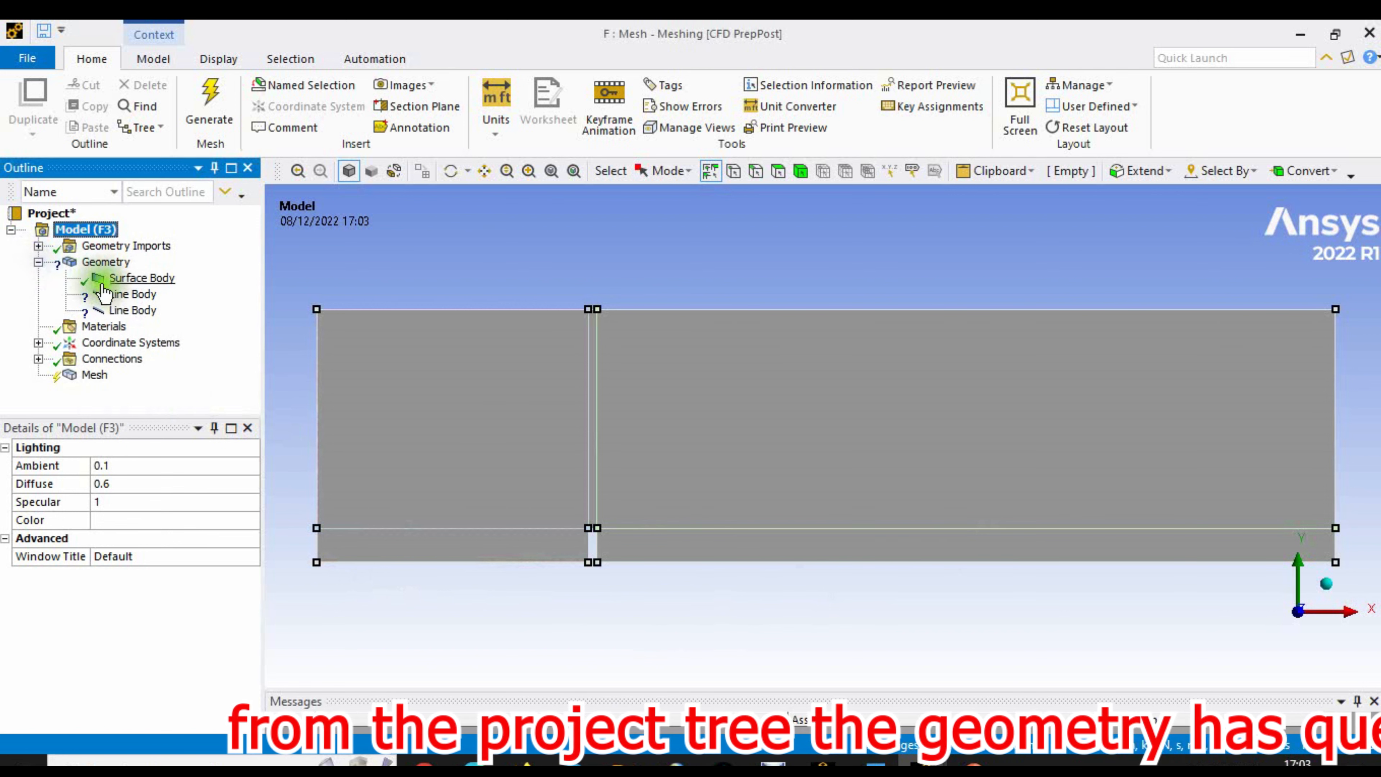
pyautogui.click(131, 294)
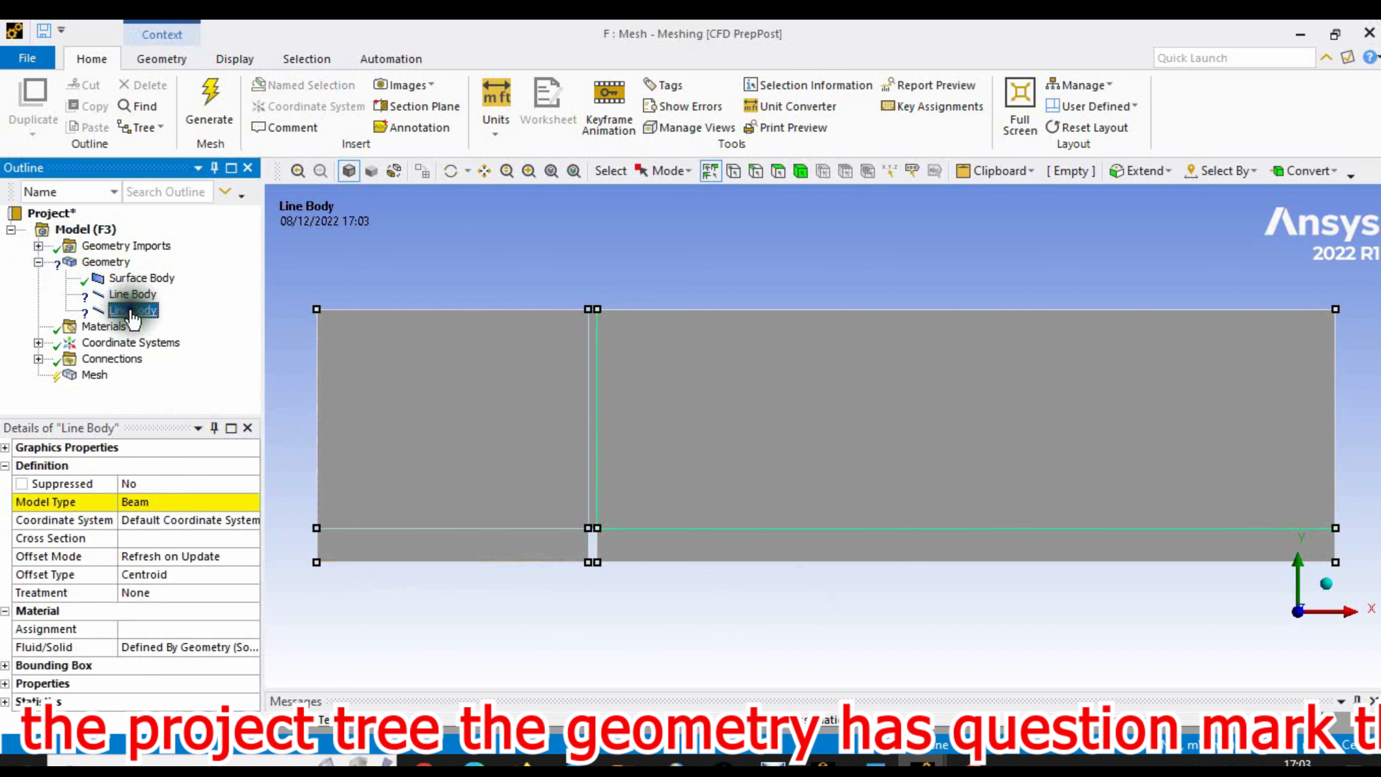
pyautogui.click(131, 294)
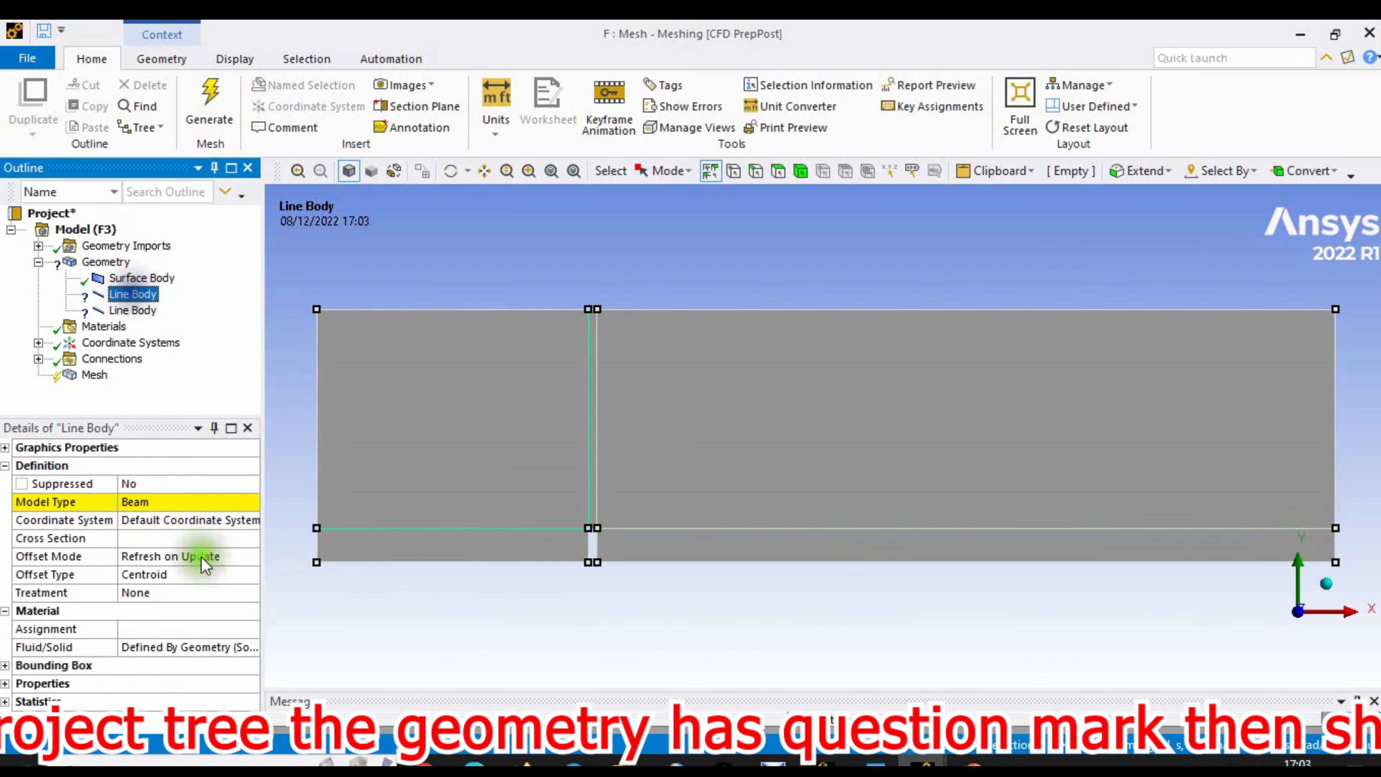
pyautogui.click(217, 499)
pyautogui.click(251, 503)
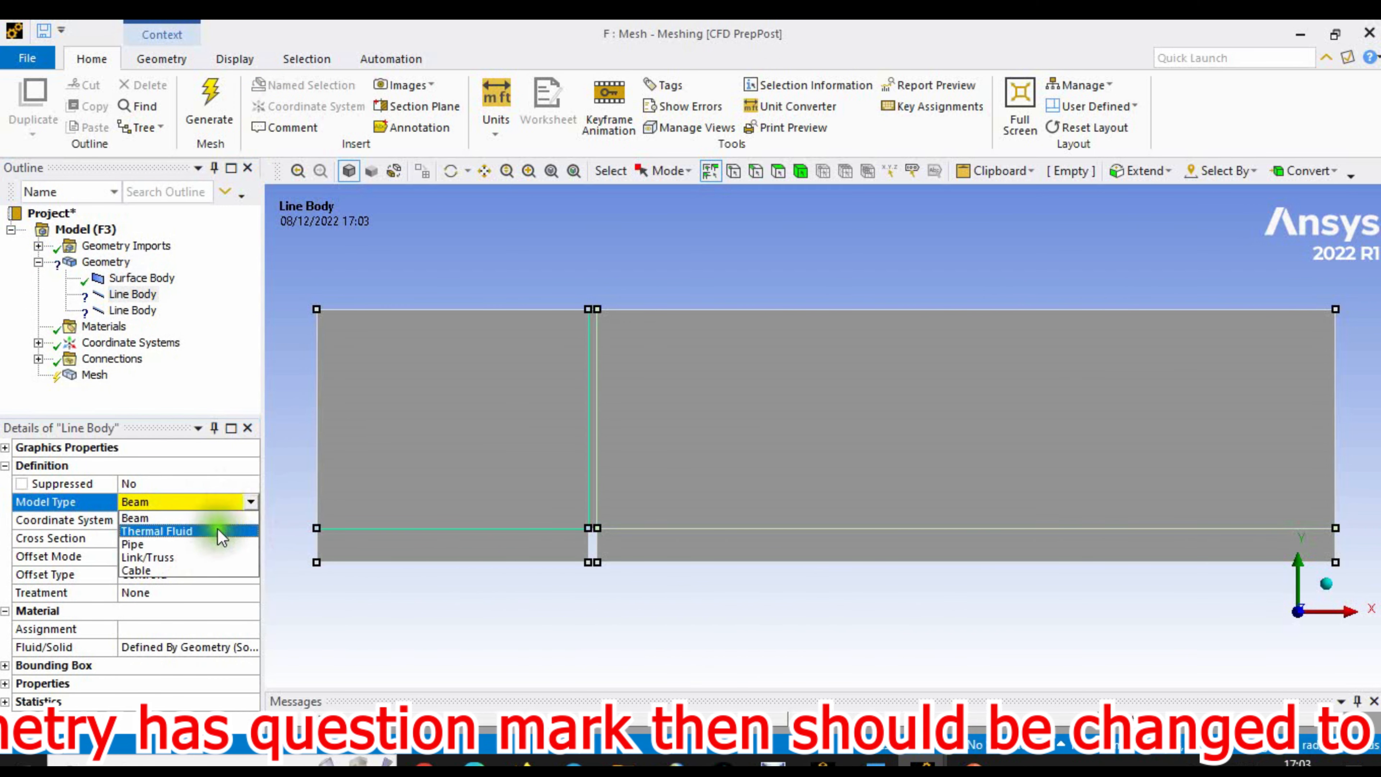
pyautogui.click(247, 530)
pyautogui.click(174, 484)
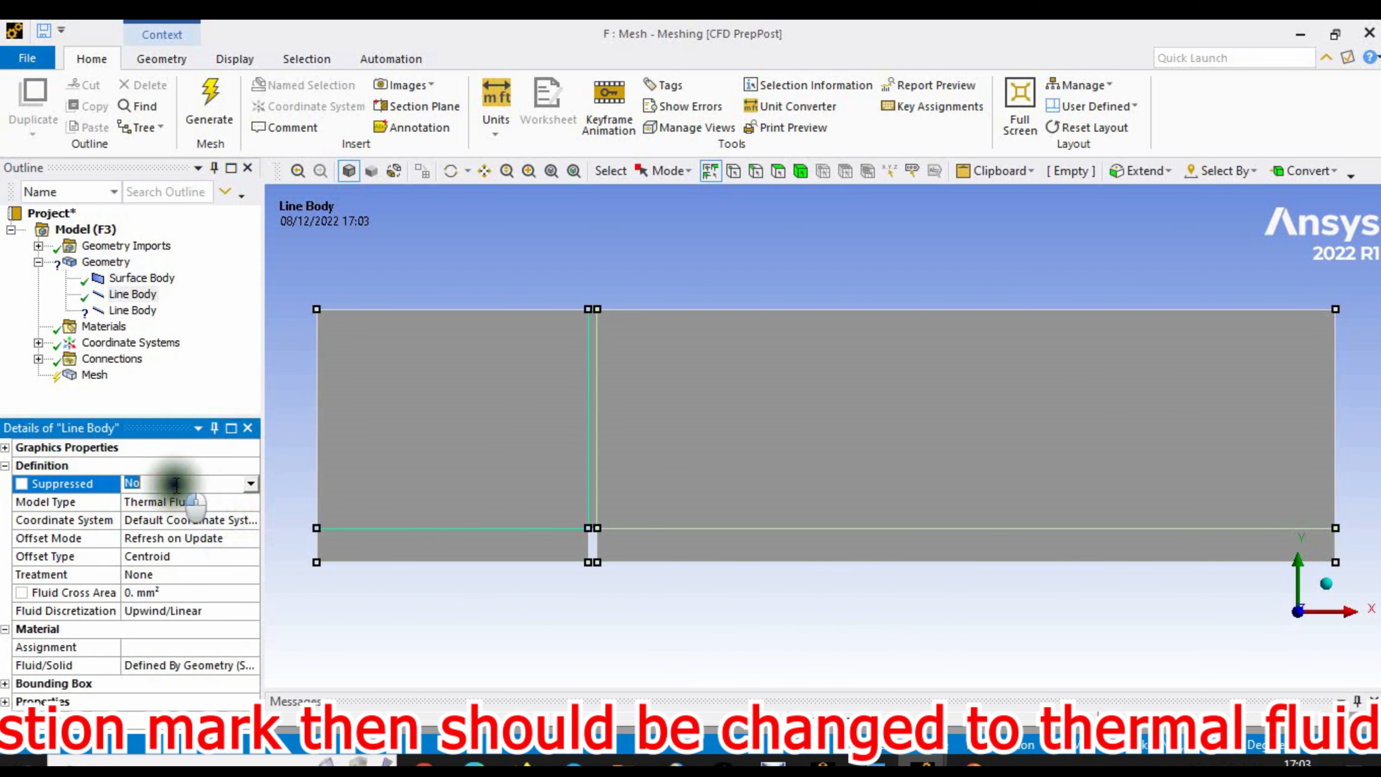
pyautogui.click(251, 483)
pyautogui.click(167, 512)
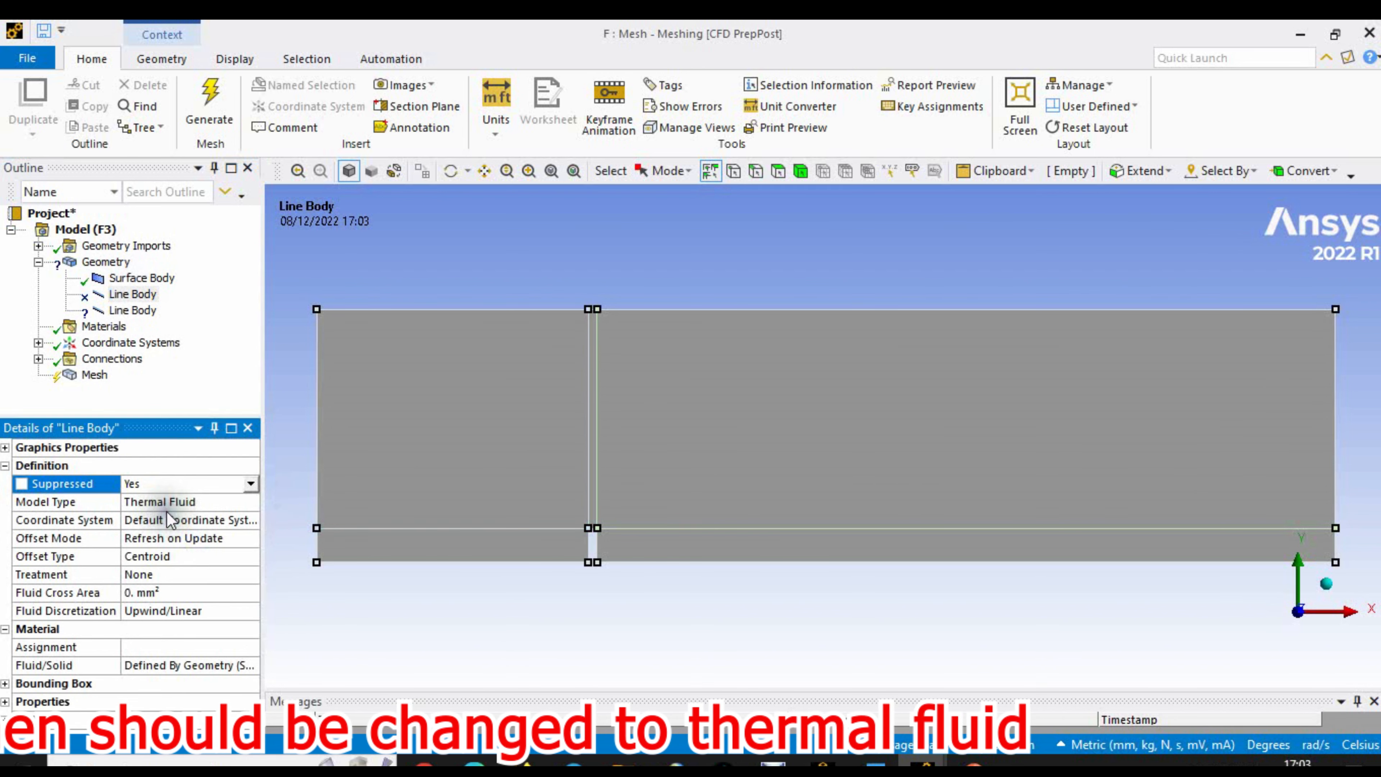
# - Set the second line body's model type to Thermal Fluid and suppress it as well
pyautogui.click(133, 310)
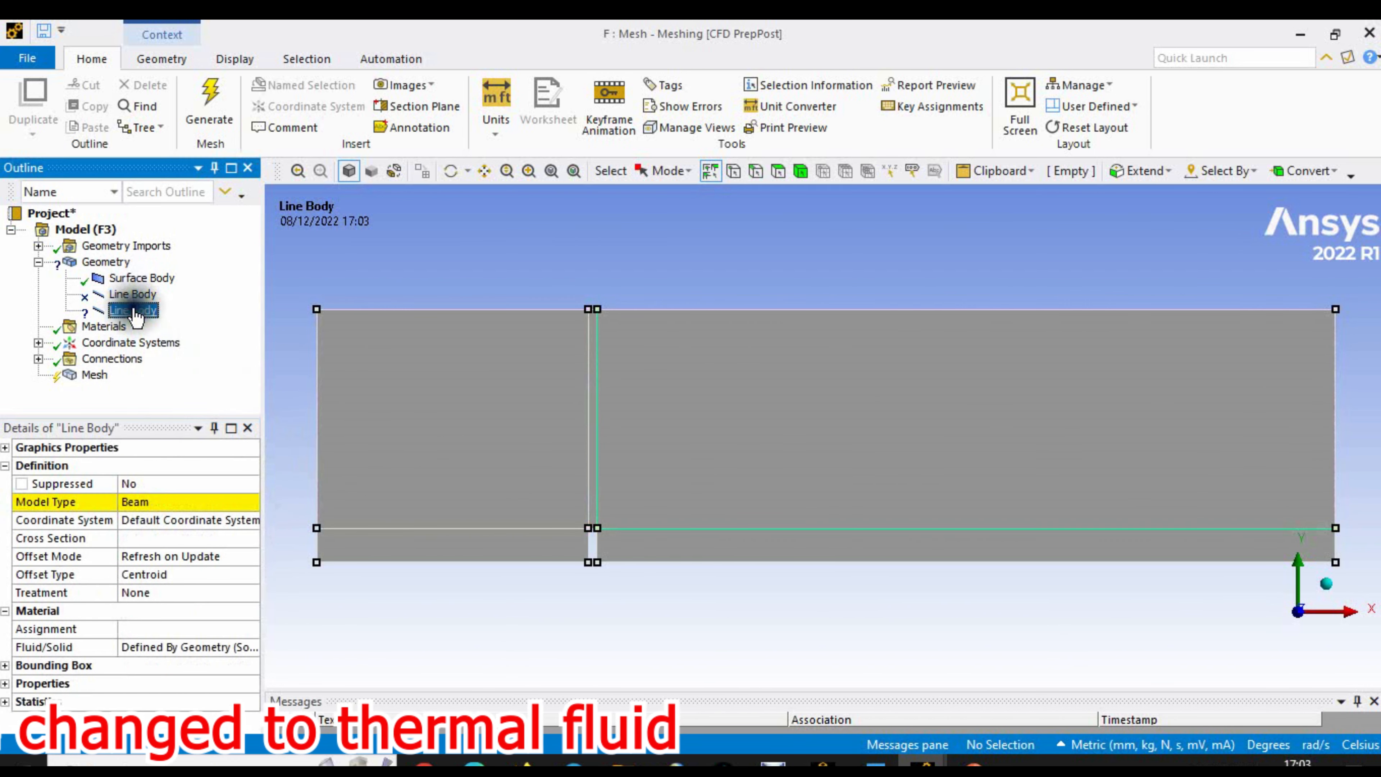
pyautogui.click(185, 501)
pyautogui.click(250, 502)
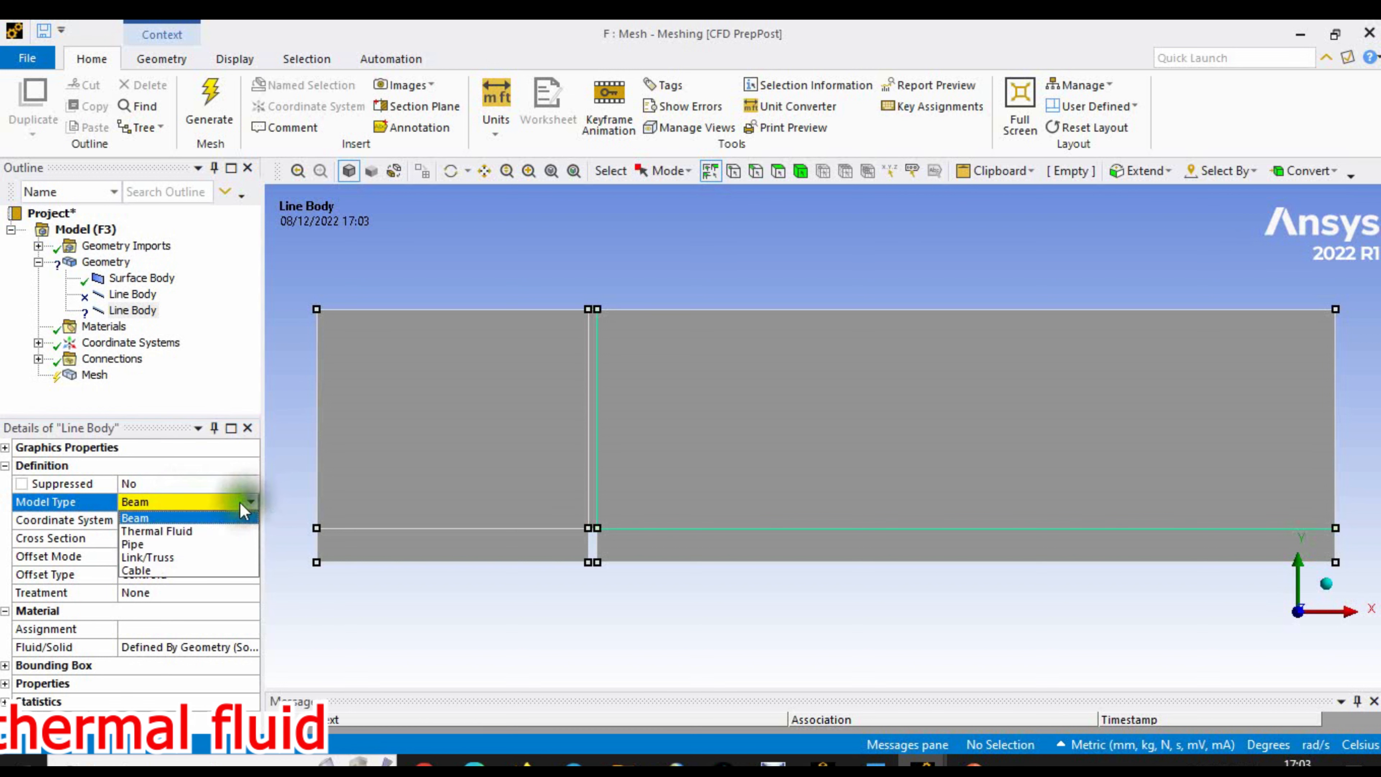
pyautogui.click(184, 527)
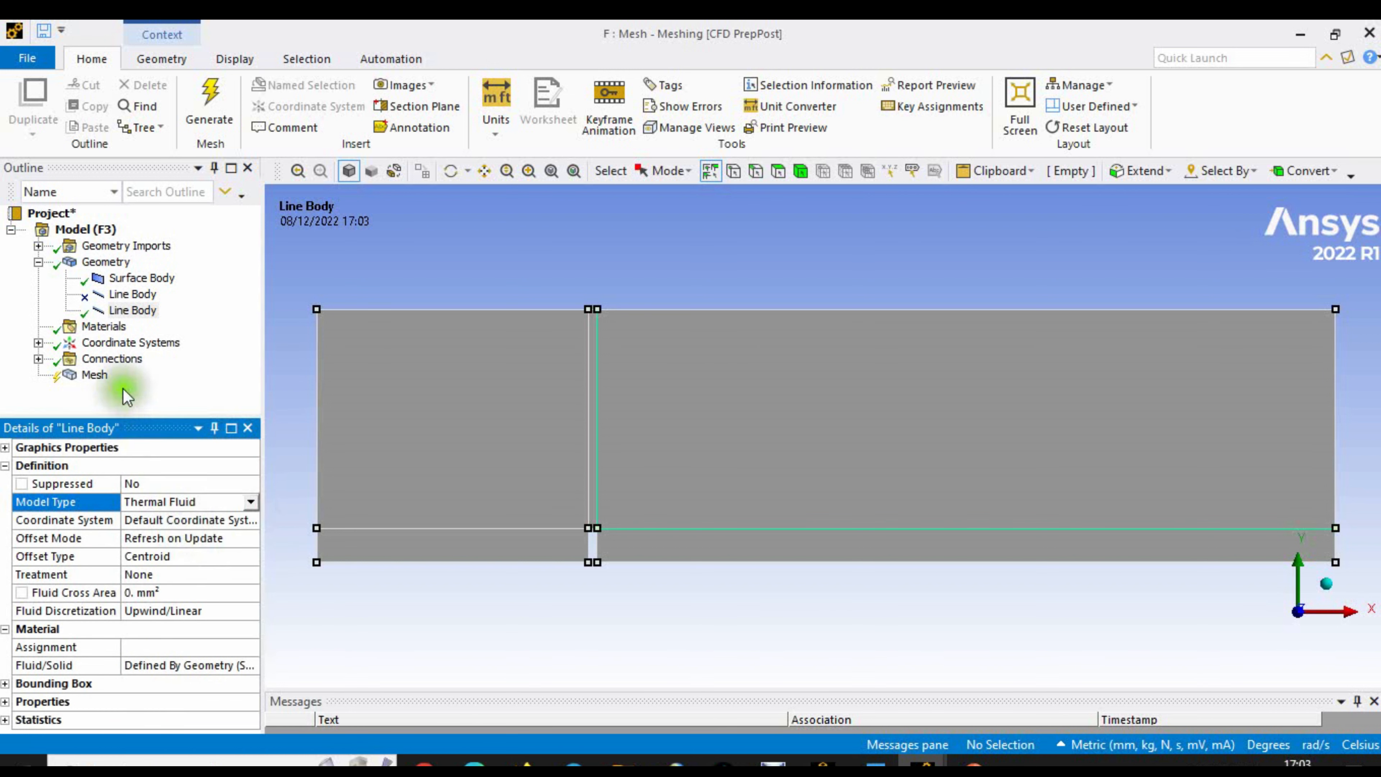
pyautogui.click(193, 481)
pyautogui.click(249, 484)
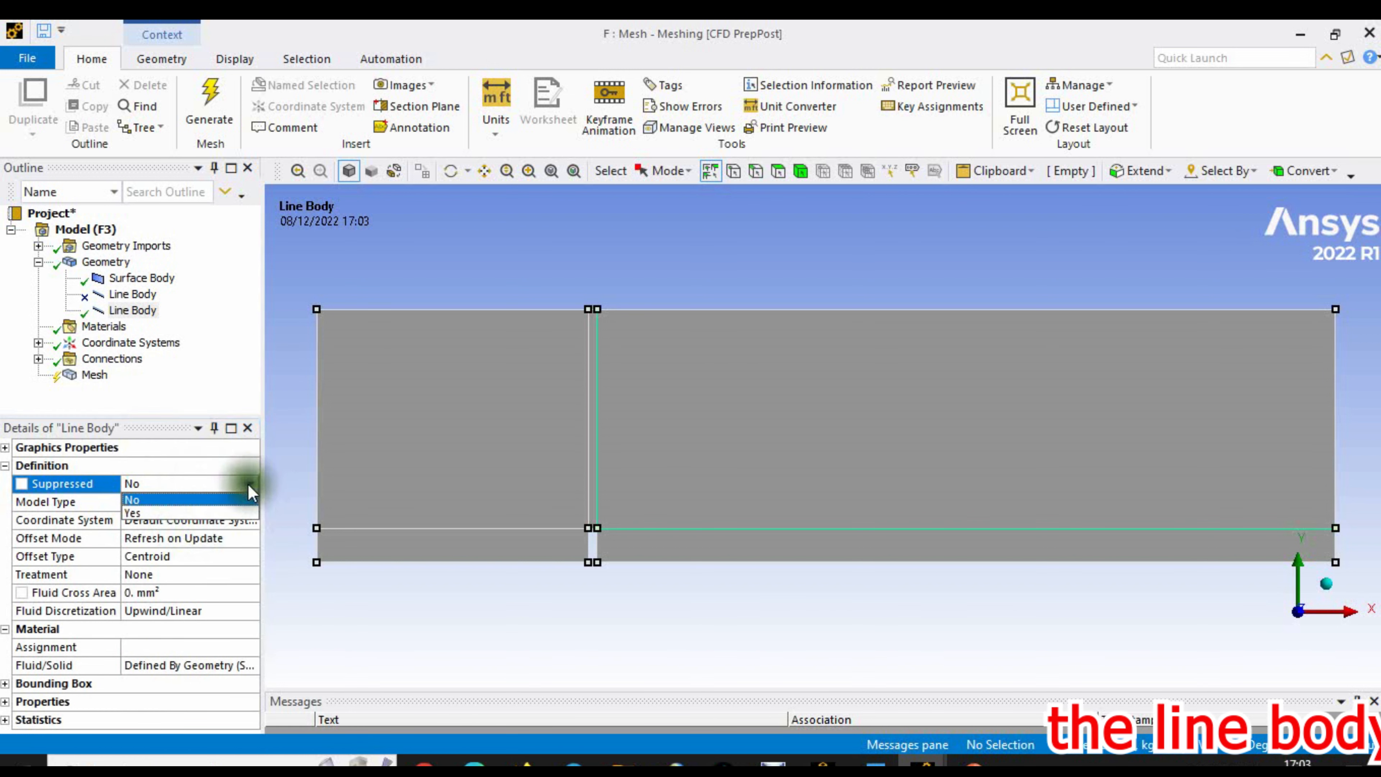
pyautogui.click(199, 513)
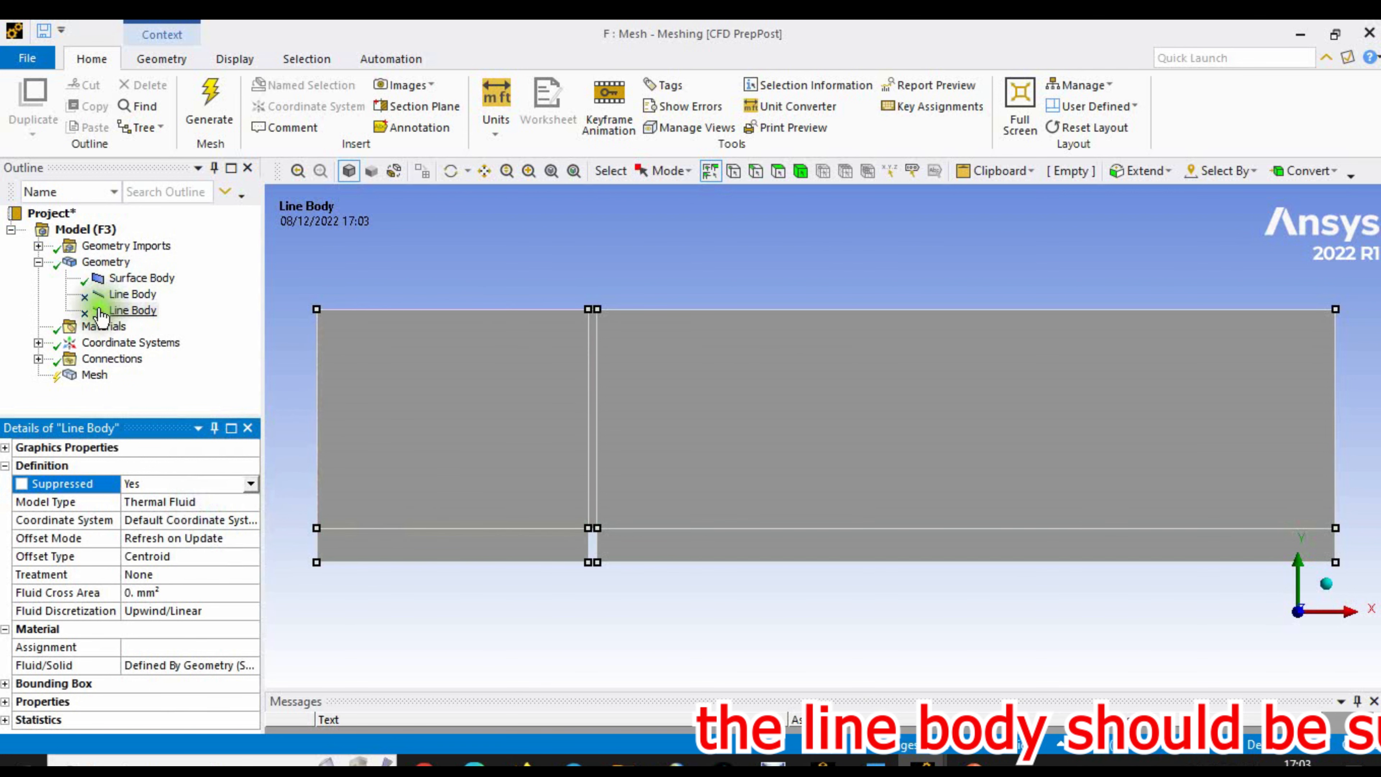
pyautogui.click(38, 261)
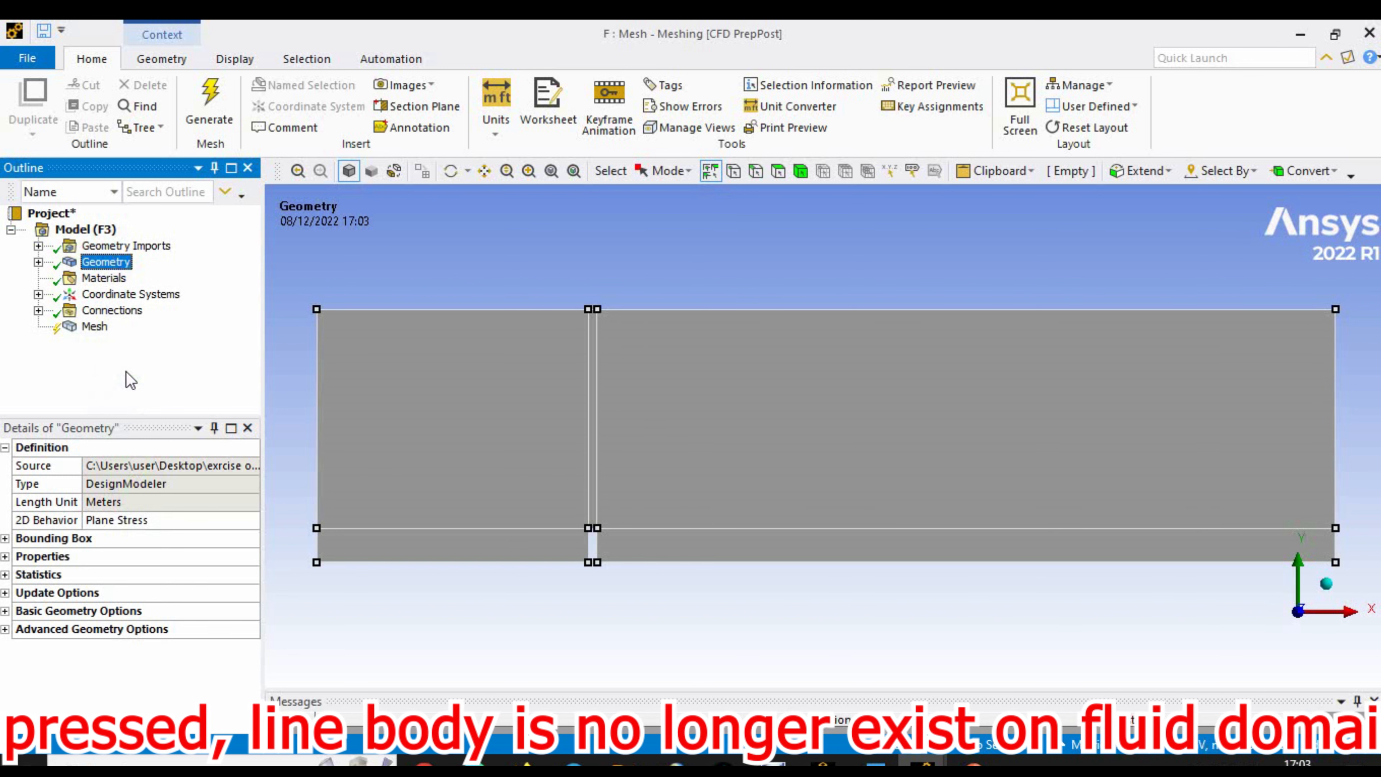
# - Switch to face selection and insert a Face Meshing control under the mesh
pyautogui.click(849, 646)
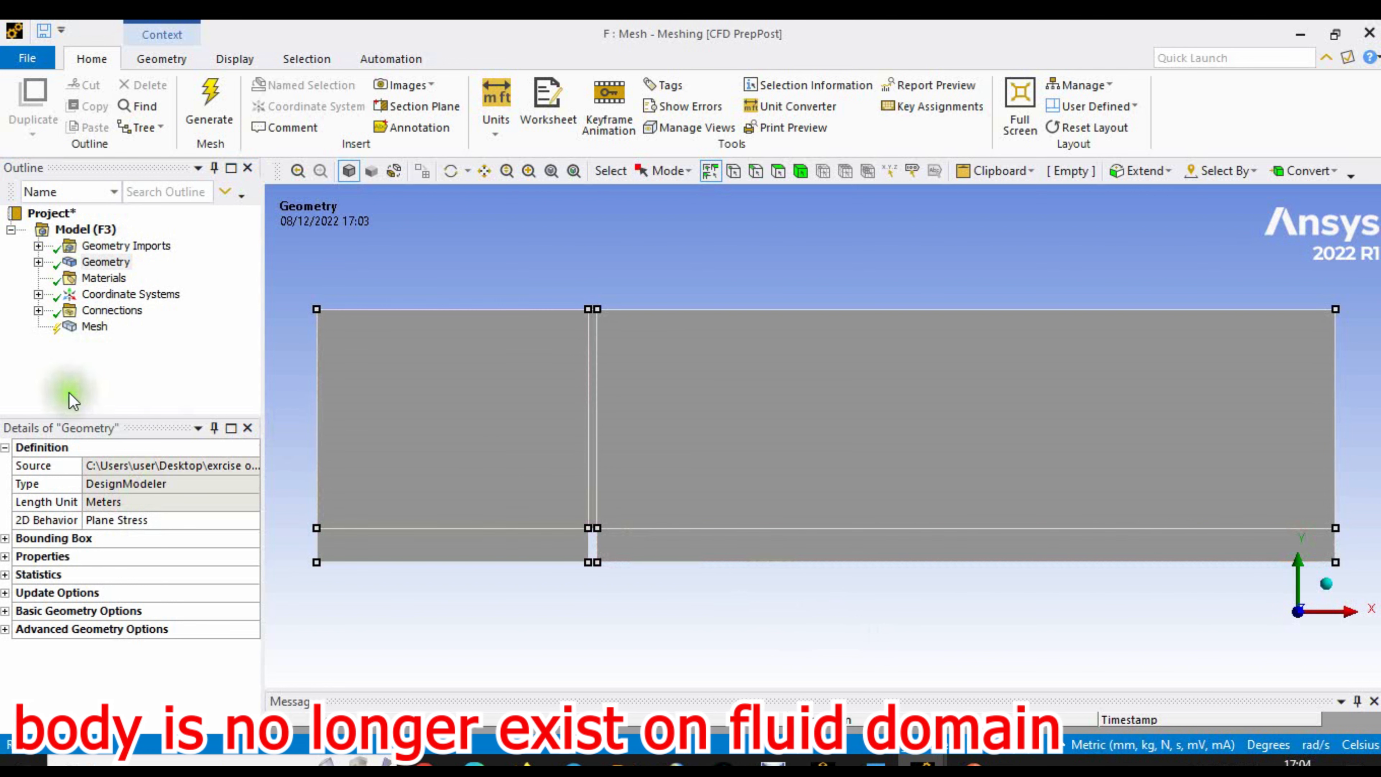
pyautogui.click(94, 326)
pyautogui.rightClick(85, 337)
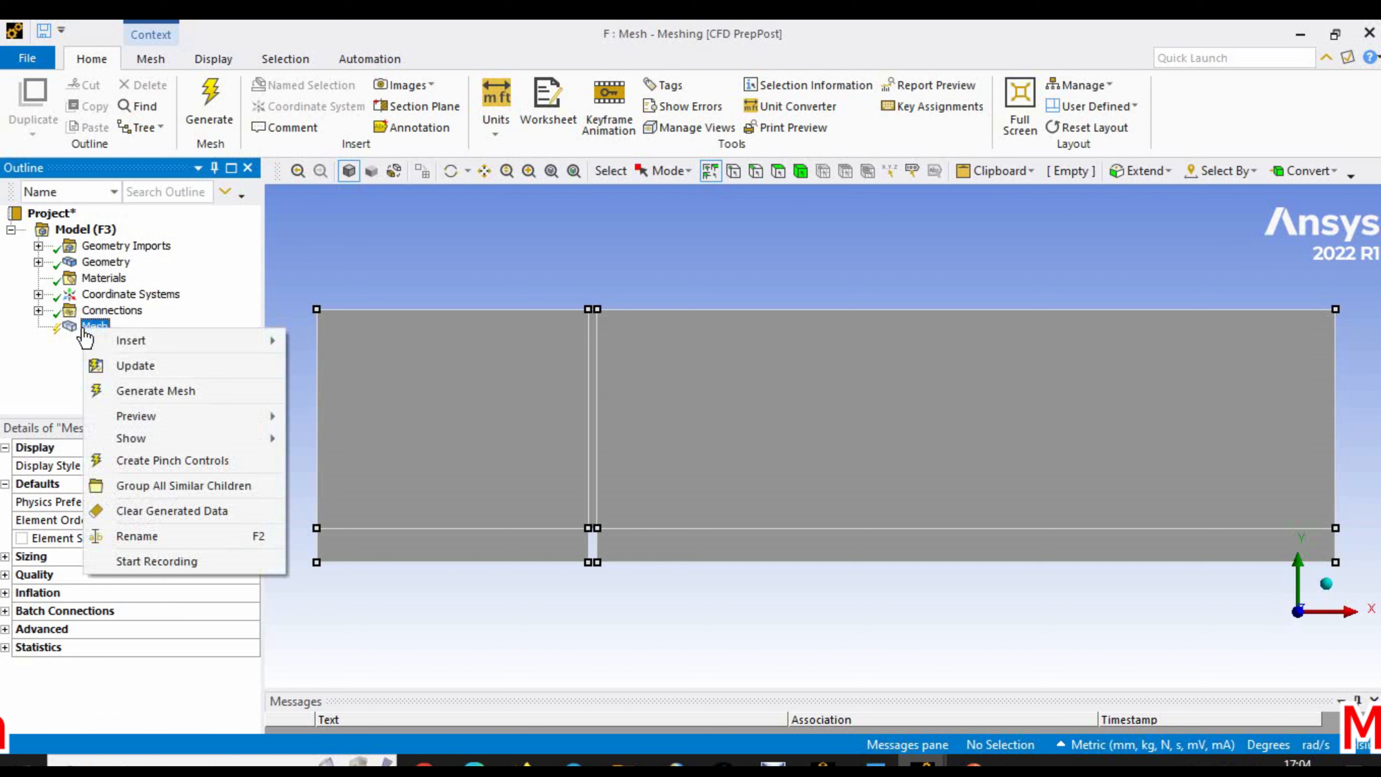
pyautogui.click(774, 173)
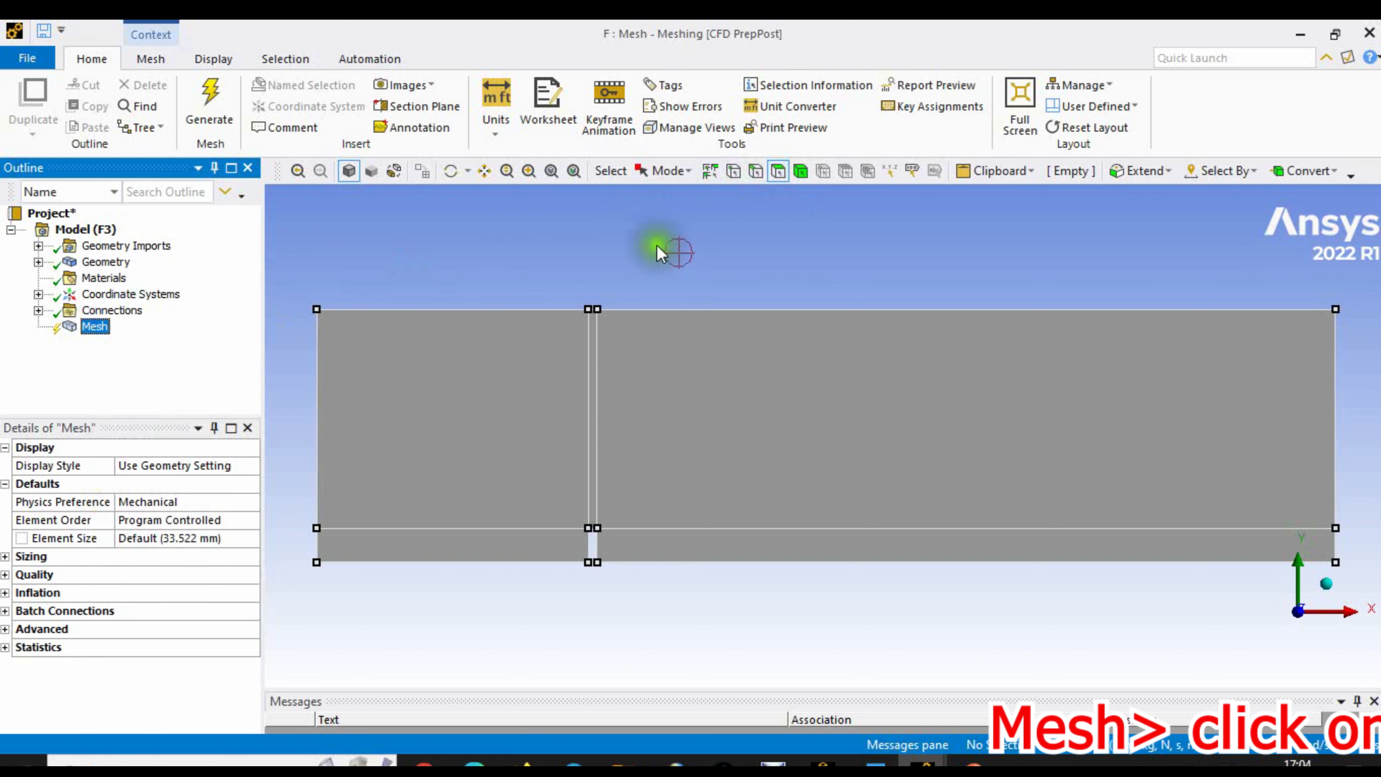
pyautogui.rightClick(90, 332)
pyautogui.moveTo(188, 333)
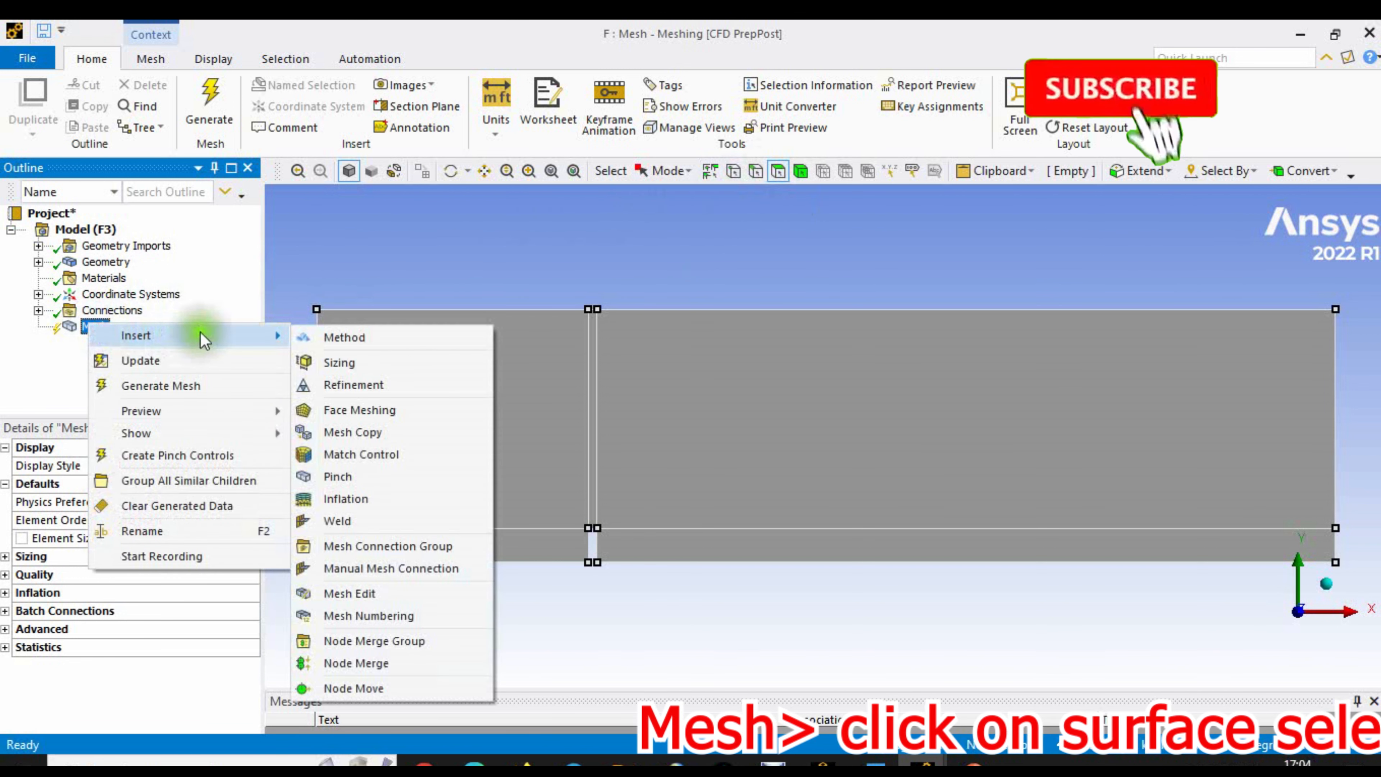
pyautogui.click(377, 409)
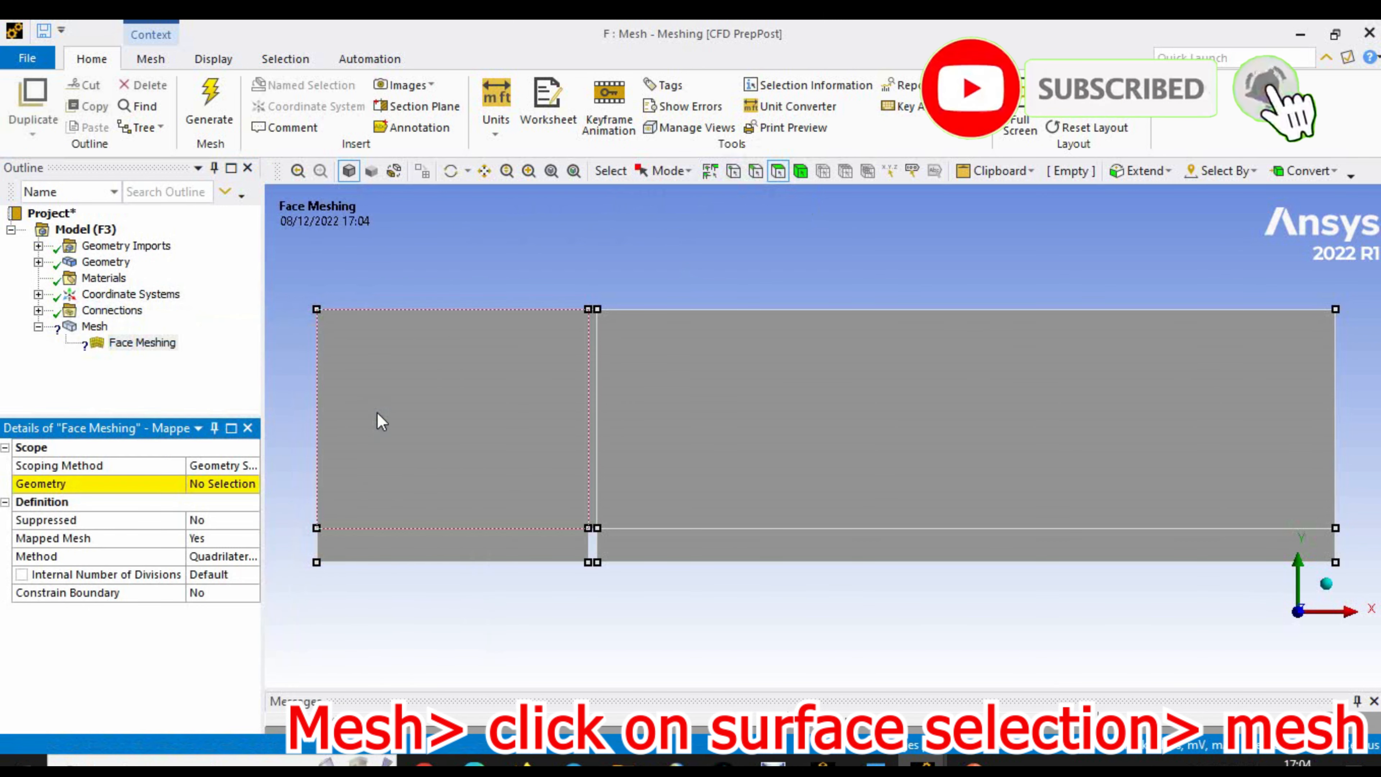
# - Scope the face meshing to all five faces of the fluid domain and generate the mesh
pyautogui.moveTo(268, 392); pyautogui.dragTo(287, 391)
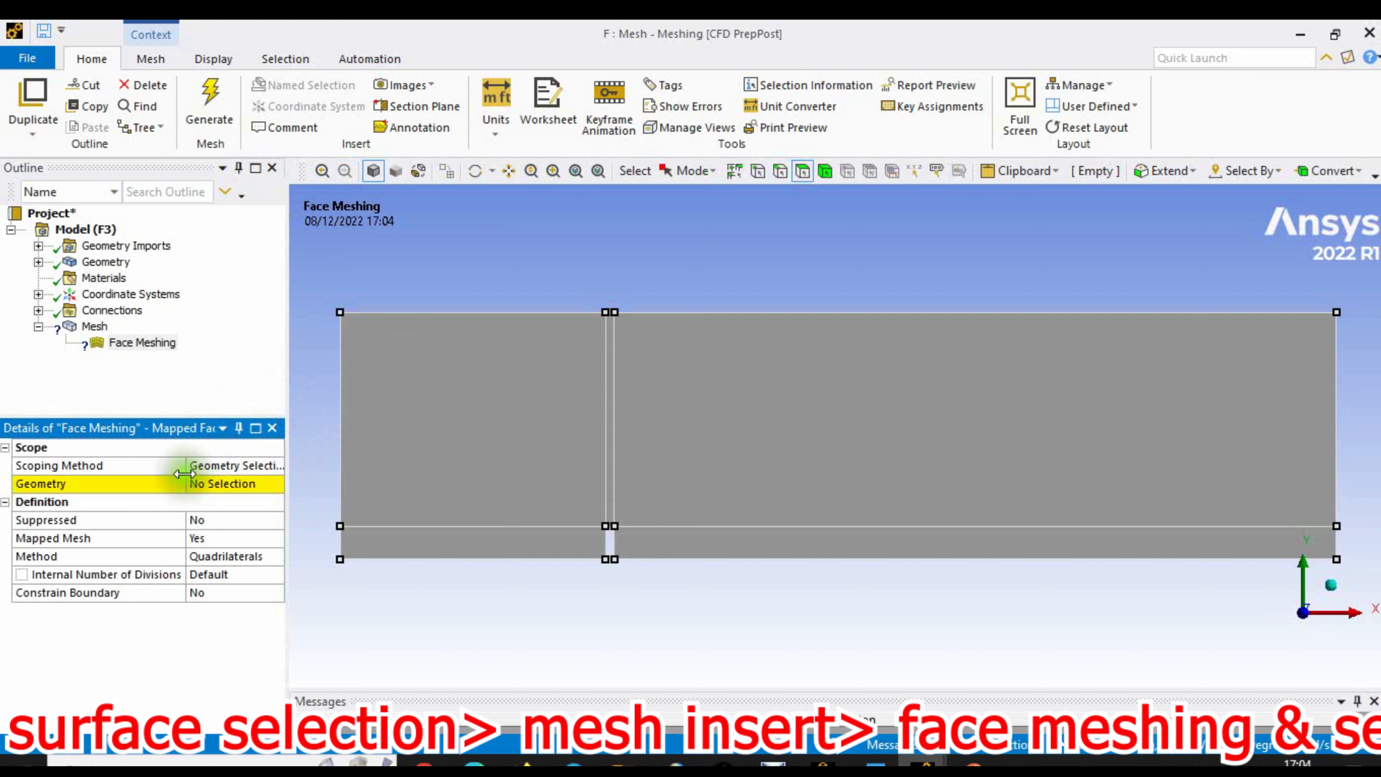
pyautogui.moveTo(185, 475); pyautogui.dragTo(148, 475)
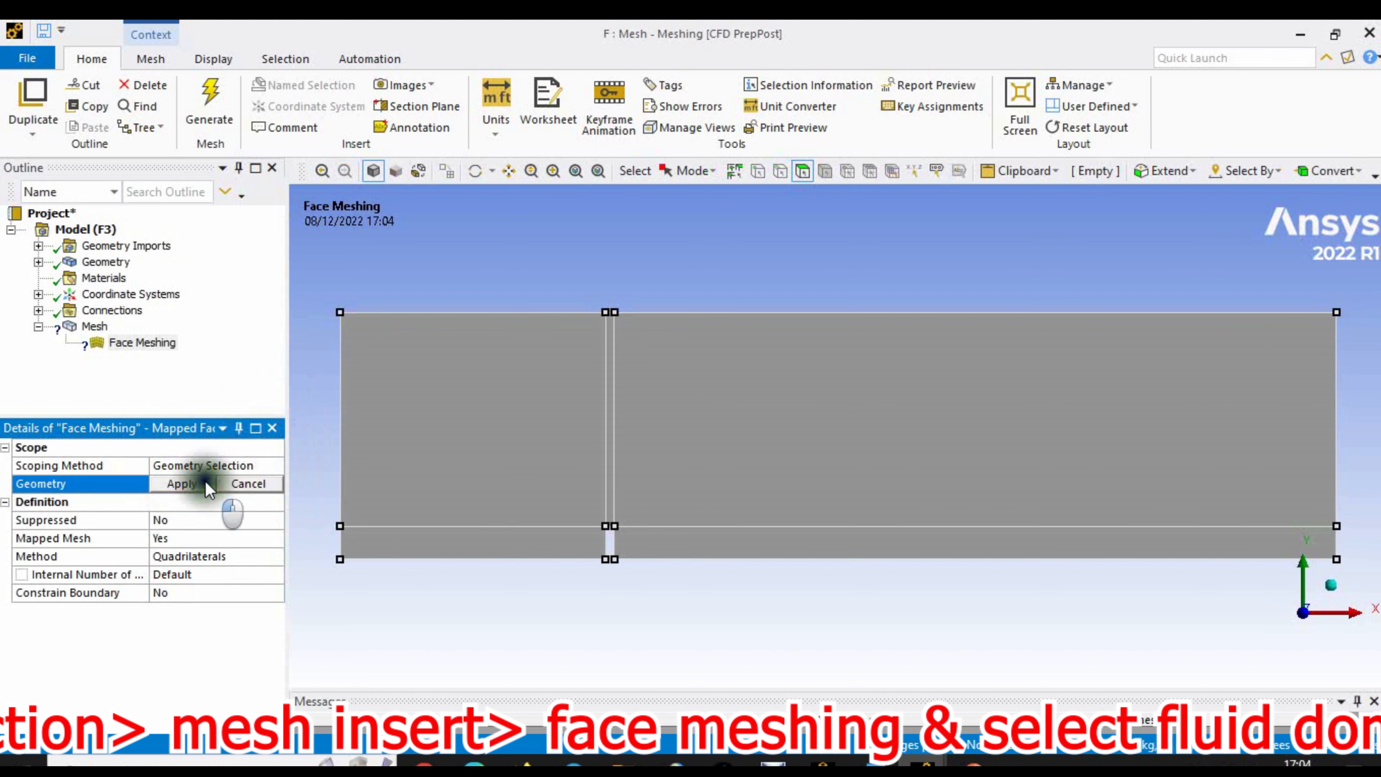
pyautogui.click(446, 420)
pyautogui.keyDown('ctrl'); pyautogui.click(609, 435); pyautogui.keyUp('ctrl')
pyautogui.keyDown('ctrl'); pyautogui.click(684, 436); pyautogui.keyUp('ctrl')
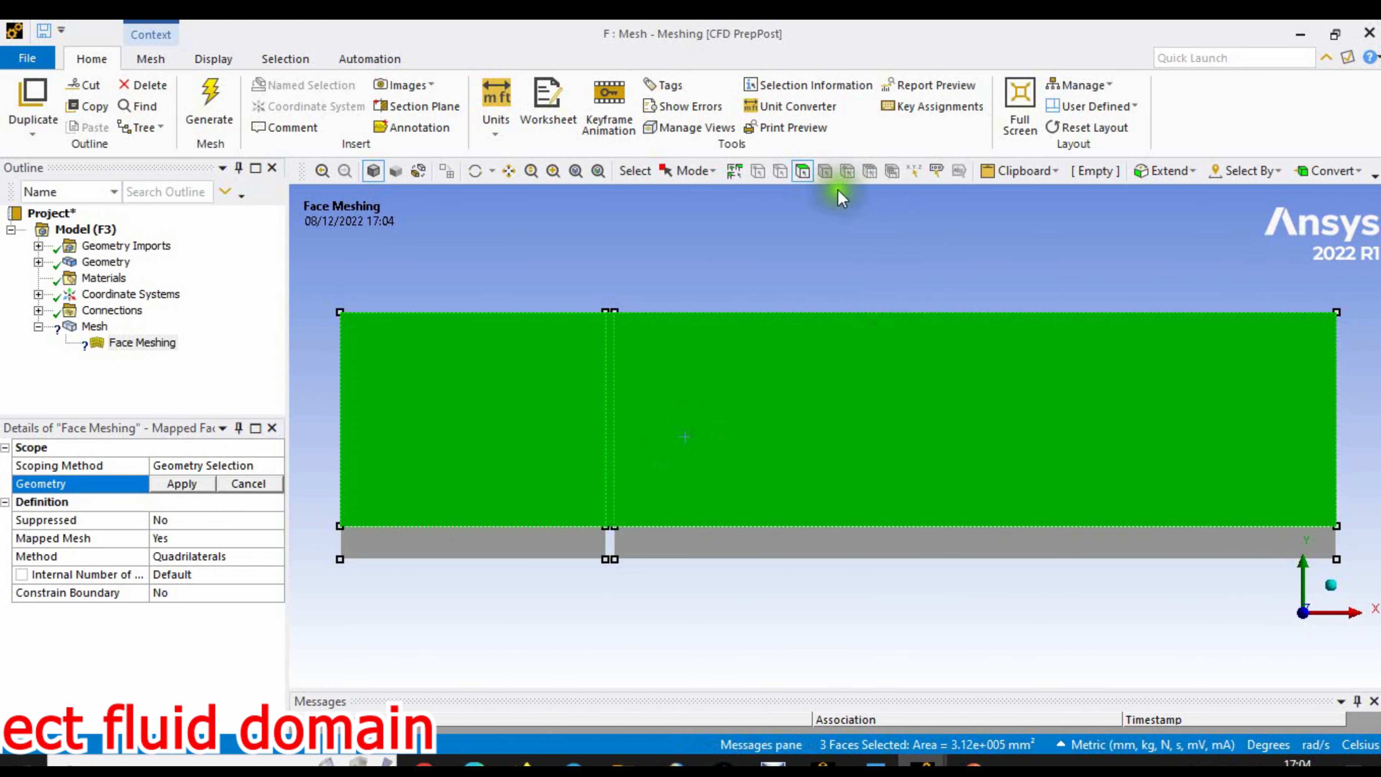
pyautogui.keyDown('ctrl'); pyautogui.click(881, 546); pyautogui.keyUp('ctrl')
pyautogui.keyDown('ctrl'); pyautogui.click(522, 549); pyautogui.keyUp('ctrl')
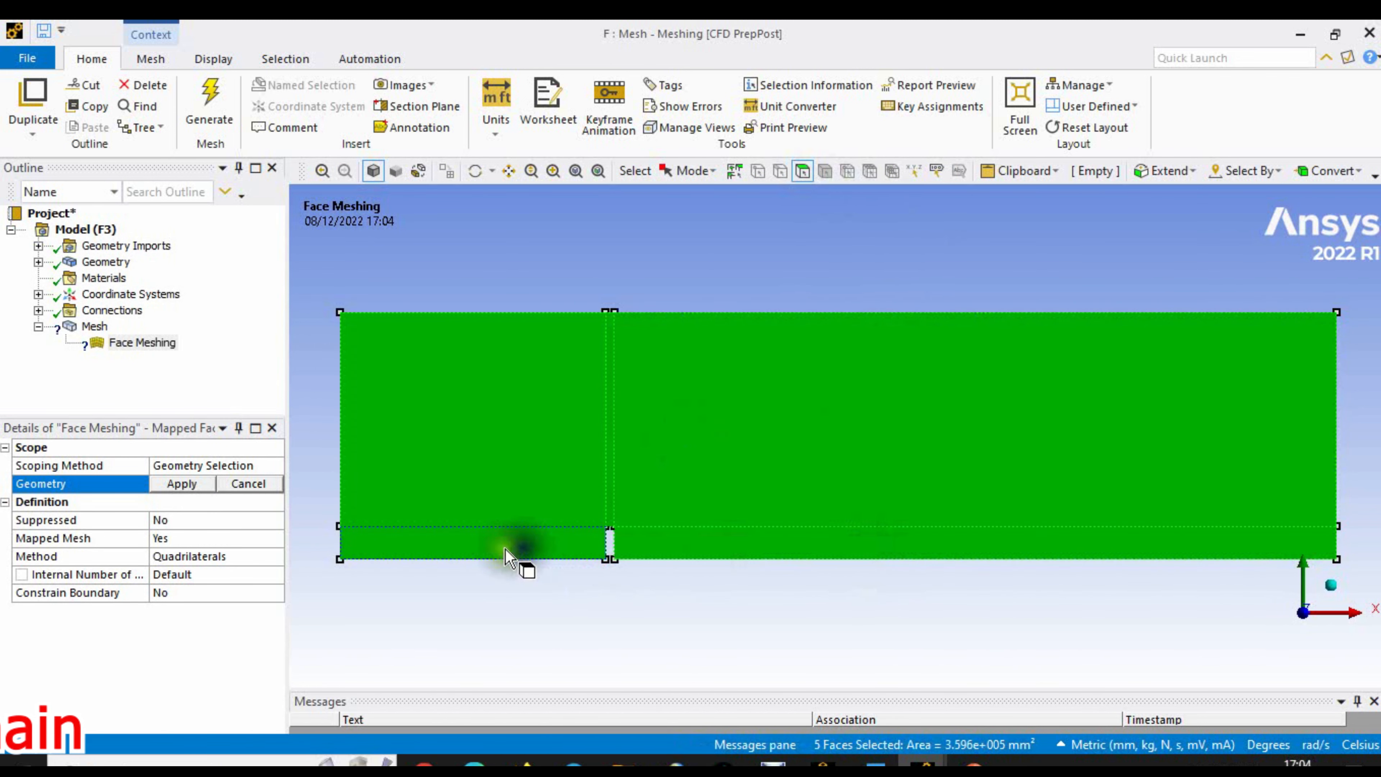
pyautogui.click(181, 484)
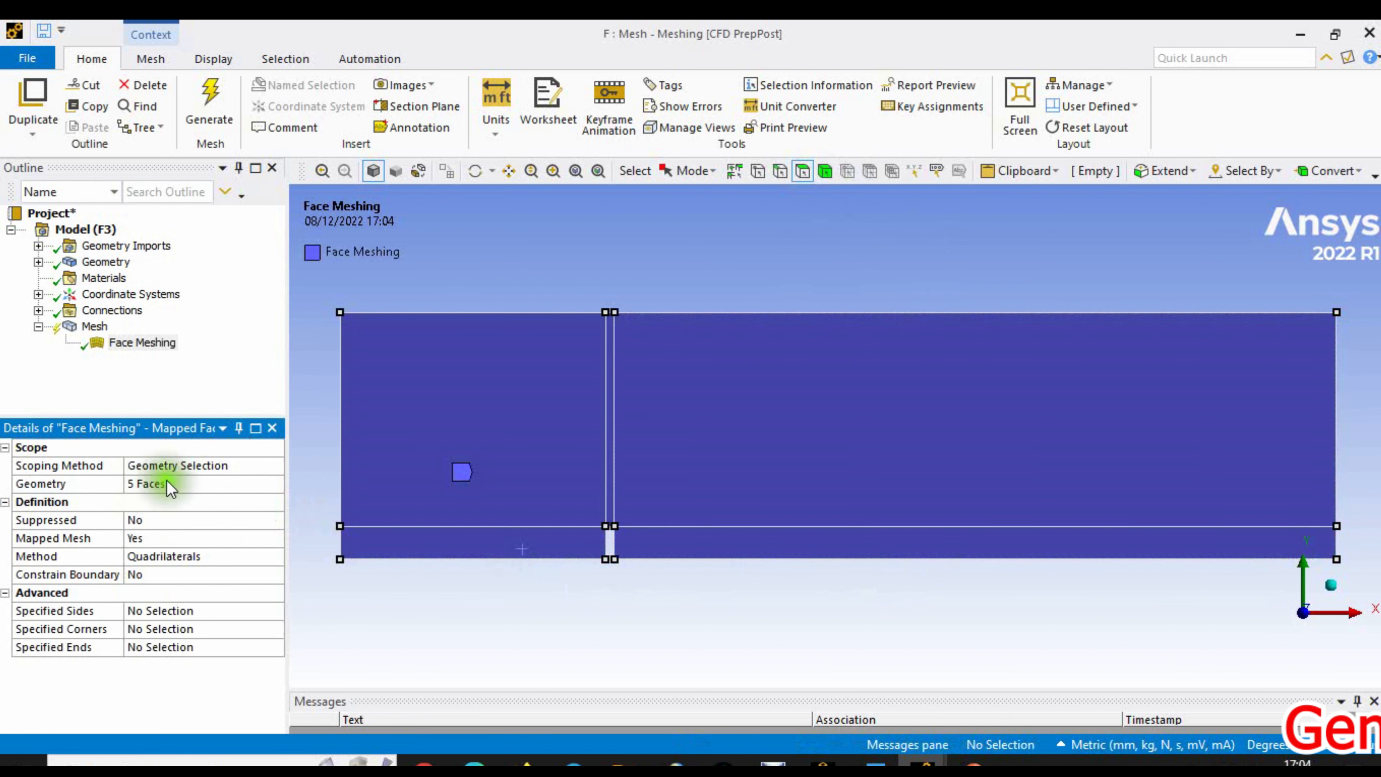
pyautogui.rightClick(81, 326)
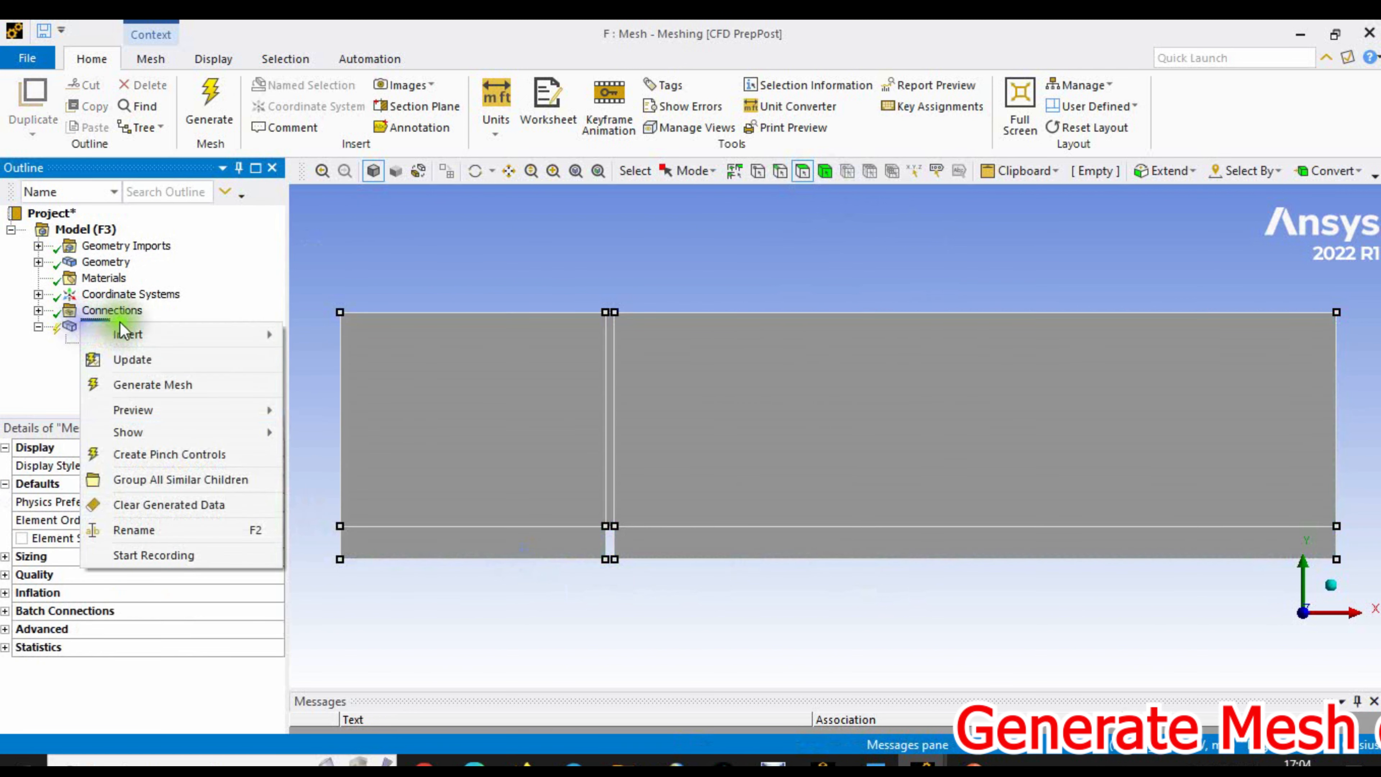
pyautogui.click(152, 385)
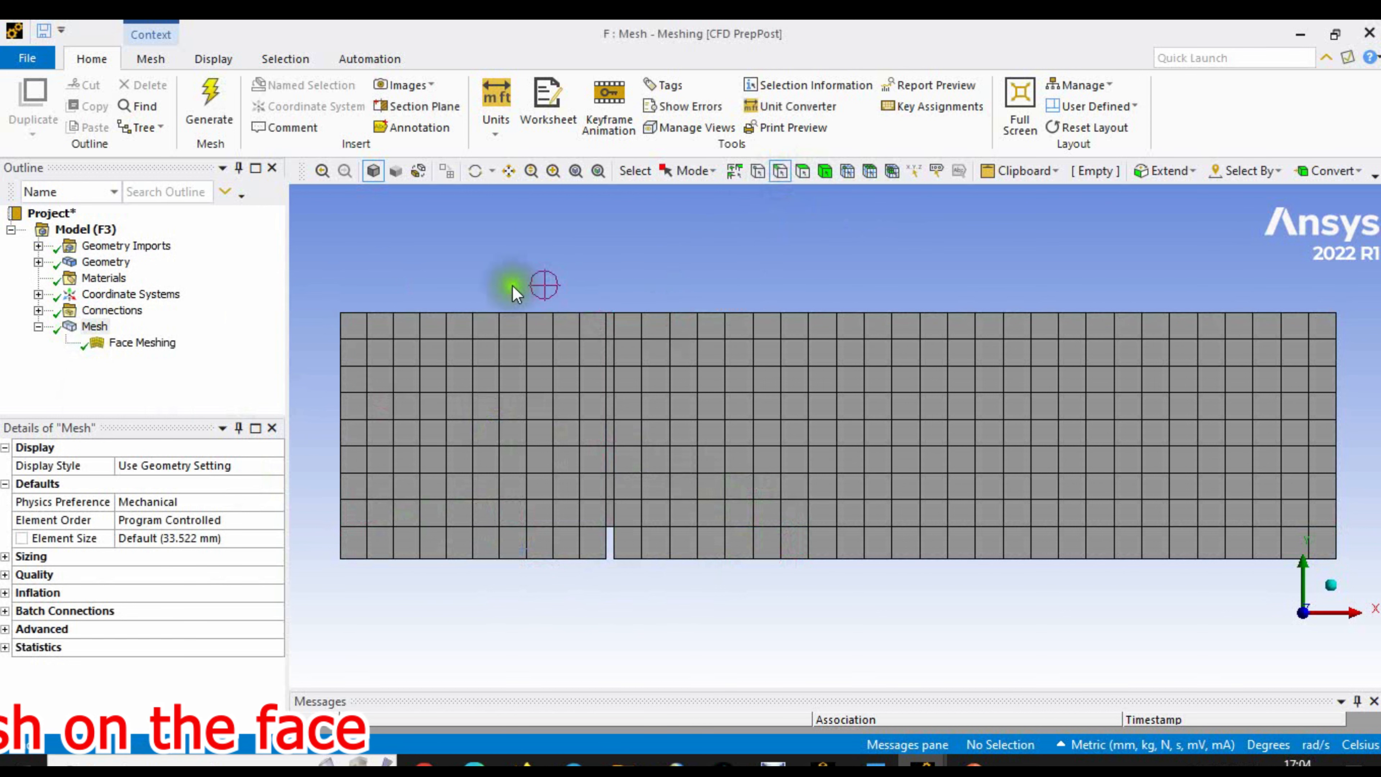
# - Insert a Sizing control scoped to the two long vertical edges of the narrow strip between the upper blocks
pyautogui.click(90, 328)
pyautogui.rightClick(91, 327)
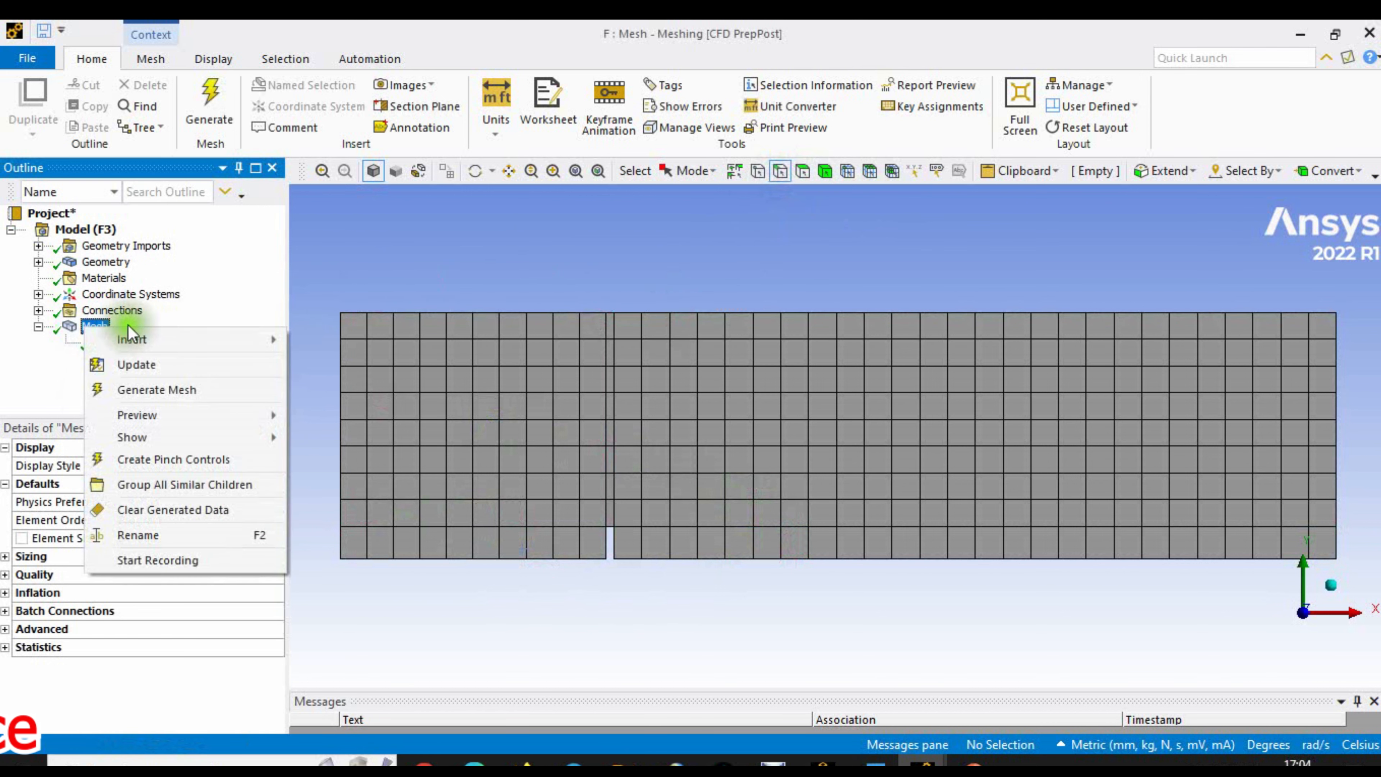
pyautogui.moveTo(209, 338)
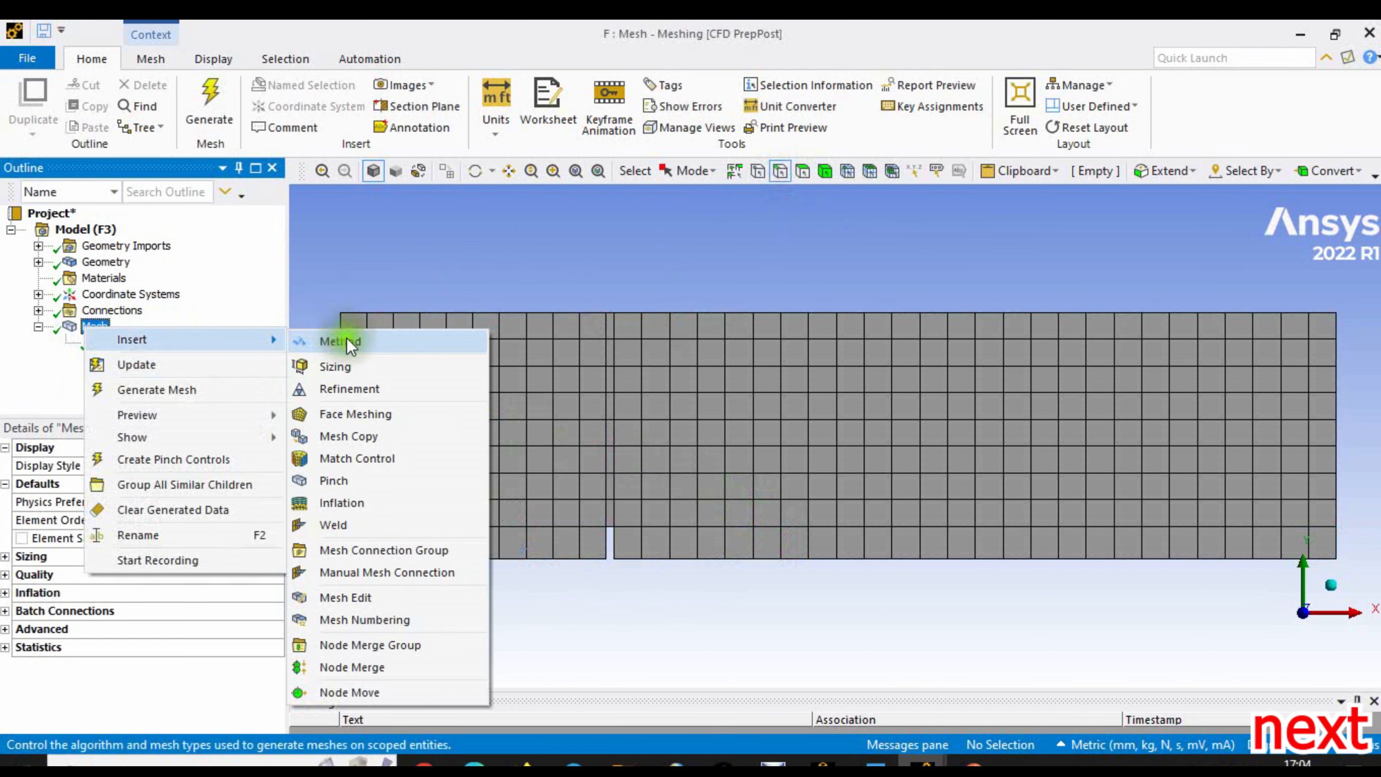
pyautogui.click(335, 371)
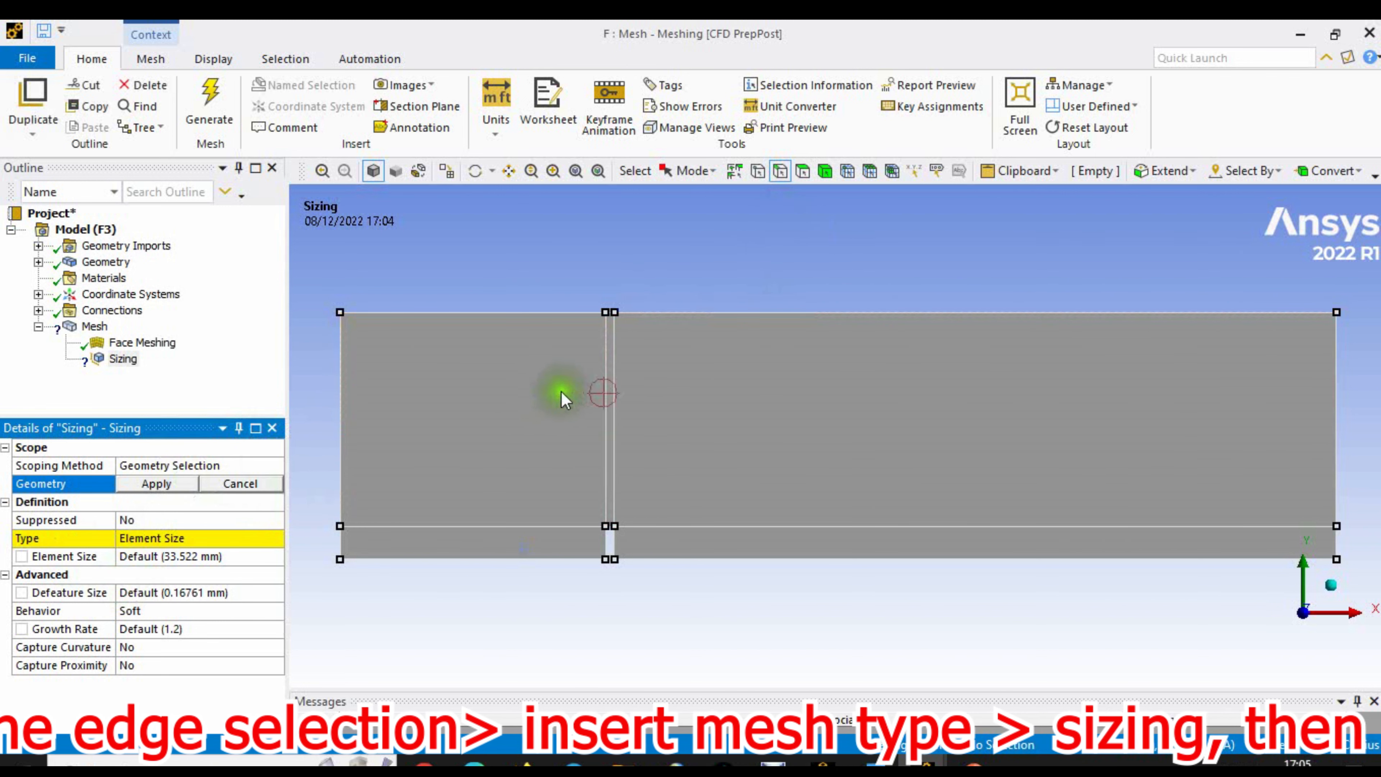
pyautogui.click(604, 419)
pyautogui.keyDown('ctrl'); pyautogui.click(615, 421); pyautogui.keyUp('ctrl')
pyautogui.click(161, 483)
# - Set the edge sizing's type to Number of Divisions with 10 divisions
pyautogui.click(194, 537)
pyautogui.click(275, 537)
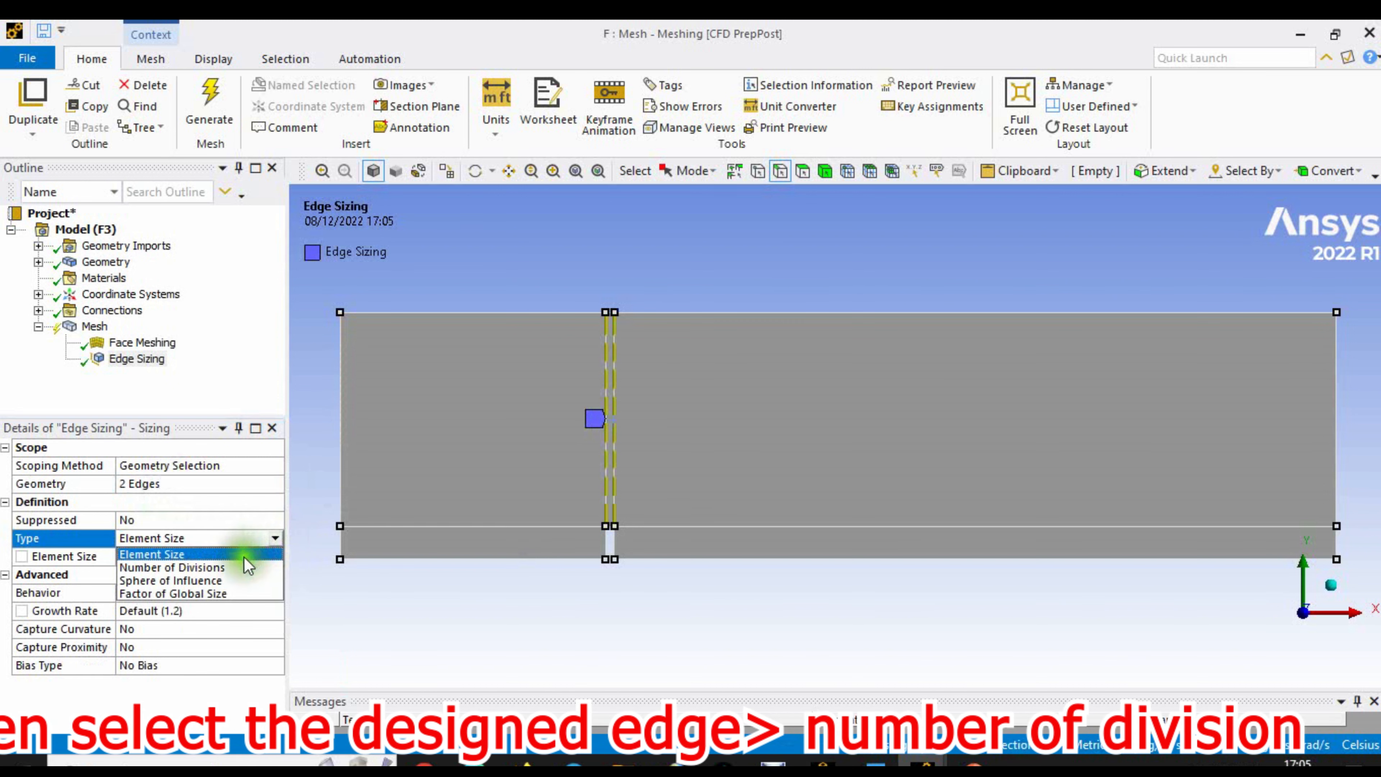
pyautogui.click(231, 565)
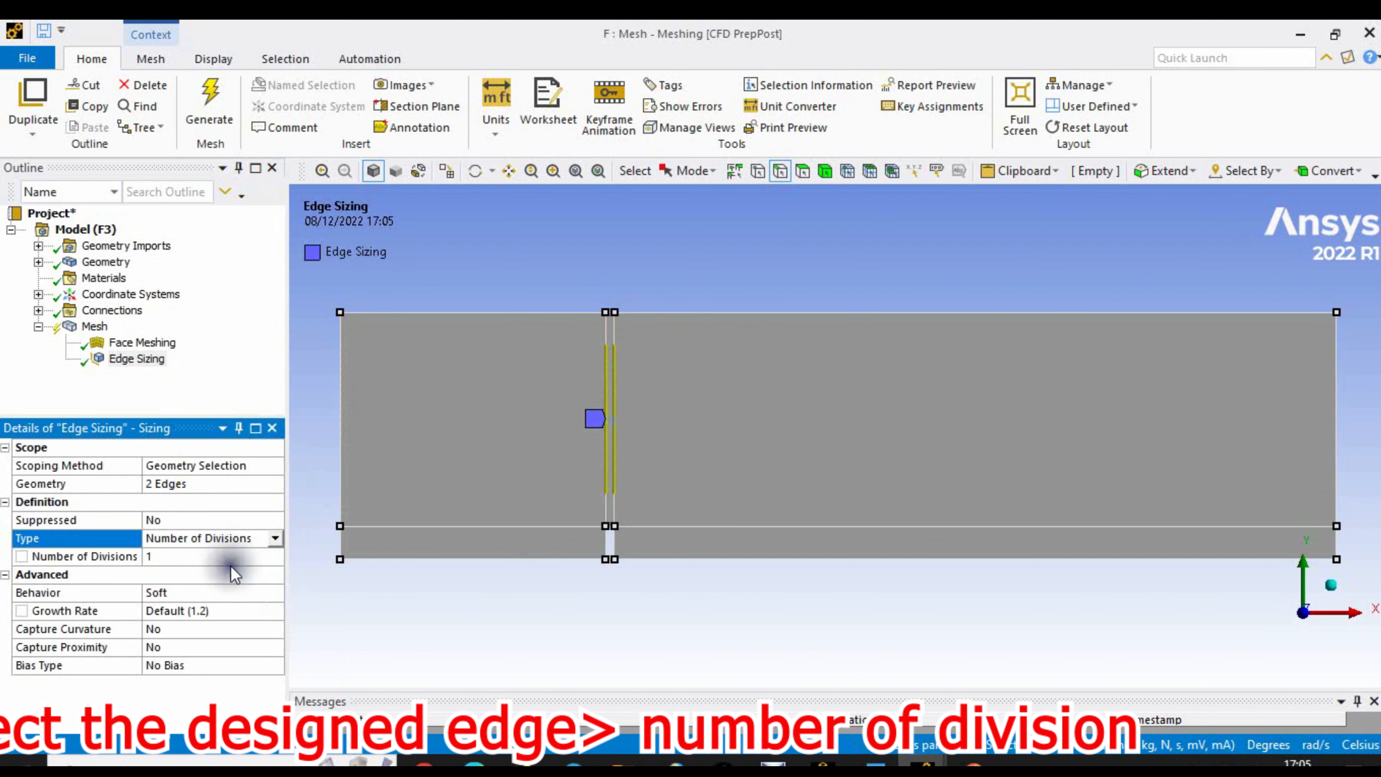
pyautogui.click(184, 560)
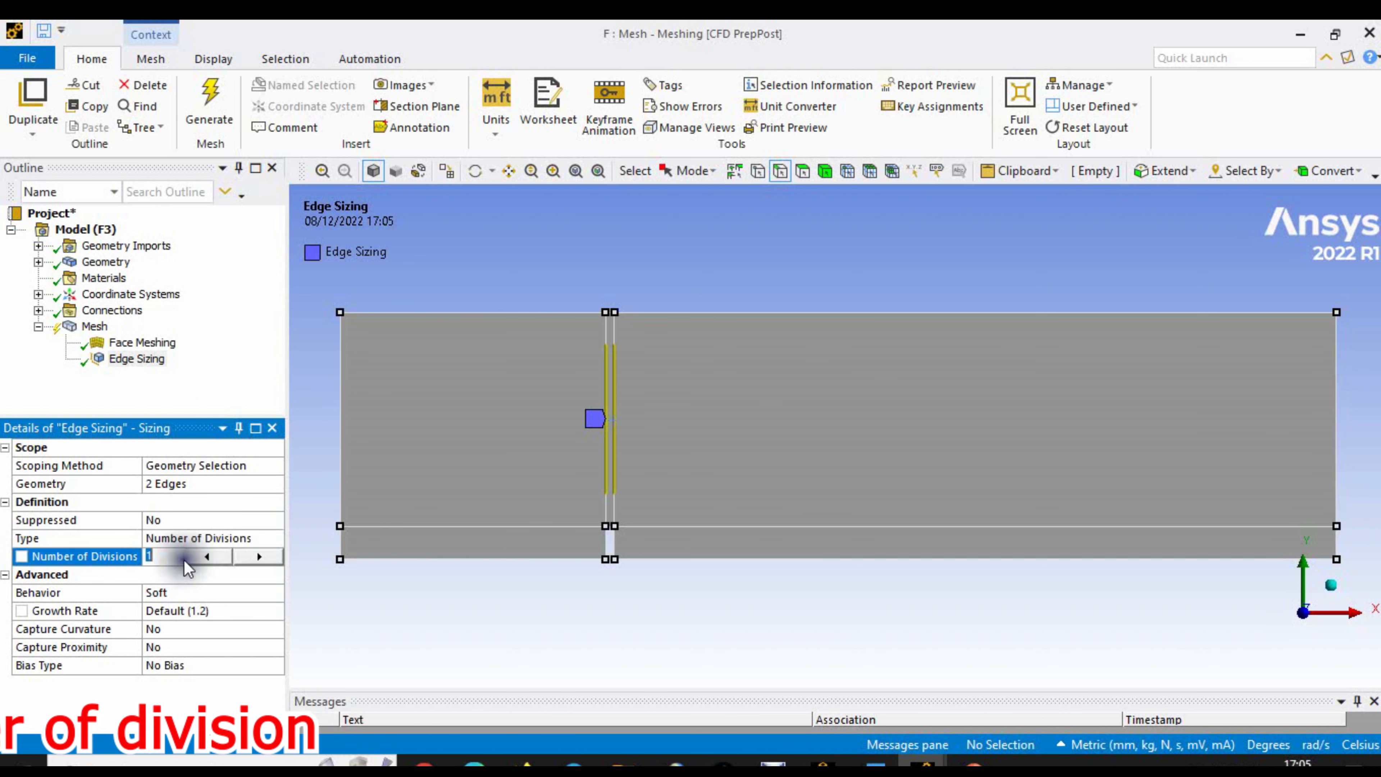
pyautogui.write('10')
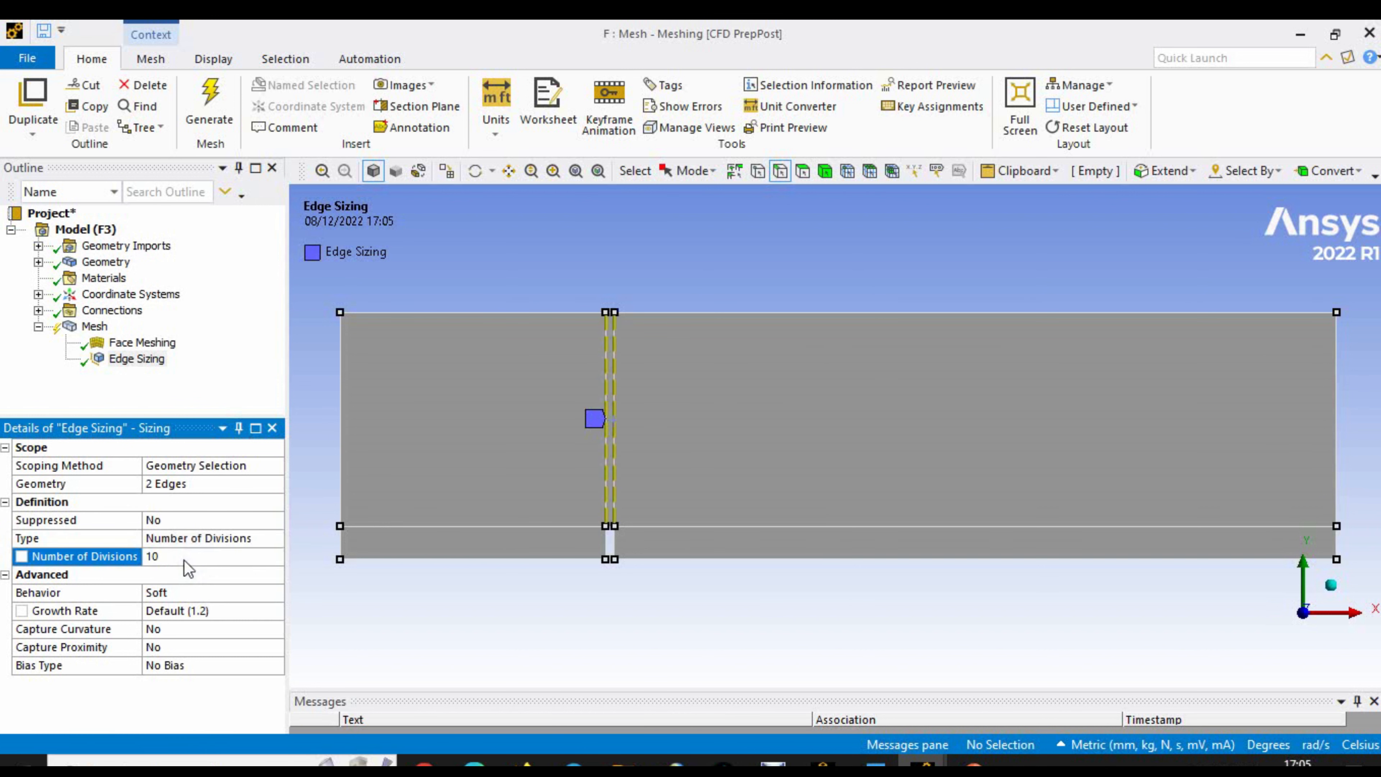
# - Set the behavior of the edge sizing on the narrow strip's two vertical edges to Hard
pyautogui.click(210, 594)
pyautogui.click(272, 593)
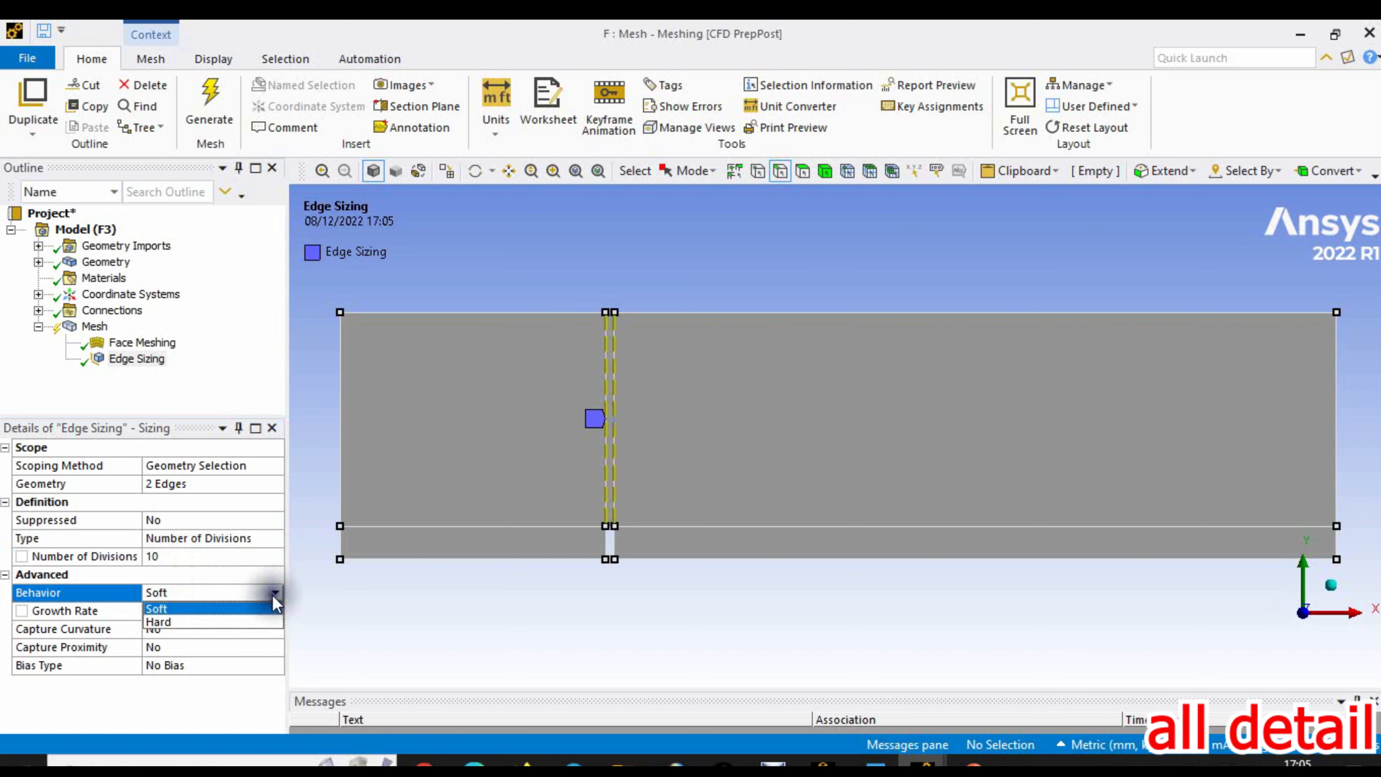
pyautogui.click(240, 623)
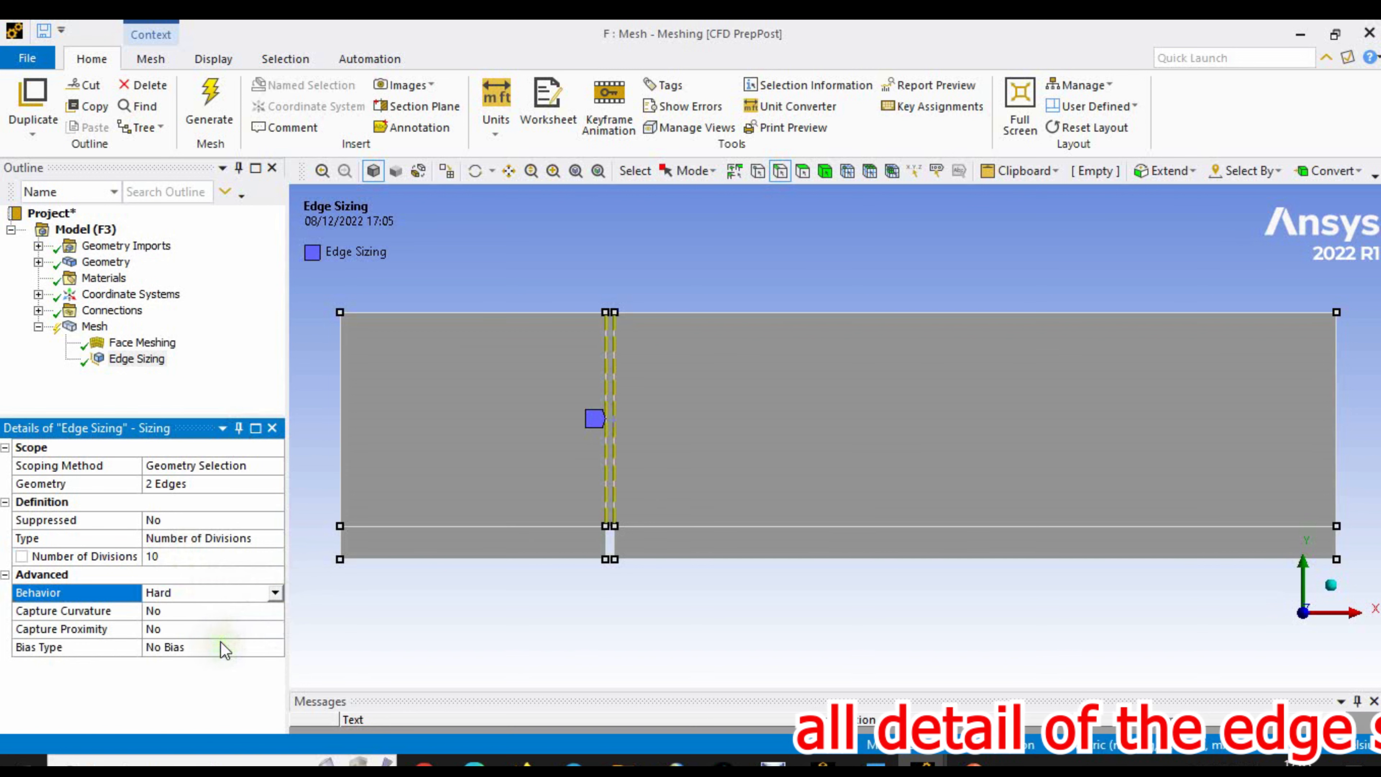
# - Give the strip's edge sizing the short-to-long bias type with a bias factor of 10 and 100 divisions
pyautogui.click(267, 645)
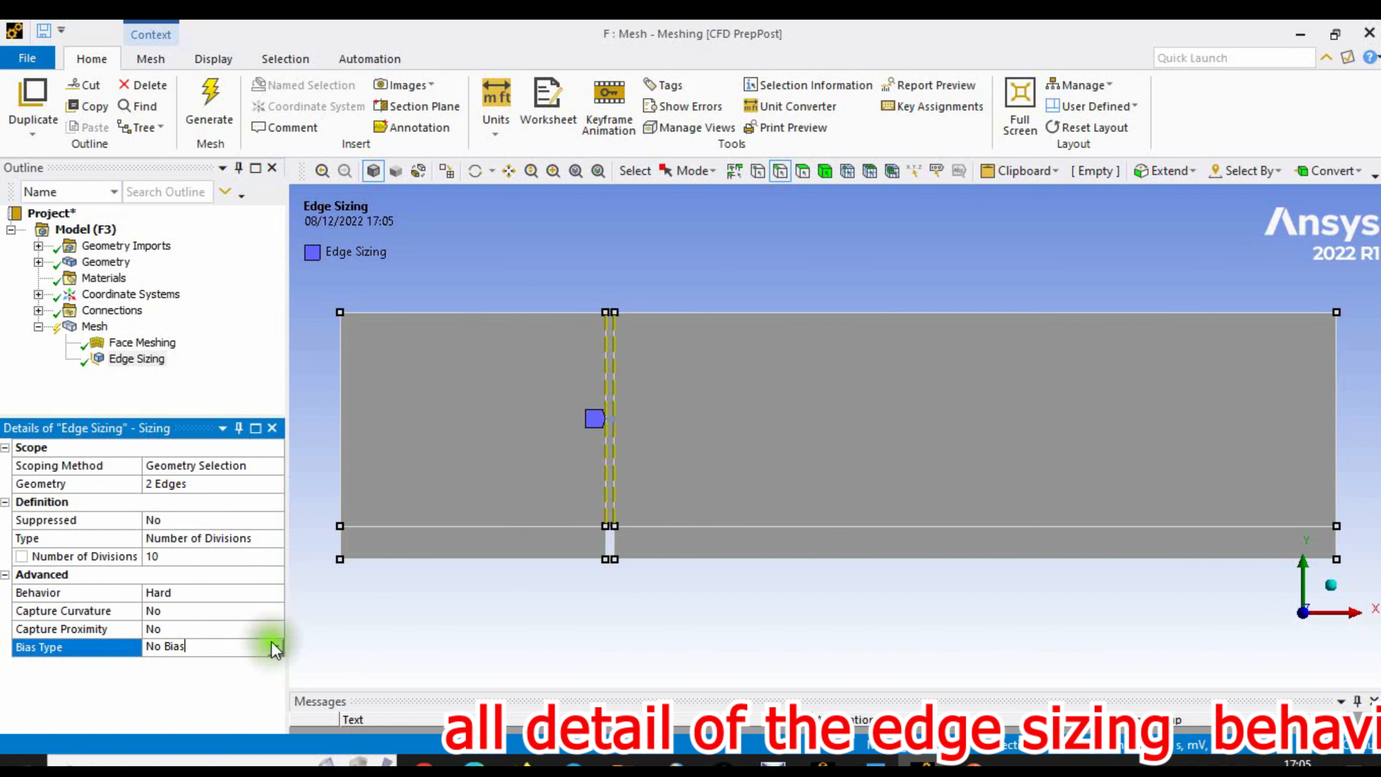
pyautogui.click(275, 644)
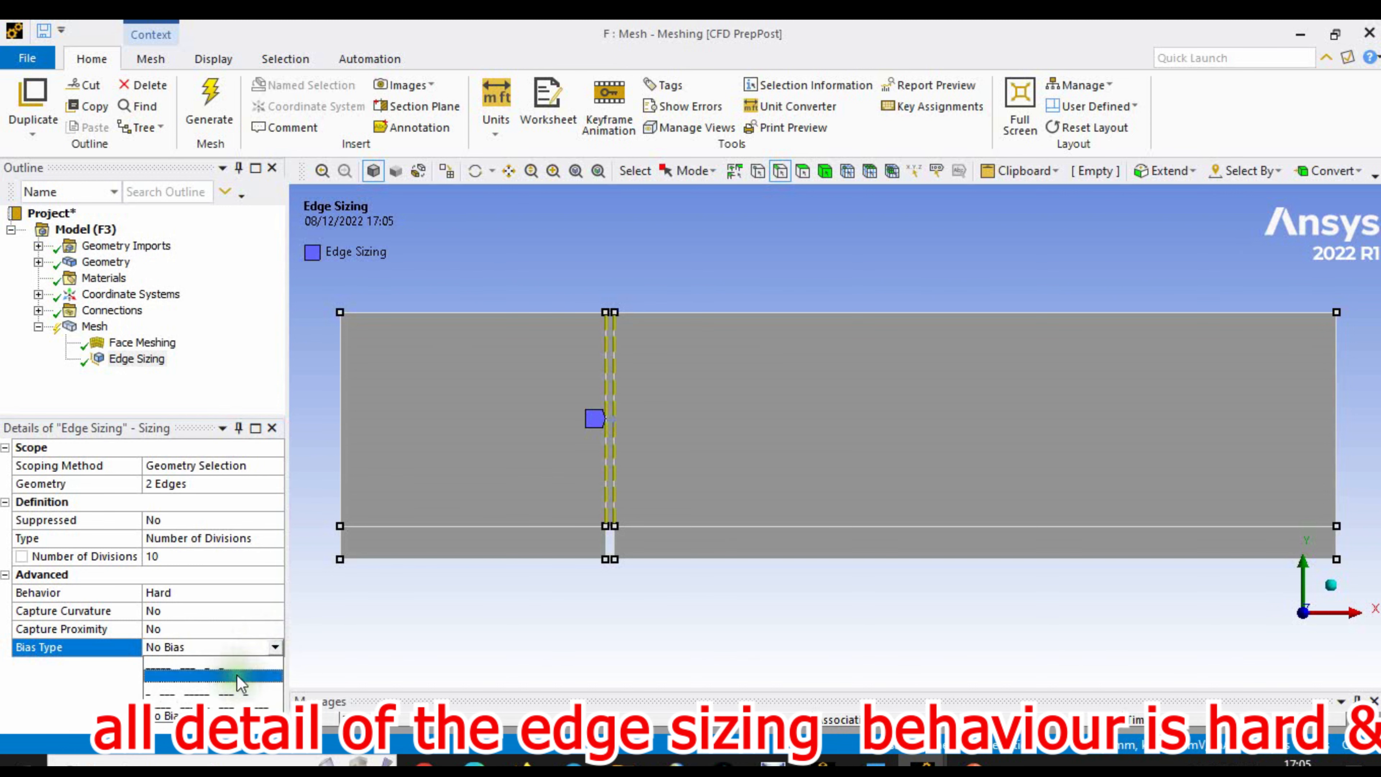
pyautogui.click(237, 674)
pyautogui.click(235, 685)
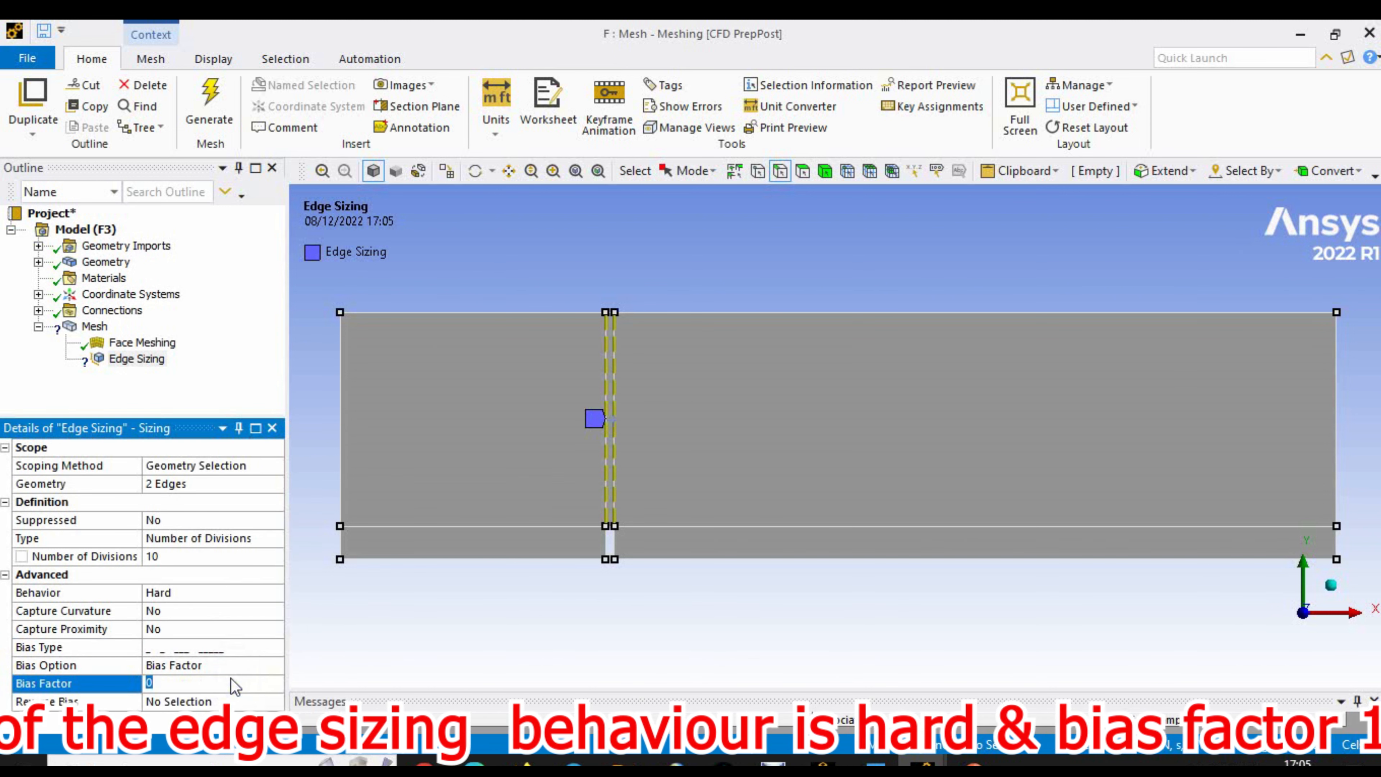
pyautogui.write('10')
pyautogui.press('Return')
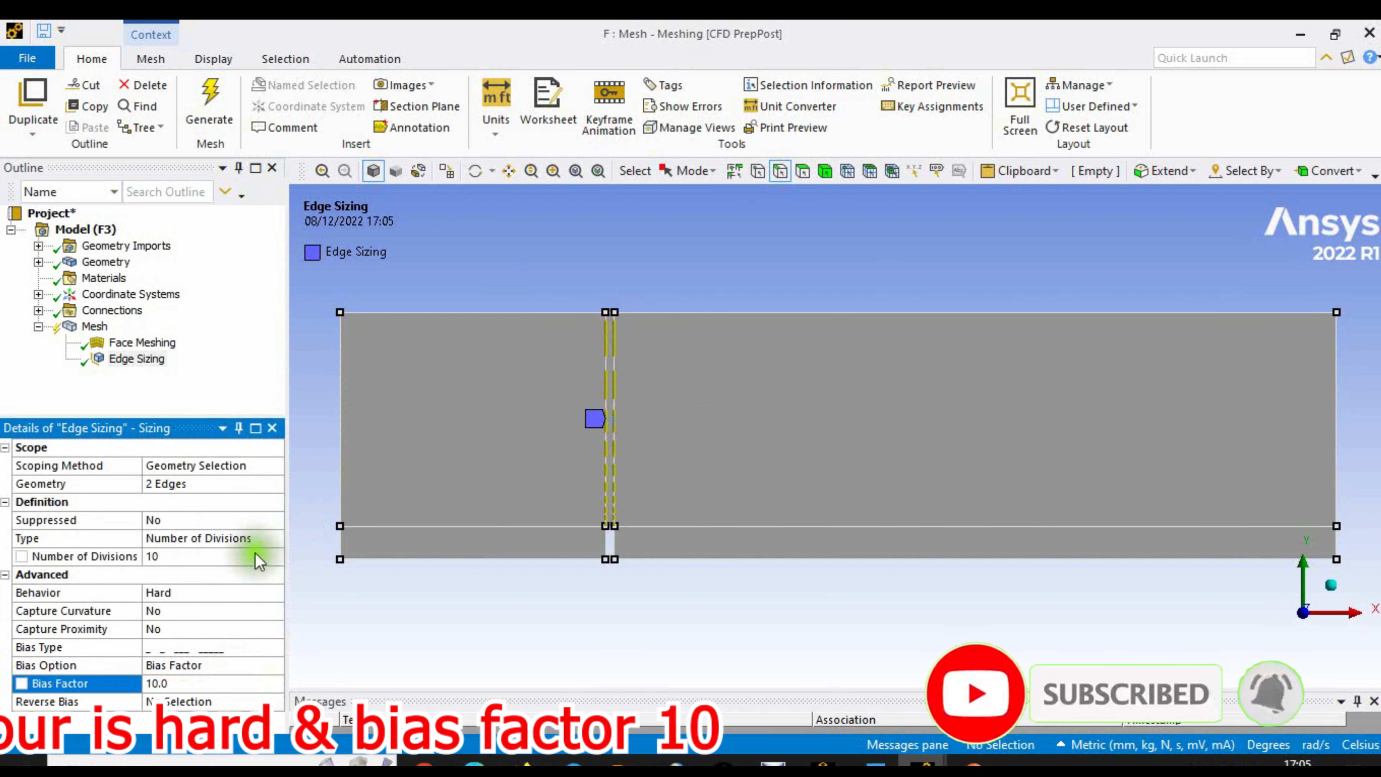
pyautogui.click(238, 556)
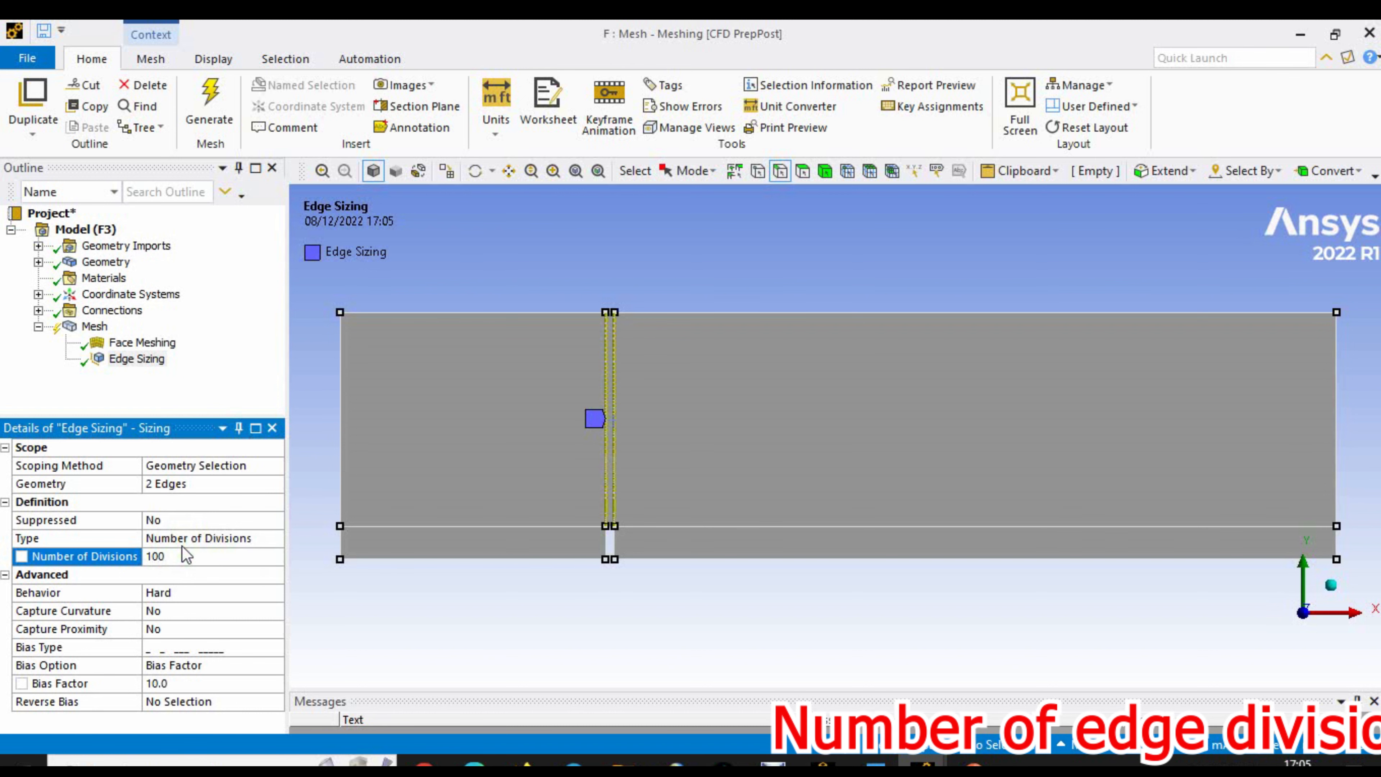
# - Examine the biased division spacing along the narrow strip's two vertical edges, especially near their lower ends
pyautogui.click(509, 171)
pyautogui.moveTo(658, 433); pyautogui.dragTo(728, 349)
pyautogui.scroll(3, 694, 382)
pyautogui.scroll(1, 594, 399)
pyautogui.scroll(4, 593, 398)
pyautogui.moveTo(530, 383); pyautogui.dragTo(1017, 376)
pyautogui.scroll(6, 892, 443)
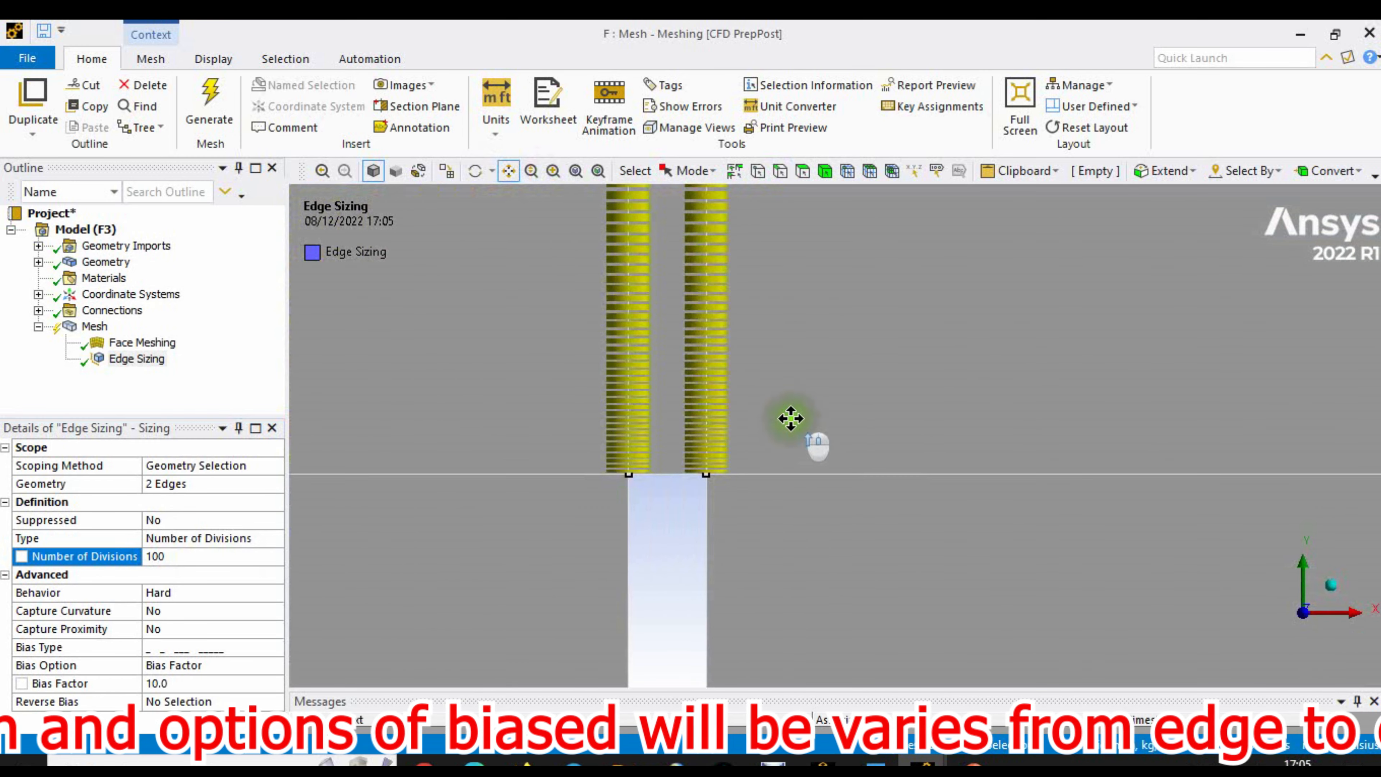
pyautogui.scroll(-8, 790, 419)
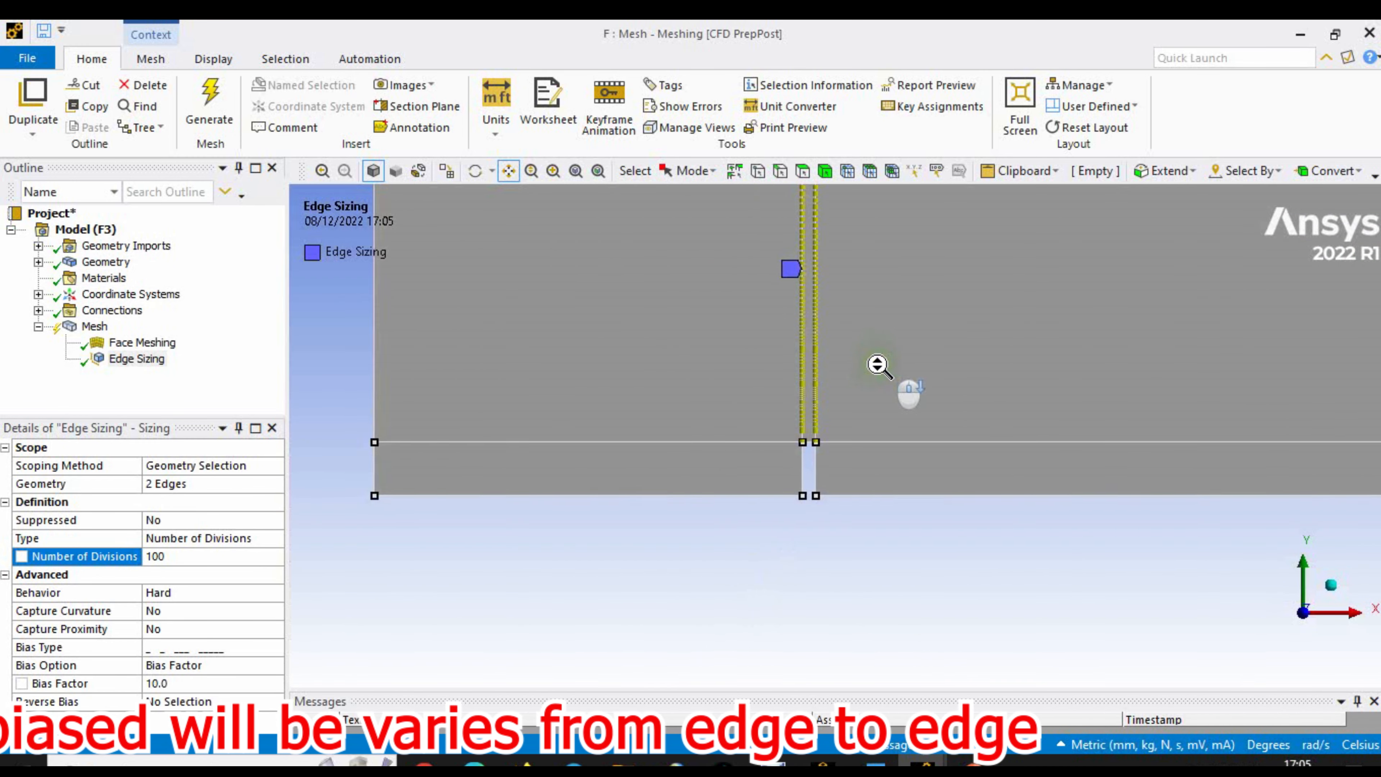
pyautogui.scroll(-4, 872, 368)
pyautogui.moveTo(853, 370); pyautogui.dragTo(666, 425)
pyautogui.scroll(-1, 740, 410)
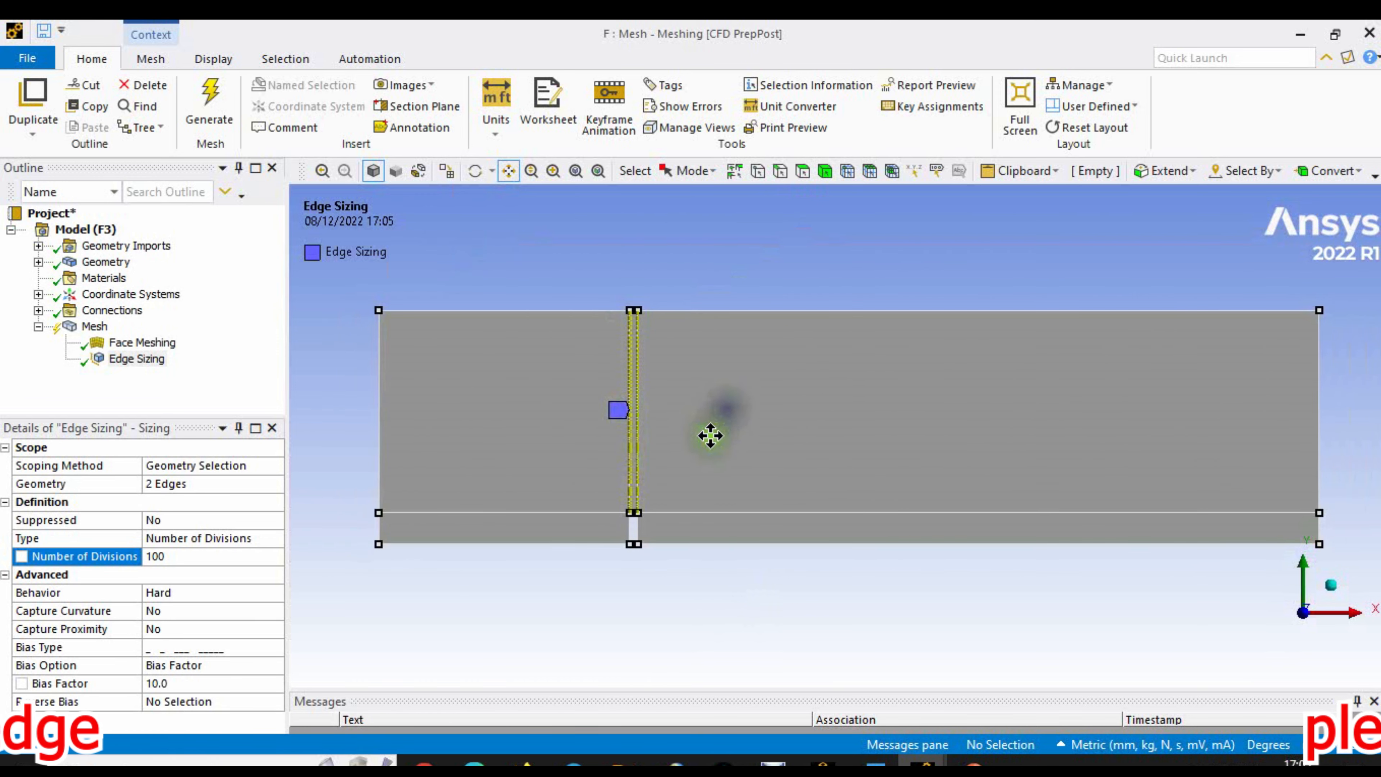
# - Insert a Sizing control under the mesh and scope it to the inner horizontal edge between the left upper and lower blocks
pyautogui.click(94, 325)
pyautogui.rightClick(94, 326)
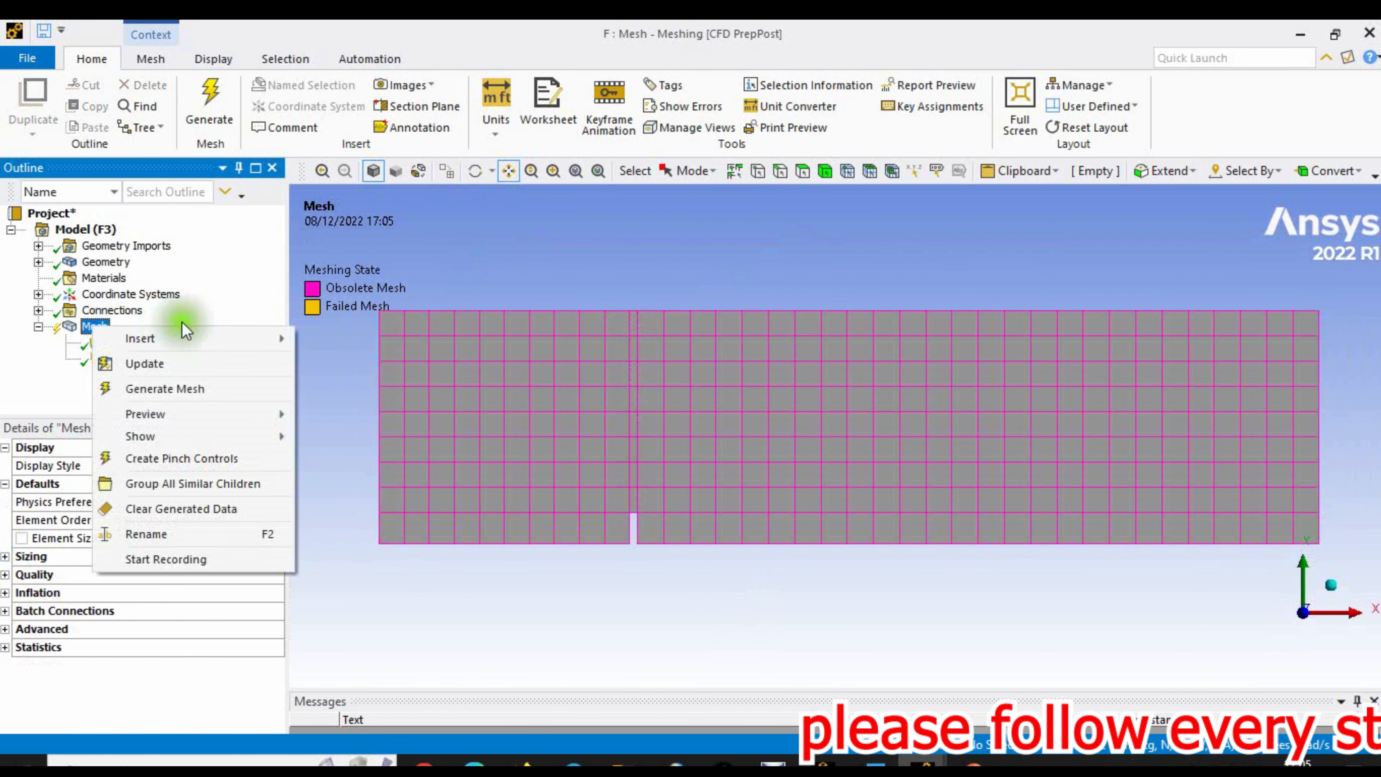
pyautogui.moveTo(215, 343)
pyautogui.click(361, 368)
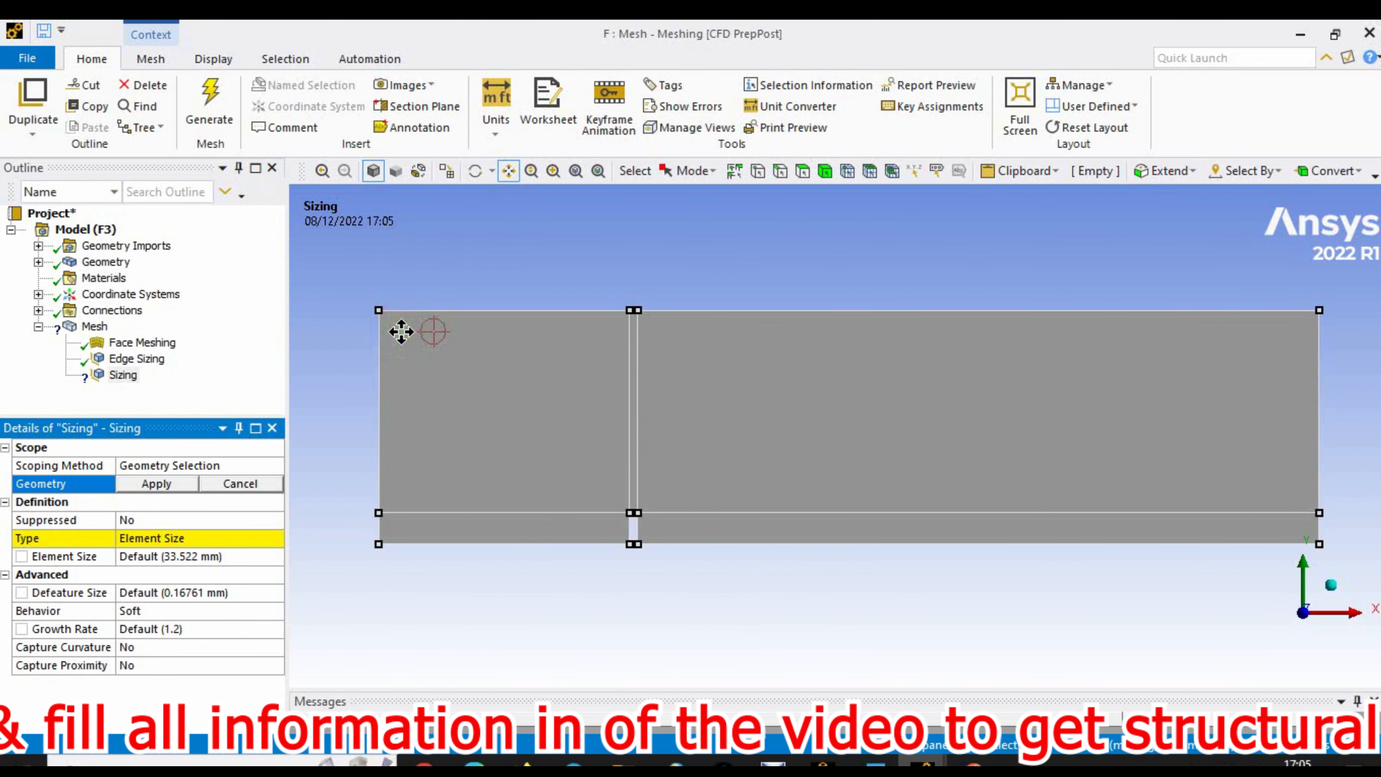
pyautogui.click(530, 362)
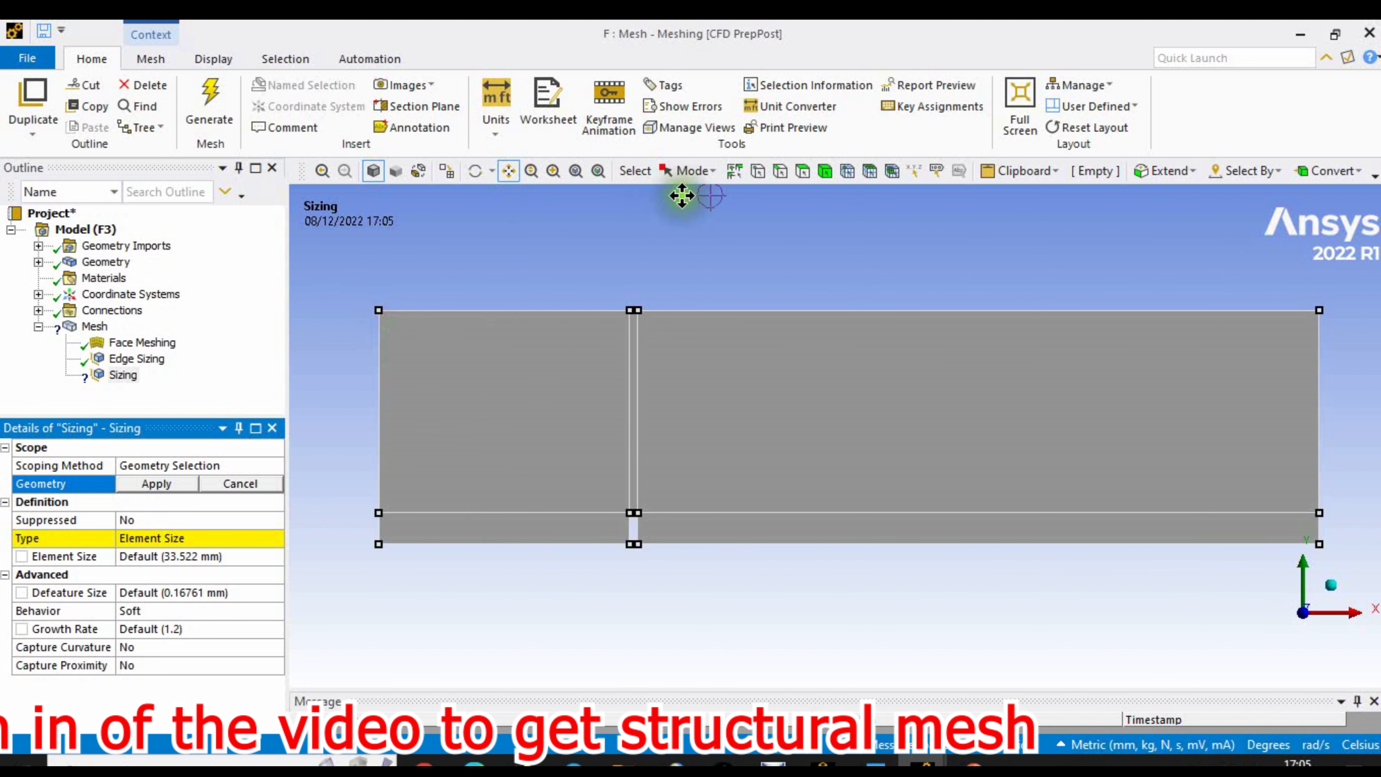
pyautogui.click(781, 171)
pyautogui.click(530, 512)
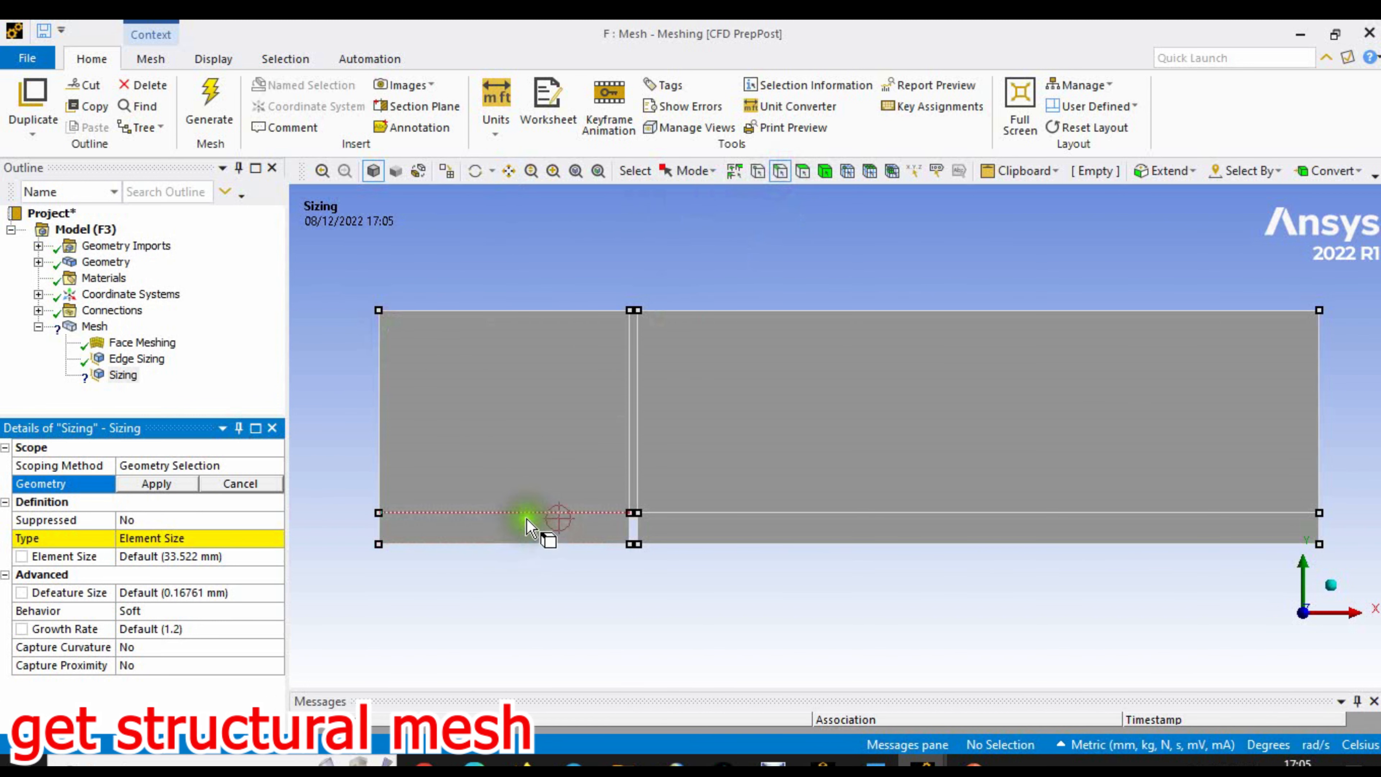
pyautogui.click(162, 484)
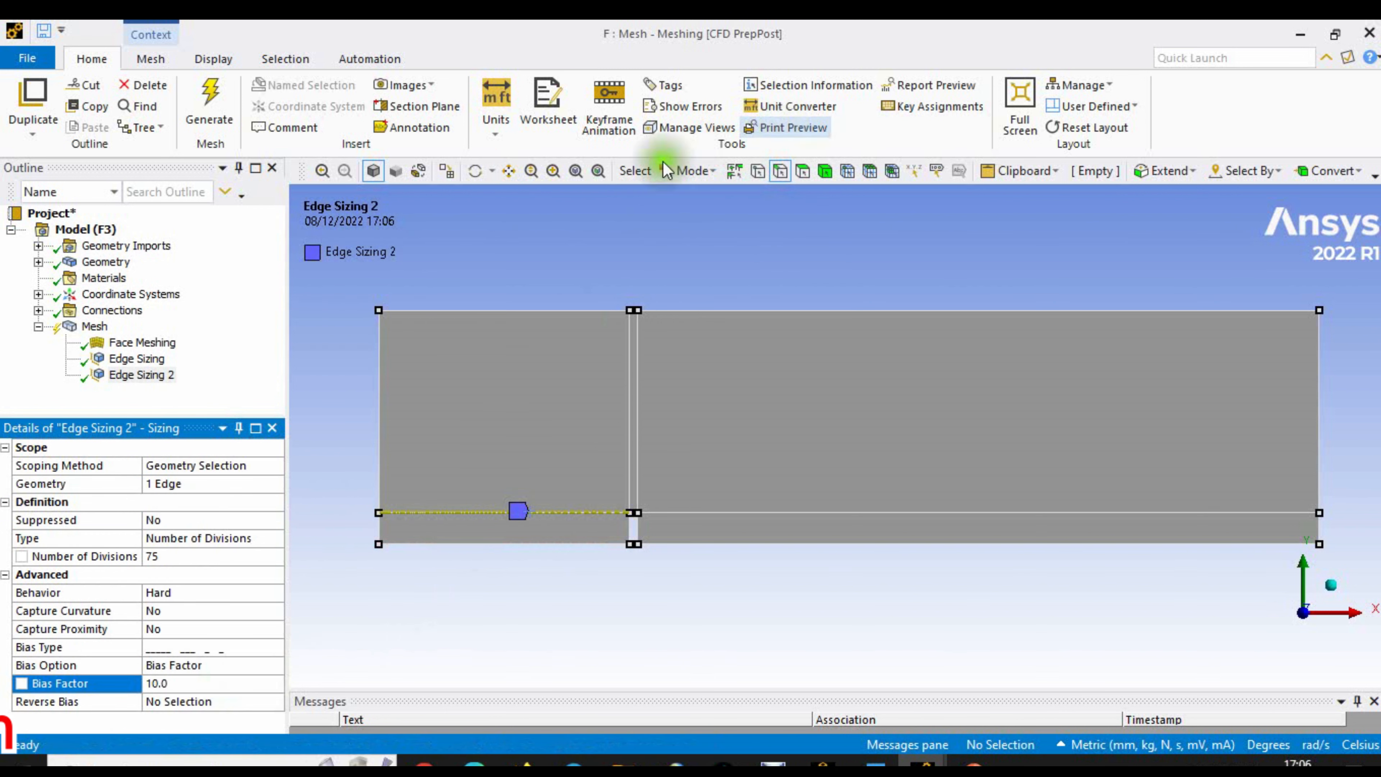
# - Change the bias type of Edge Sizing 2 to the short-to-long pattern
pyautogui.click(509, 170)
pyautogui.moveTo(552, 351); pyautogui.dragTo(579, 351)
pyautogui.scroll(2, 684, 361)
pyautogui.scroll(-2, 608, 431)
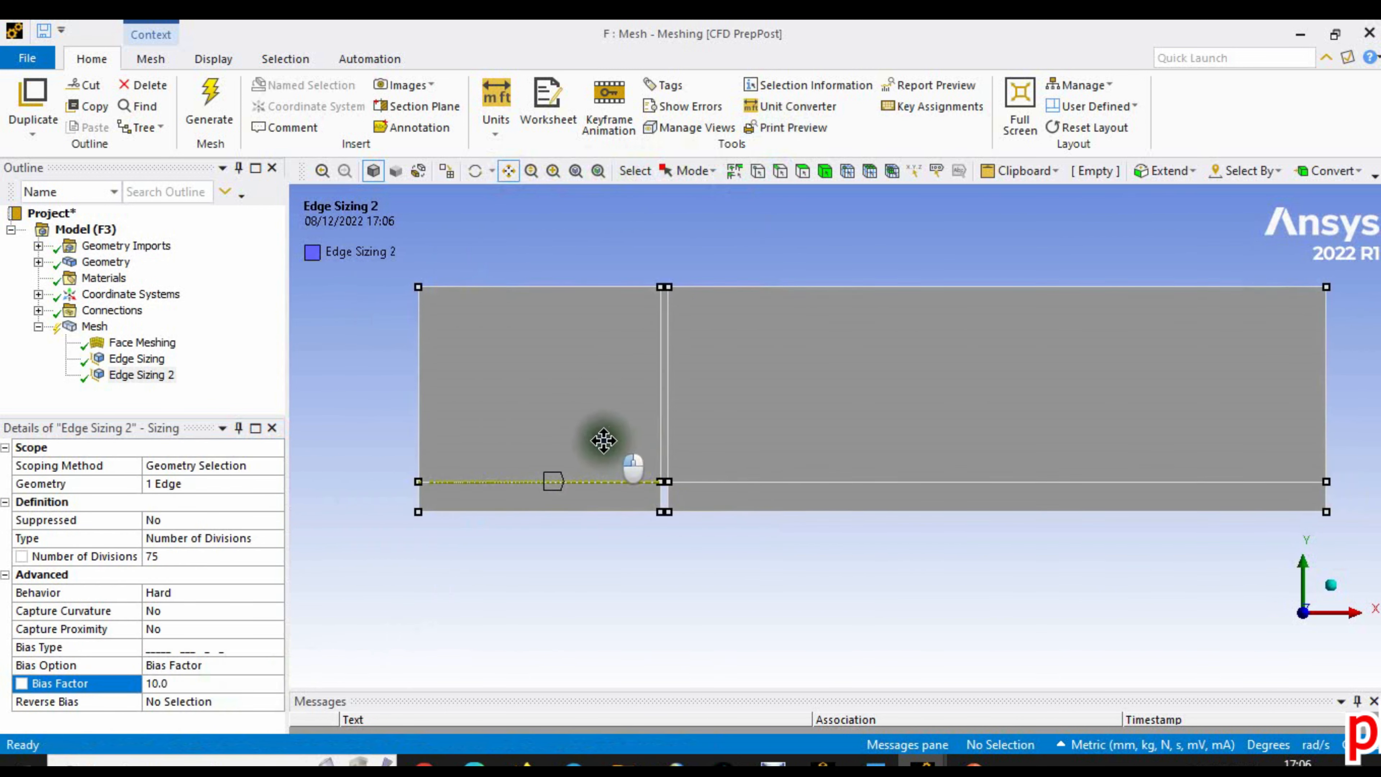
pyautogui.click(272, 649)
pyautogui.click(244, 677)
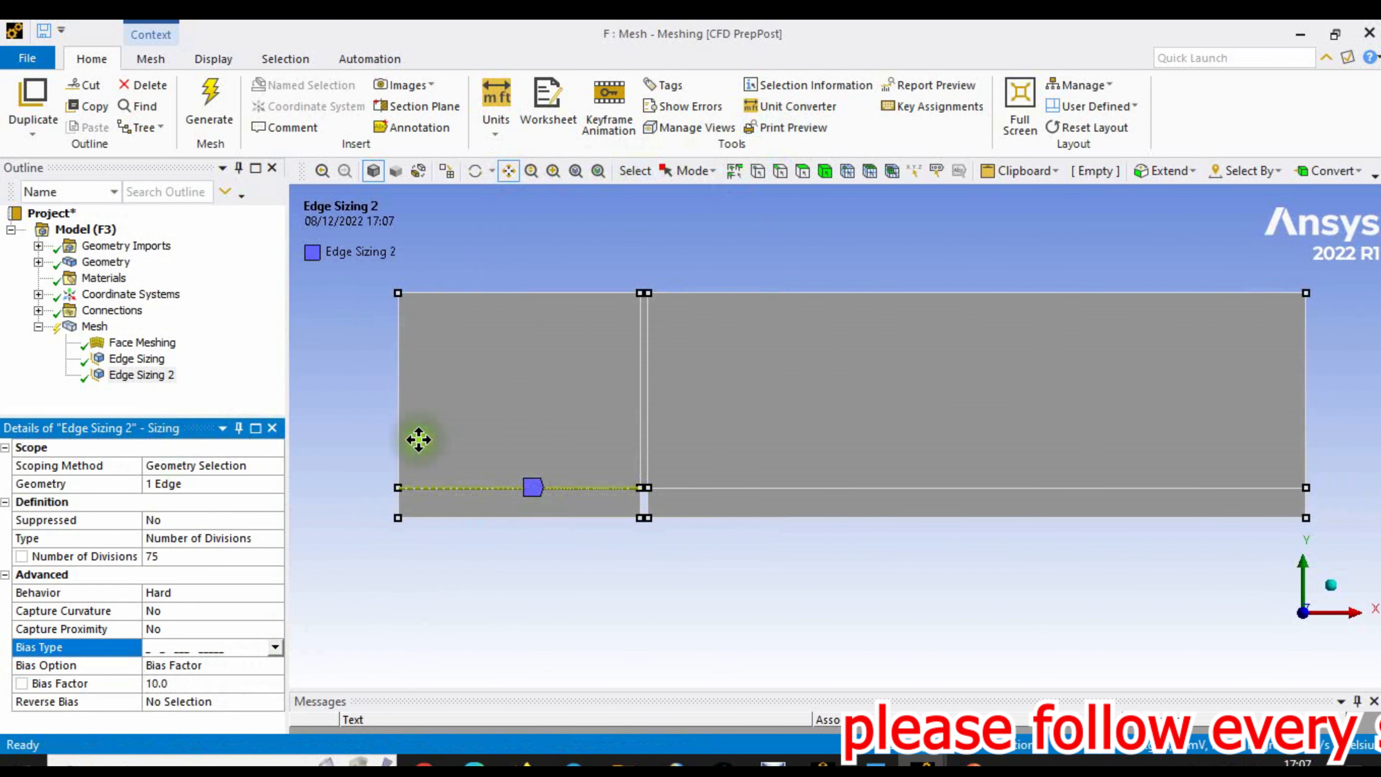
pyautogui.scroll(-1, 443, 415)
# - Insert another Sizing control under the mesh, scoped to the bottom edge of the left lower block
pyautogui.rightClick(85, 329)
pyautogui.moveTo(159, 329)
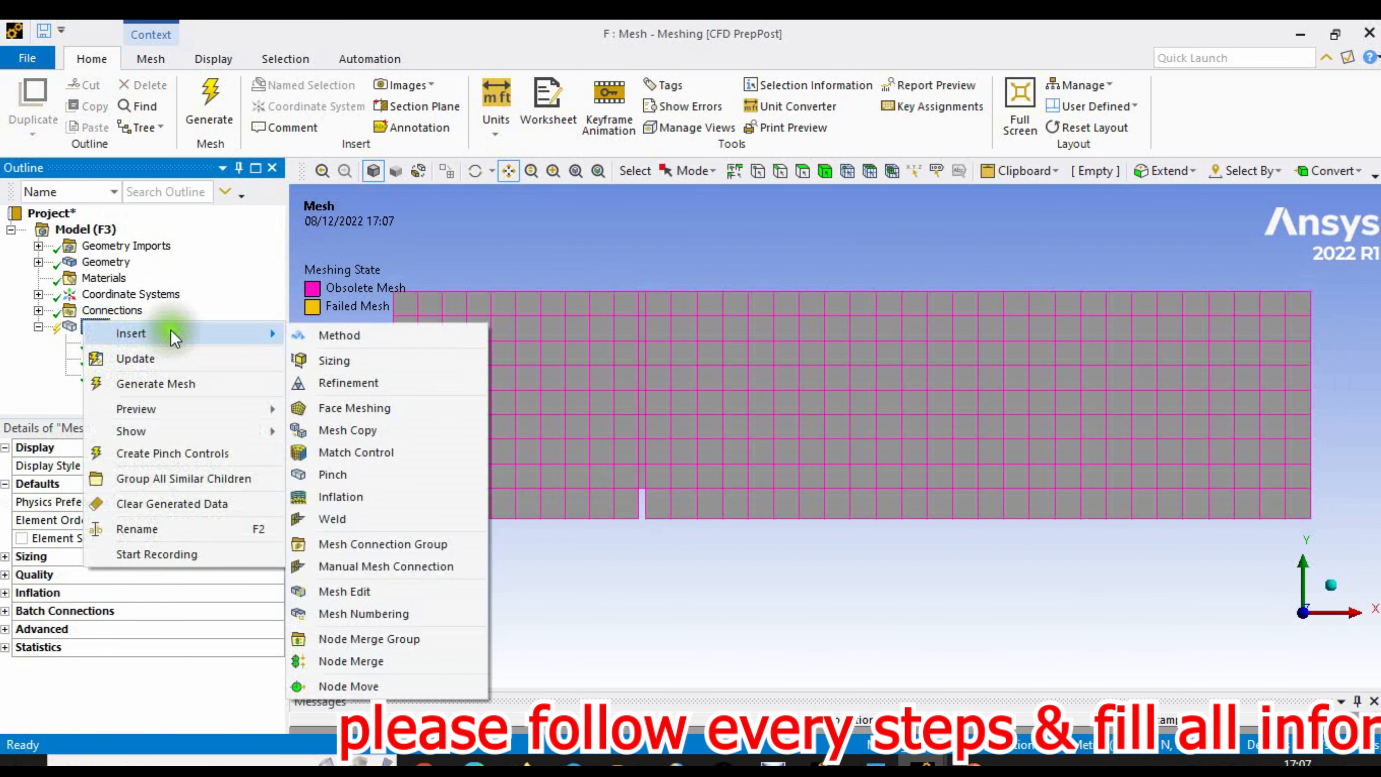
pyautogui.click(332, 361)
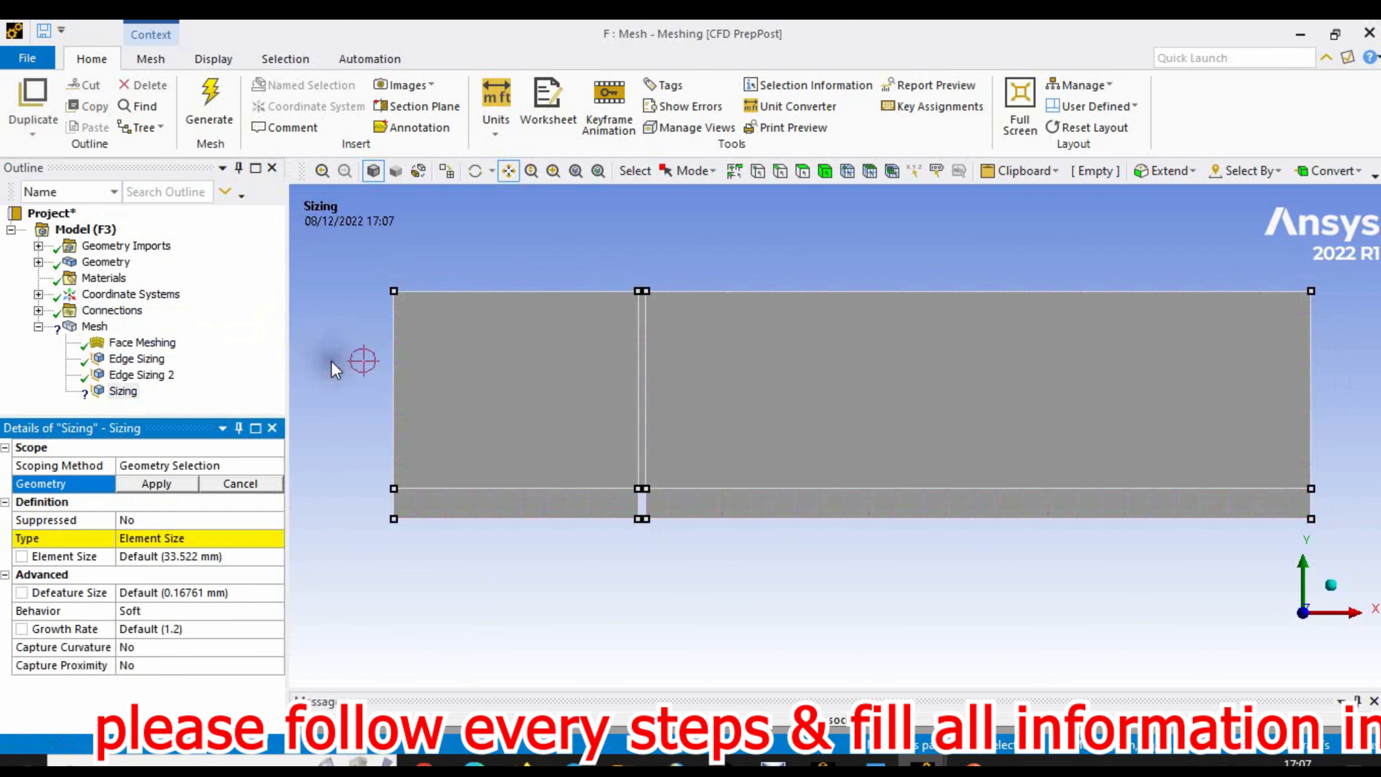
pyautogui.click(785, 177)
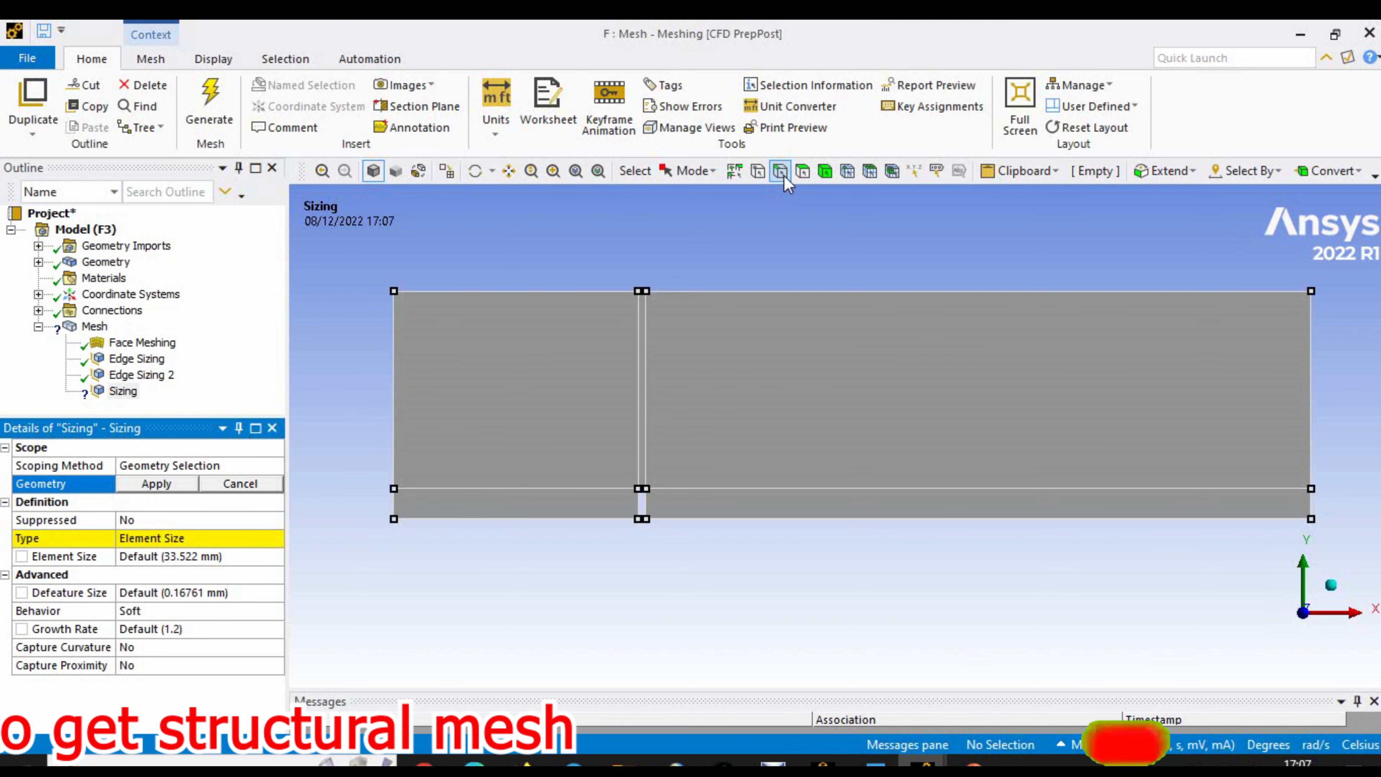
pyautogui.click(546, 519)
pyautogui.click(159, 482)
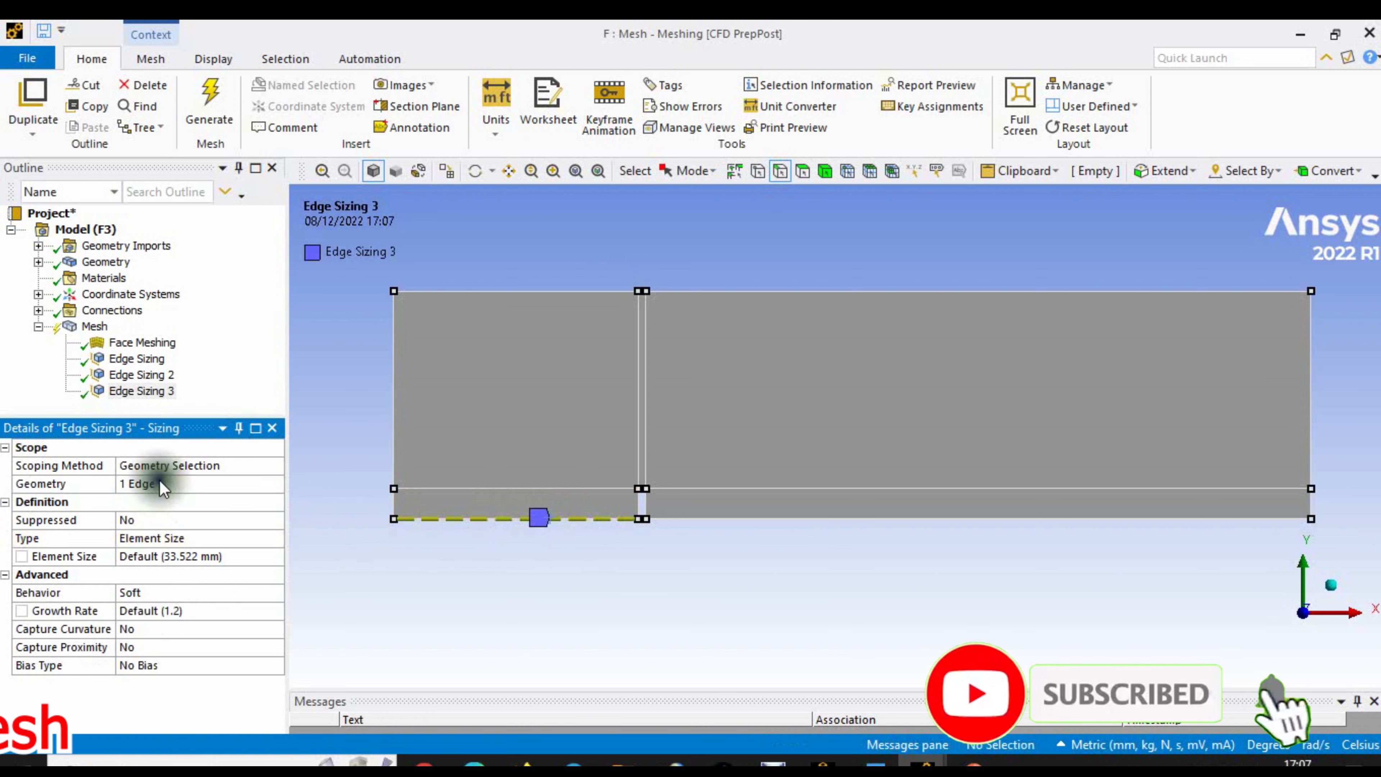
# - Set Edge Sizing 3 to the Number of Divisions type with 75 divisions and Hard behavior
pyautogui.click(192, 536)
pyautogui.click(218, 563)
pyautogui.click(173, 555)
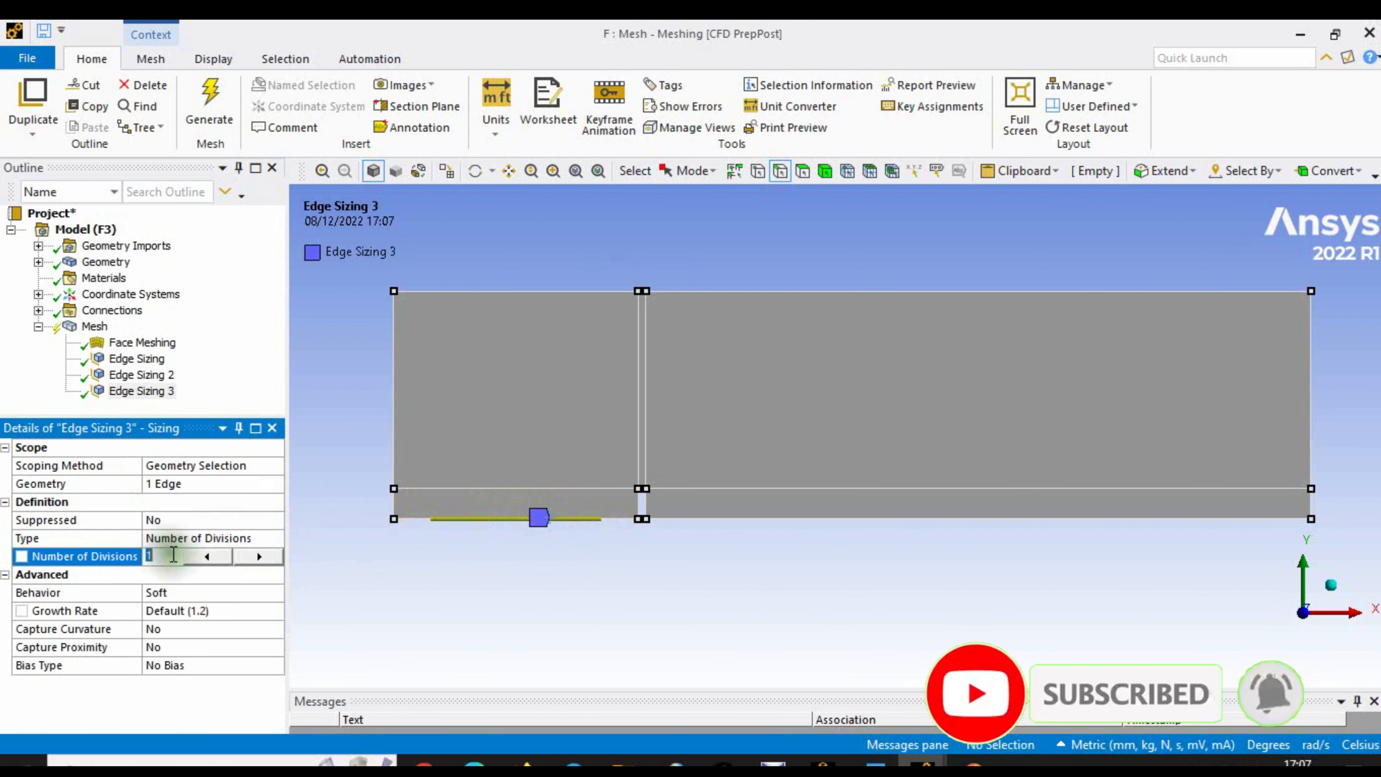
pyautogui.write('75')
pyautogui.click(201, 592)
pyautogui.click(271, 591)
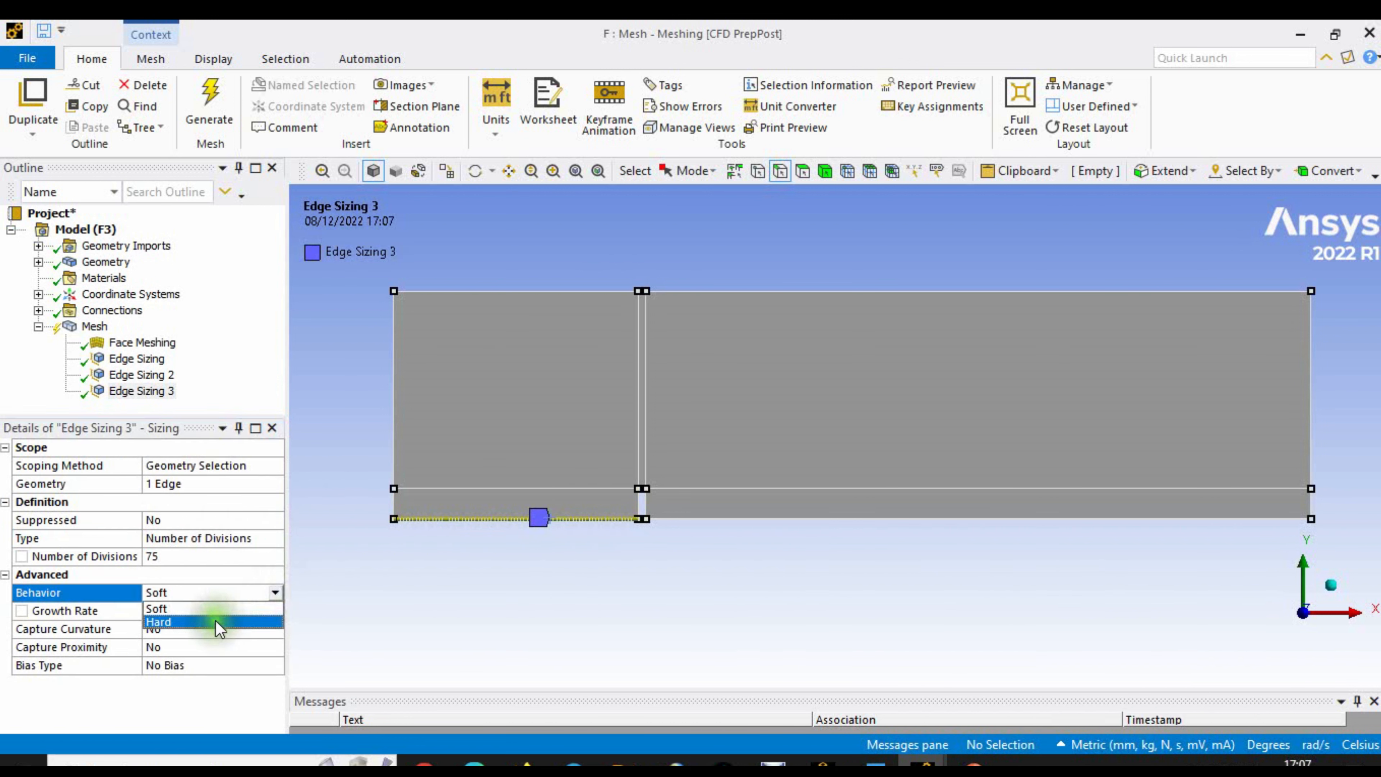
pyautogui.click(163, 619)
# - Give Edge Sizing 3 the long-to-short bias type with a bias factor of 10
pyautogui.click(220, 646)
pyautogui.click(277, 647)
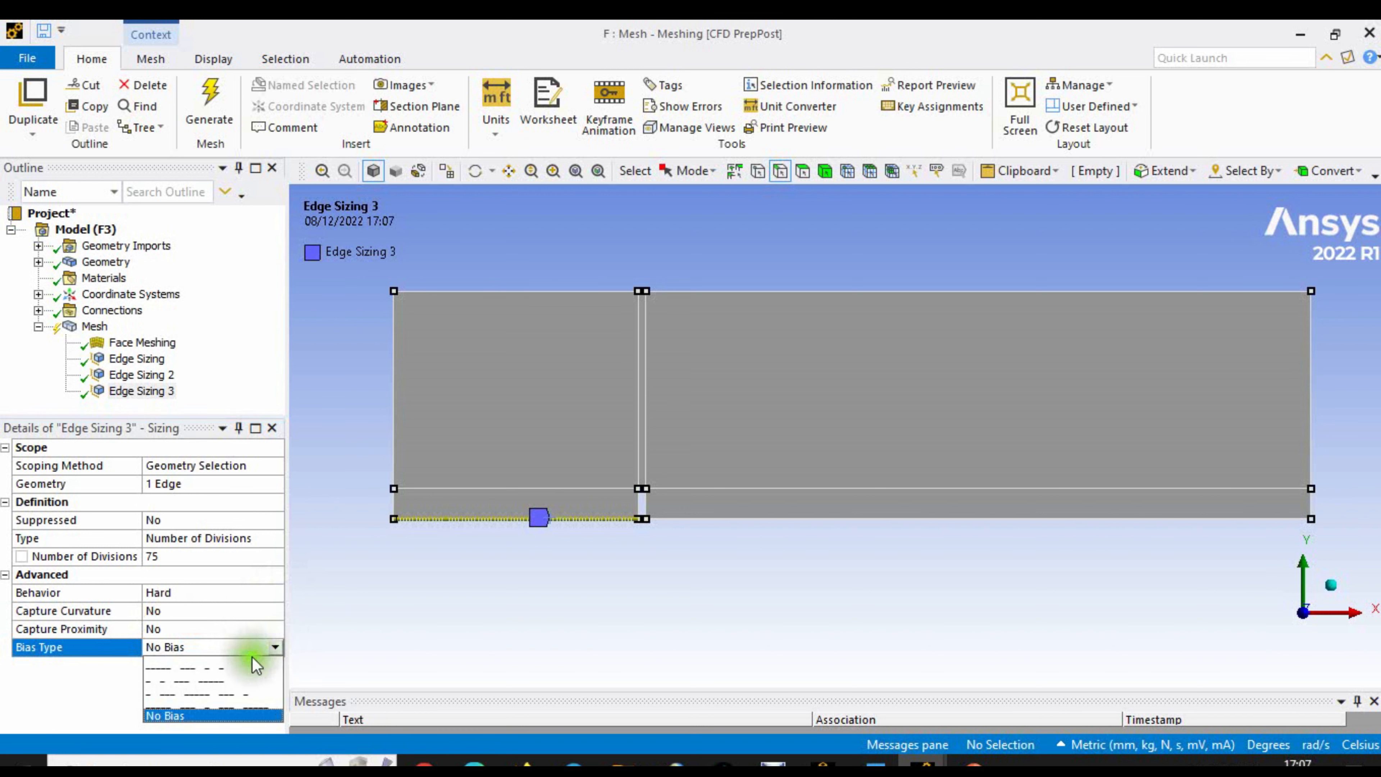
pyautogui.click(248, 667)
pyautogui.click(239, 683)
pyautogui.write('10.0')
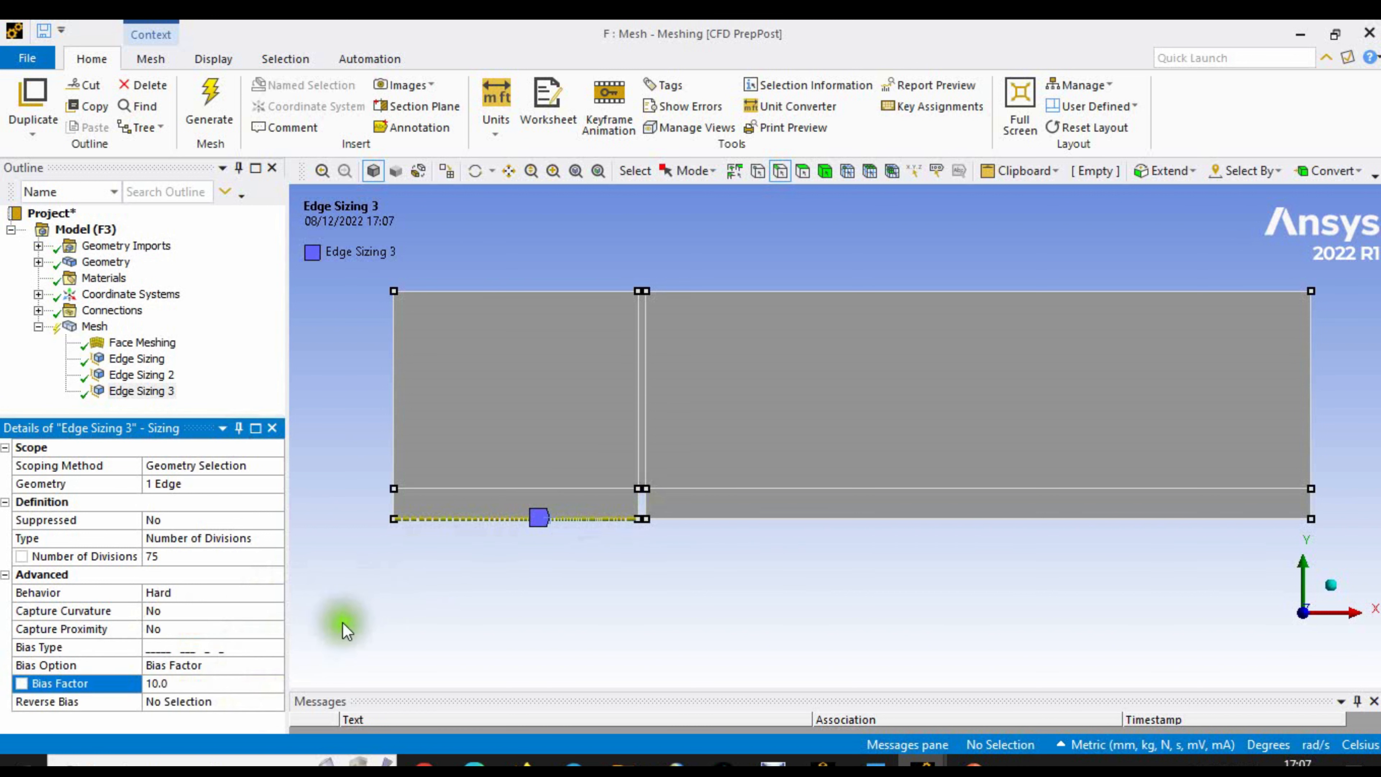
# - Insert a Sizing control scoped to the inner horizontal edge between the right upper and lower blocks
pyautogui.rightClick(90, 327)
pyautogui.moveTo(261, 338)
pyautogui.click(364, 368)
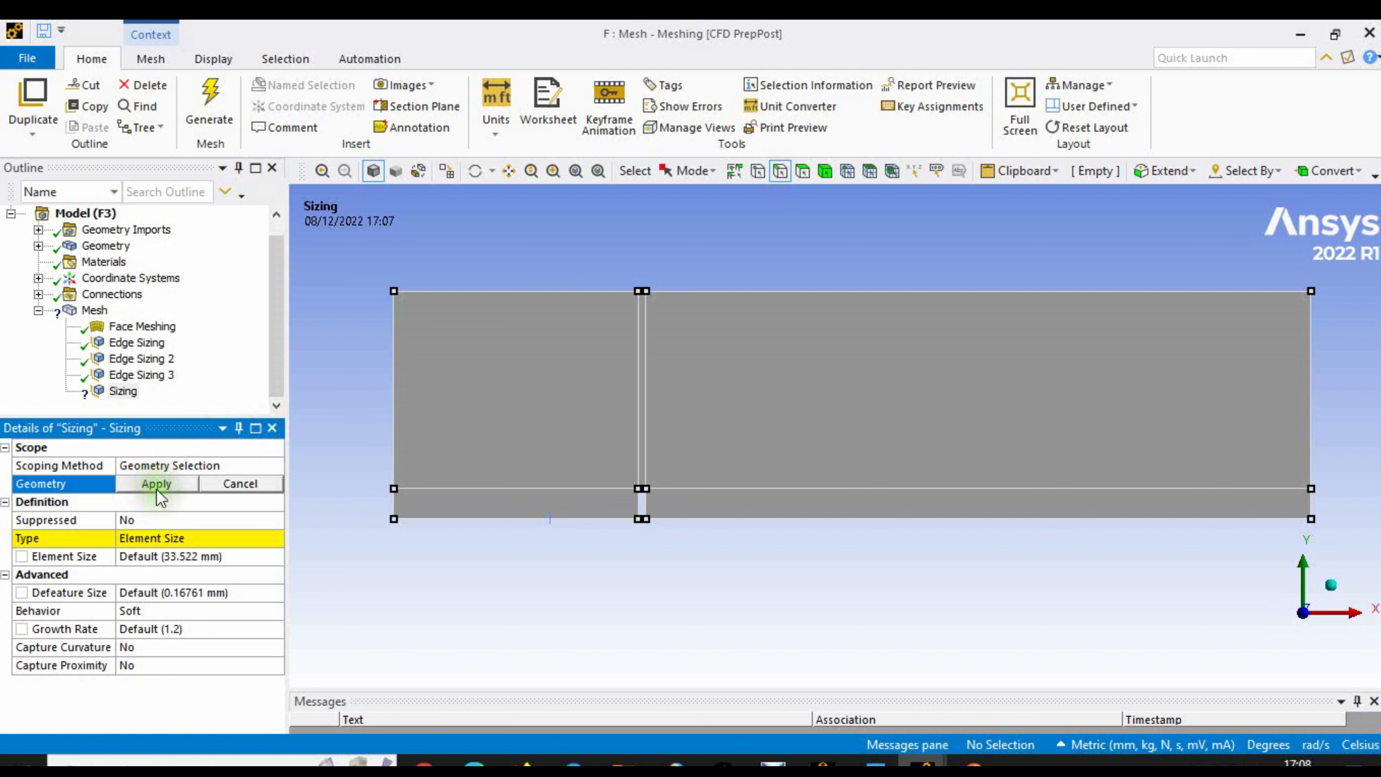
pyautogui.click(777, 488)
pyautogui.click(183, 487)
# - Set Edge Sizing 4 to the Number of Divisions type with 120 divisions and Hard behavior
pyautogui.click(167, 537)
pyautogui.click(275, 537)
pyautogui.click(217, 565)
pyautogui.write('120')
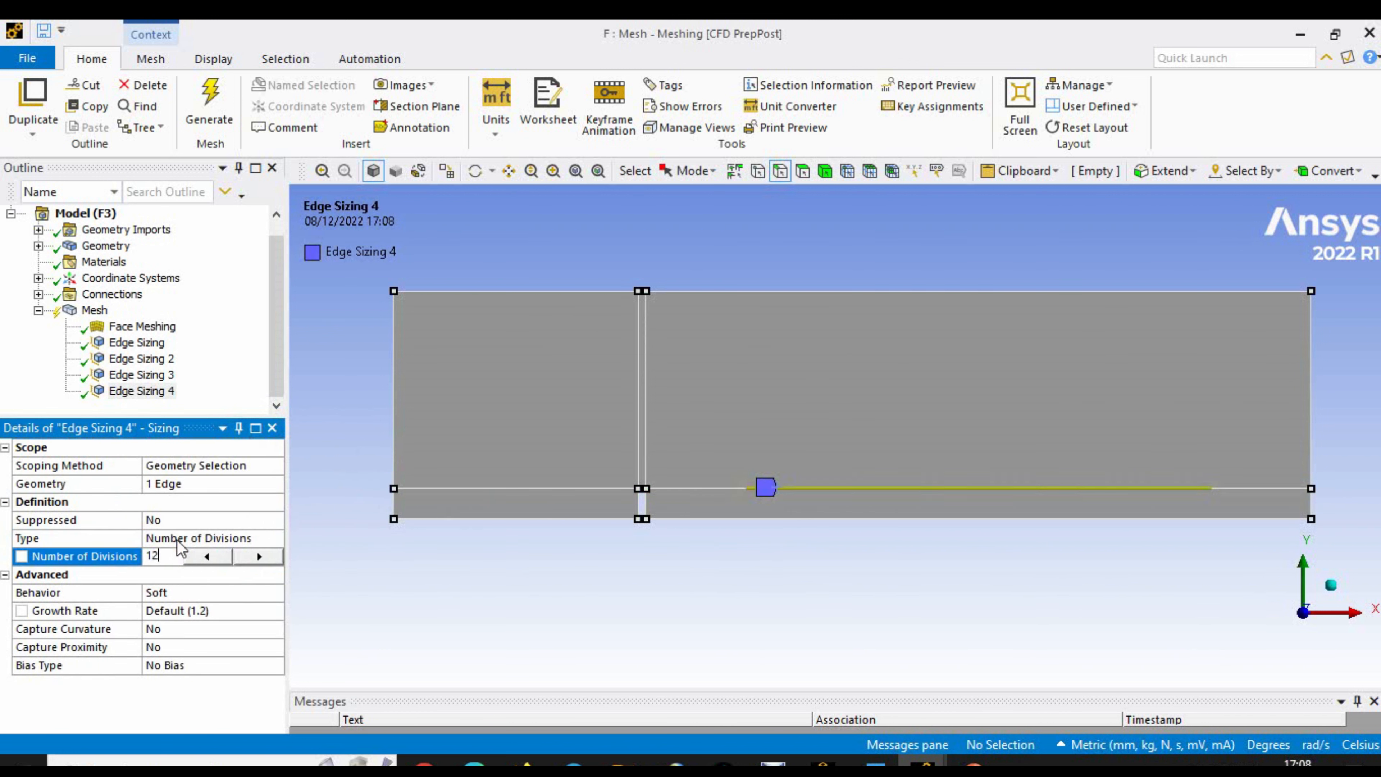
pyautogui.click(213, 593)
pyautogui.click(275, 593)
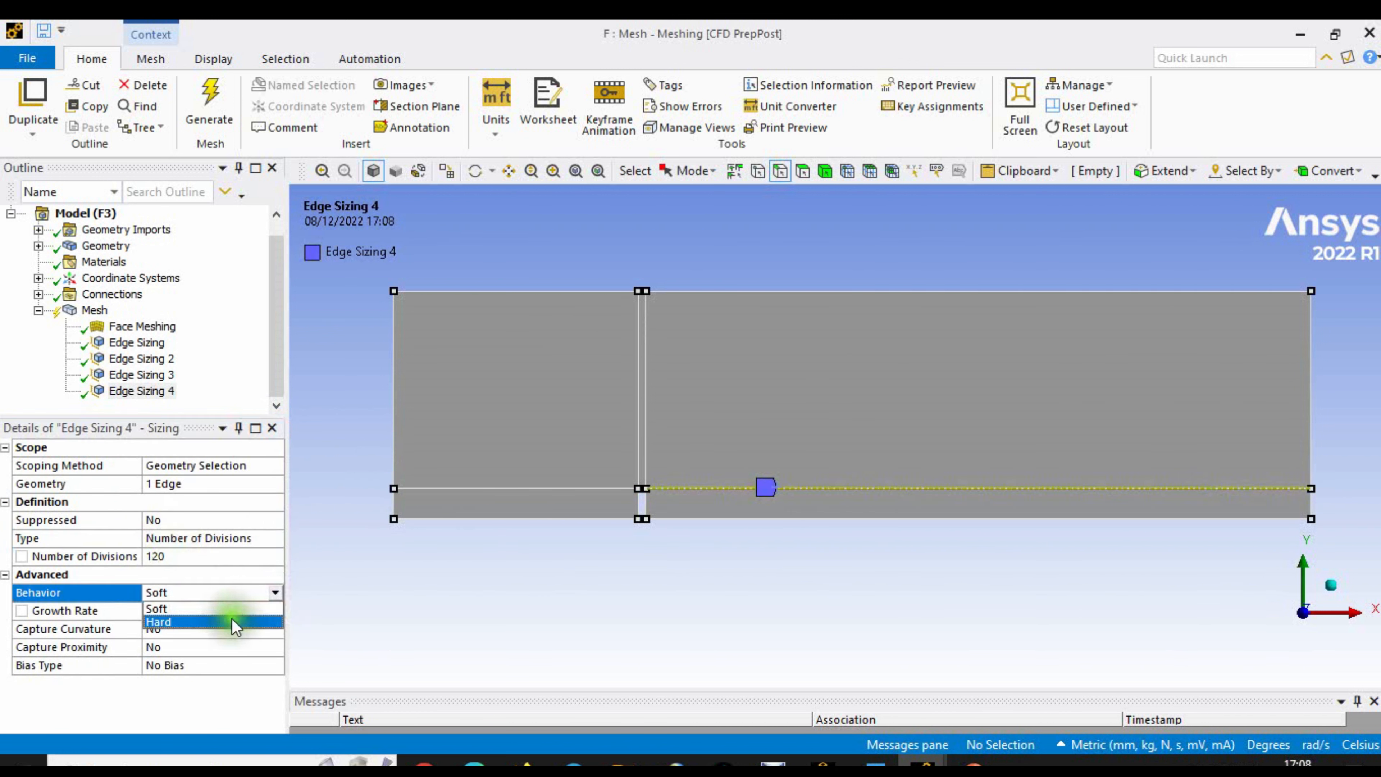
pyautogui.click(240, 625)
# - Give Edge Sizing 4 the short-to-long bias type with a bias factor of 10
pyautogui.click(238, 647)
pyautogui.click(275, 647)
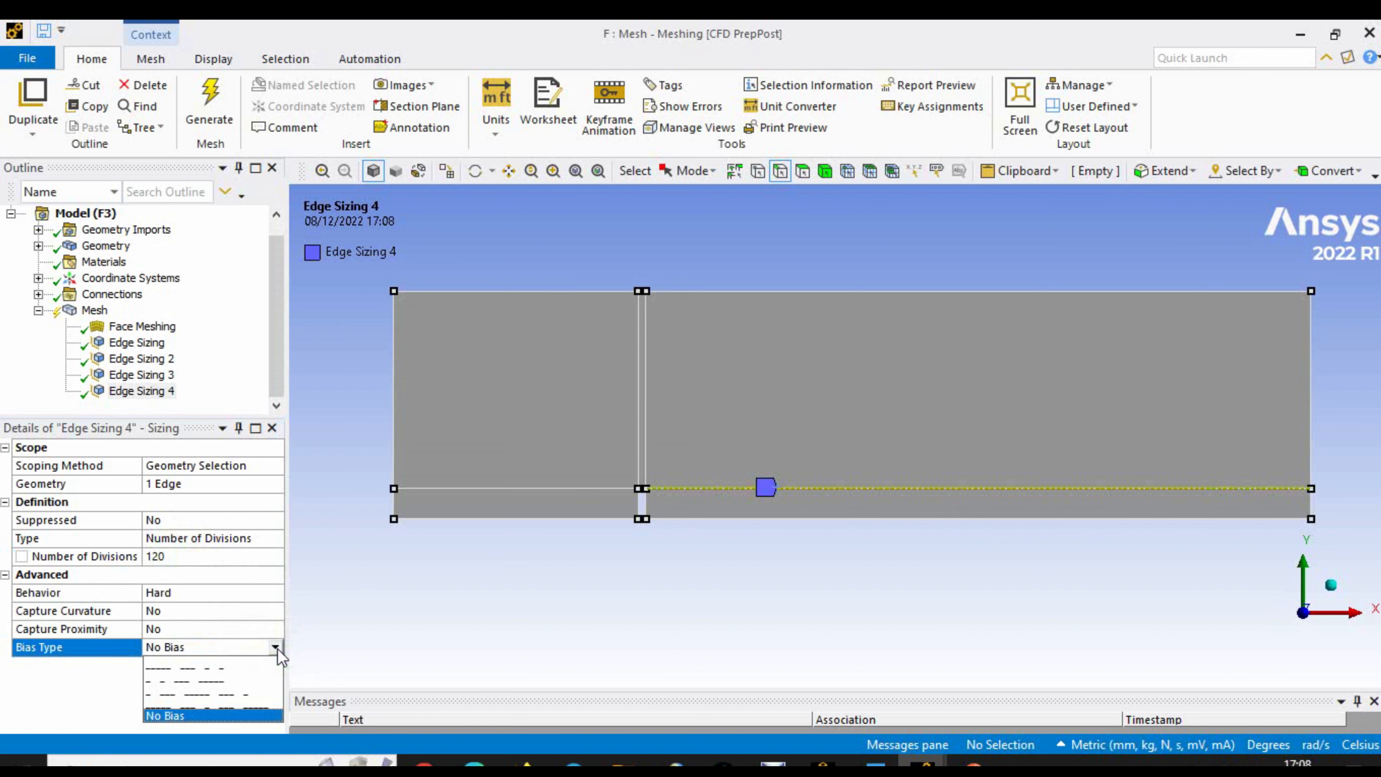
pyautogui.click(247, 680)
pyautogui.click(248, 683)
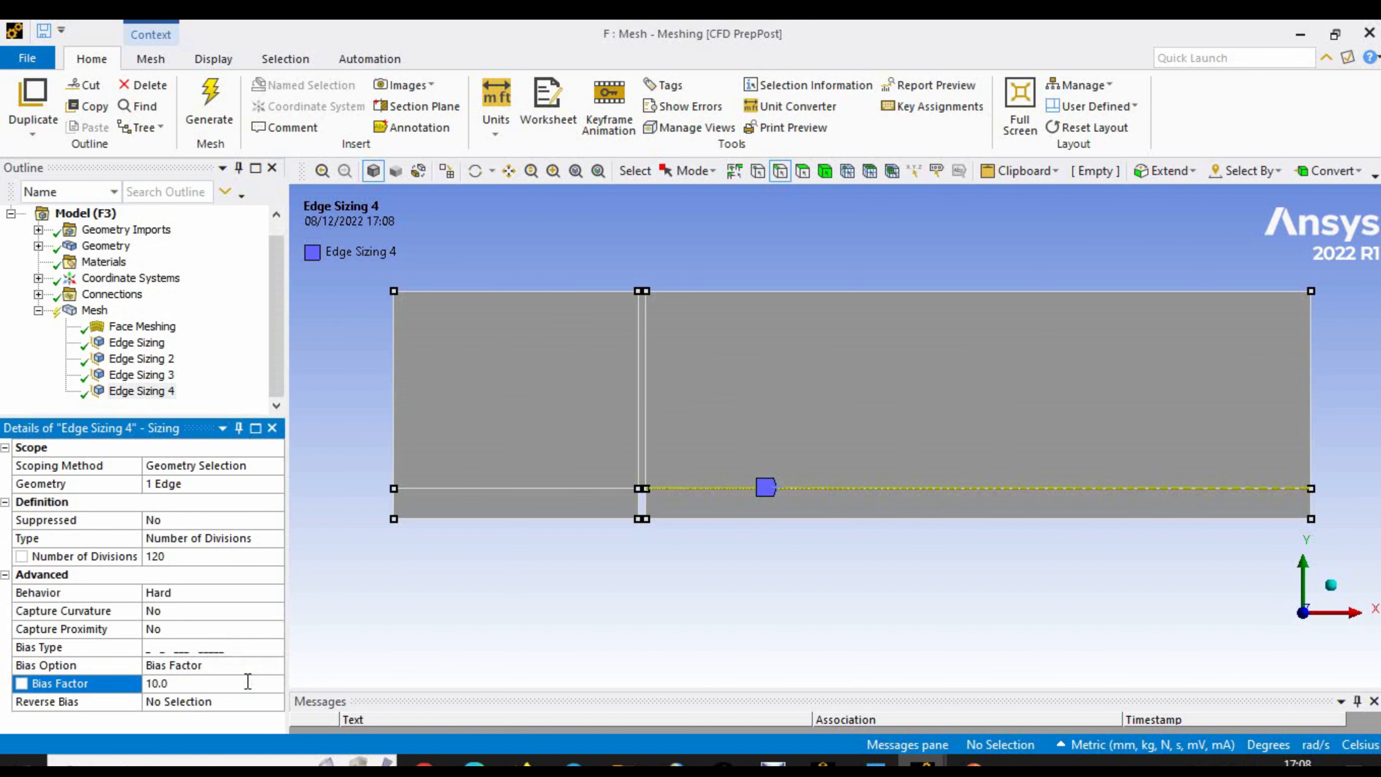
# - Insert a Sizing control under the mesh, scoped to the bottom edge of the right lower block
pyautogui.rightClick(97, 312)
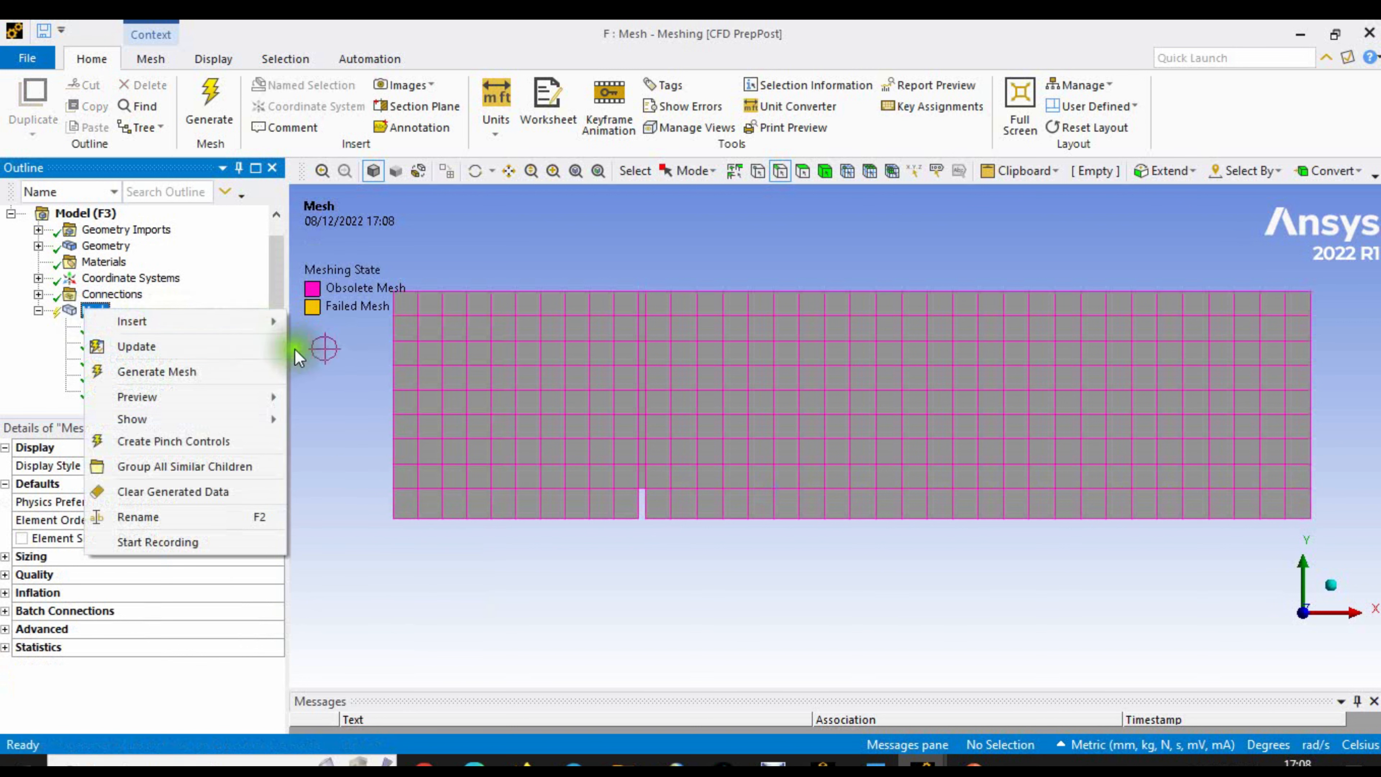
pyautogui.moveTo(164, 320)
pyautogui.click(338, 346)
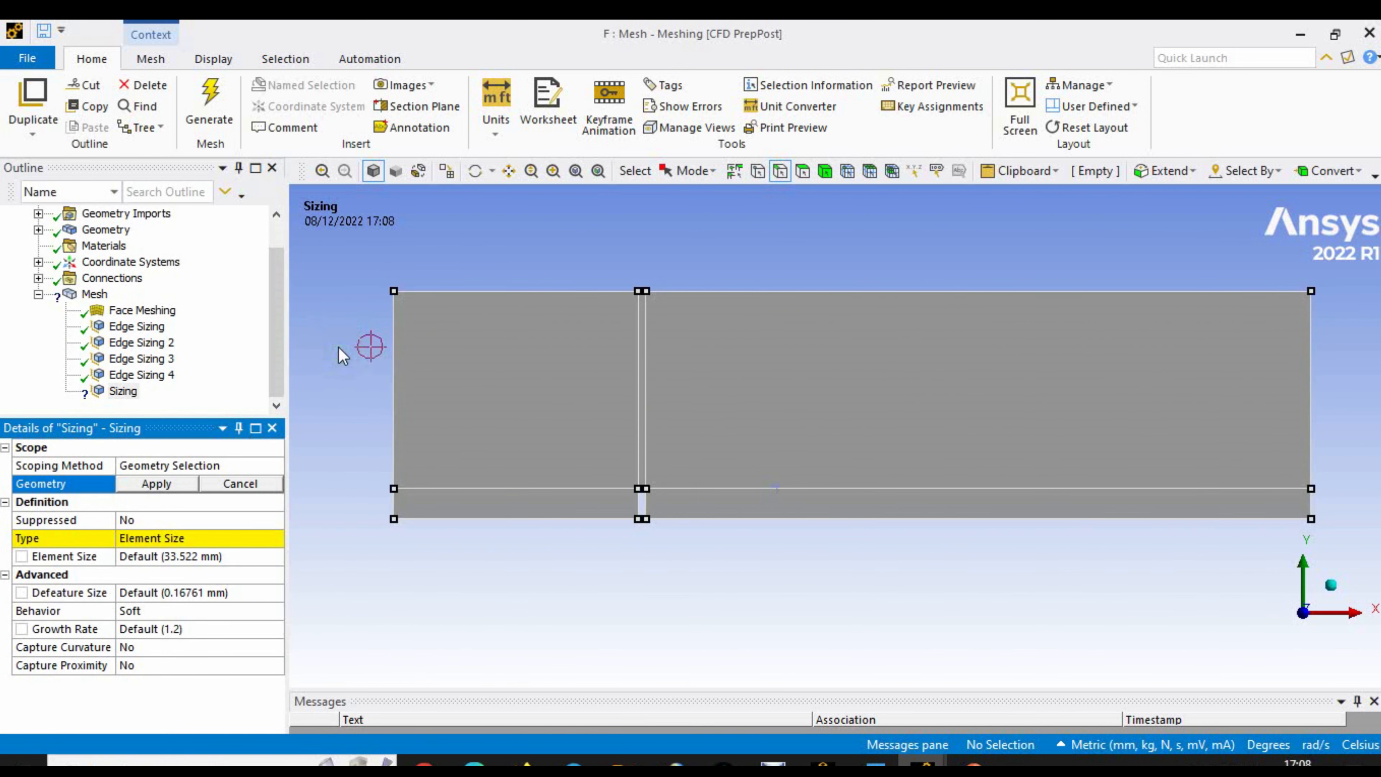
pyautogui.click(820, 519)
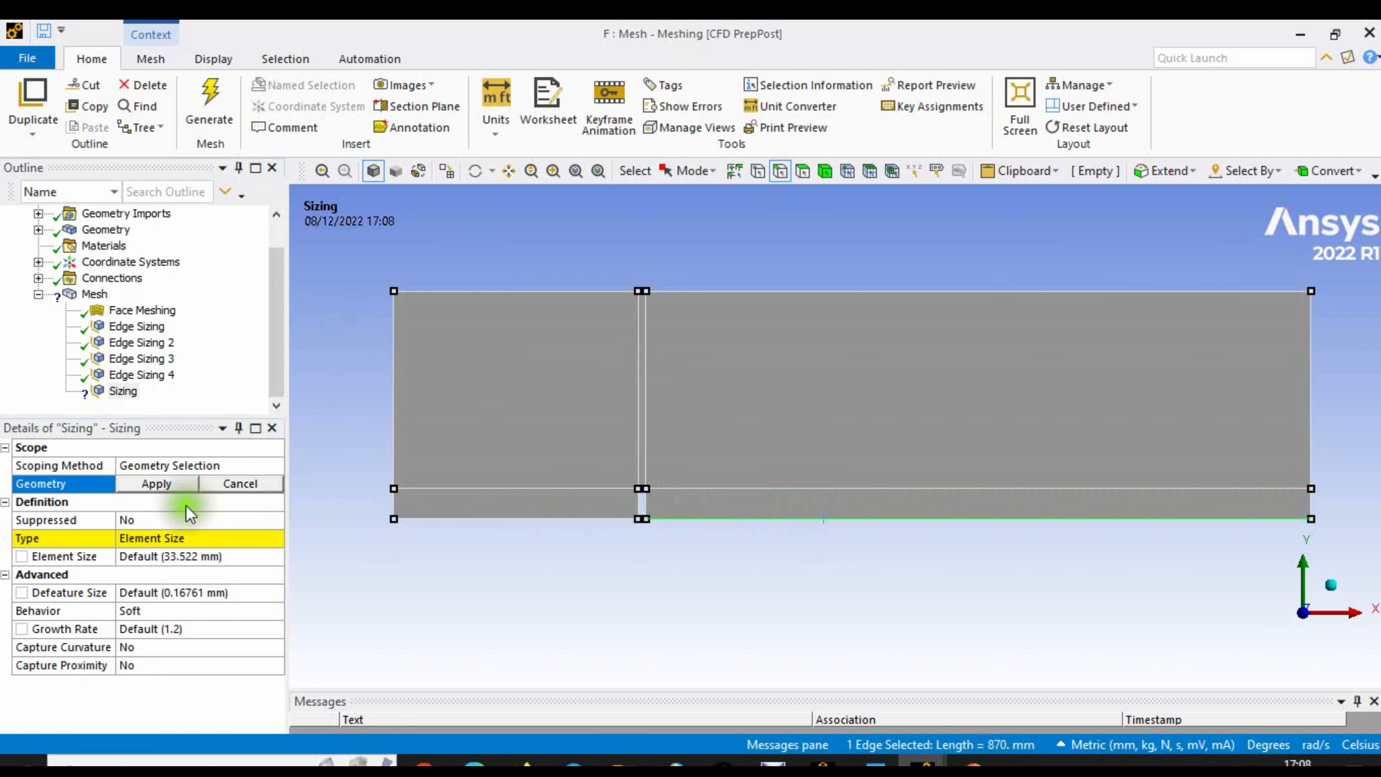
pyautogui.click(160, 483)
# - Set Edge Sizing 5 to the Number of Divisions type with 120 divisions and Hard behavior
pyautogui.click(277, 538)
pyautogui.click(249, 565)
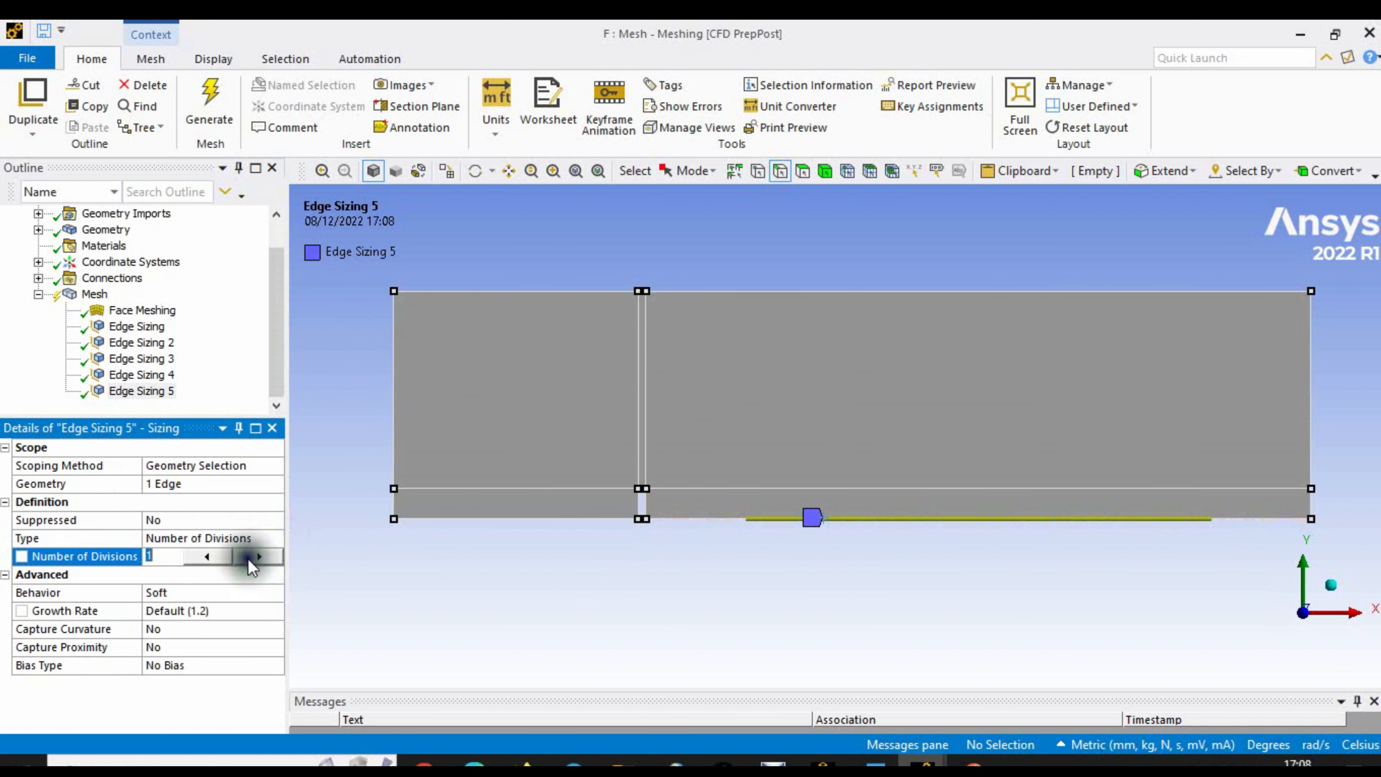
pyautogui.click(184, 592)
pyautogui.click(275, 592)
pyautogui.click(237, 614)
# - Give Edge Sizing 5 the short-to-long bias type with a bias factor of 10
pyautogui.click(239, 646)
pyautogui.click(248, 650)
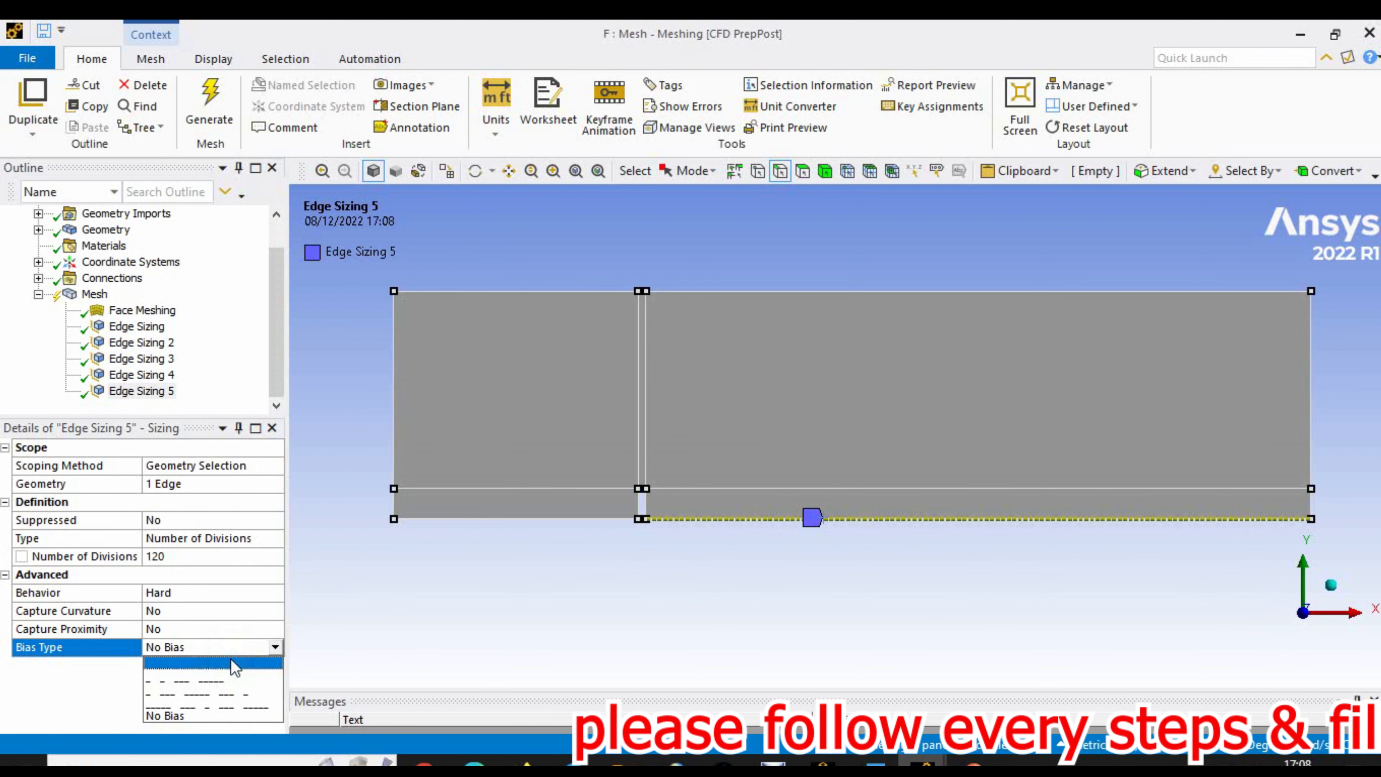
pyautogui.click(232, 679)
pyautogui.click(233, 683)
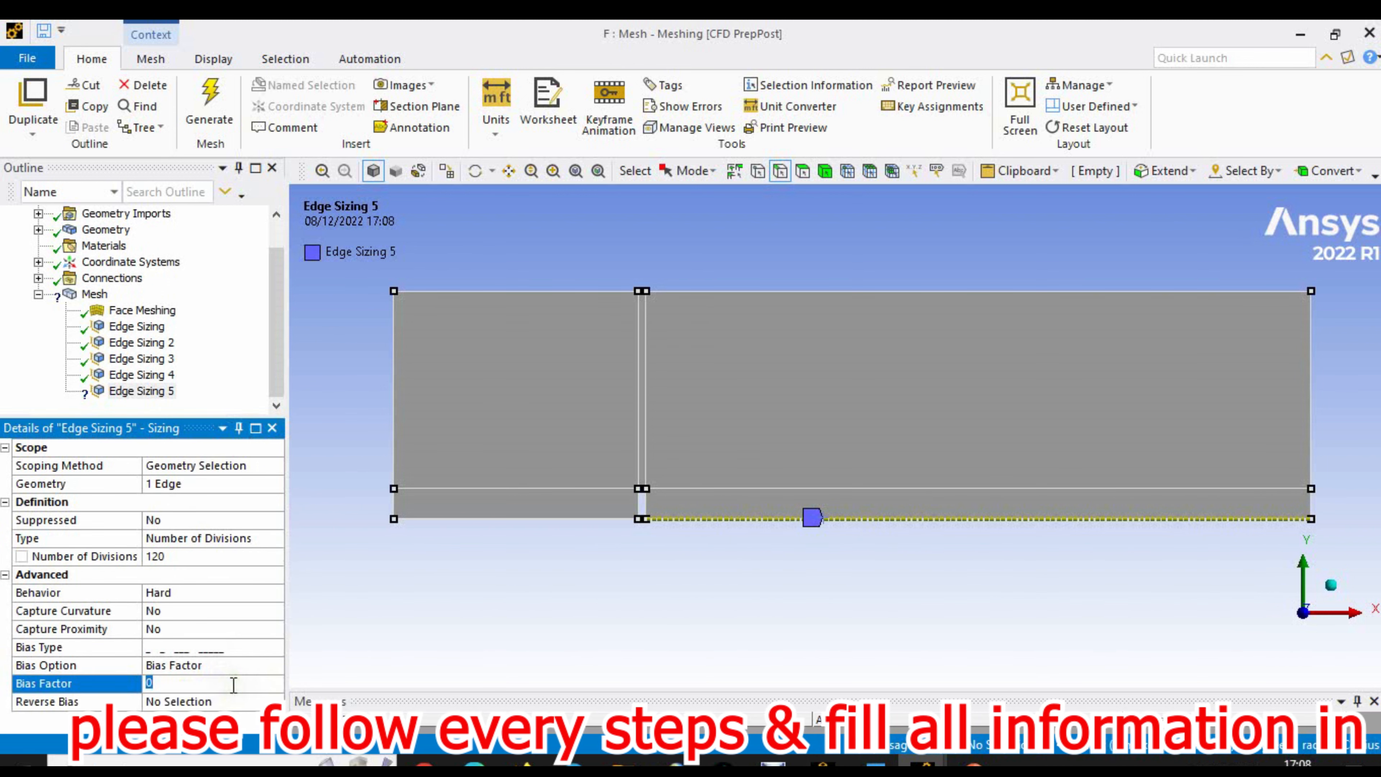
pyautogui.write('10.0')
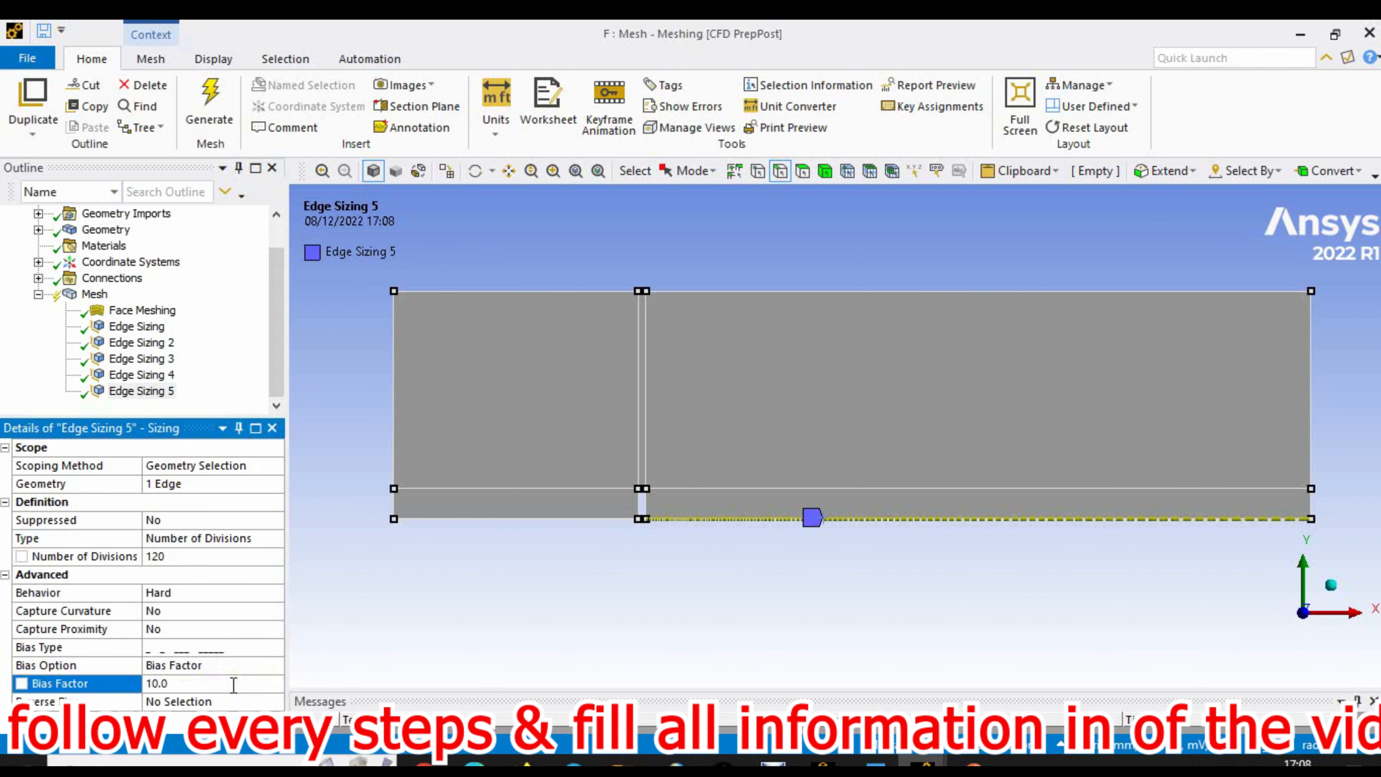
# - Insert a Sizing control under the mesh, scoped to the top edge of the right upper block
pyautogui.rightClick(94, 294)
pyautogui.moveTo(185, 312)
pyautogui.click(341, 338)
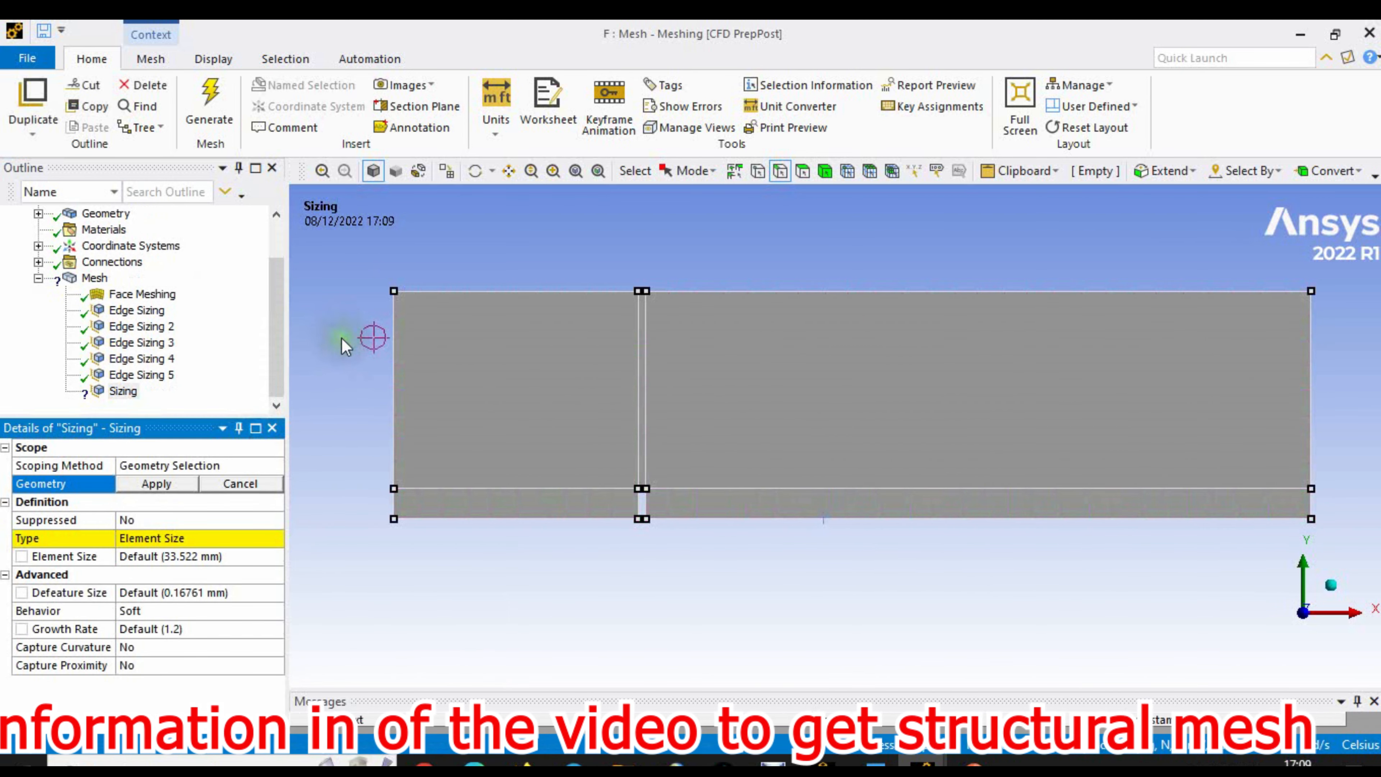
pyautogui.click(832, 291)
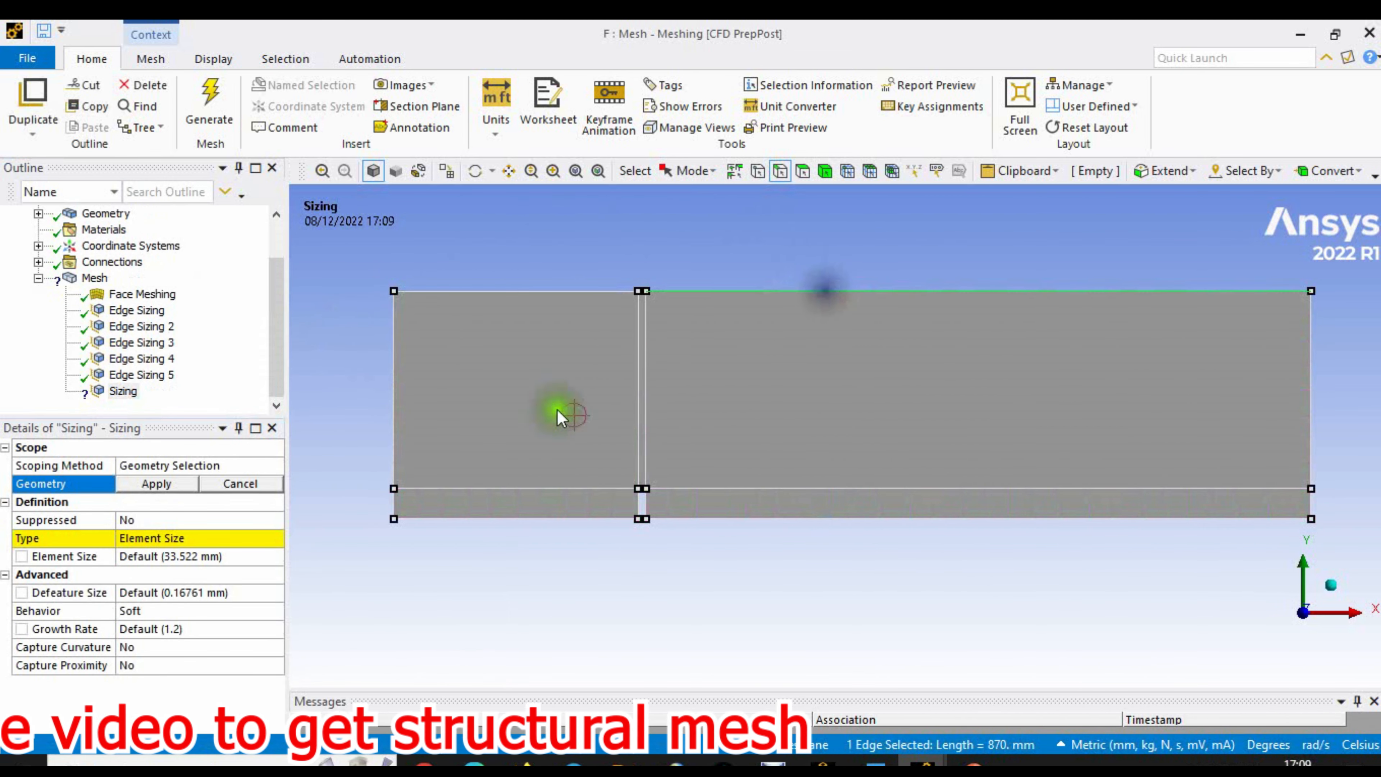
pyautogui.click(160, 484)
# - Set Edge Sizing 6 to the Number of Divisions type with 120 divisions and Hard behavior
pyautogui.click(170, 536)
pyautogui.click(273, 536)
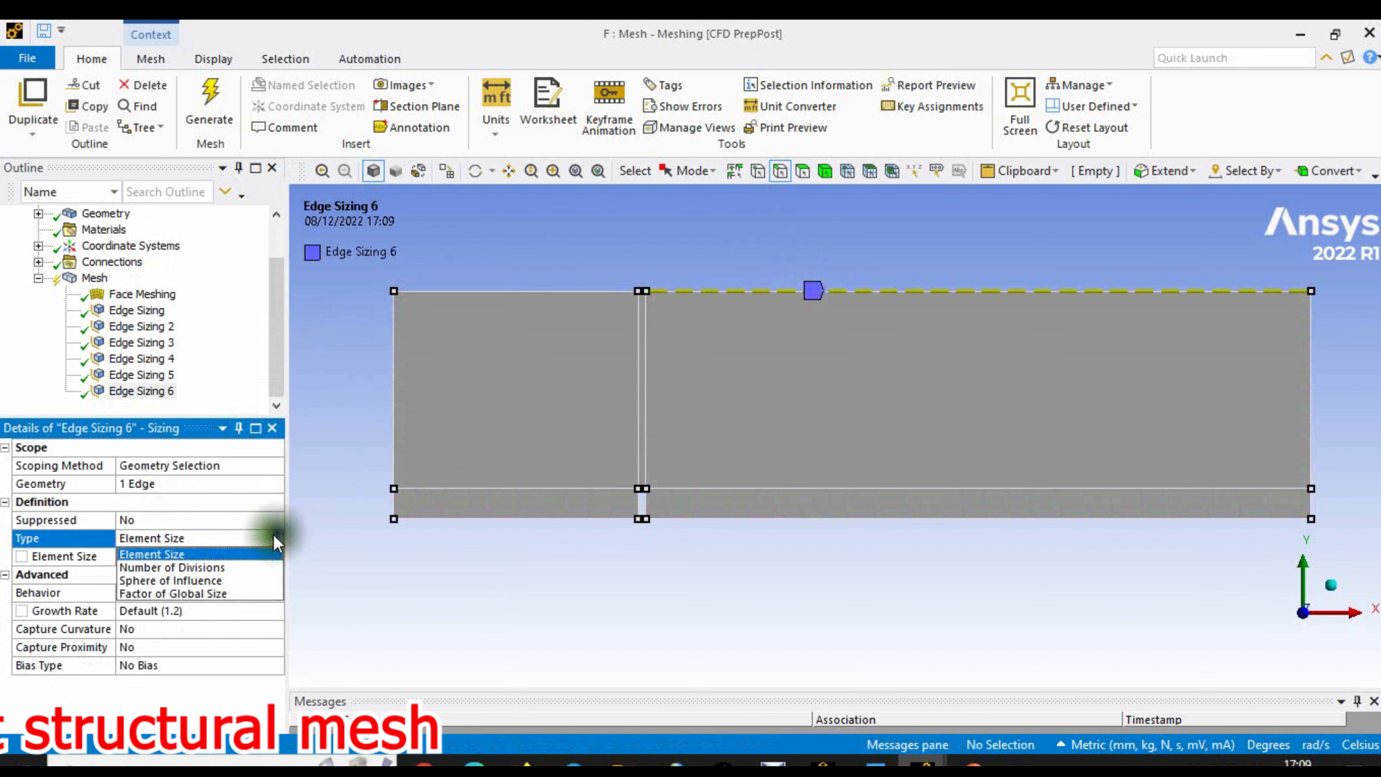
pyautogui.click(228, 567)
pyautogui.click(193, 555)
pyautogui.write('120')
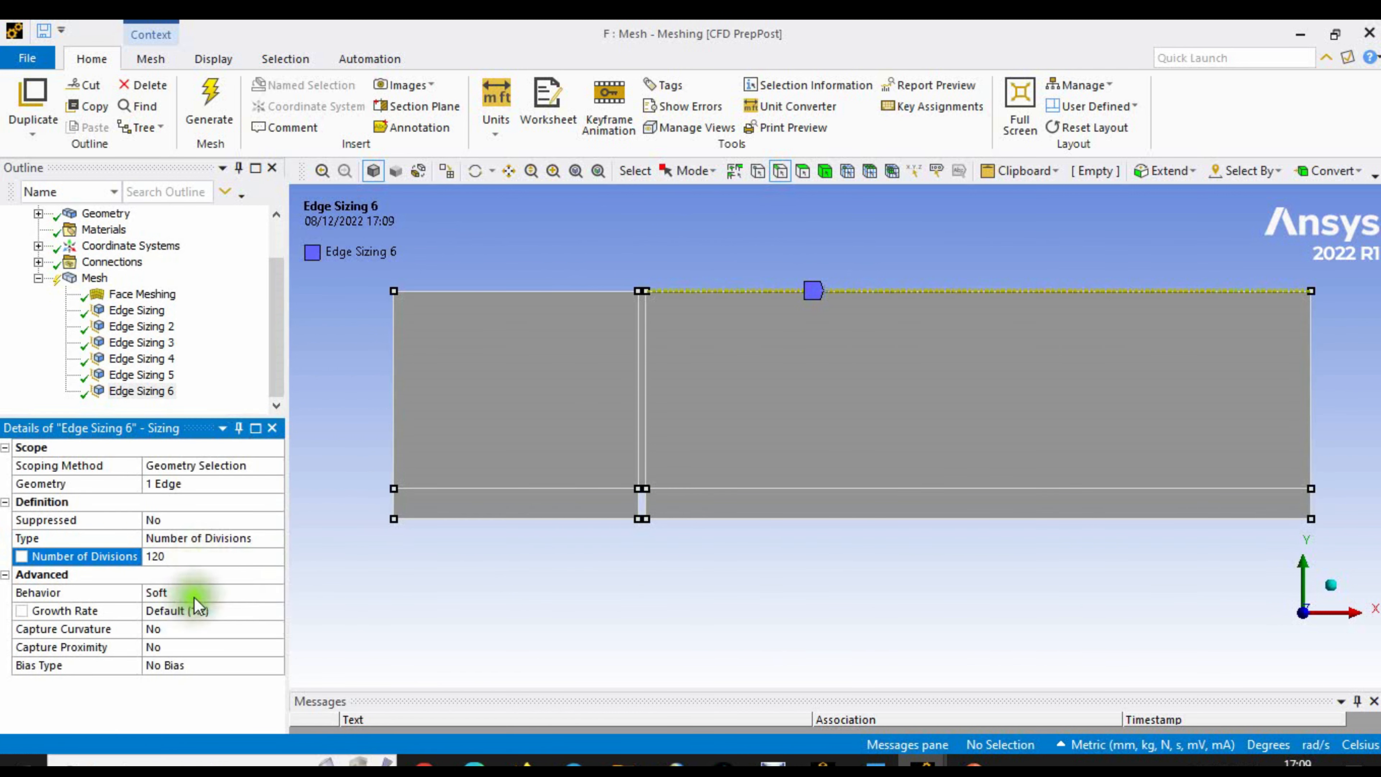
pyautogui.click(188, 596)
pyautogui.click(277, 596)
pyautogui.click(239, 620)
# - Give Edge Sizing 6 the long-to-short bias type with a bias factor of 10
pyautogui.click(275, 646)
pyautogui.click(275, 646)
pyautogui.click(250, 665)
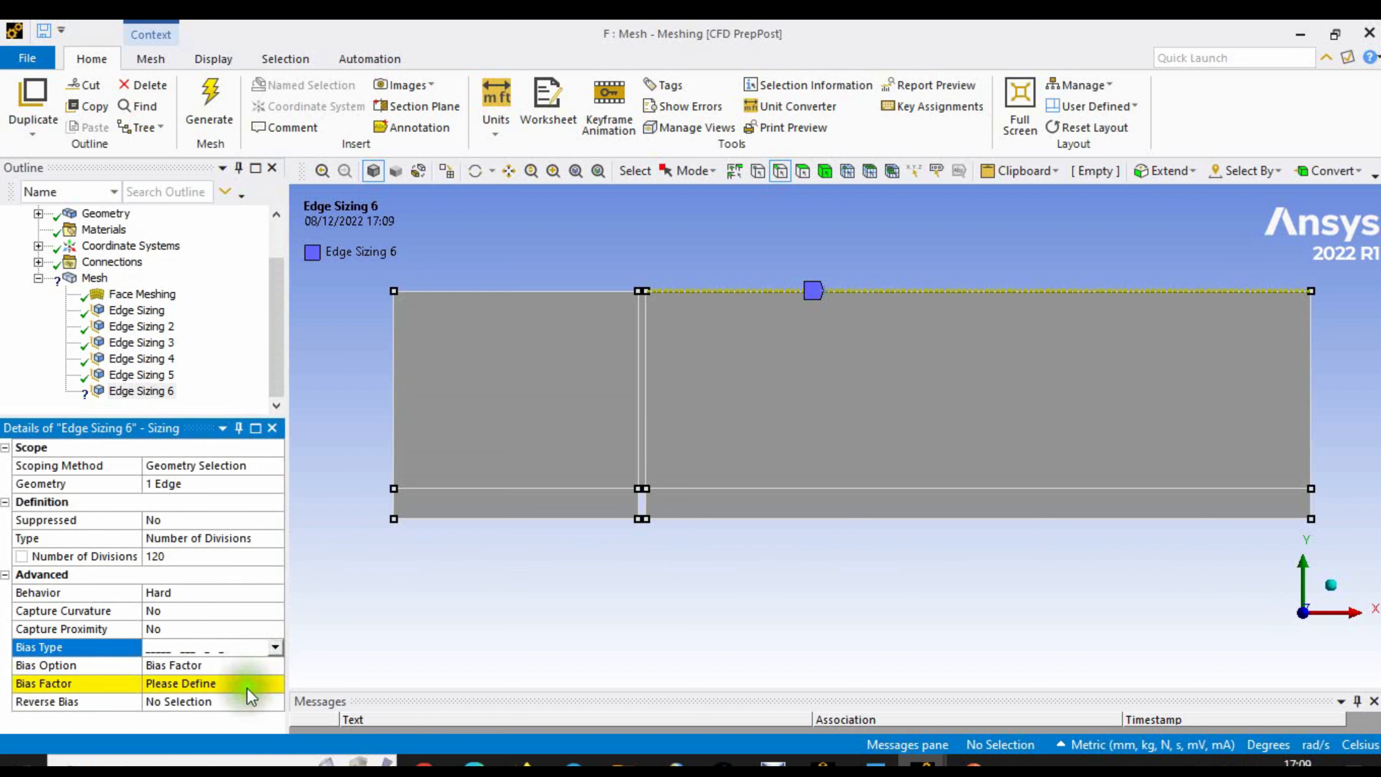
pyautogui.click(248, 688)
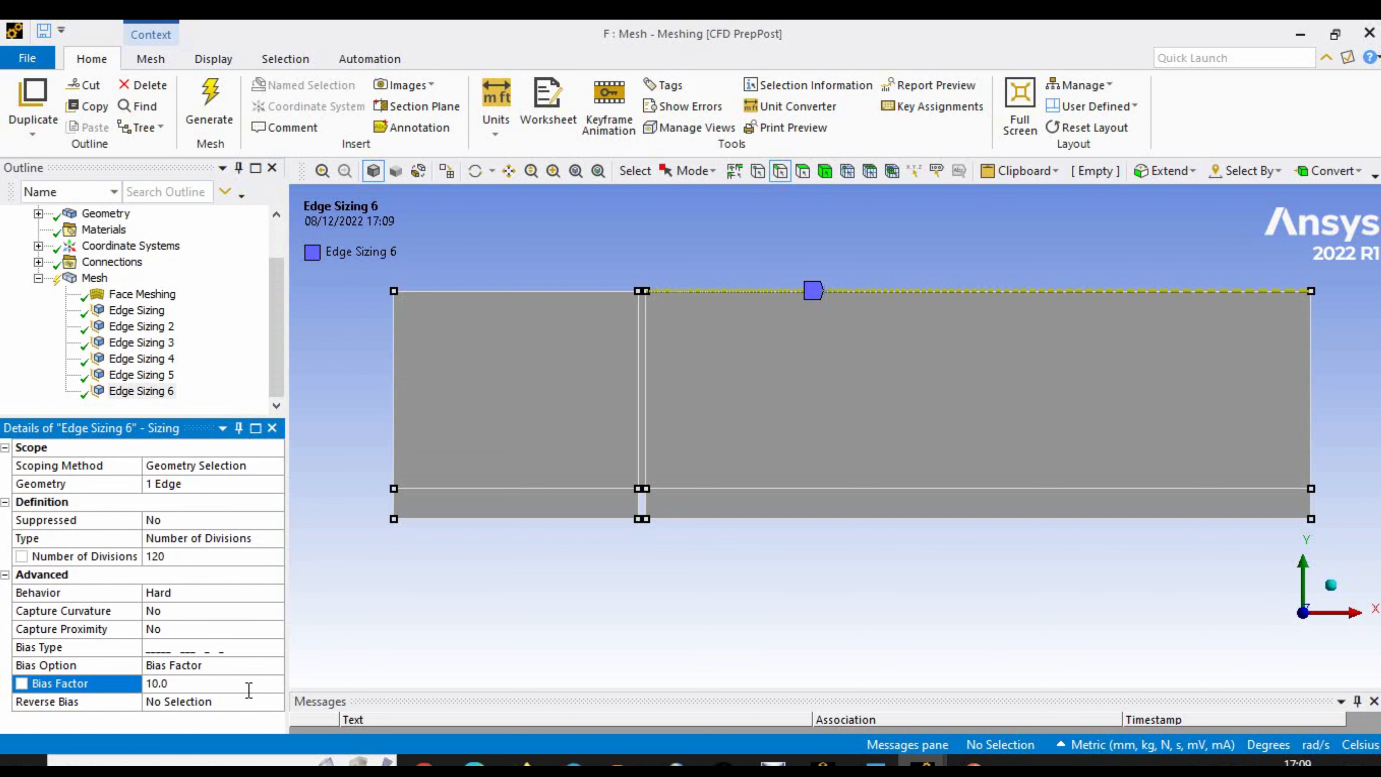
# - Insert a Sizing control under the mesh, scoped to the top edge of the left upper block
pyautogui.rightClick(98, 277)
pyautogui.moveTo(163, 281)
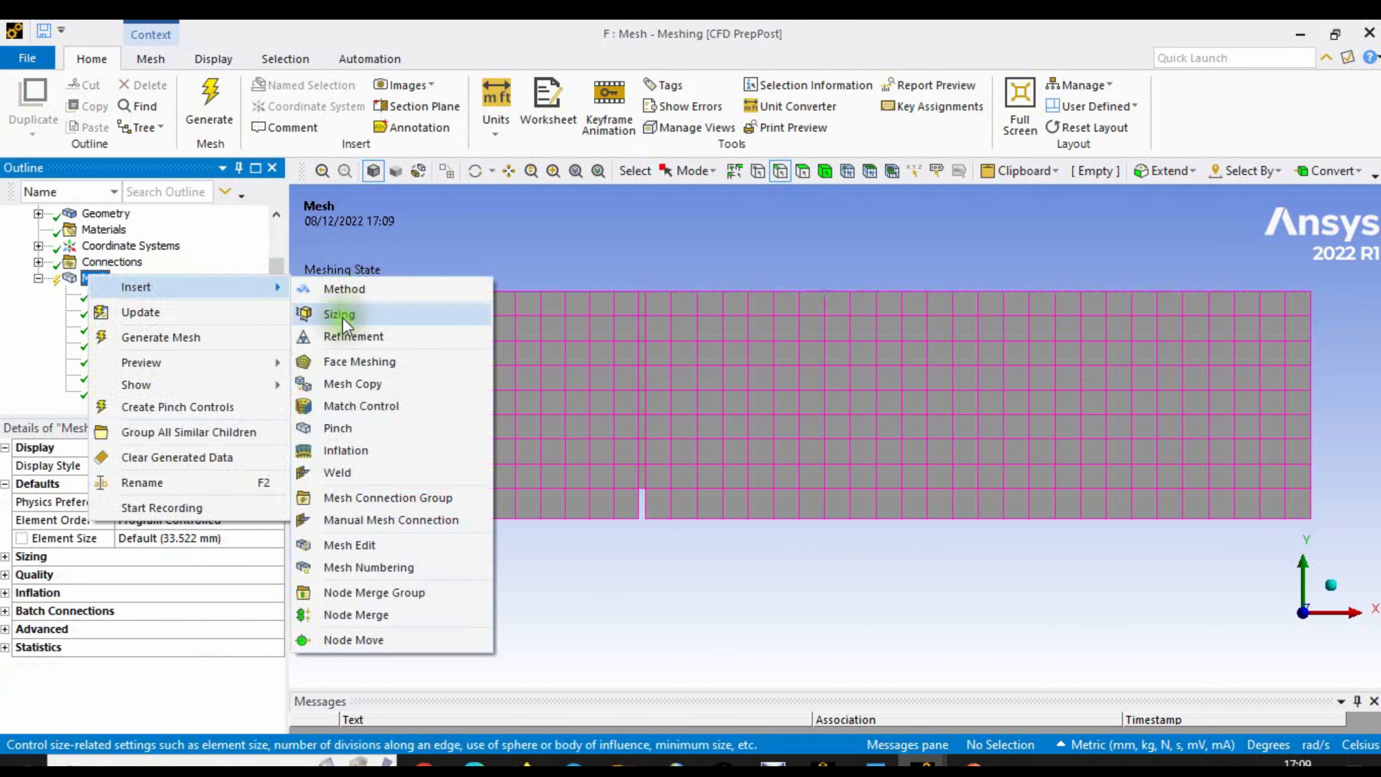
pyautogui.click(342, 317)
pyautogui.click(509, 291)
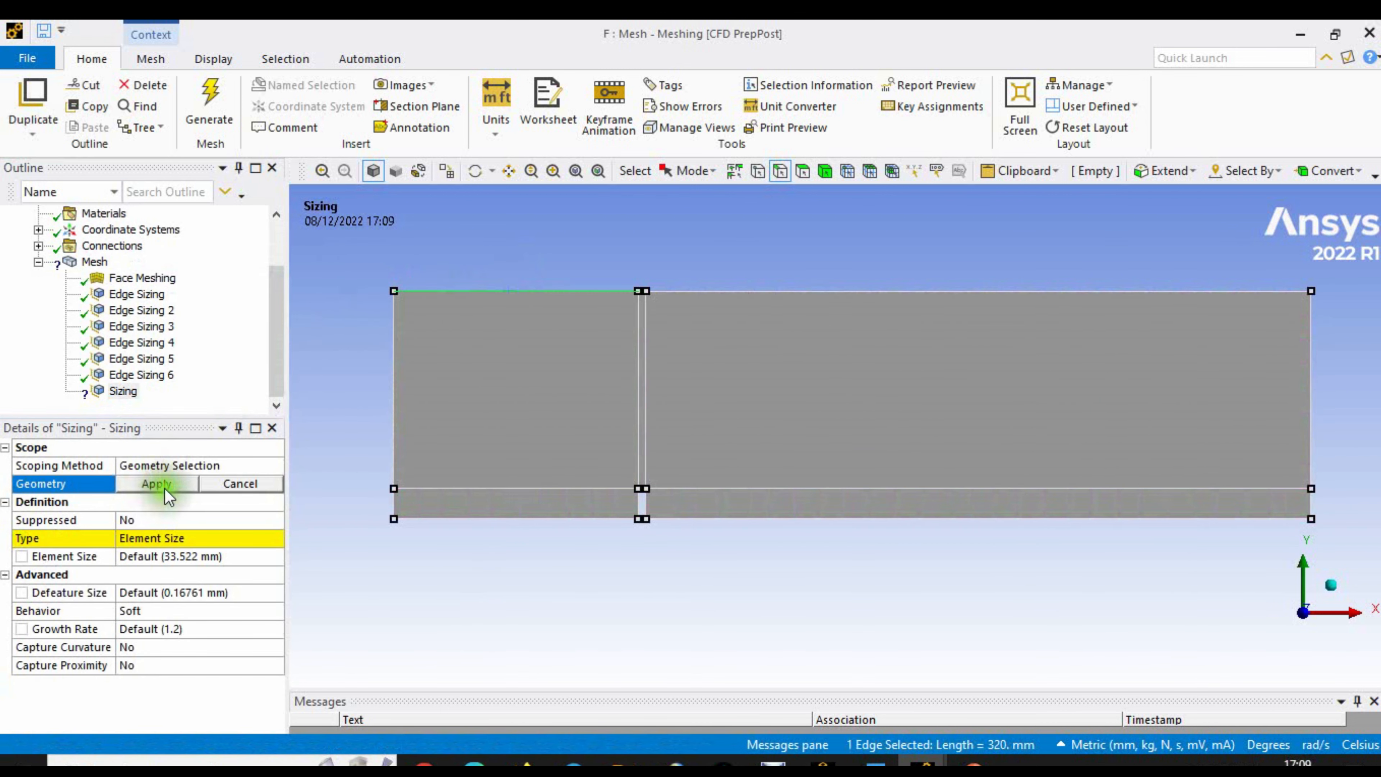
pyautogui.click(157, 484)
# - Set Edge Sizing 7 to the Number of Divisions type with 75 divisions and Hard behavior
pyautogui.click(190, 536)
pyautogui.click(180, 567)
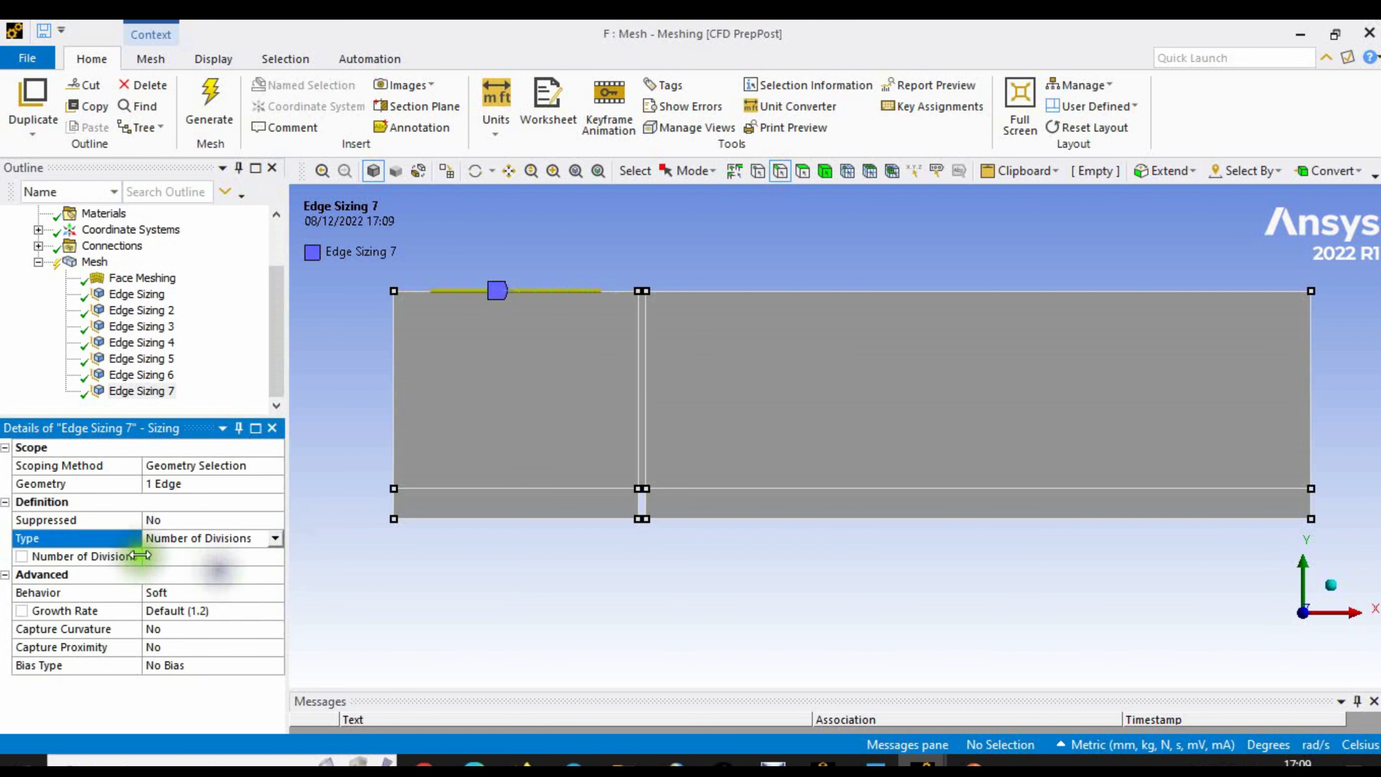
pyautogui.click(160, 557)
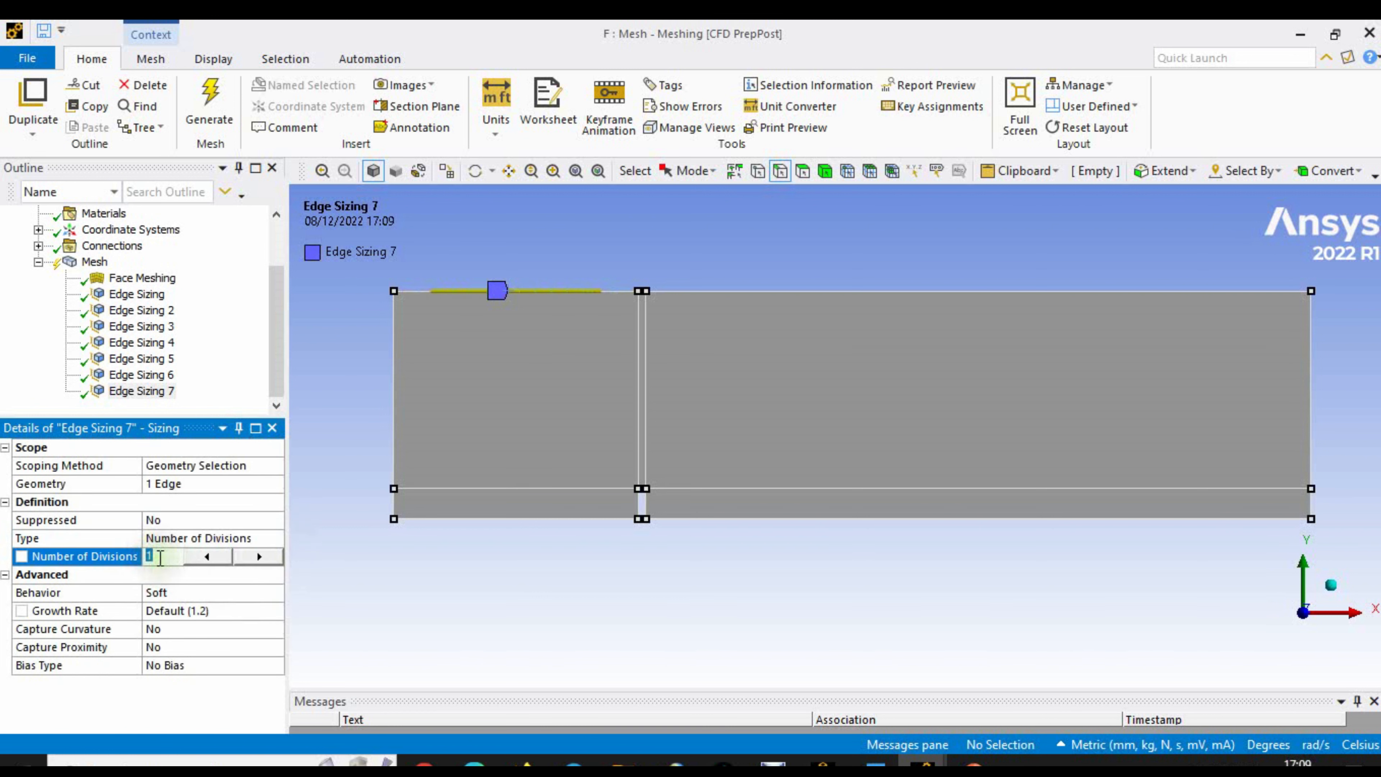
pyautogui.click(231, 593)
pyautogui.click(276, 593)
pyautogui.click(225, 615)
# - Give Edge Sizing 7 the short-to-long bias type with a bias factor of 10
pyautogui.click(250, 646)
pyautogui.click(276, 646)
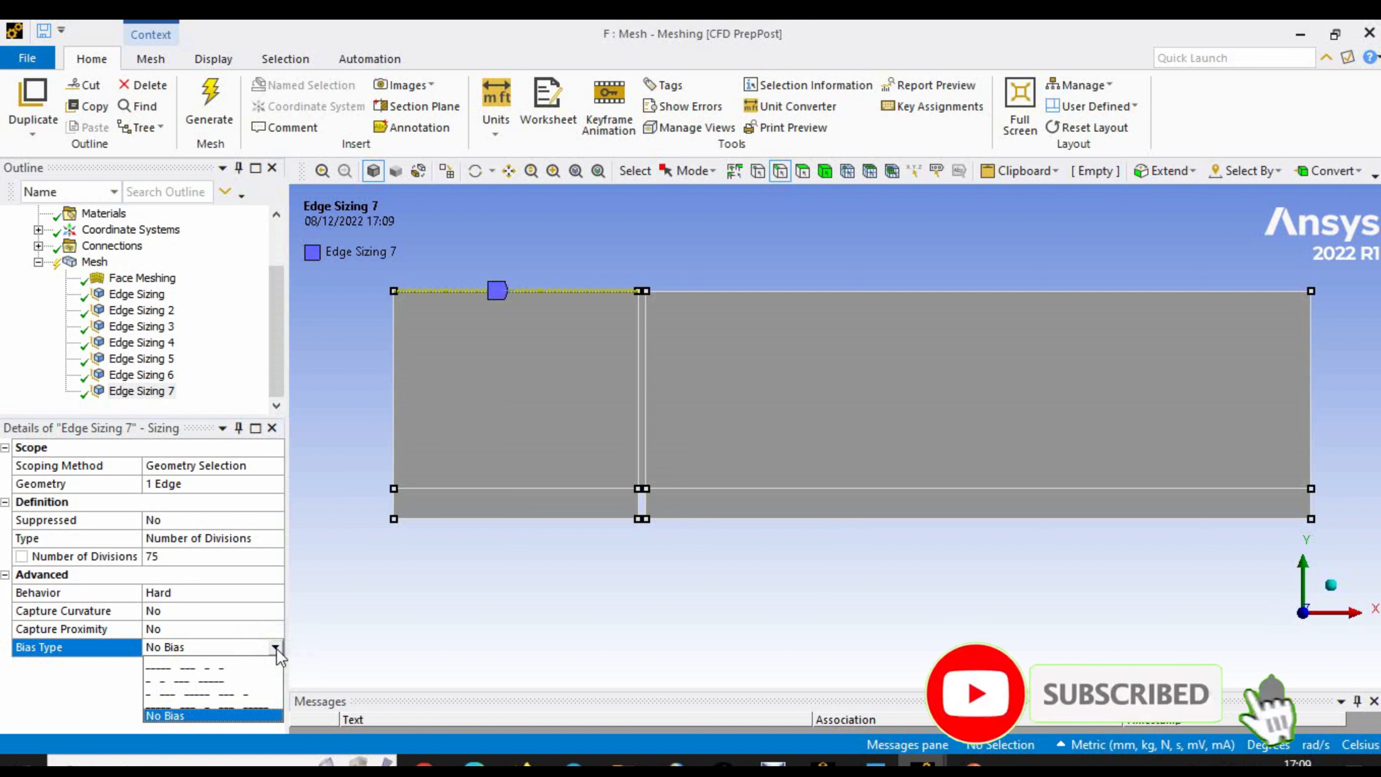
pyautogui.click(251, 672)
pyautogui.click(253, 680)
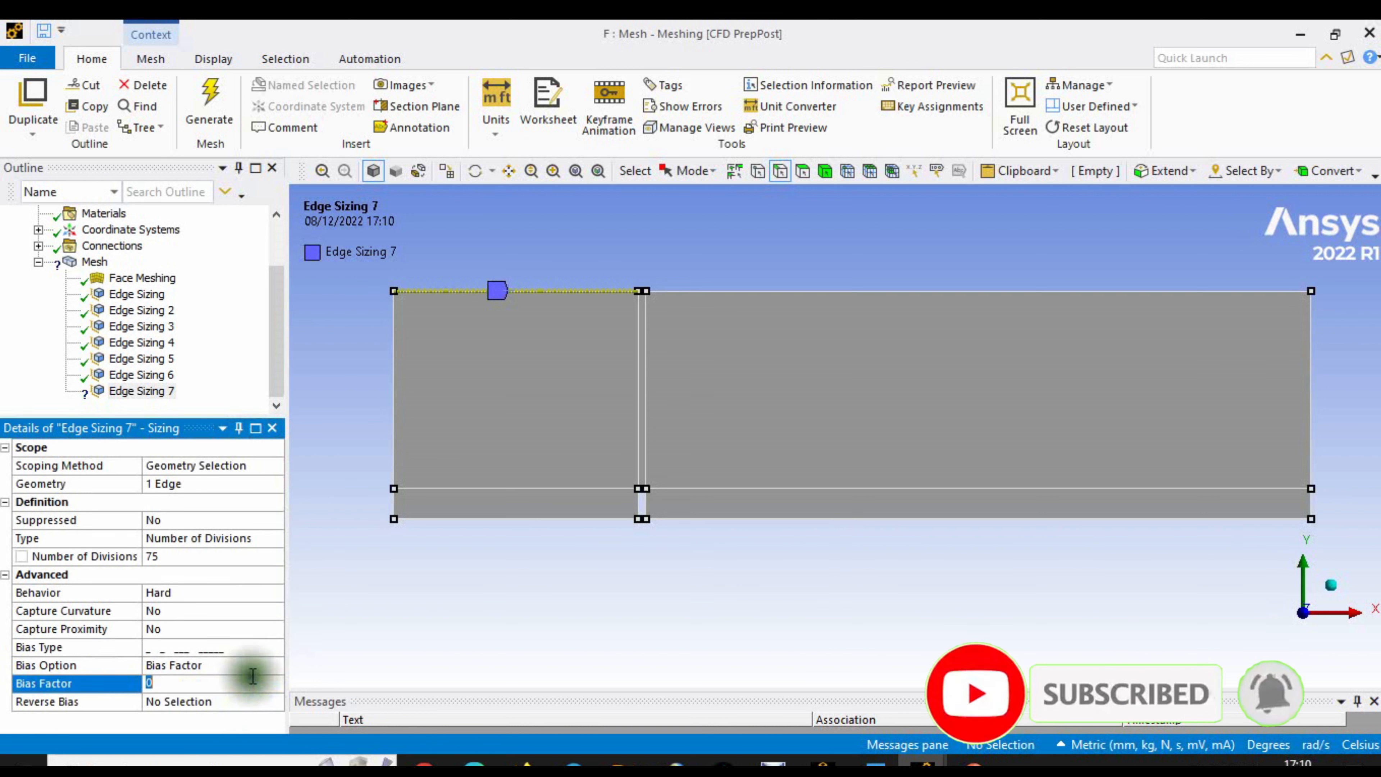
# - Examine the direction of the biased divisions along the top edge of the left upper block
pyautogui.click(509, 176)
pyautogui.scroll(3, 601, 262)
pyautogui.moveTo(535, 263); pyautogui.dragTo(652, 372)
pyautogui.scroll(5, 675, 355)
pyautogui.moveTo(511, 333); pyautogui.dragTo(859, 331)
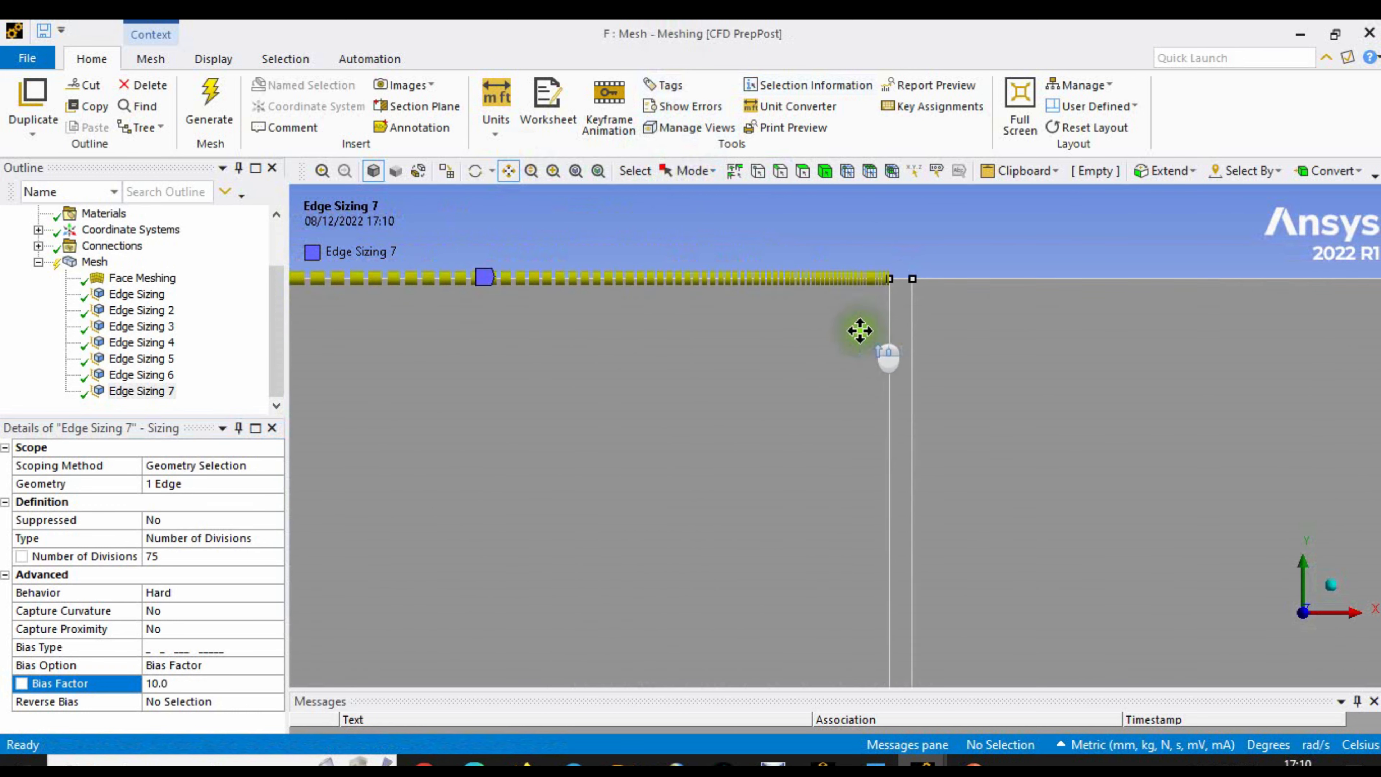
pyautogui.scroll(-8, 868, 404)
pyautogui.moveTo(918, 435); pyautogui.dragTo(703, 367)
pyautogui.scroll(1, 690, 364)
pyautogui.scroll(-1, 693, 364)
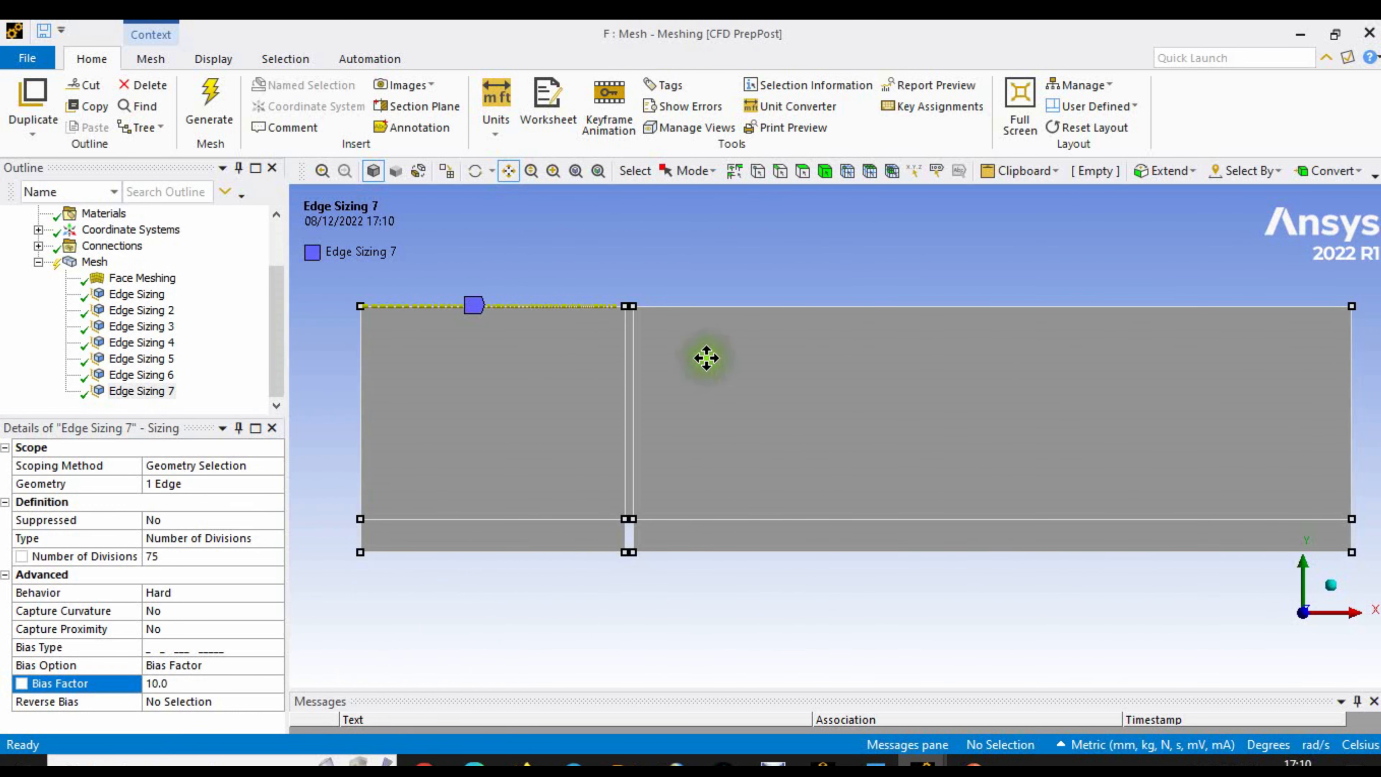
# - Insert a Sizing control under the mesh, scoped to the outer left edge of the left upper block
pyautogui.rightClick(89, 266)
pyautogui.moveTo(235, 272)
pyautogui.click(342, 296)
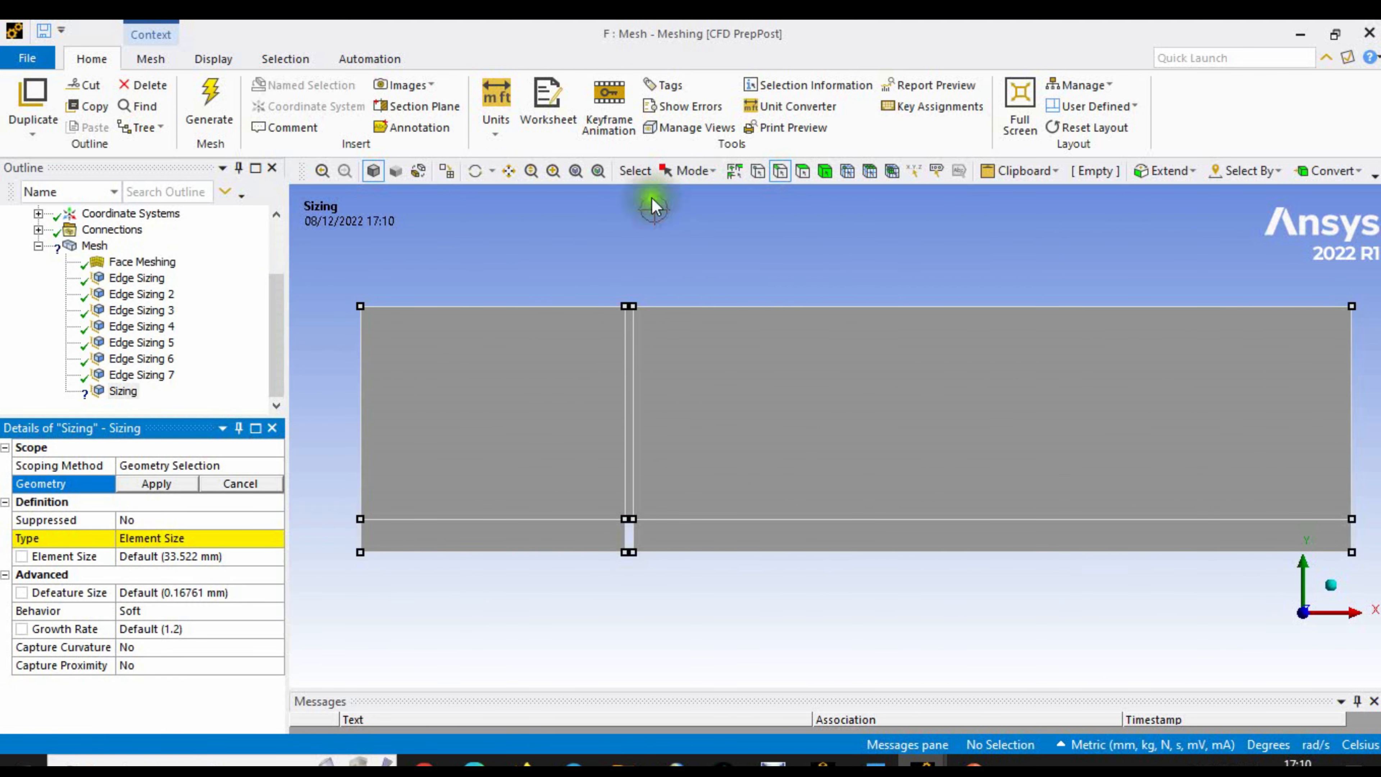
pyautogui.click(355, 422)
pyautogui.click(161, 478)
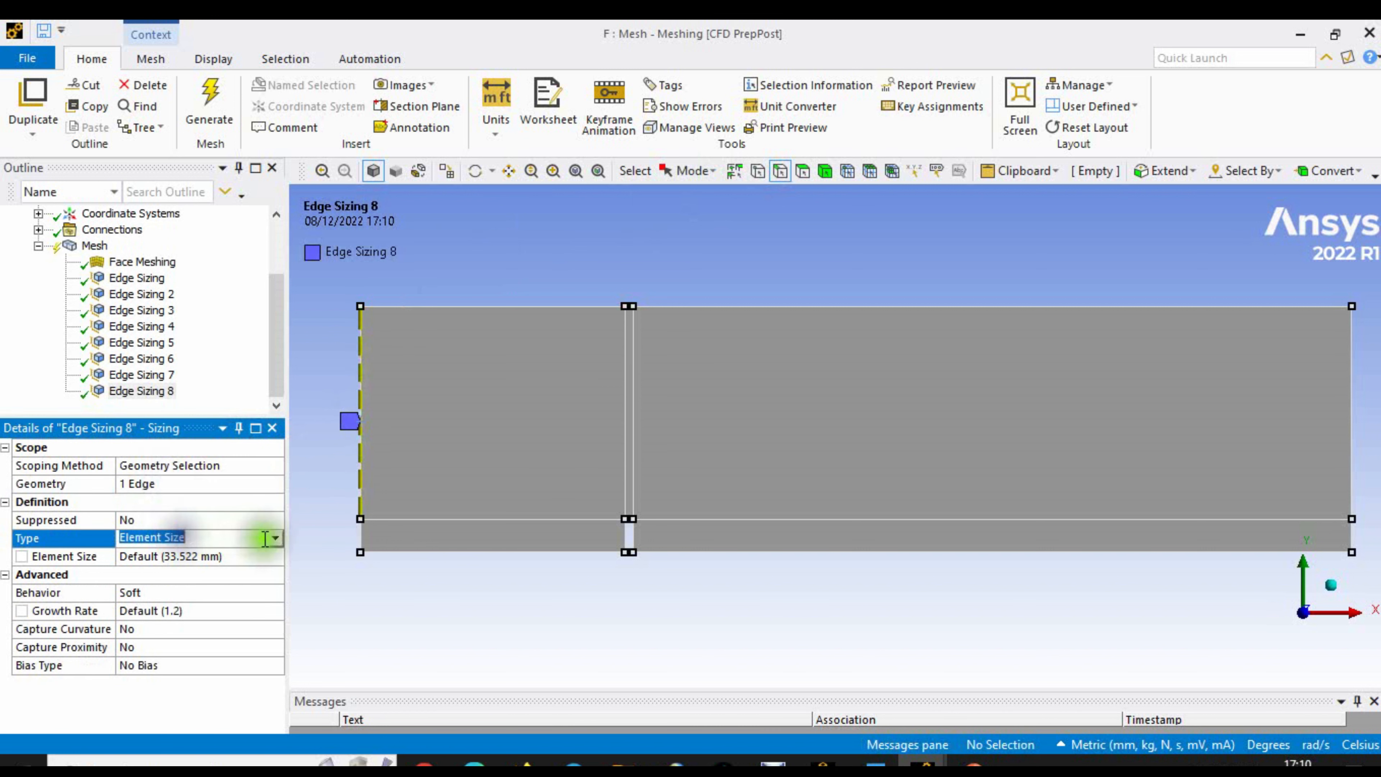
# - Set Edge Sizing 8 to the Number of Divisions type with 100 divisions and Hard behavior
pyautogui.click(274, 538)
pyautogui.click(199, 565)
pyautogui.click(161, 556)
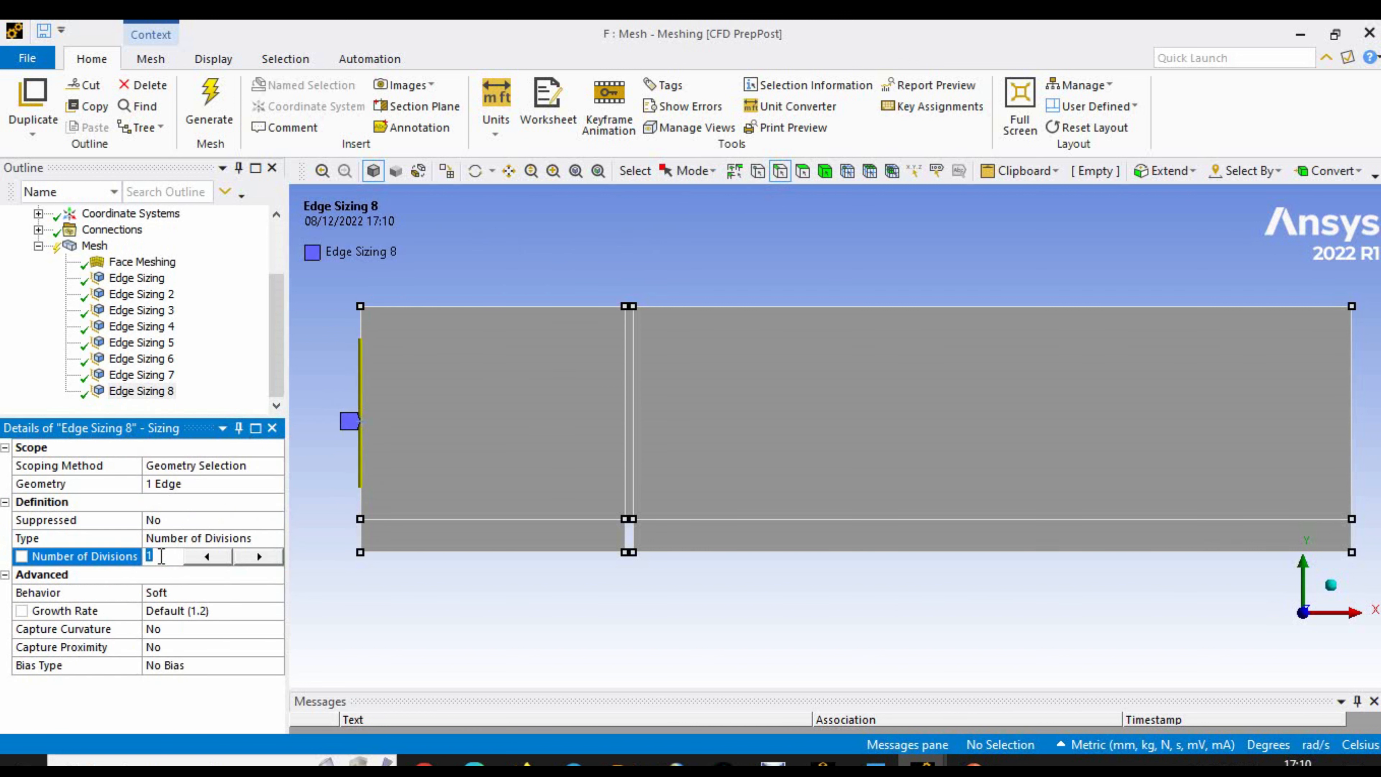
pyautogui.click(271, 592)
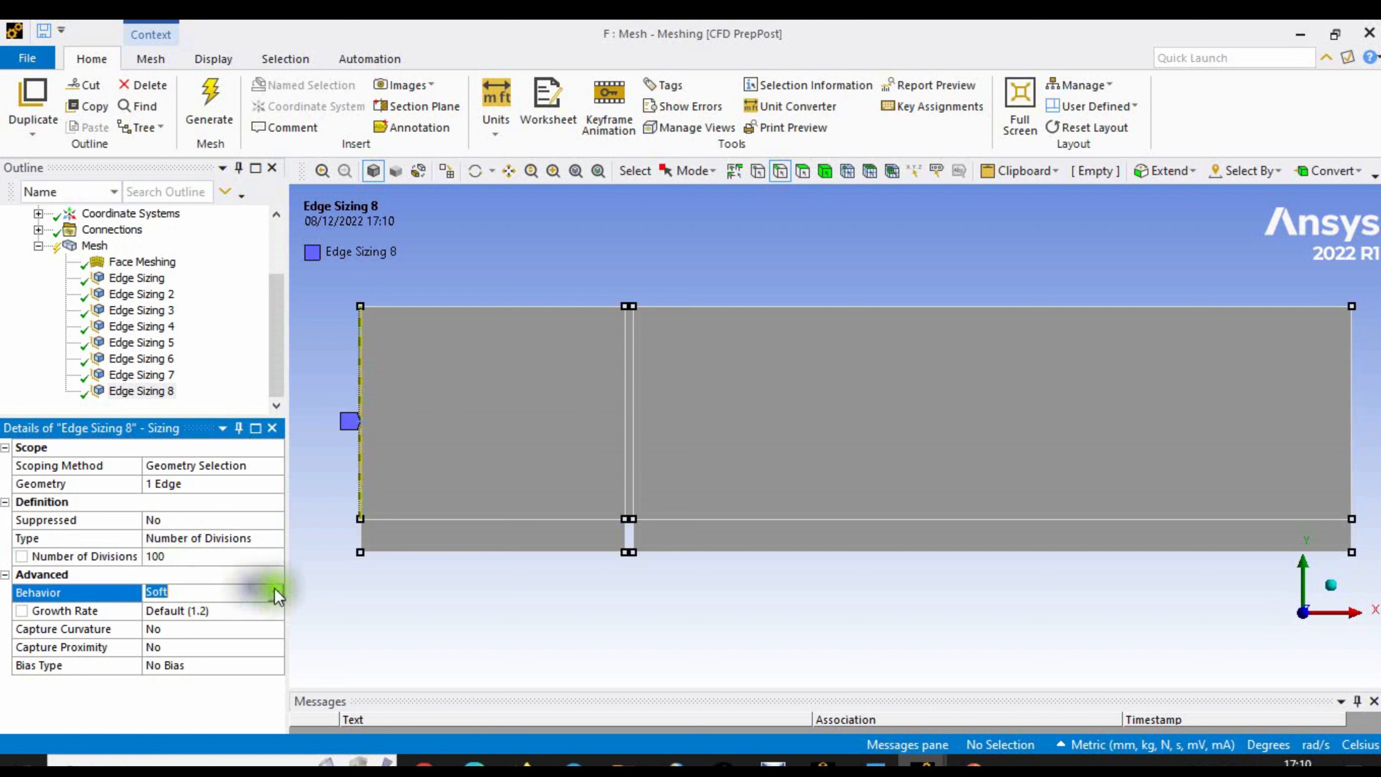
pyautogui.click(255, 619)
# - Give Edge Sizing 8 the long-to-short bias type with a bias factor of 10
pyautogui.click(276, 643)
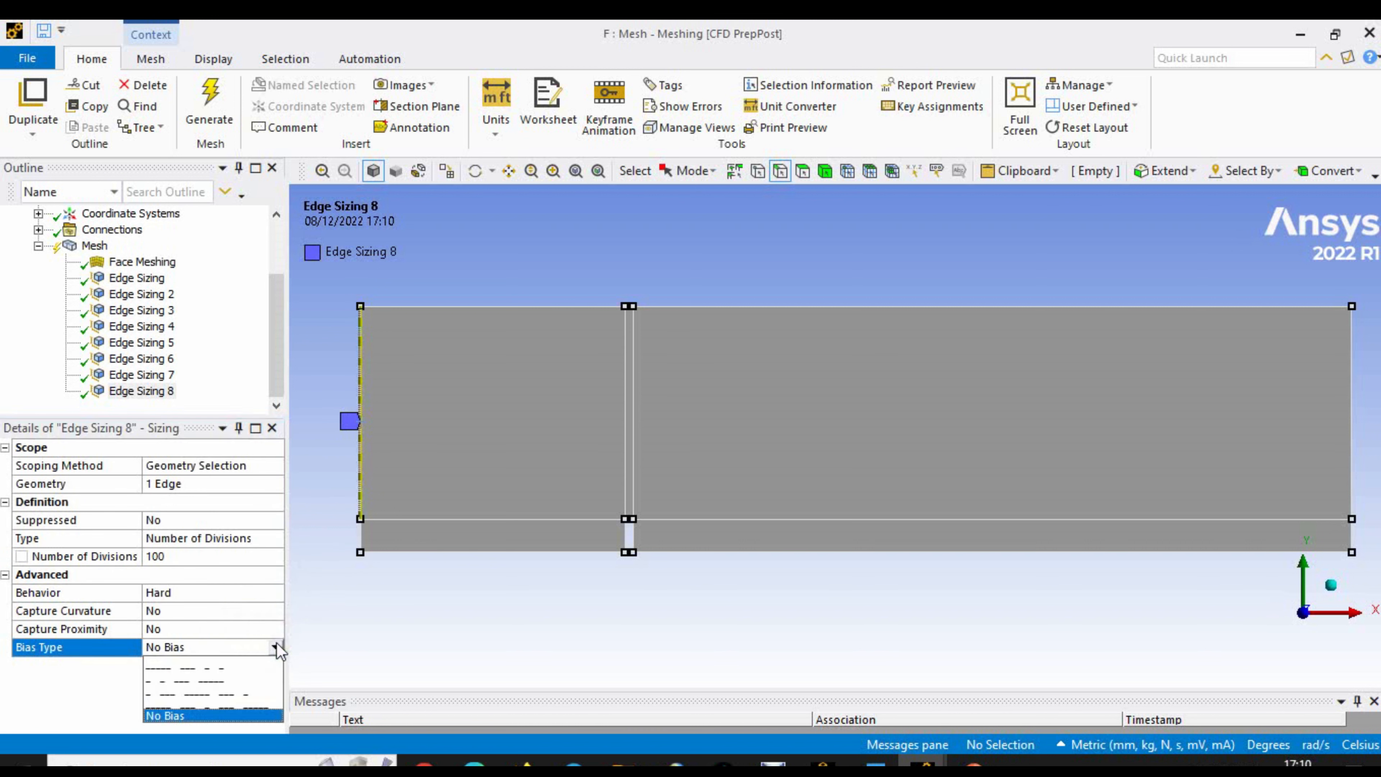
pyautogui.click(261, 666)
pyautogui.click(257, 681)
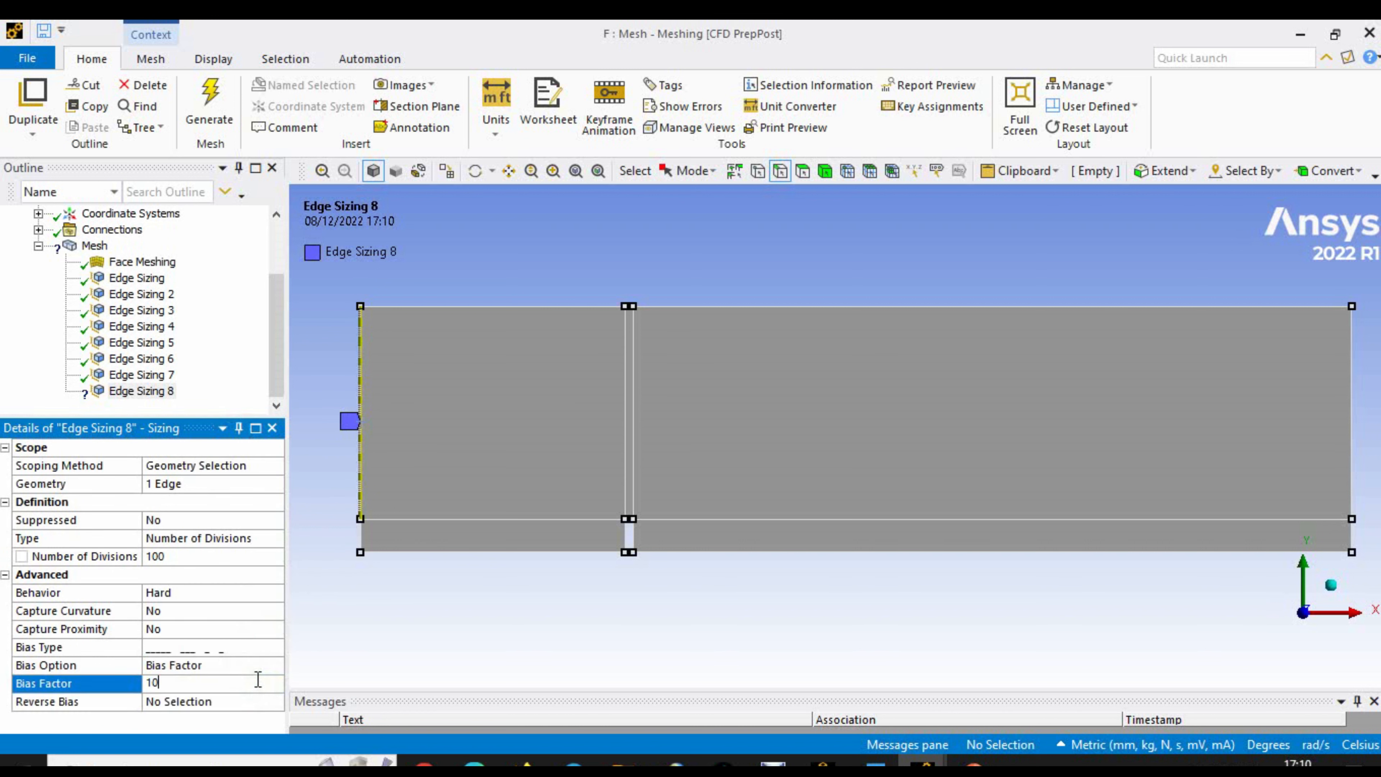
# - Examine the direction of the biased divisions along the outer left edge of the left upper block
pyautogui.click(508, 170)
pyautogui.moveTo(414, 488); pyautogui.dragTo(573, 435)
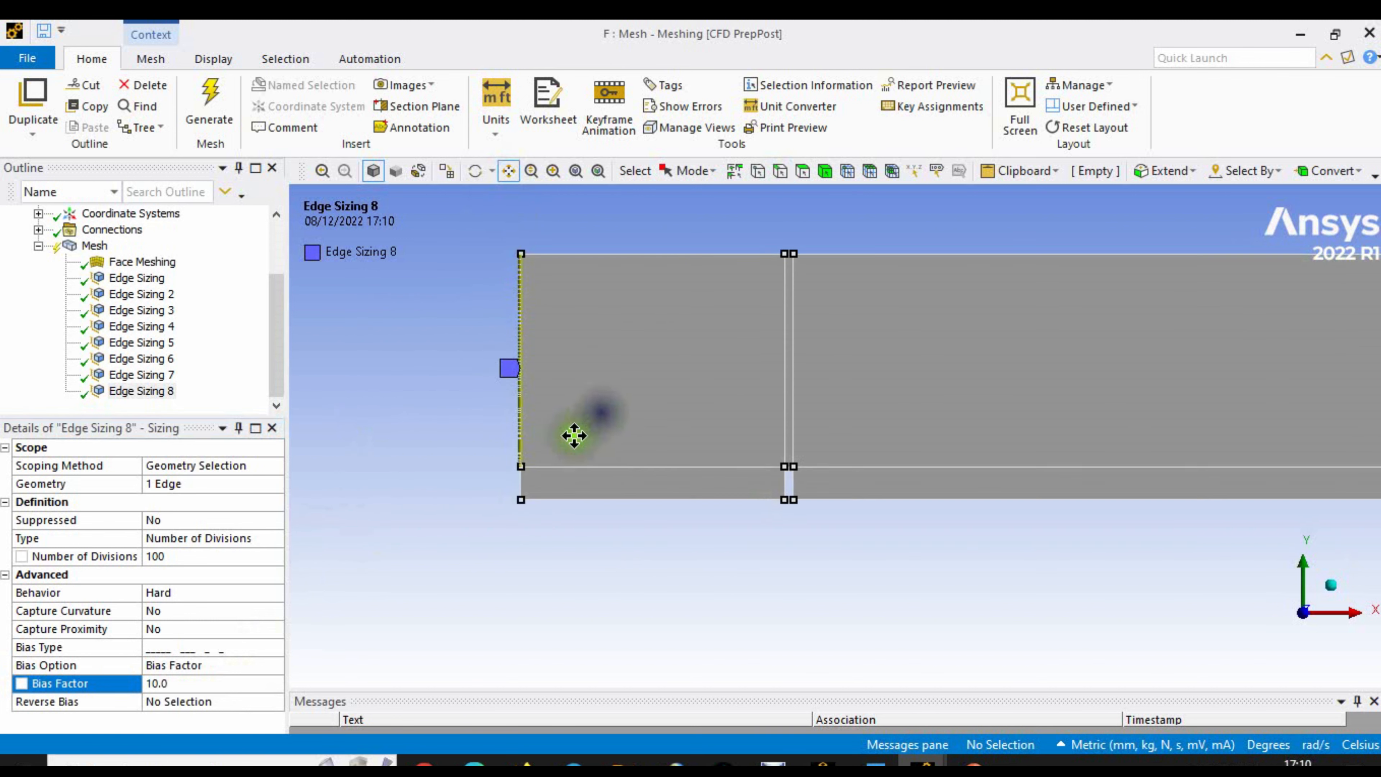
pyautogui.scroll(4, 595, 441)
pyautogui.scroll(-6, 598, 441)
pyautogui.moveTo(822, 424); pyautogui.dragTo(736, 459)
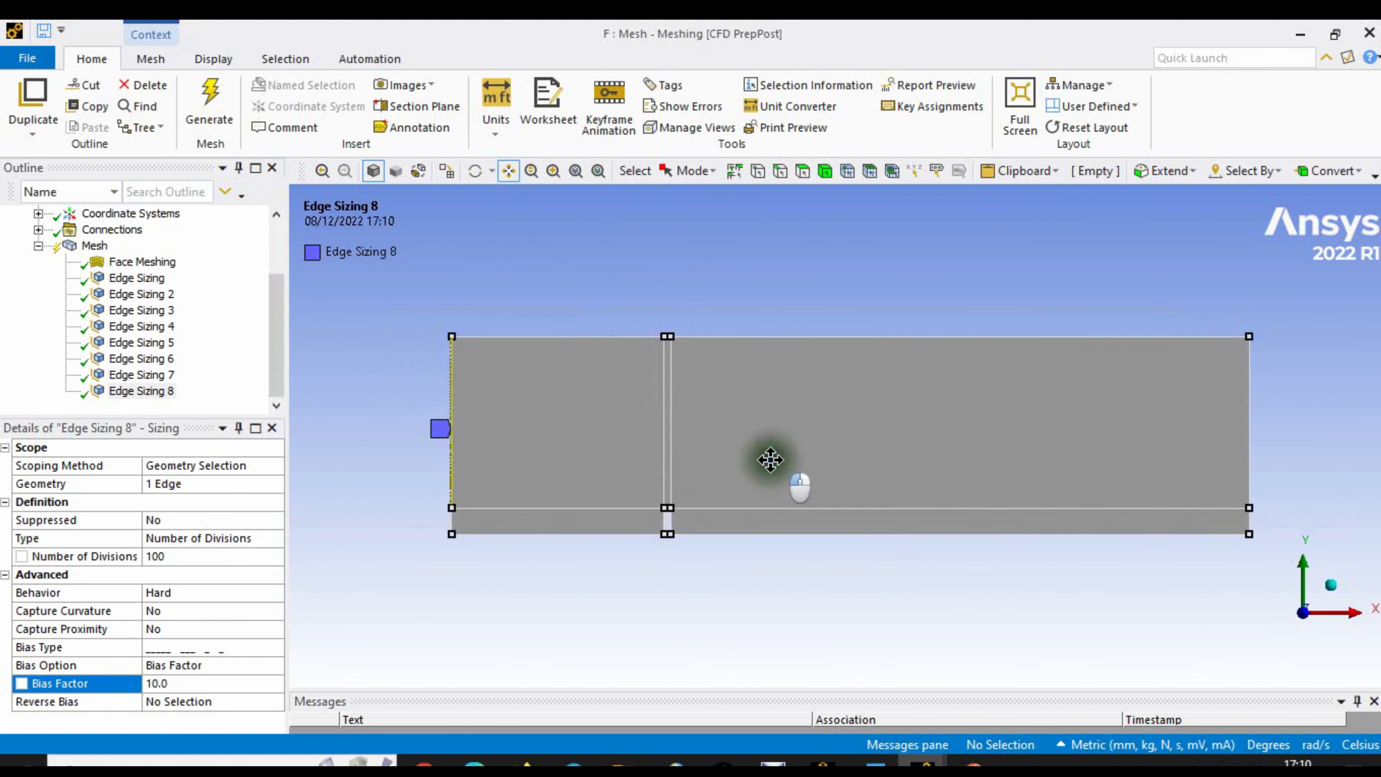
pyautogui.click(768, 459)
pyautogui.scroll(2, 828, 457)
pyautogui.scroll(-2, 837, 451)
pyautogui.moveTo(864, 438); pyautogui.dragTo(806, 441)
pyautogui.scroll(2, 831, 438)
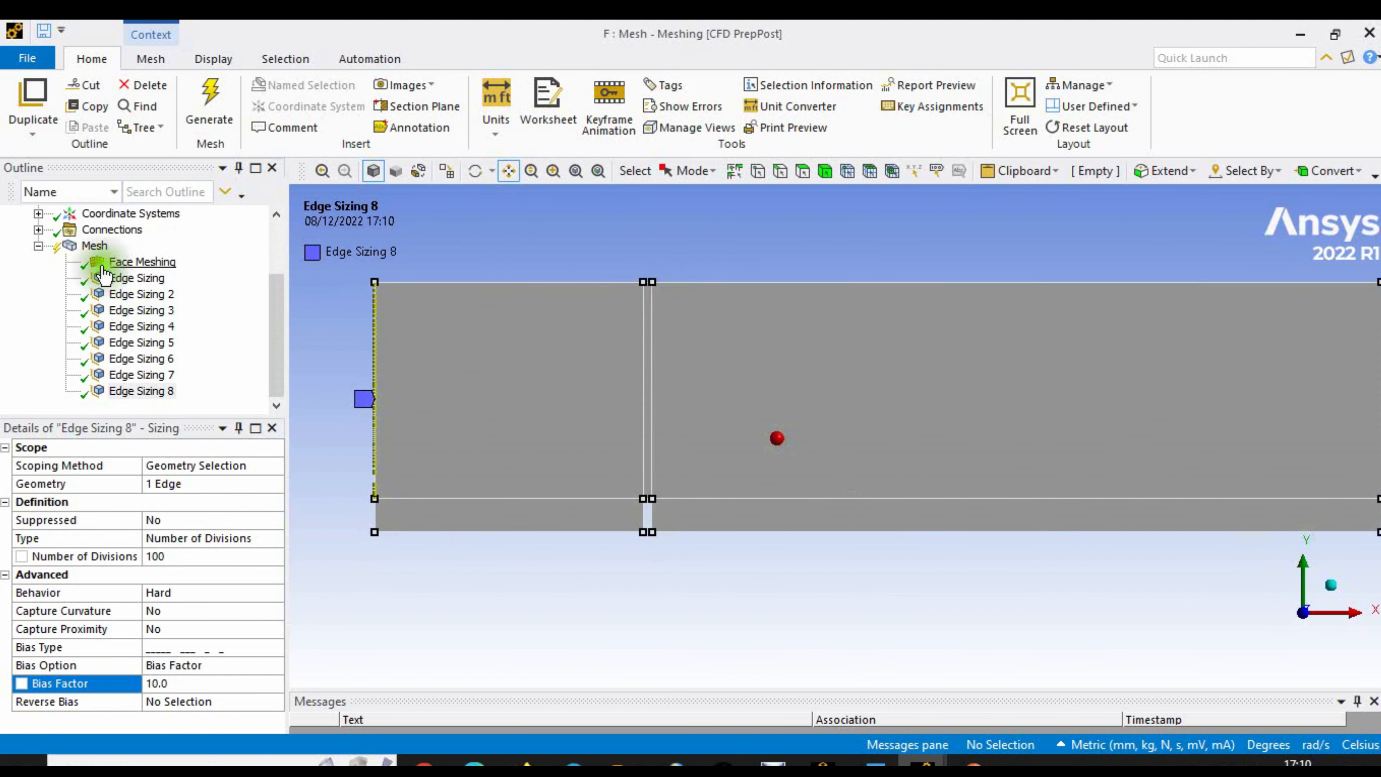
# - Insert a Sizing control under the mesh, scoped to the outer right edge of the right upper block
pyautogui.rightClick(102, 245)
pyautogui.moveTo(236, 254)
pyautogui.click(346, 284)
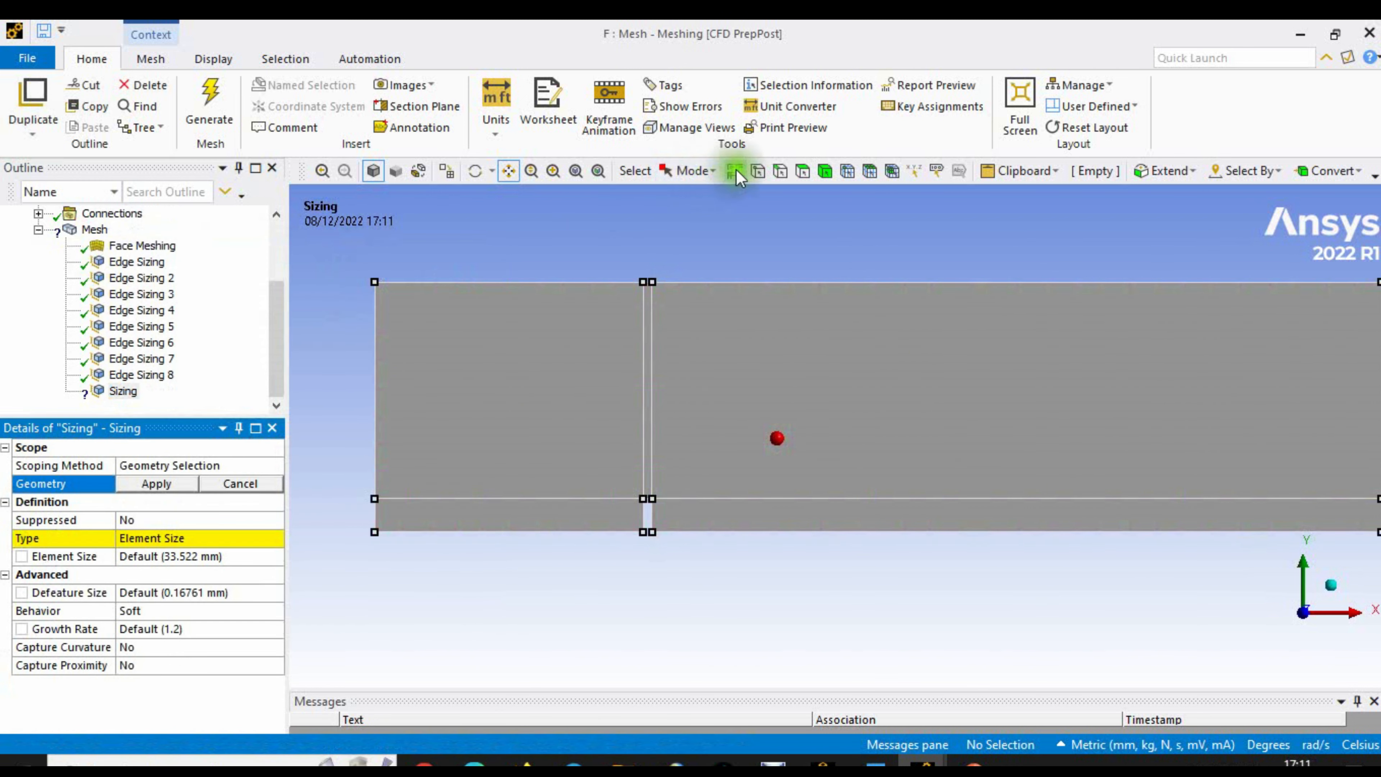
pyautogui.click(780, 170)
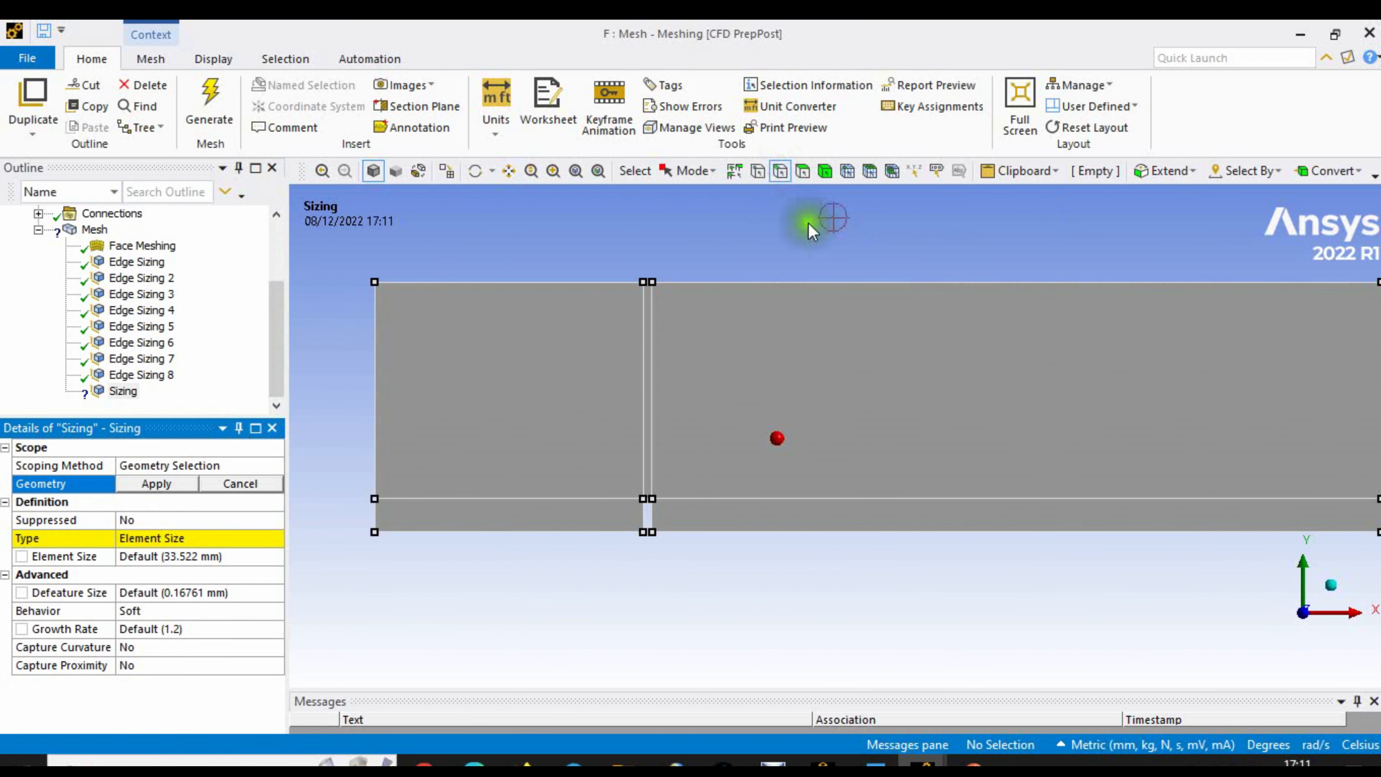
pyautogui.scroll(1, 1131, 381)
pyautogui.scroll(-1, 1131, 381)
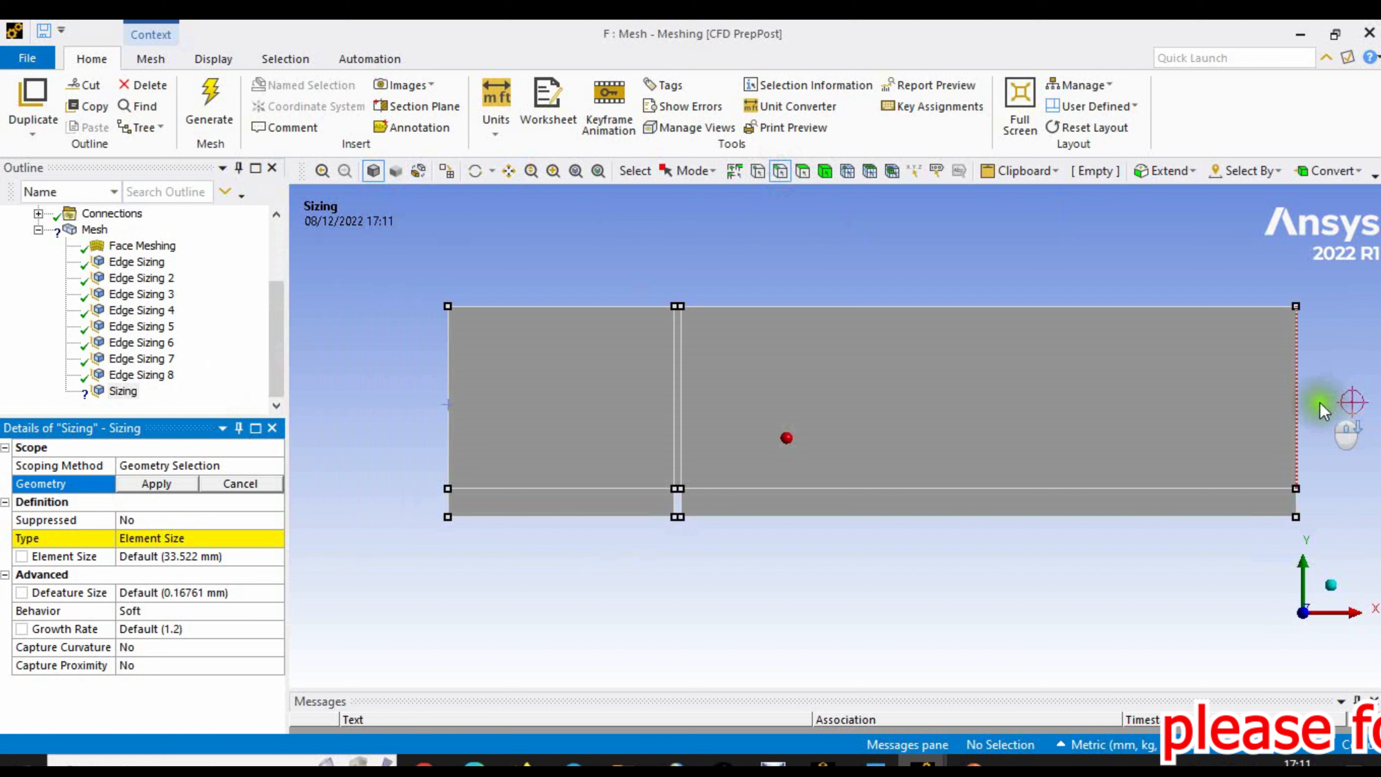
pyautogui.click(1296, 396)
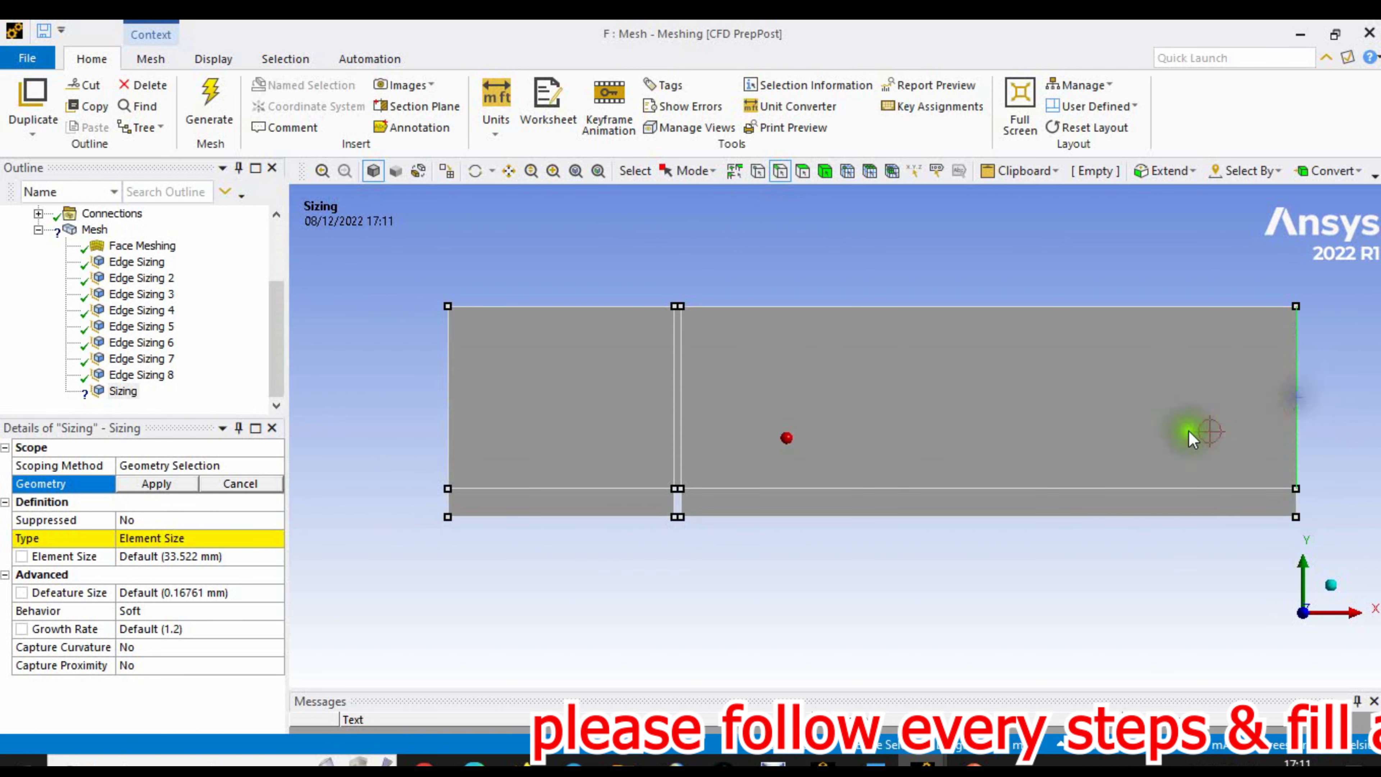
pyautogui.click(155, 484)
# - Set Edge Sizing 9 to the Number of Divisions type with 100 divisions and Hard behavior
pyautogui.click(261, 537)
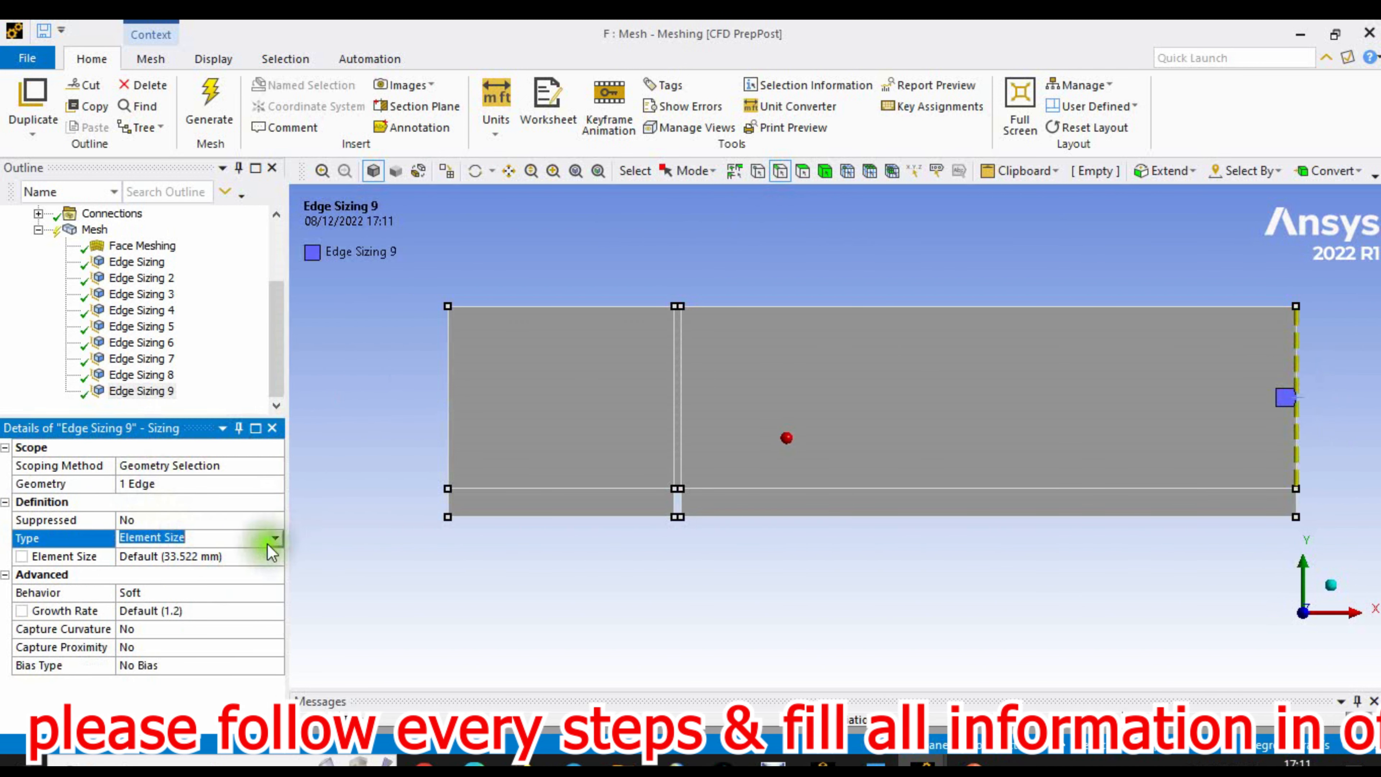
pyautogui.click(271, 538)
pyautogui.click(163, 559)
pyautogui.write('100')
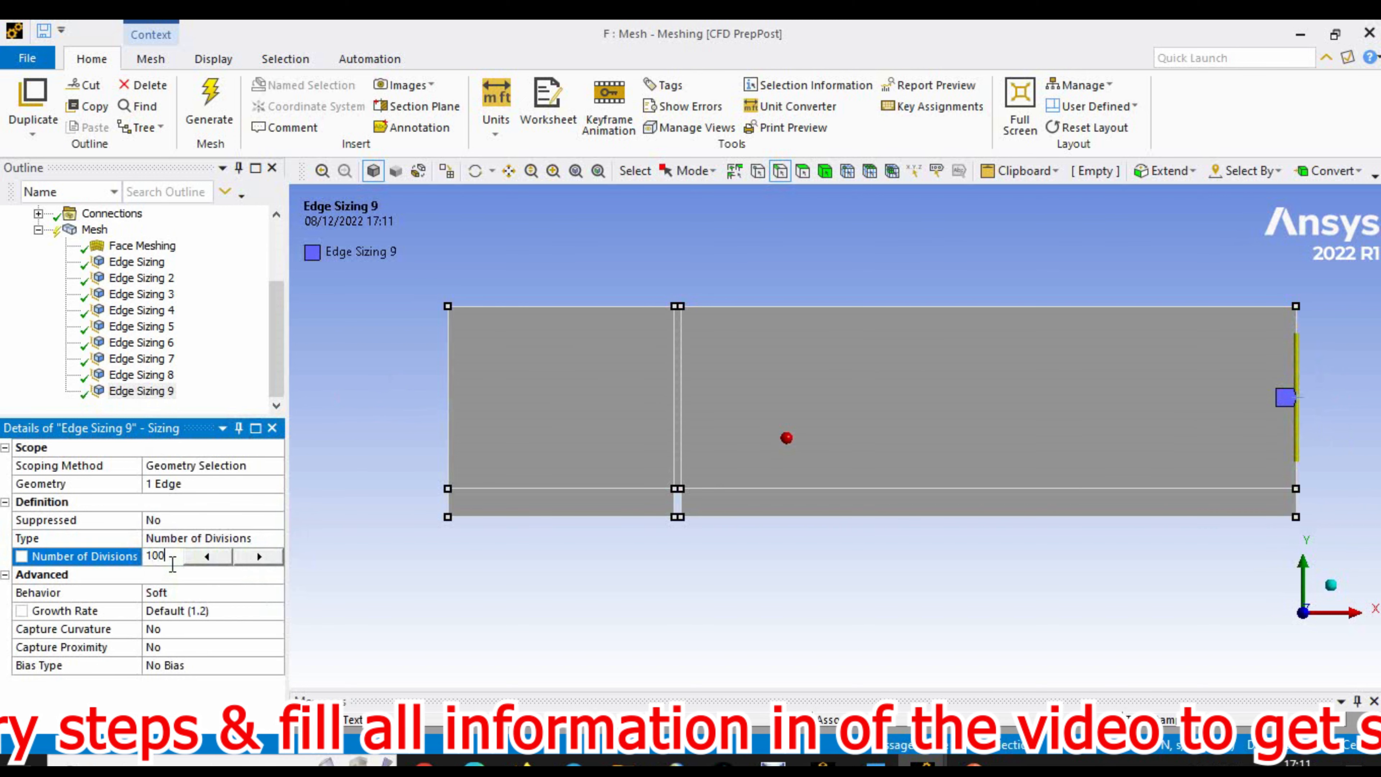
pyautogui.click(249, 593)
pyautogui.click(249, 593)
pyautogui.click(219, 619)
# - Give Edge Sizing 9 the short-to-long bias type with a bias factor of 10 and check the edge's divisions
pyautogui.click(196, 647)
pyautogui.click(195, 646)
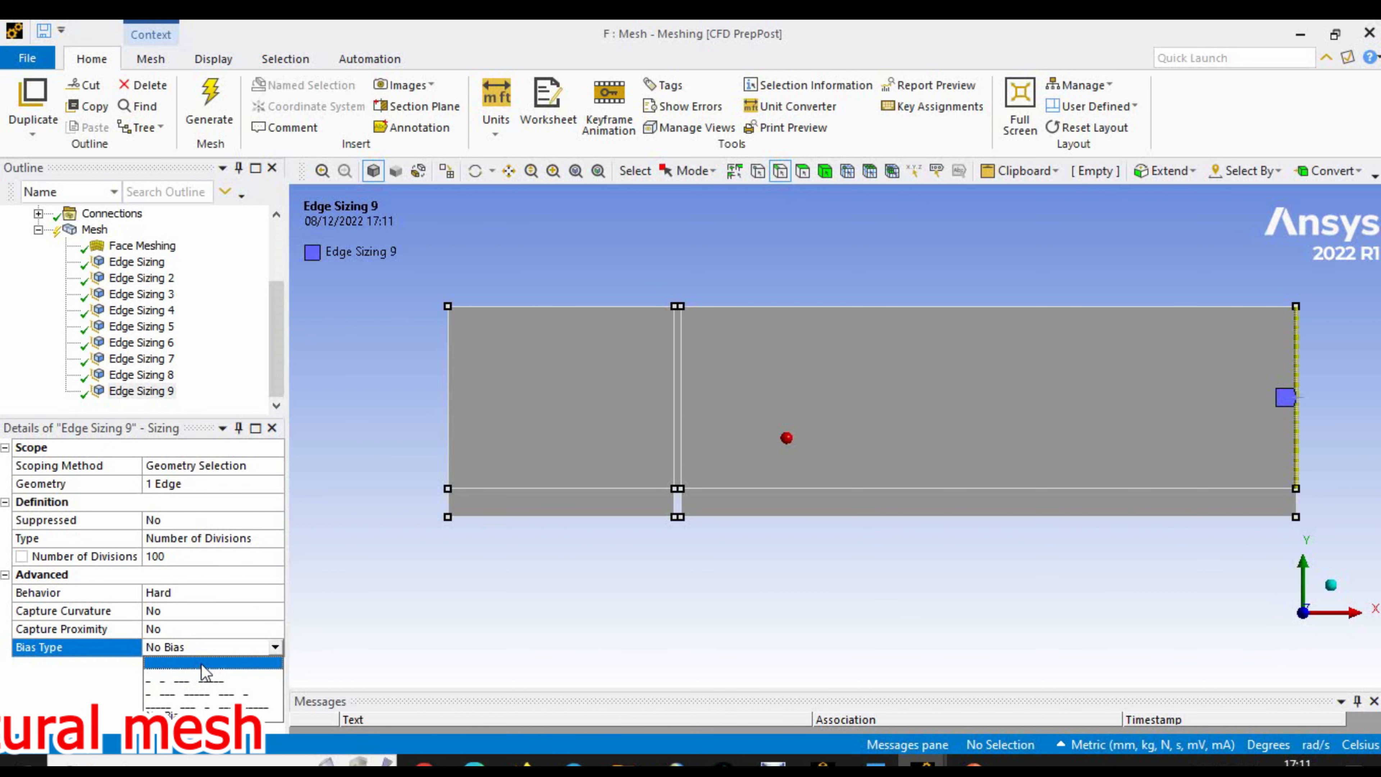
pyautogui.click(202, 702)
pyautogui.click(209, 679)
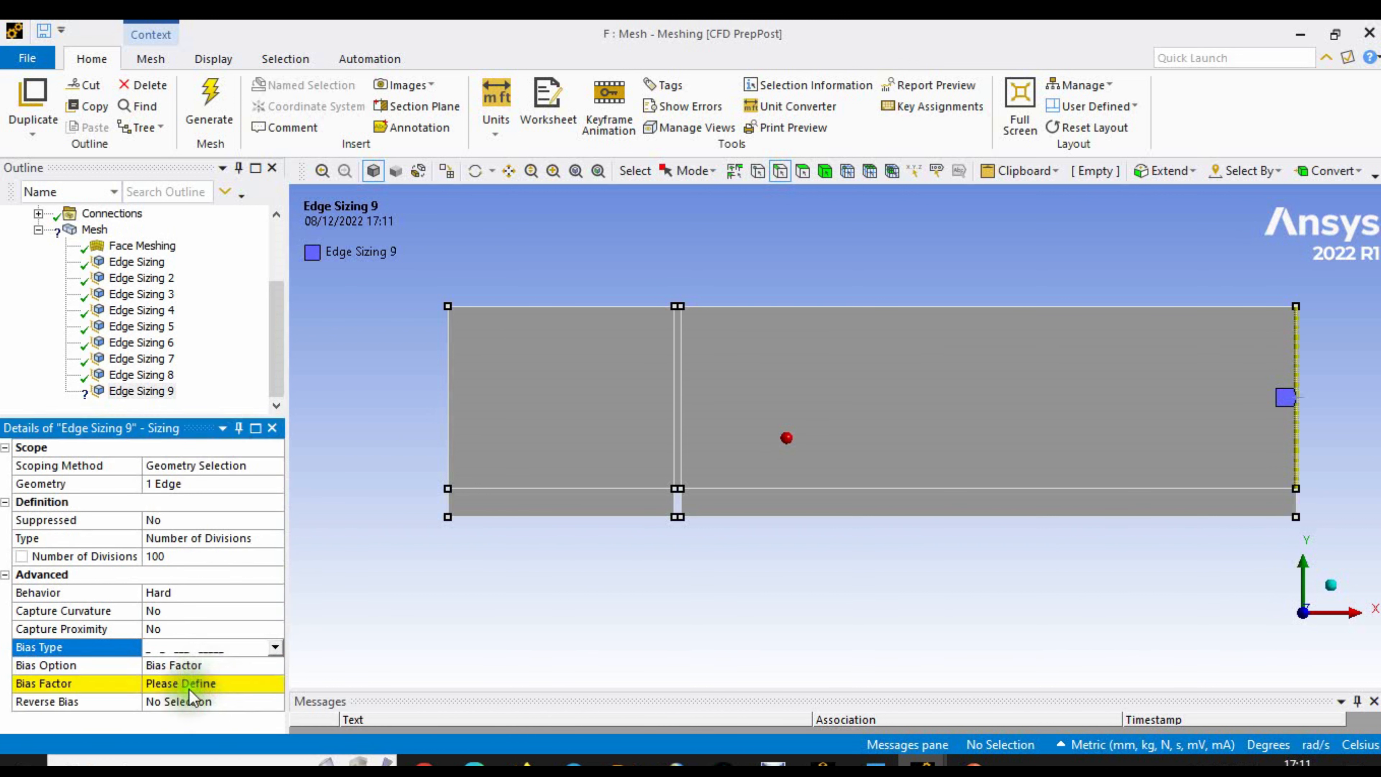
pyautogui.click(191, 685)
pyautogui.scroll(3, 1219, 417)
pyautogui.scroll(-4, 1292, 413)
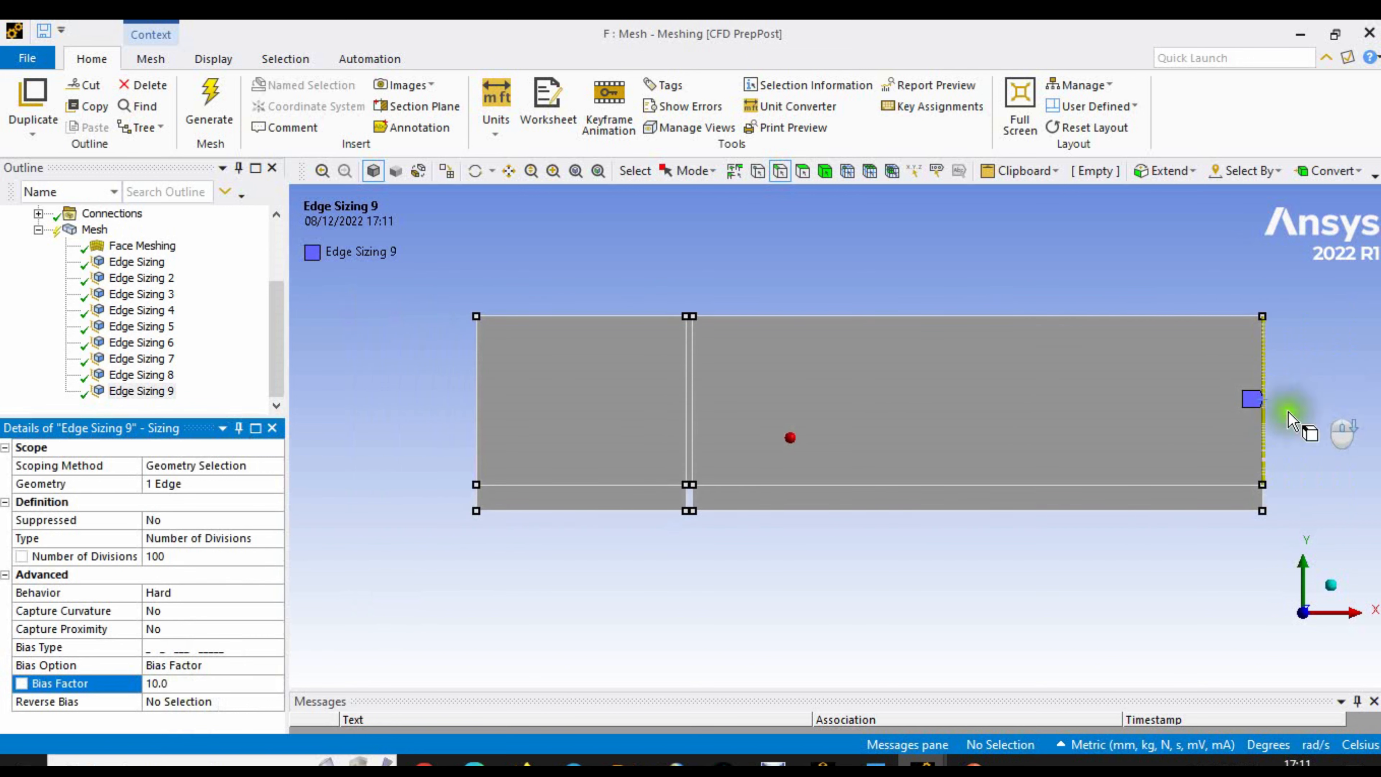
# - Examine the biased divisions along the outer right edge of the right upper block
pyautogui.click(515, 175)
pyautogui.scroll(8, 928, 382)
pyautogui.moveTo(982, 401); pyautogui.dragTo(486, 380)
pyautogui.scroll(5, 934, 432)
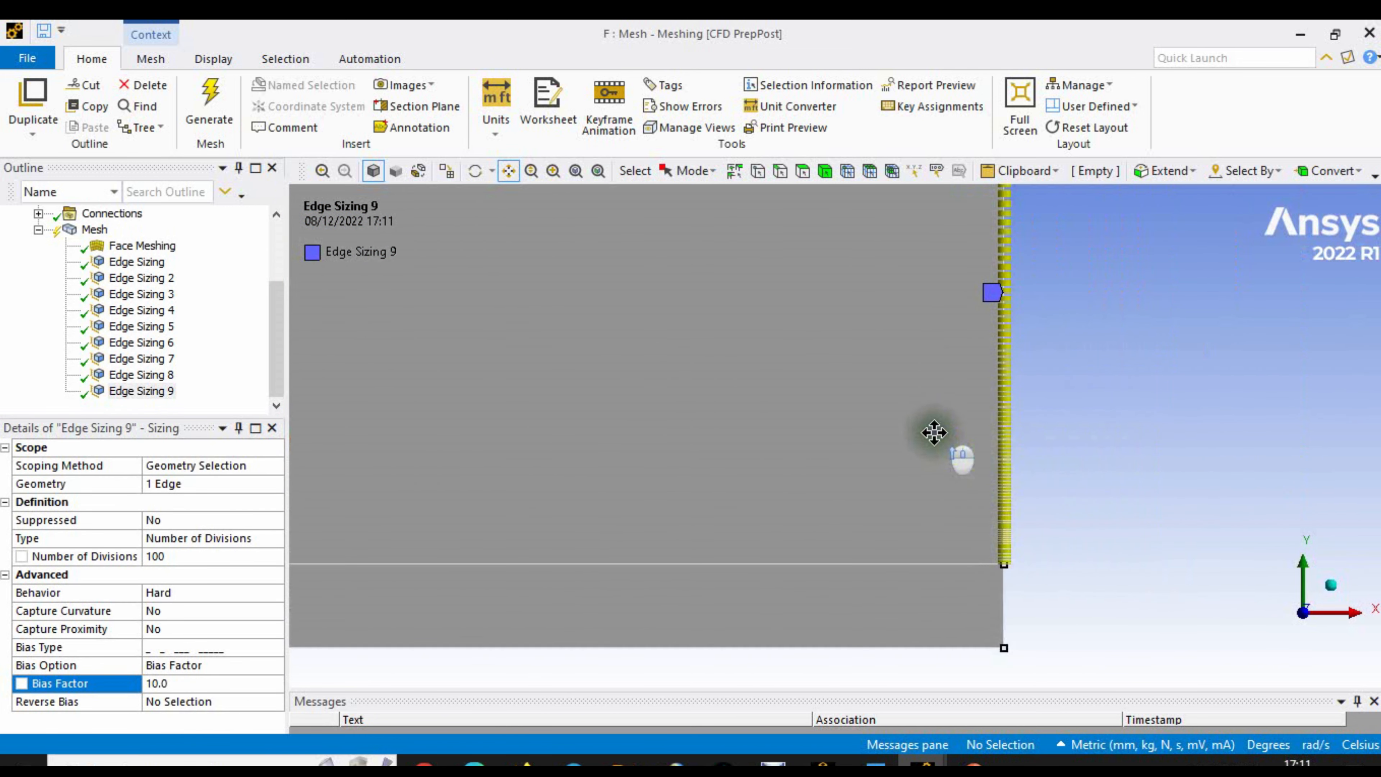
pyautogui.scroll(-10, 934, 432)
pyautogui.moveTo(664, 359); pyautogui.dragTo(1020, 354)
pyautogui.scroll(1, 978, 372)
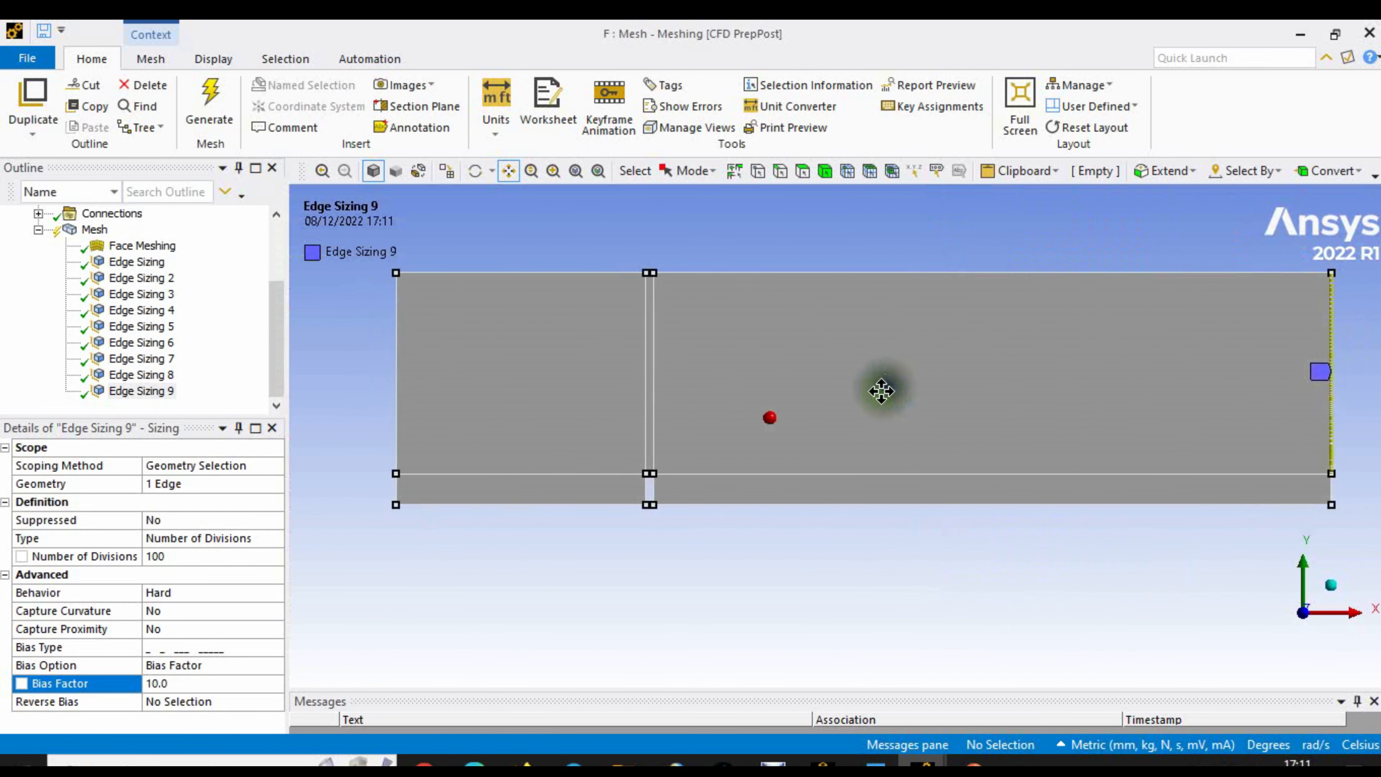
# - Insert another Sizing control under the mesh
pyautogui.scroll(1, 891, 392)
pyautogui.rightClick(94, 229)
pyautogui.moveTo(185, 241)
pyautogui.click(326, 272)
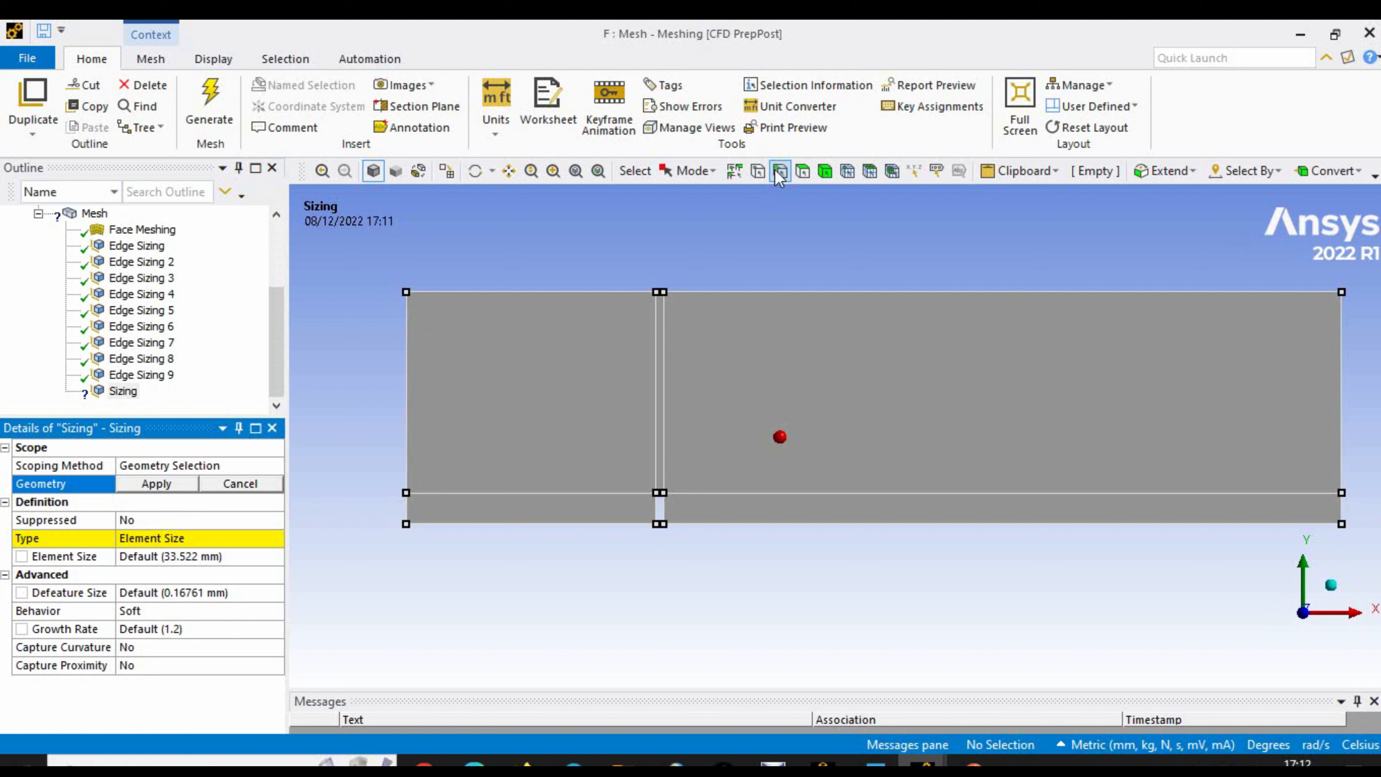
# - Try to select the short top edge of the narrow middle block as the new sizing's geometry
pyautogui.scroll(3, 696, 304)
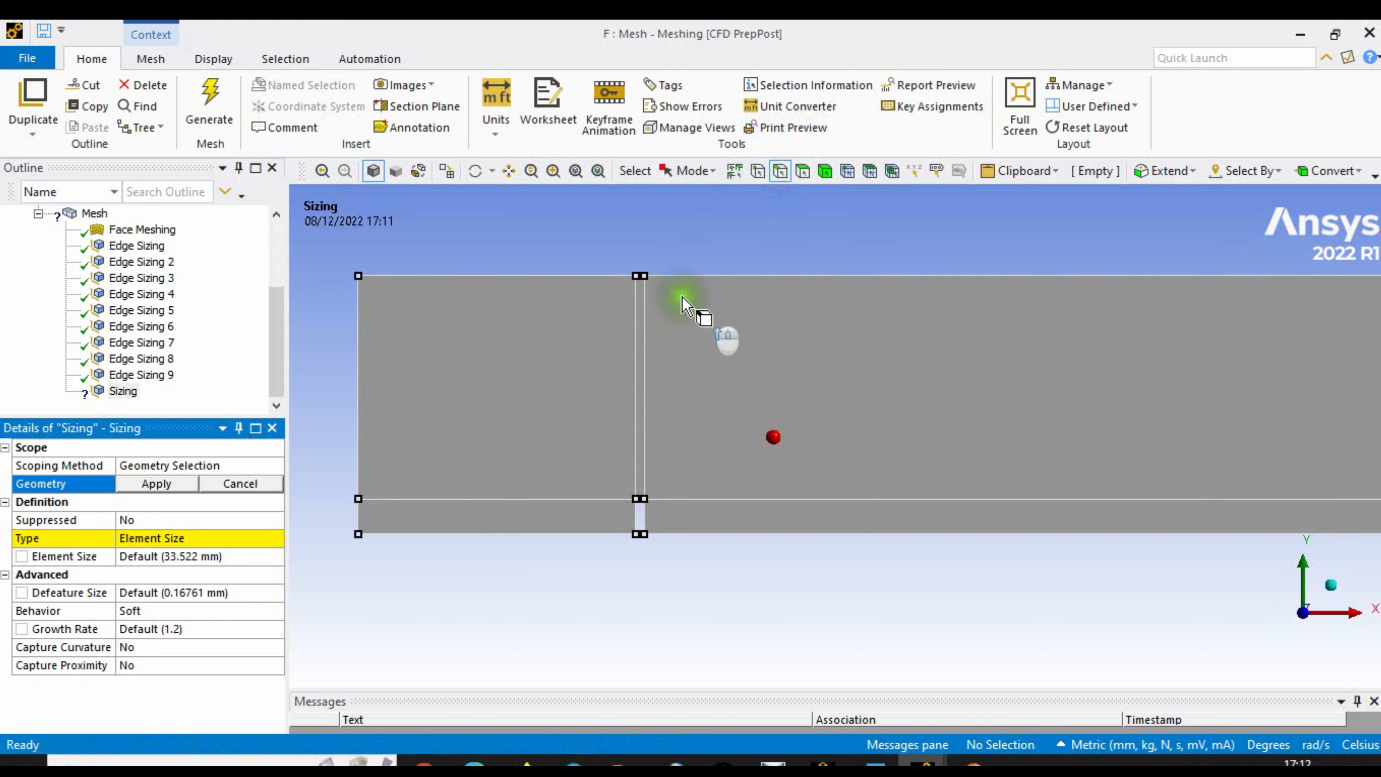
pyautogui.scroll(1, 548, 249)
pyautogui.click(510, 171)
pyautogui.moveTo(567, 277); pyautogui.dragTo(774, 420)
pyautogui.scroll(3, 647, 361)
pyautogui.scroll(-2, 740, 342)
pyautogui.moveTo(727, 353); pyautogui.dragTo(731, 299)
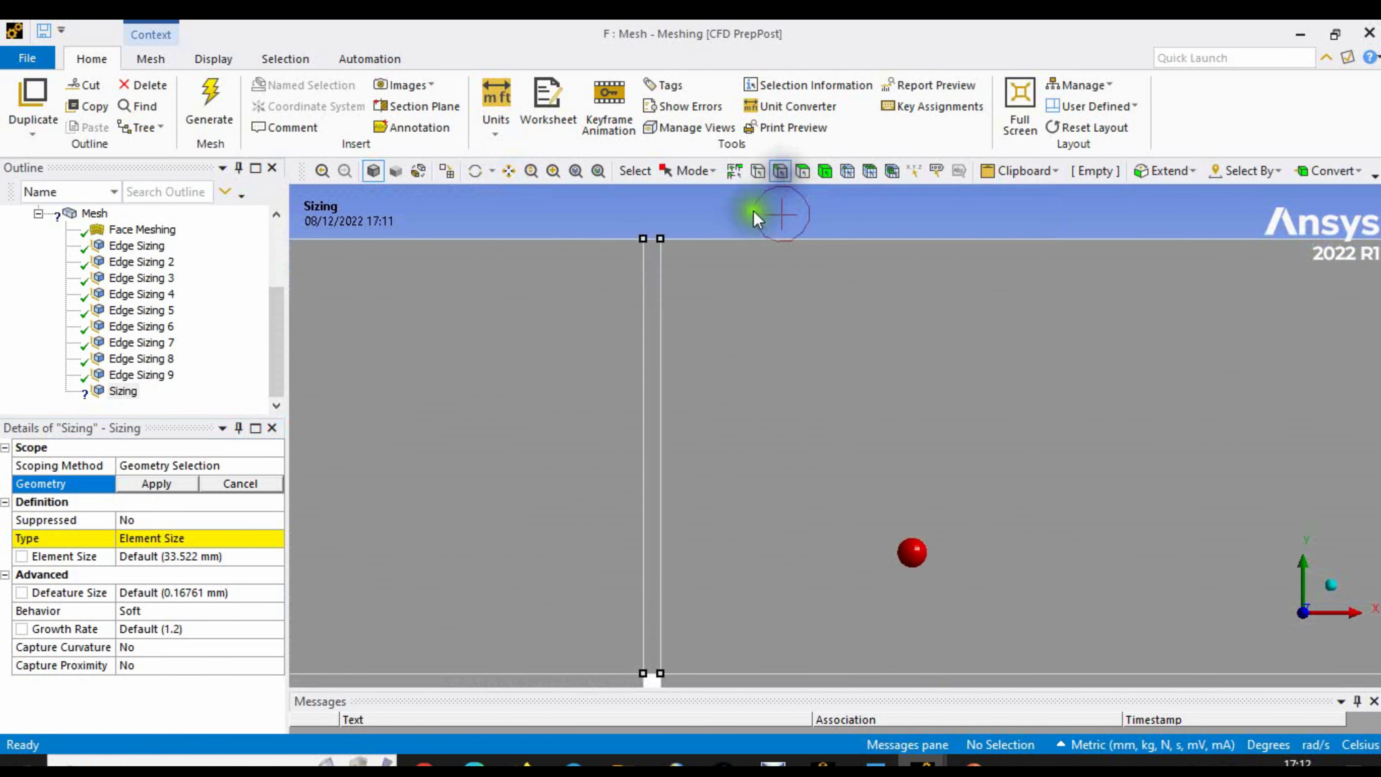
pyautogui.scroll(1, 631, 228)
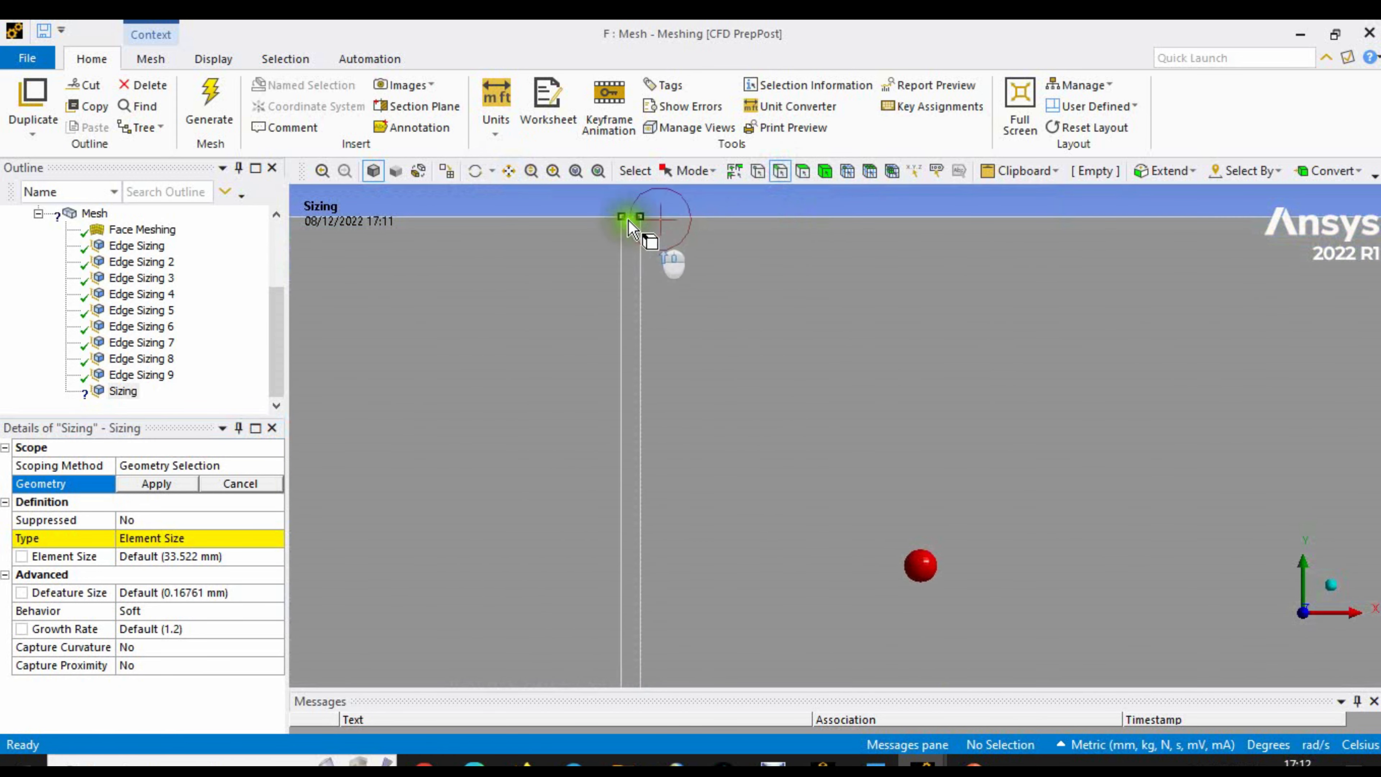
pyautogui.click(629, 218)
pyautogui.scroll(-3, 690, 544)
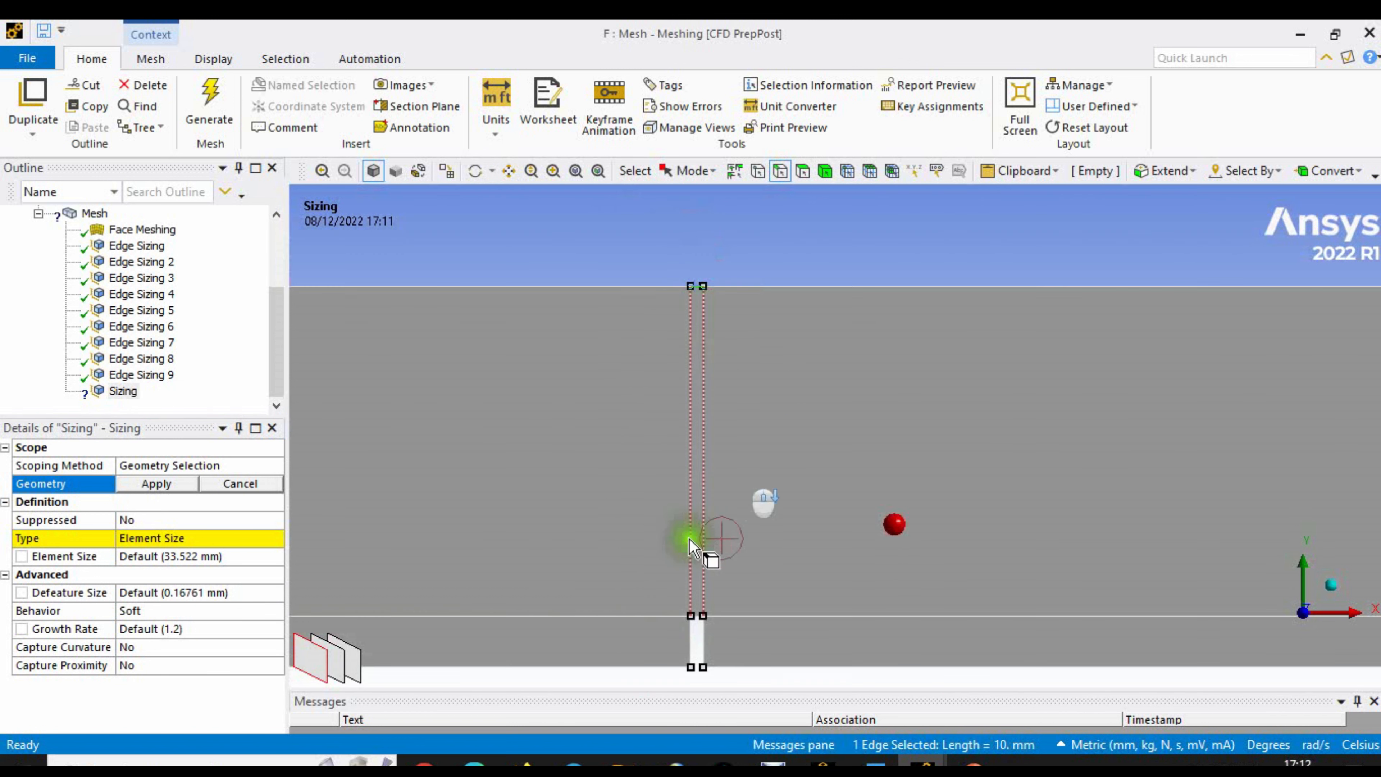
pyautogui.scroll(2, 707, 251)
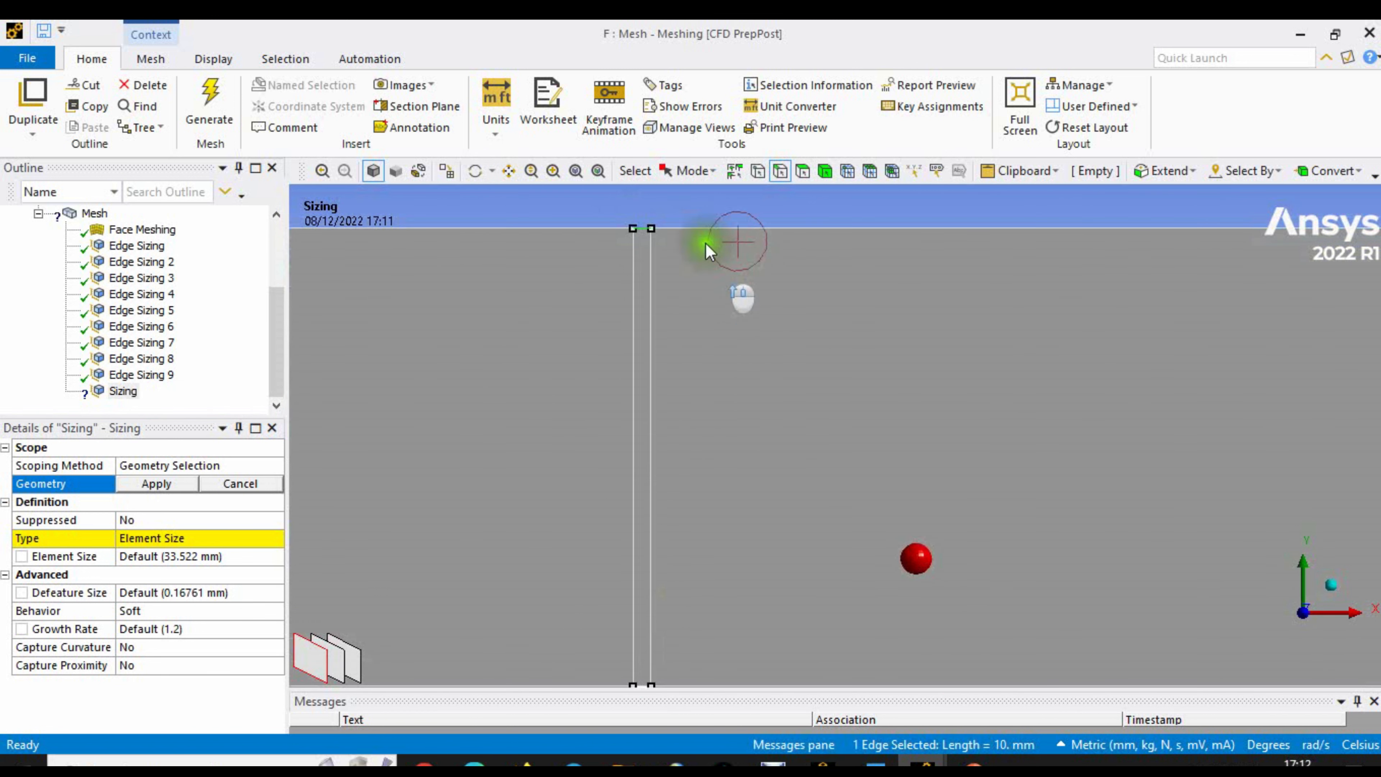
# - Scope the new sizing to the short bottom edge of the narrow middle block, directly above the gap
pyautogui.click(510, 175)
pyautogui.moveTo(676, 365); pyautogui.dragTo(705, 196)
pyautogui.moveTo(703, 312); pyautogui.dragTo(701, 282)
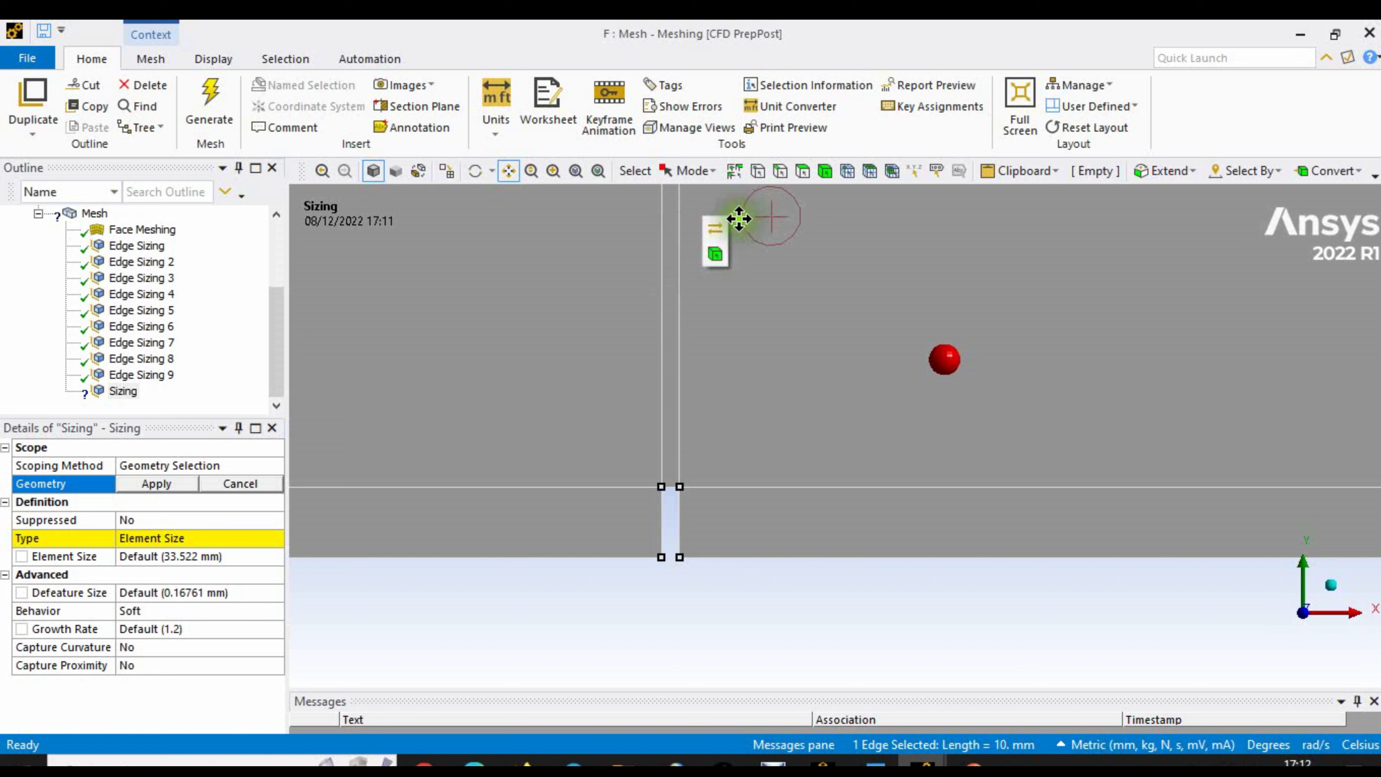
pyautogui.click(781, 173)
pyautogui.scroll(3, 668, 488)
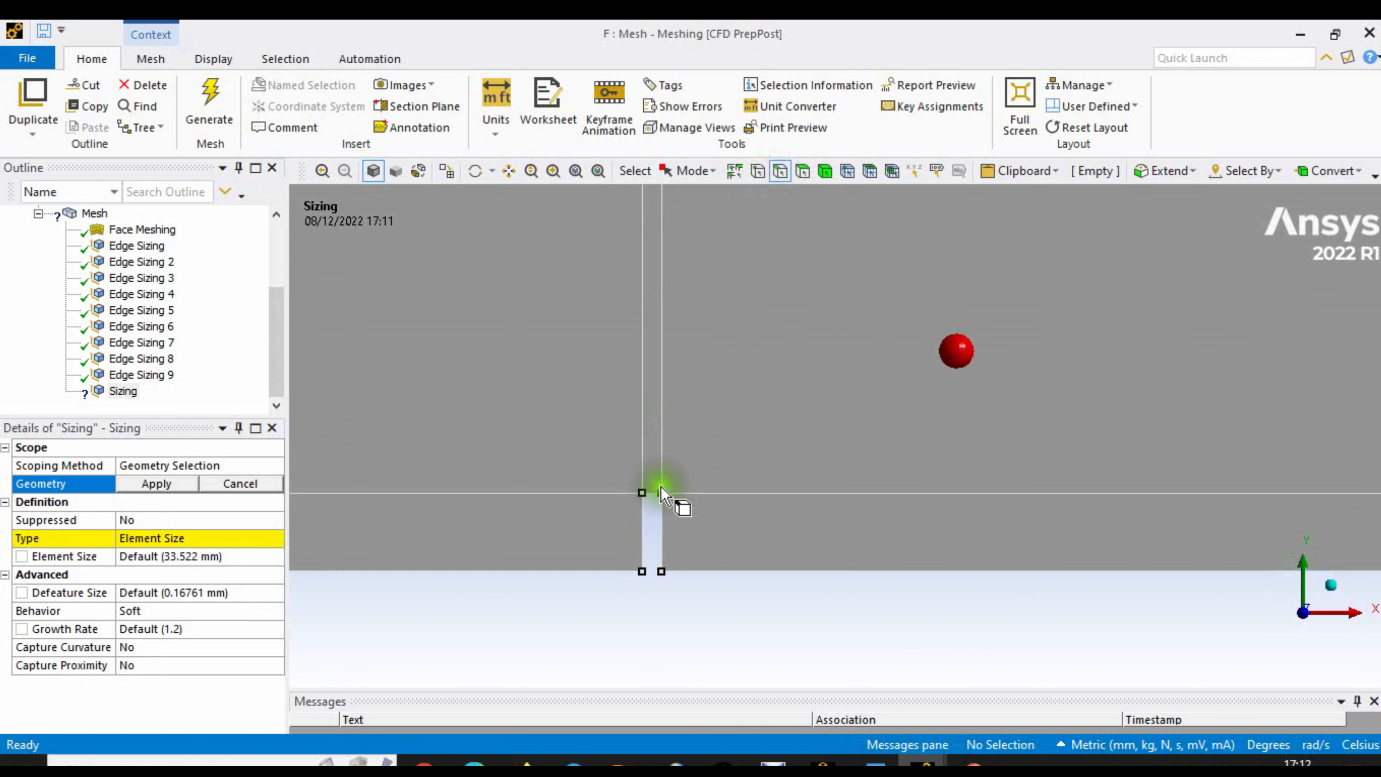
pyautogui.scroll(1, 559, 523)
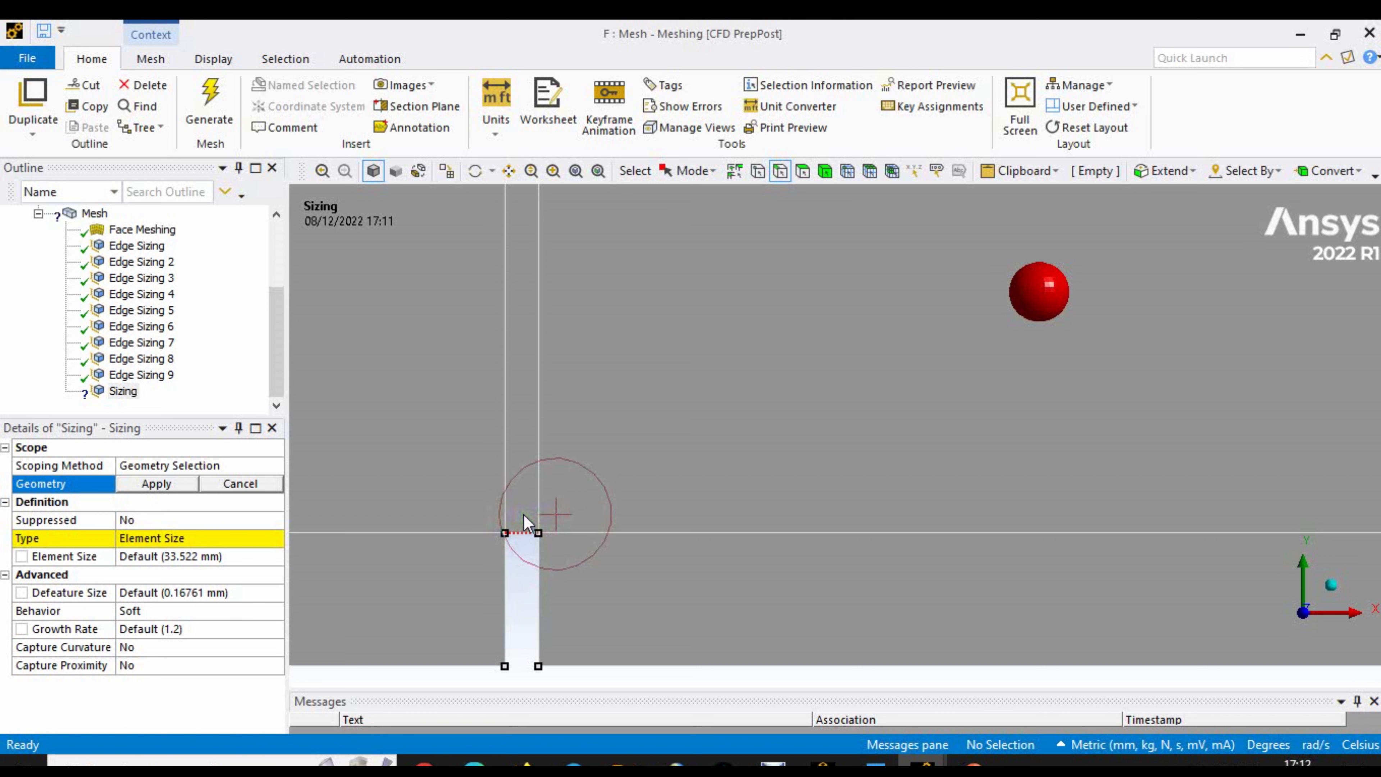
pyautogui.click(521, 538)
pyautogui.click(523, 533)
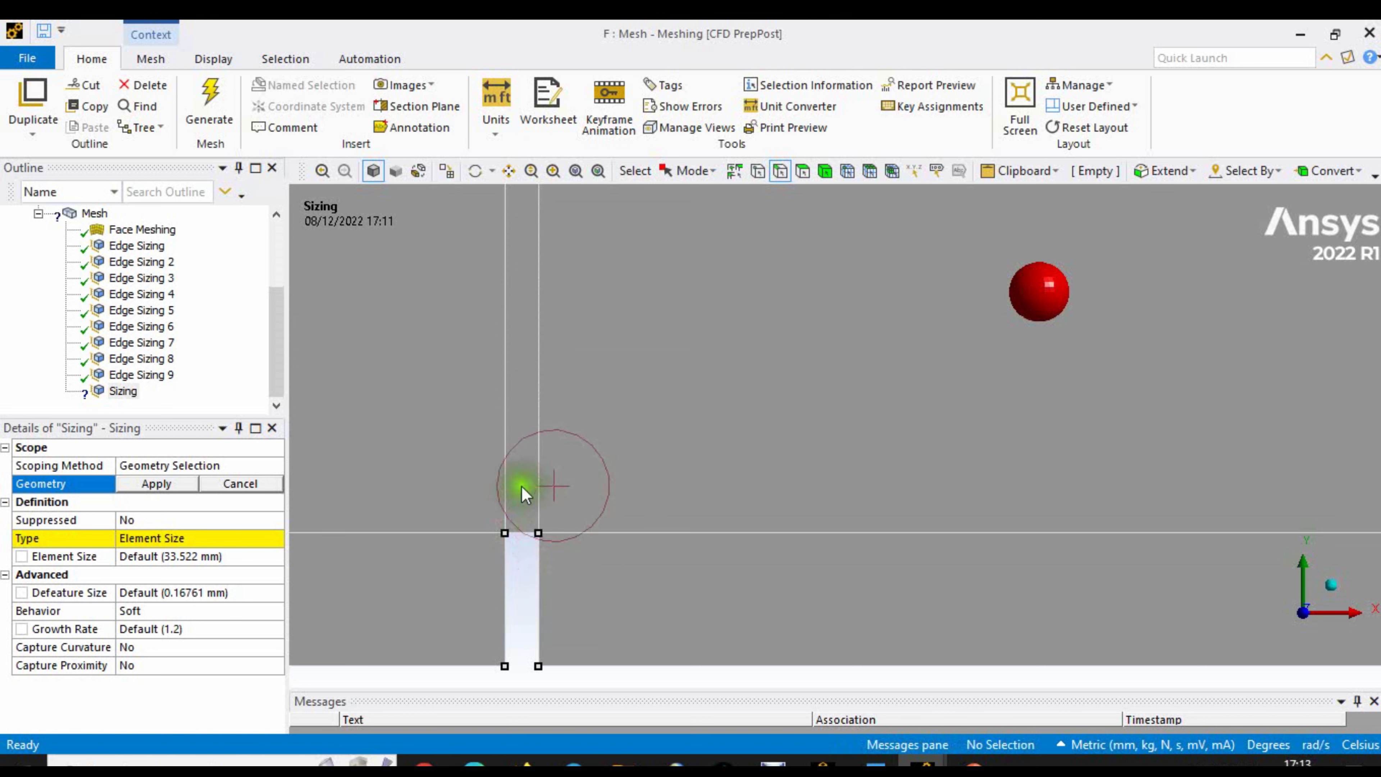
pyautogui.click(524, 534)
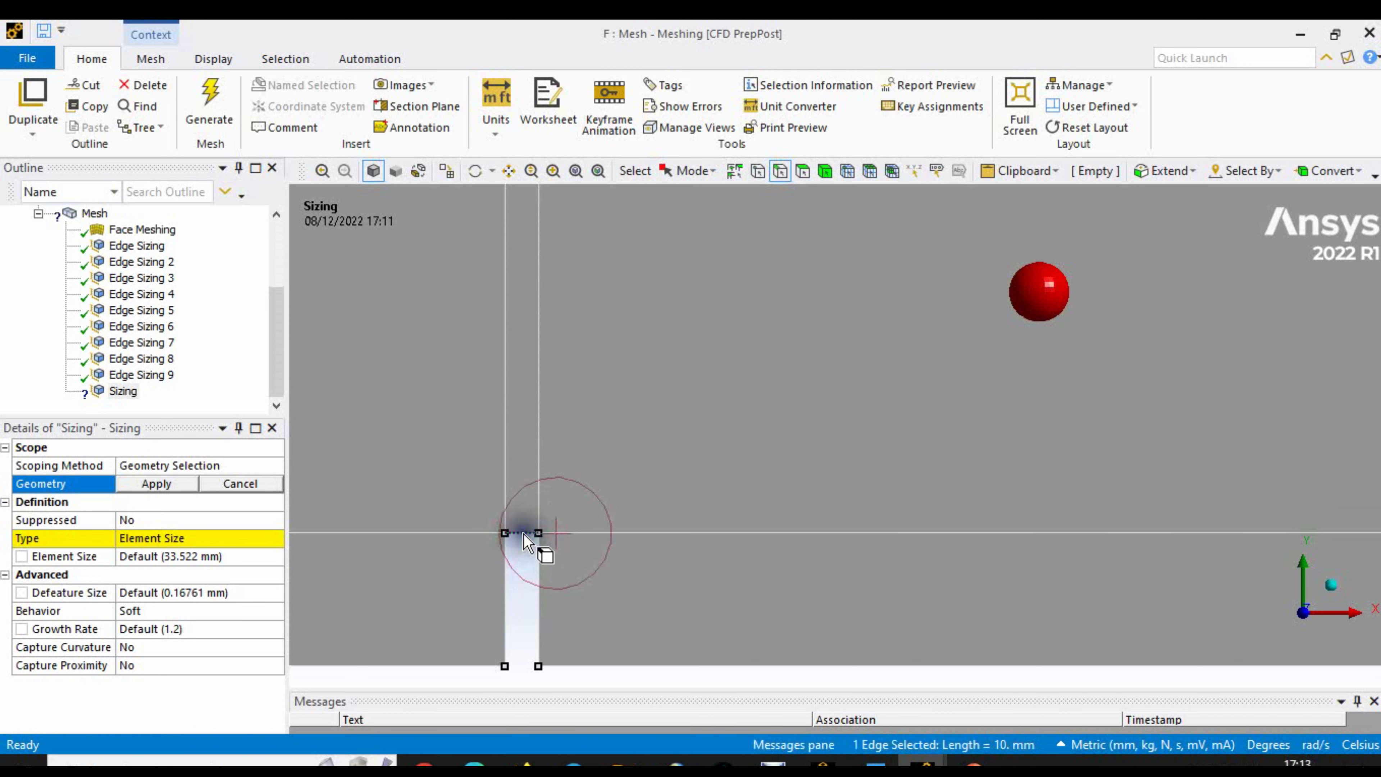
pyautogui.click(154, 489)
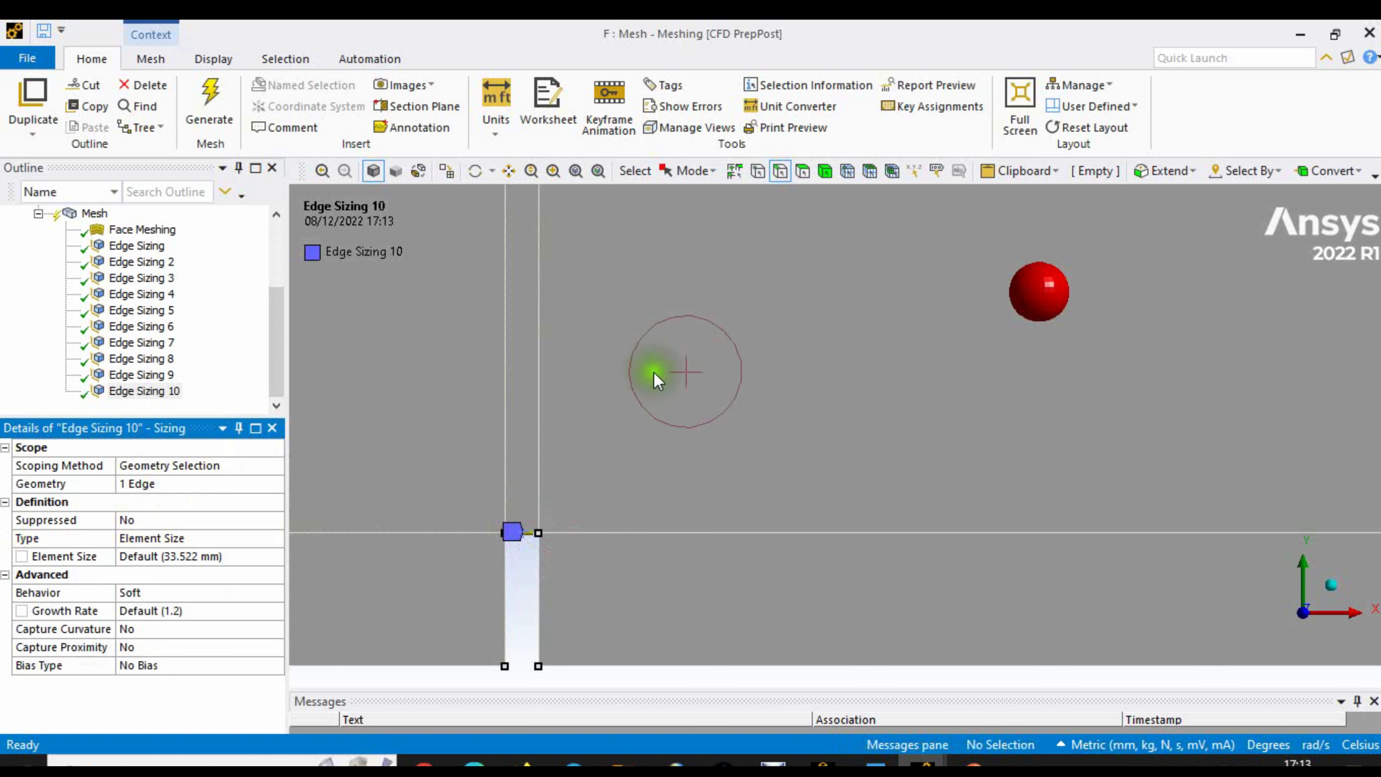
# - Add the short top edge of the narrow middle block to the geometry scope of Edge Sizing 10
pyautogui.click(508, 171)
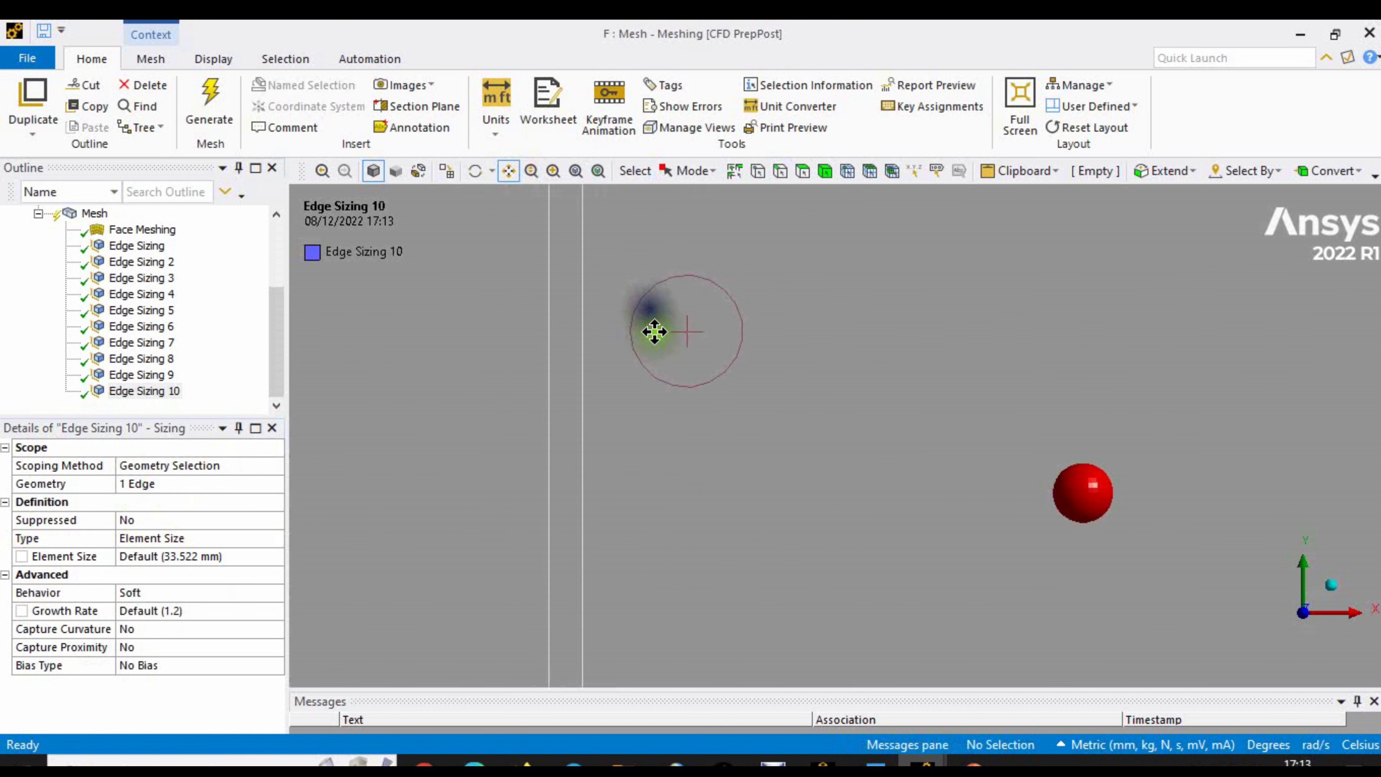
pyautogui.moveTo(653, 332); pyautogui.dragTo(795, 252)
pyautogui.hotkey('ctrl', 'e')
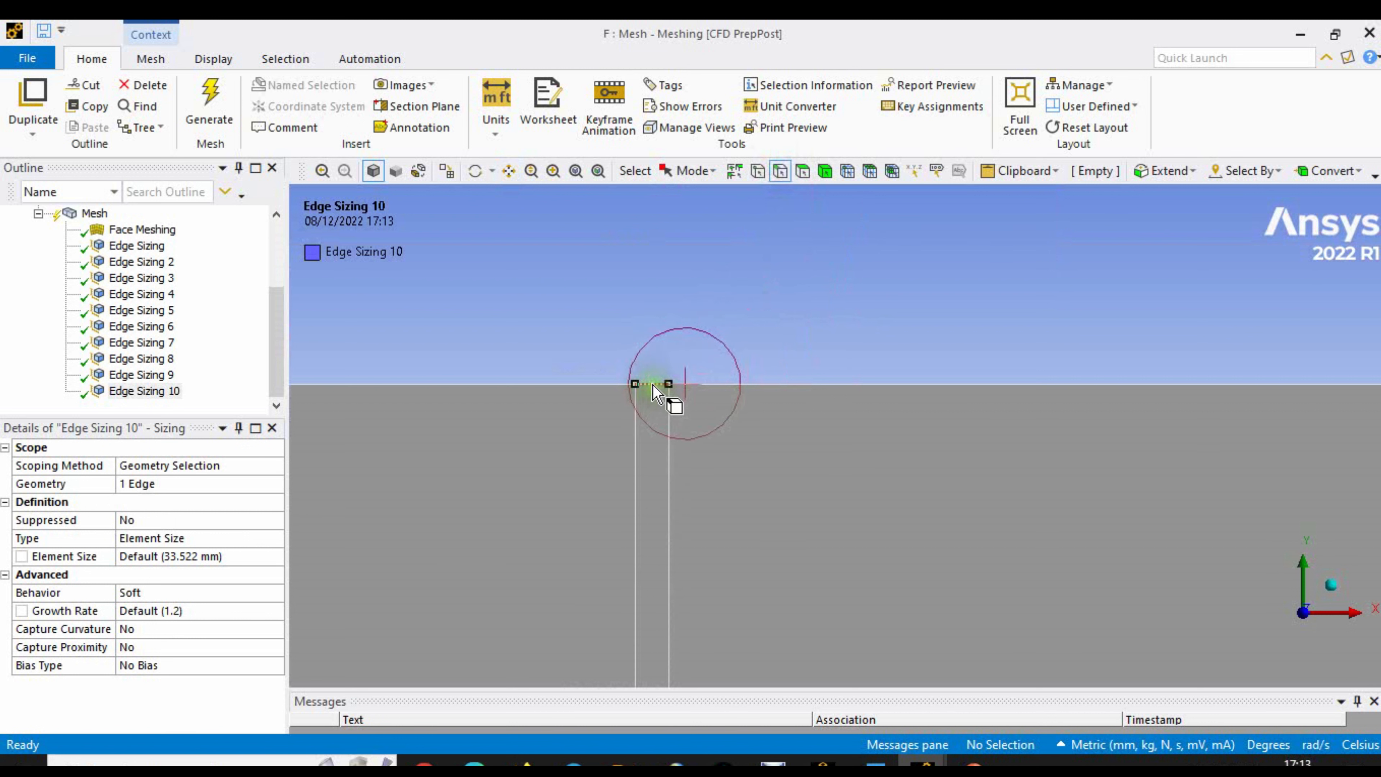
pyautogui.click(653, 384)
pyautogui.click(161, 486)
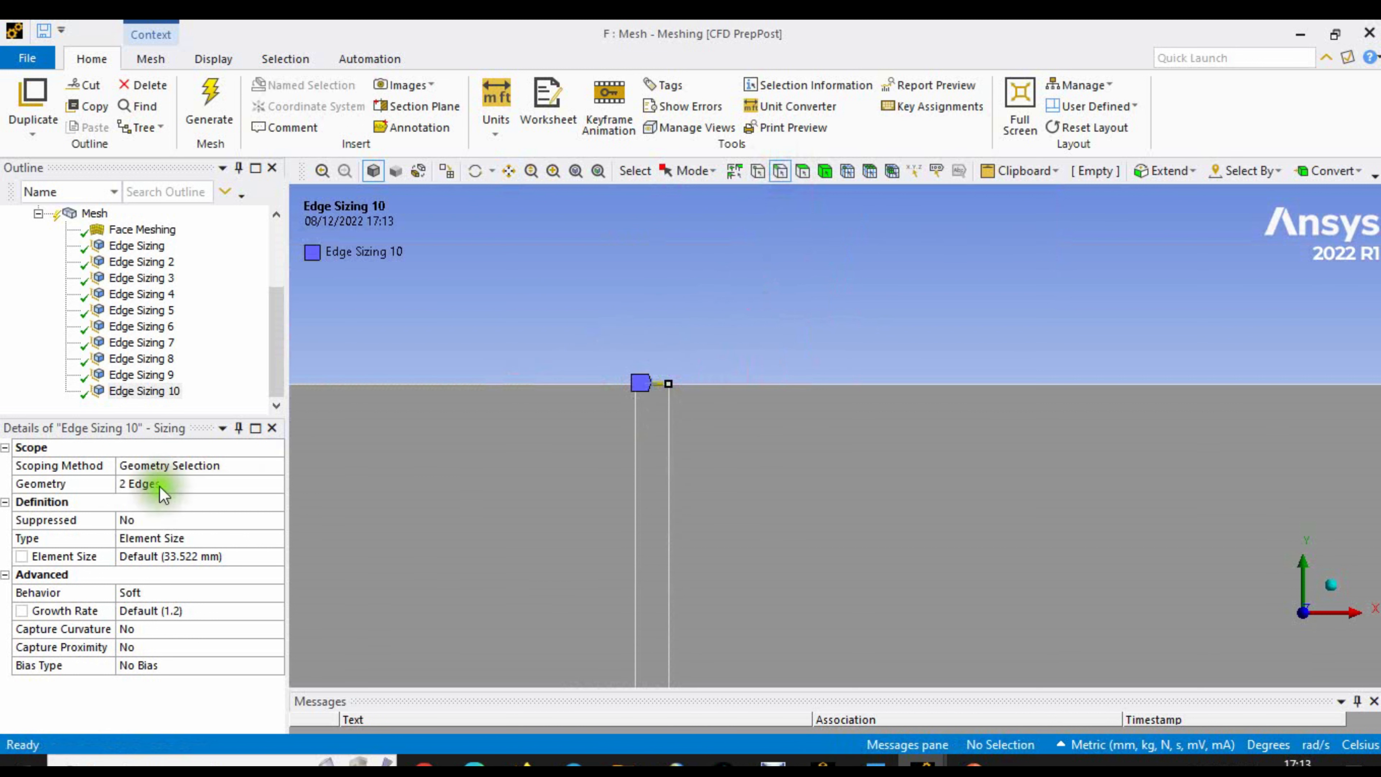
# - Set Edge Sizing 10 to the Number of Divisions type with 20 divisions and Hard behavior
pyautogui.scroll(-5, 598, 555)
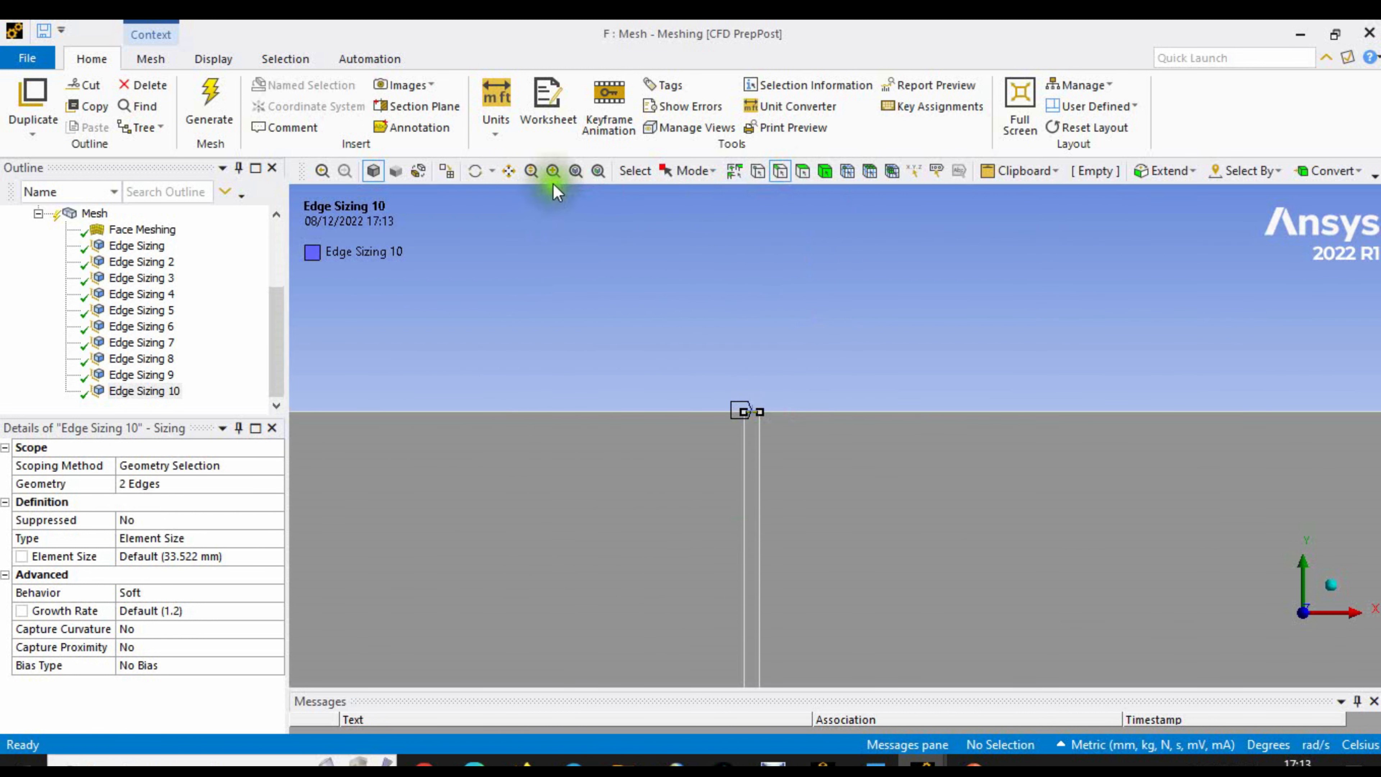
pyautogui.click(553, 171)
pyautogui.click(238, 535)
pyautogui.click(274, 540)
pyautogui.click(194, 580)
pyautogui.click(166, 555)
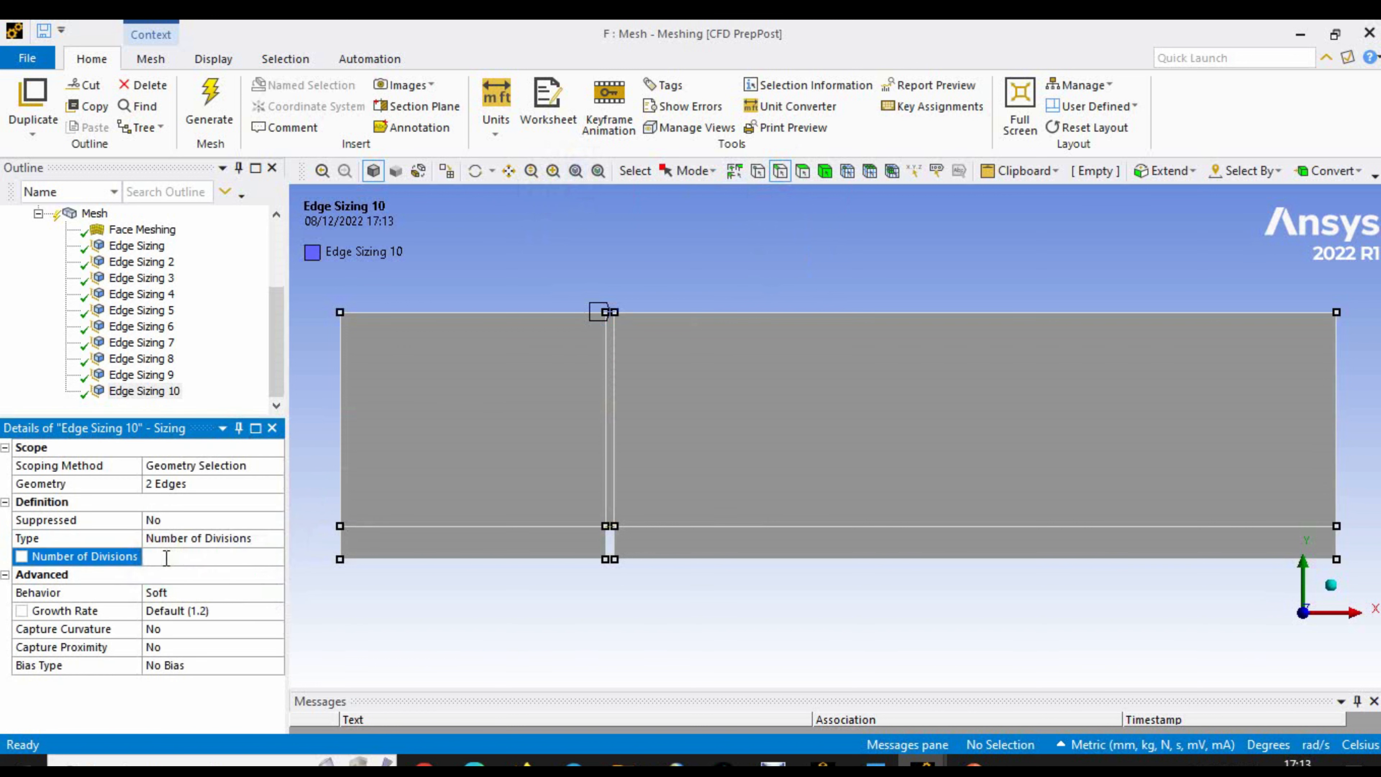
pyautogui.click(207, 593)
pyautogui.click(223, 593)
pyautogui.click(222, 620)
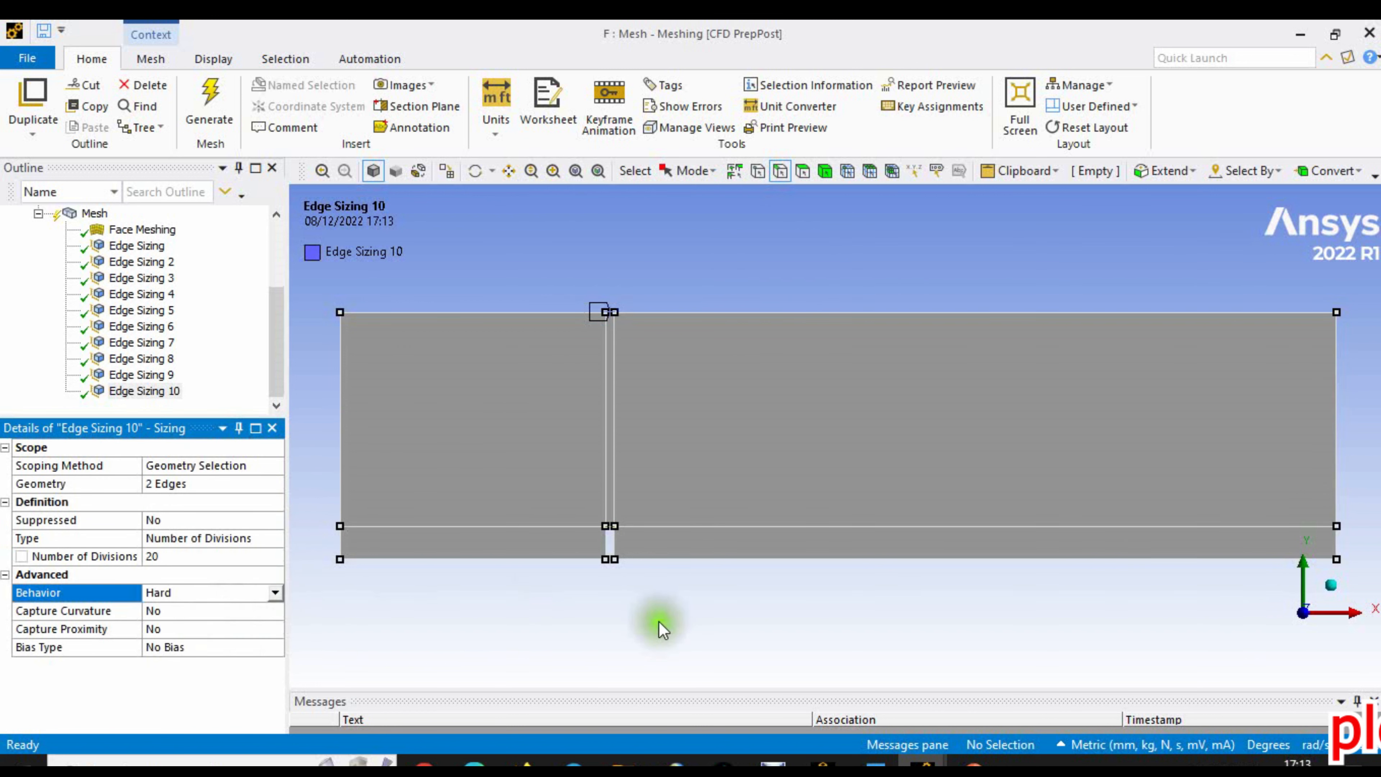
# - Examine the divisions along the short top edge of the narrow middle block
pyautogui.scroll(5, 524, 231)
pyautogui.click(508, 171)
pyautogui.moveTo(544, 239); pyautogui.dragTo(783, 388)
pyautogui.scroll(3, 1008, 638)
pyautogui.scroll(-4, 820, 515)
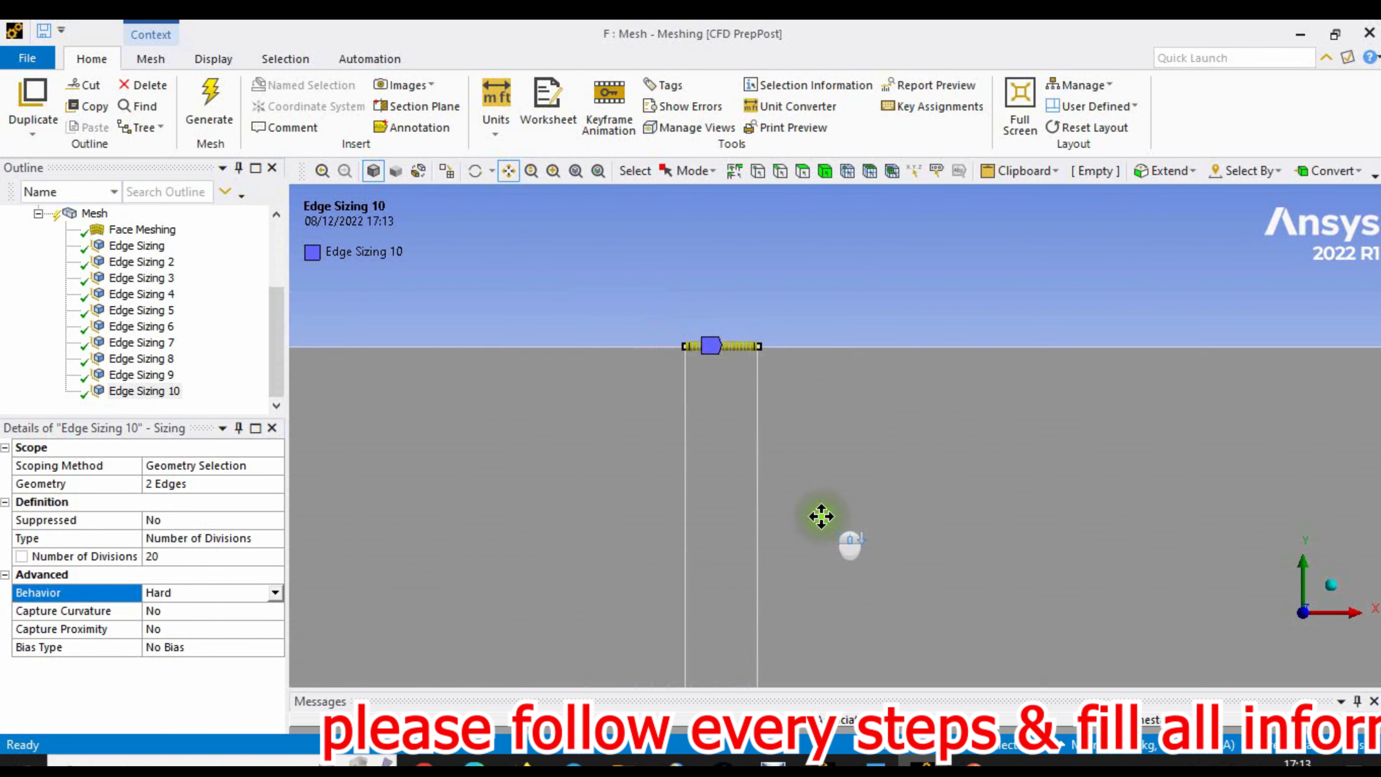
pyautogui.scroll(-3, 914, 487)
pyautogui.click(575, 171)
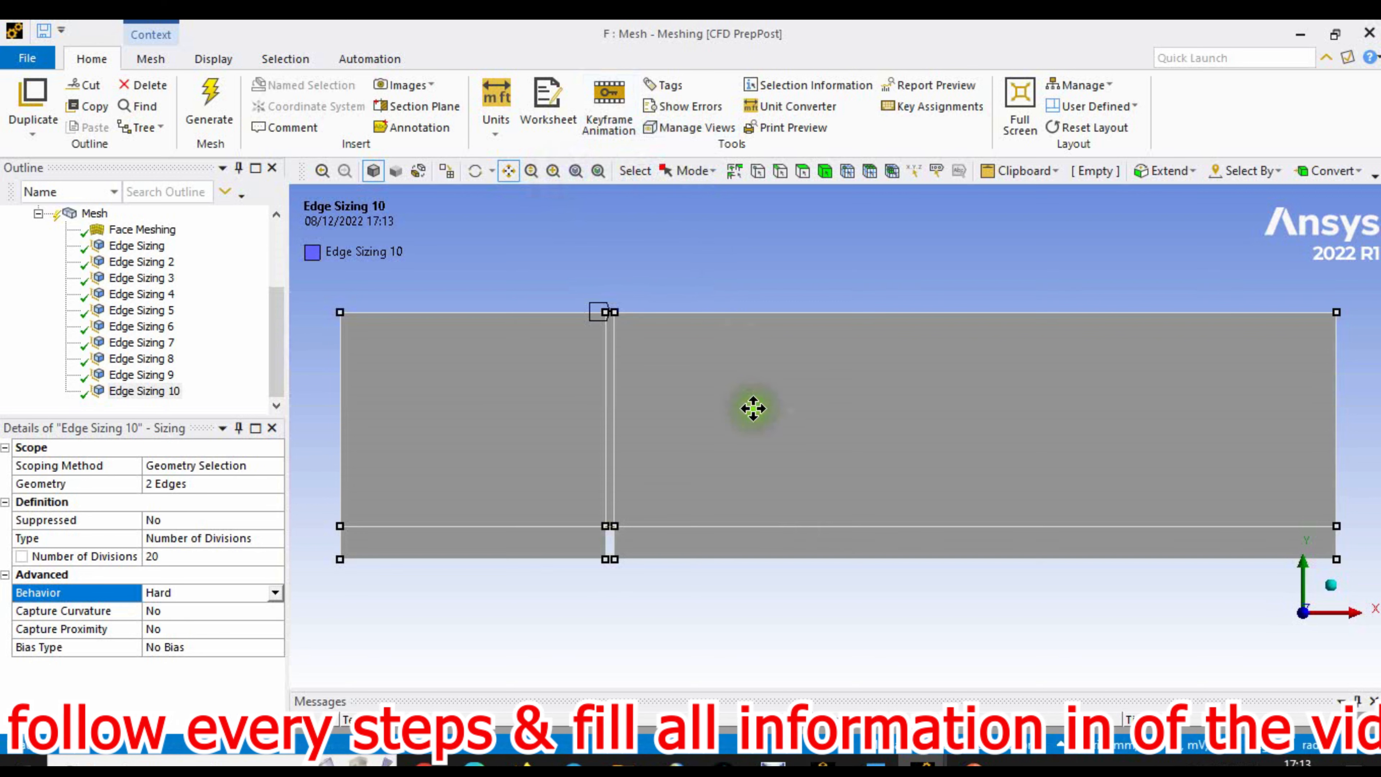
# - Insert a Sizing control under the mesh, scoped to the left vertical edge of the small gap
pyautogui.rightClick(94, 213)
pyautogui.moveTo(136, 225)
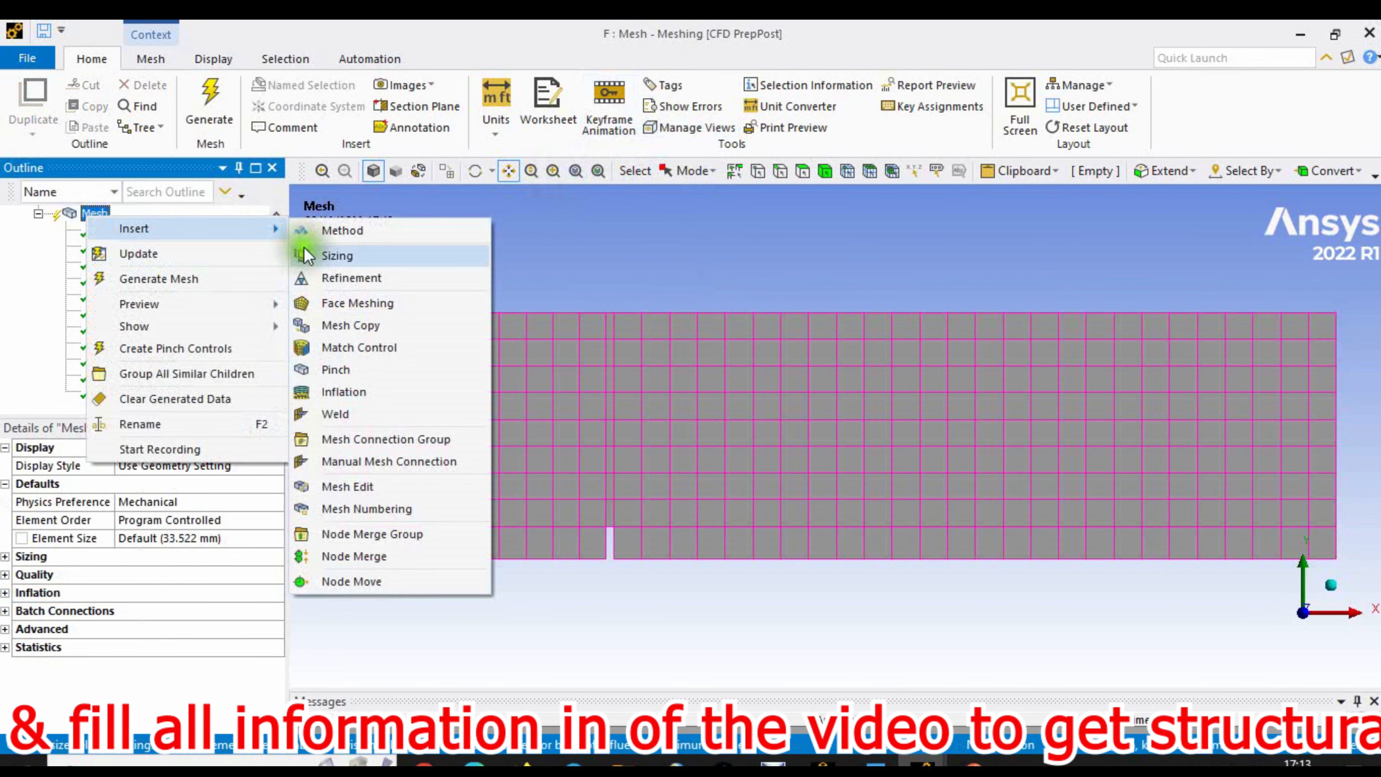
pyautogui.click(313, 251)
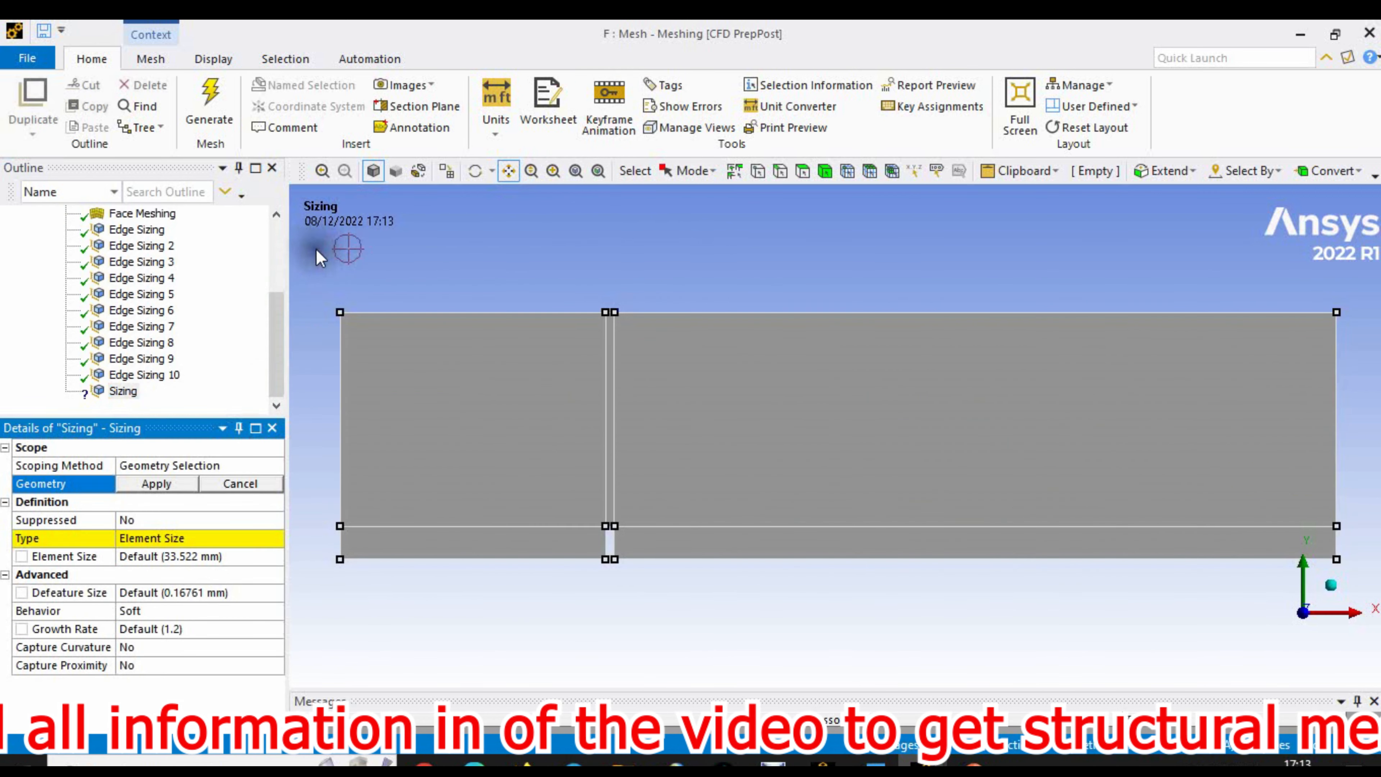
pyautogui.click(780, 171)
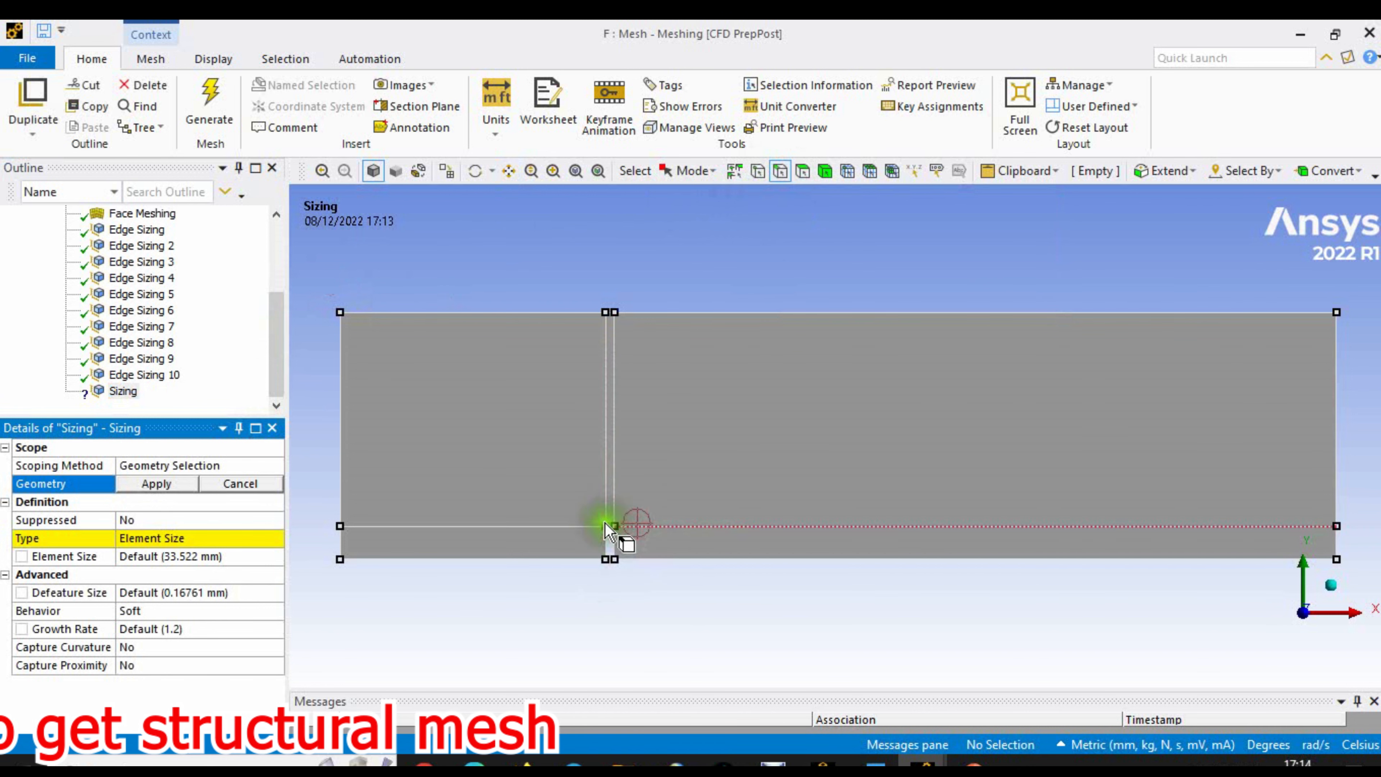
pyautogui.click(604, 540)
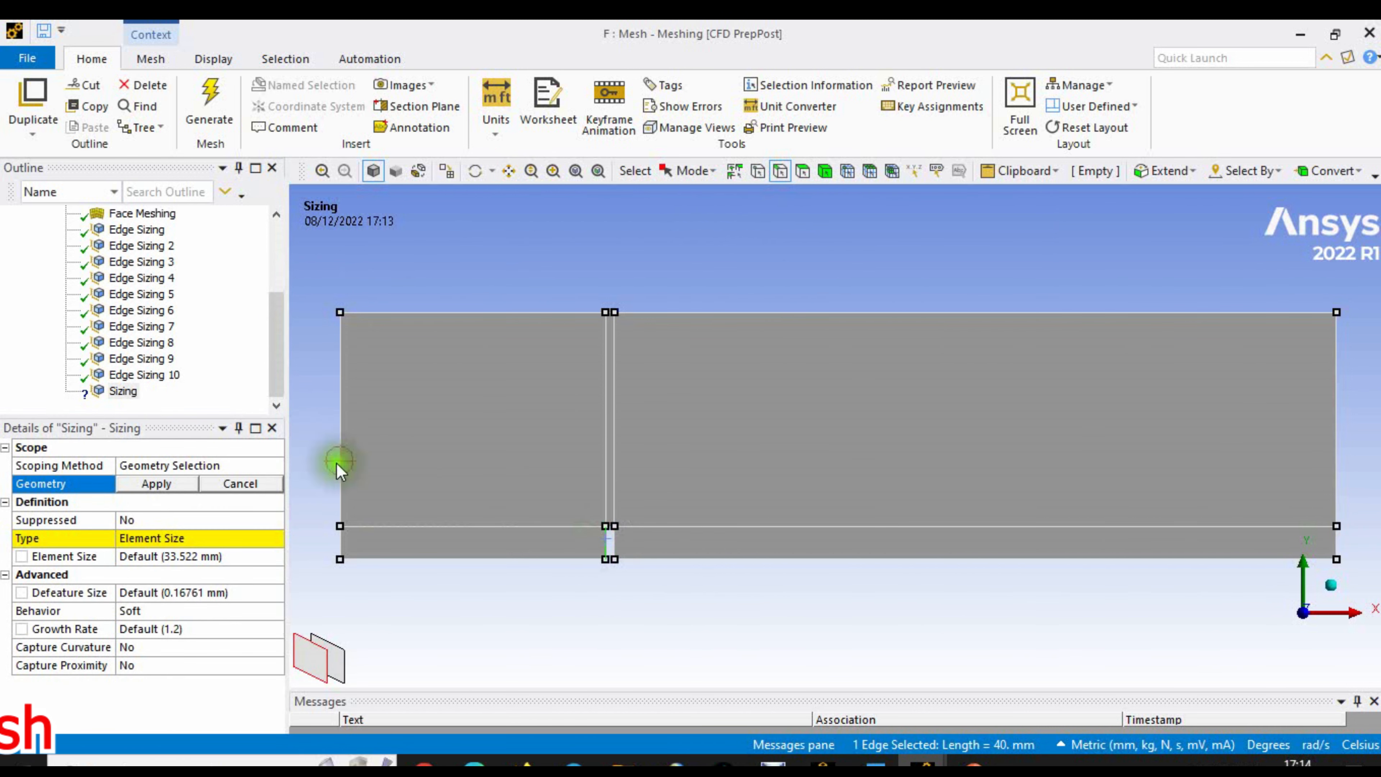
pyautogui.click(180, 483)
# - Set Edge Sizing 11 to the Number of Divisions type with 40 divisions and Hard behavior
pyautogui.click(274, 538)
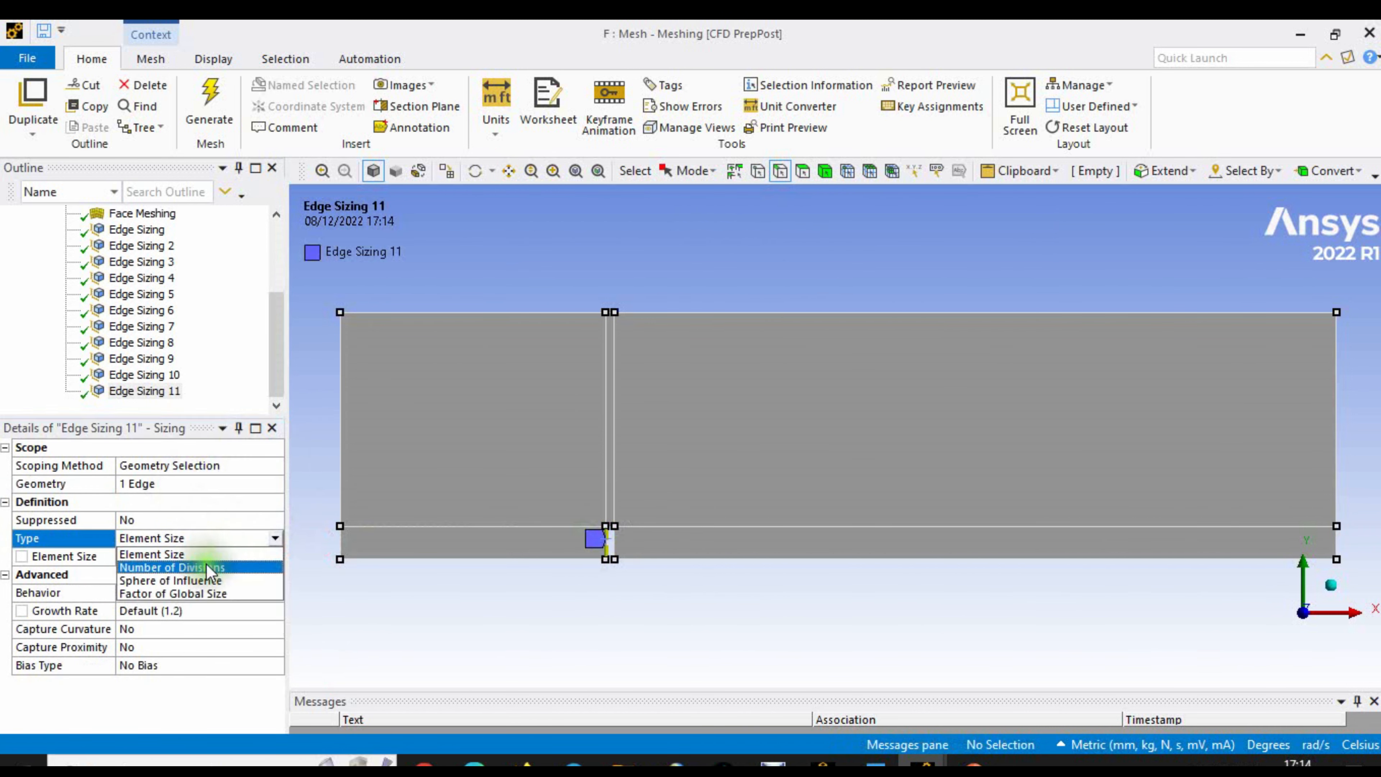
pyautogui.click(180, 565)
pyautogui.click(170, 556)
pyautogui.write('40')
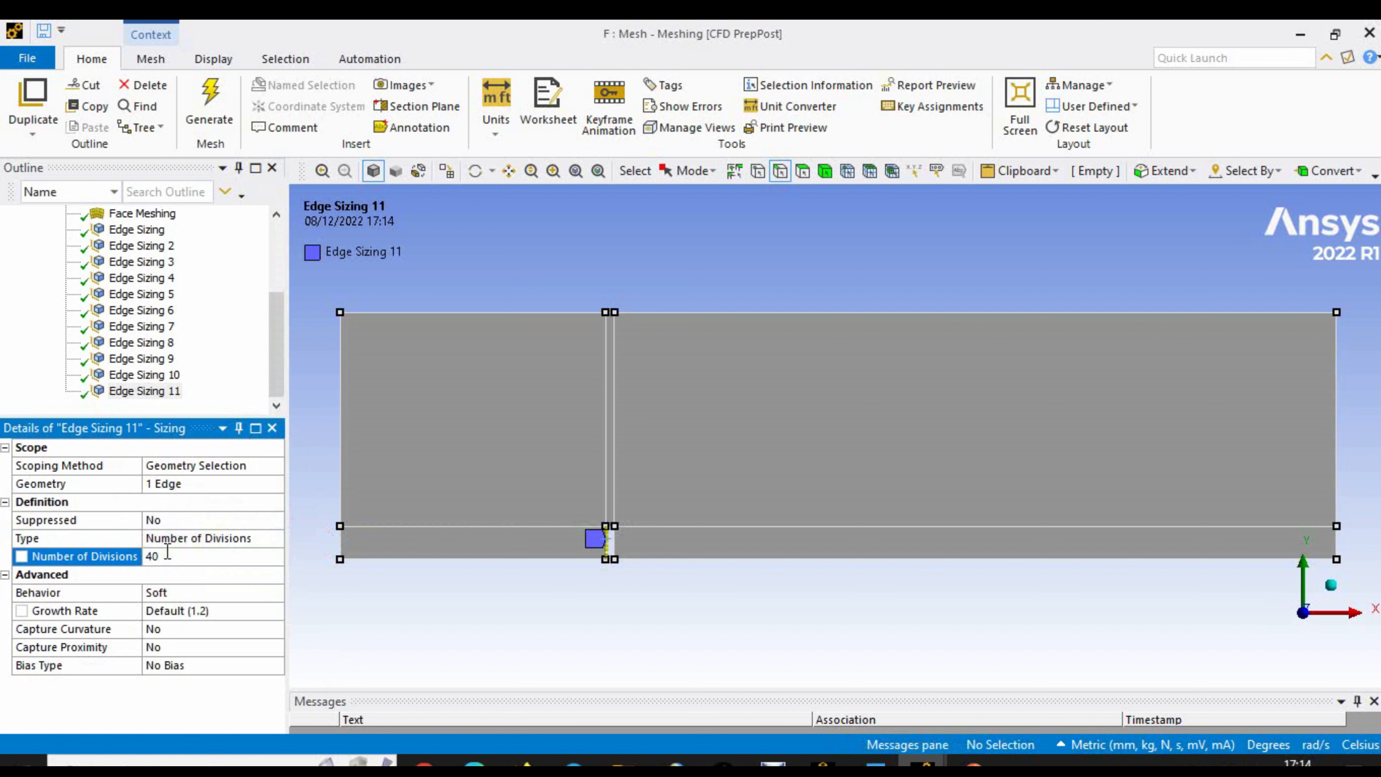
pyautogui.click(172, 593)
pyautogui.click(262, 596)
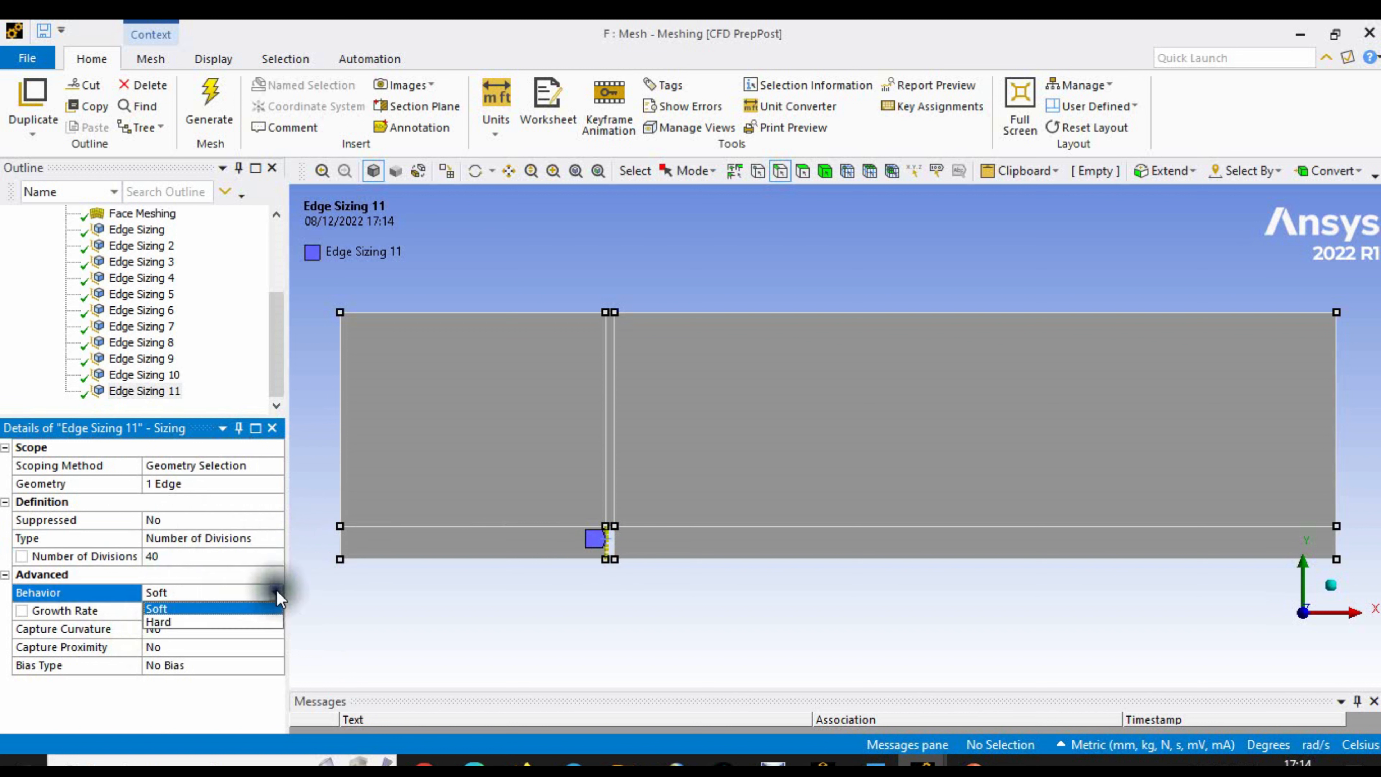
pyautogui.click(240, 622)
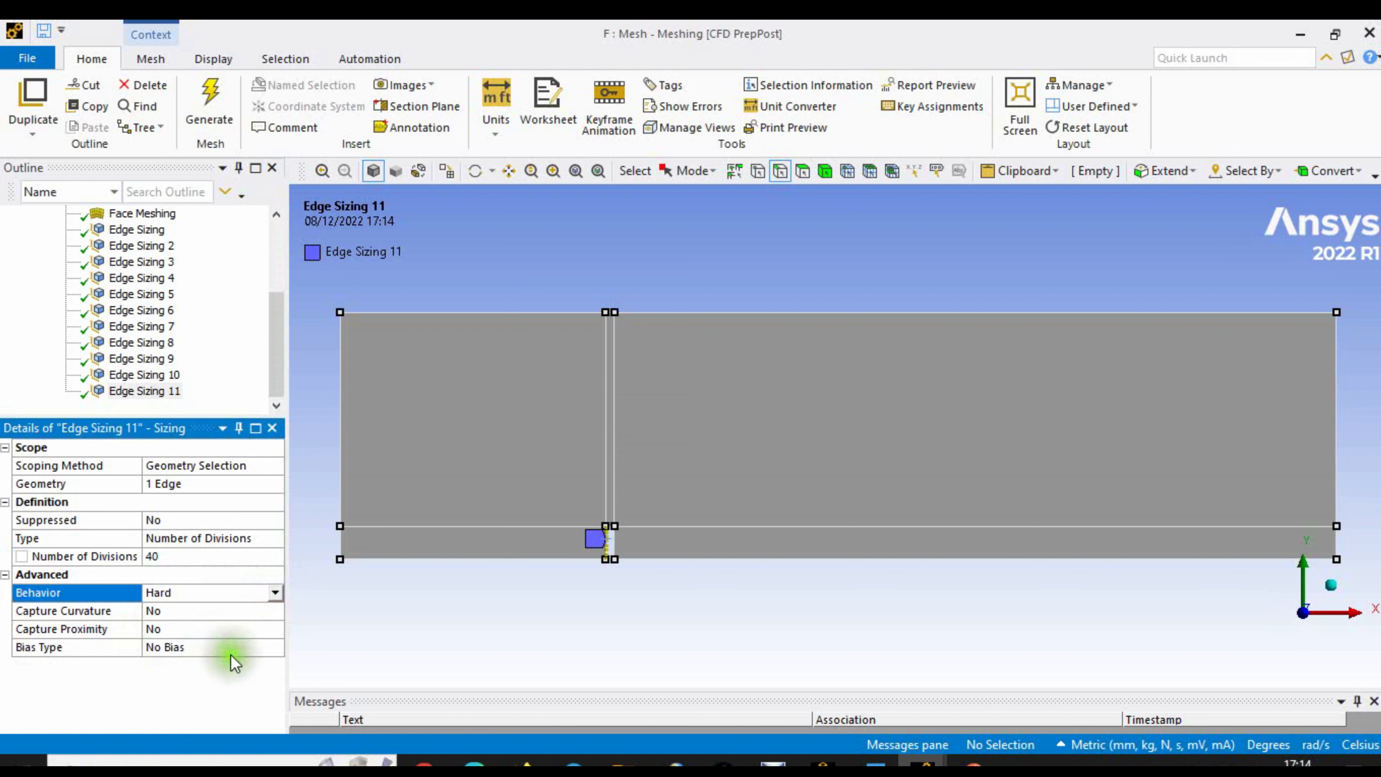
# - Give Edge Sizing 11 the long-to-short bias type with a bias factor of 10
pyautogui.click(278, 646)
pyautogui.click(275, 646)
pyautogui.click(238, 667)
pyautogui.click(234, 686)
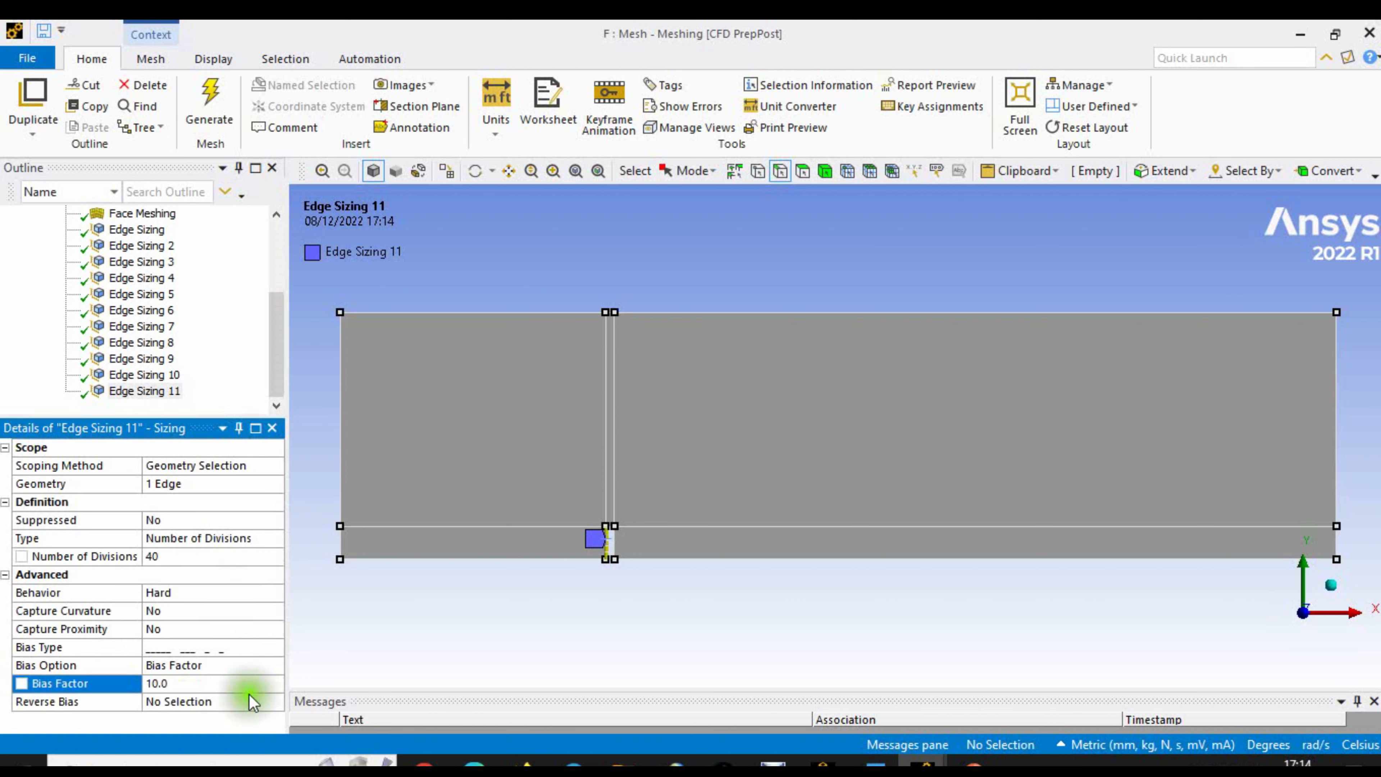
# - Insert a Sizing control under the mesh, scoped to the right vertical edge of the small gap
pyautogui.scroll(3, 189, 271)
pyautogui.rightClick(114, 247)
pyautogui.moveTo(210, 262)
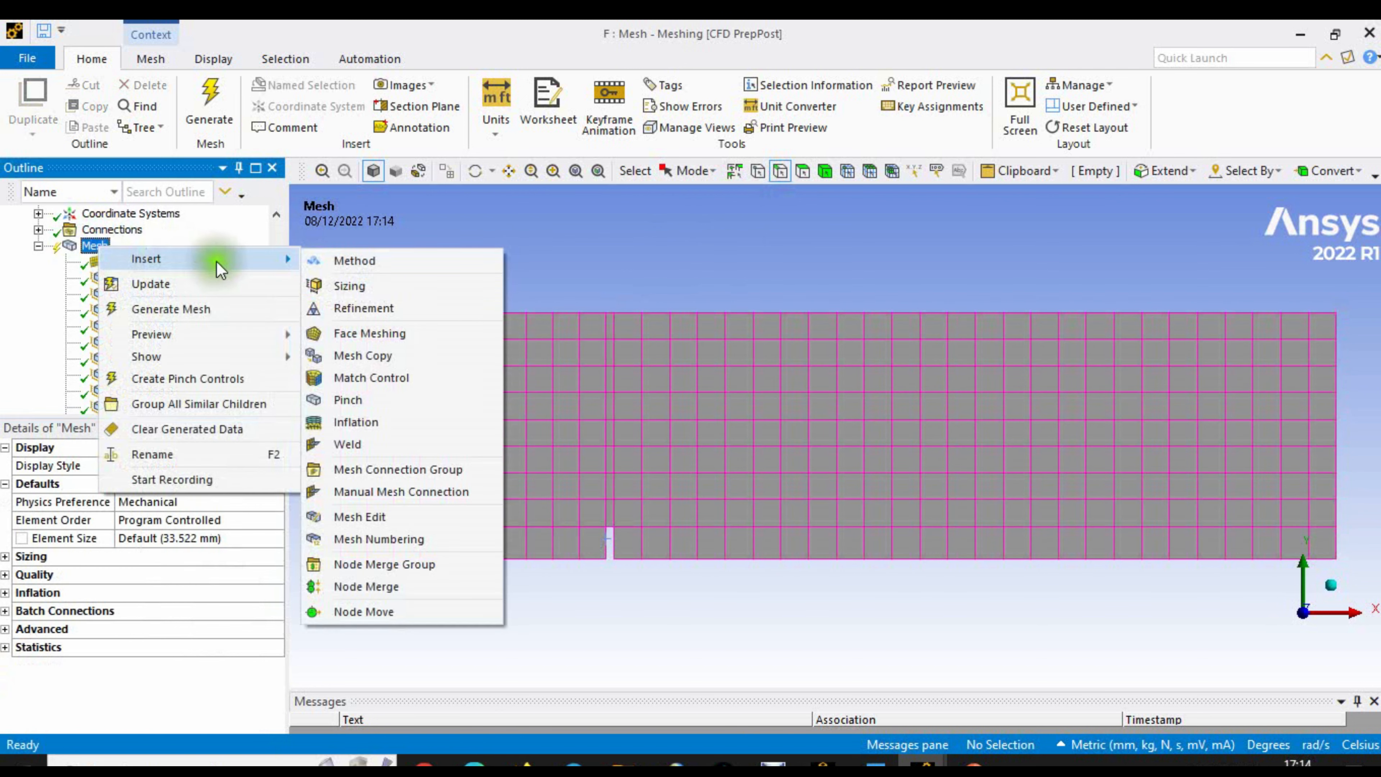
pyautogui.click(339, 287)
pyautogui.click(620, 542)
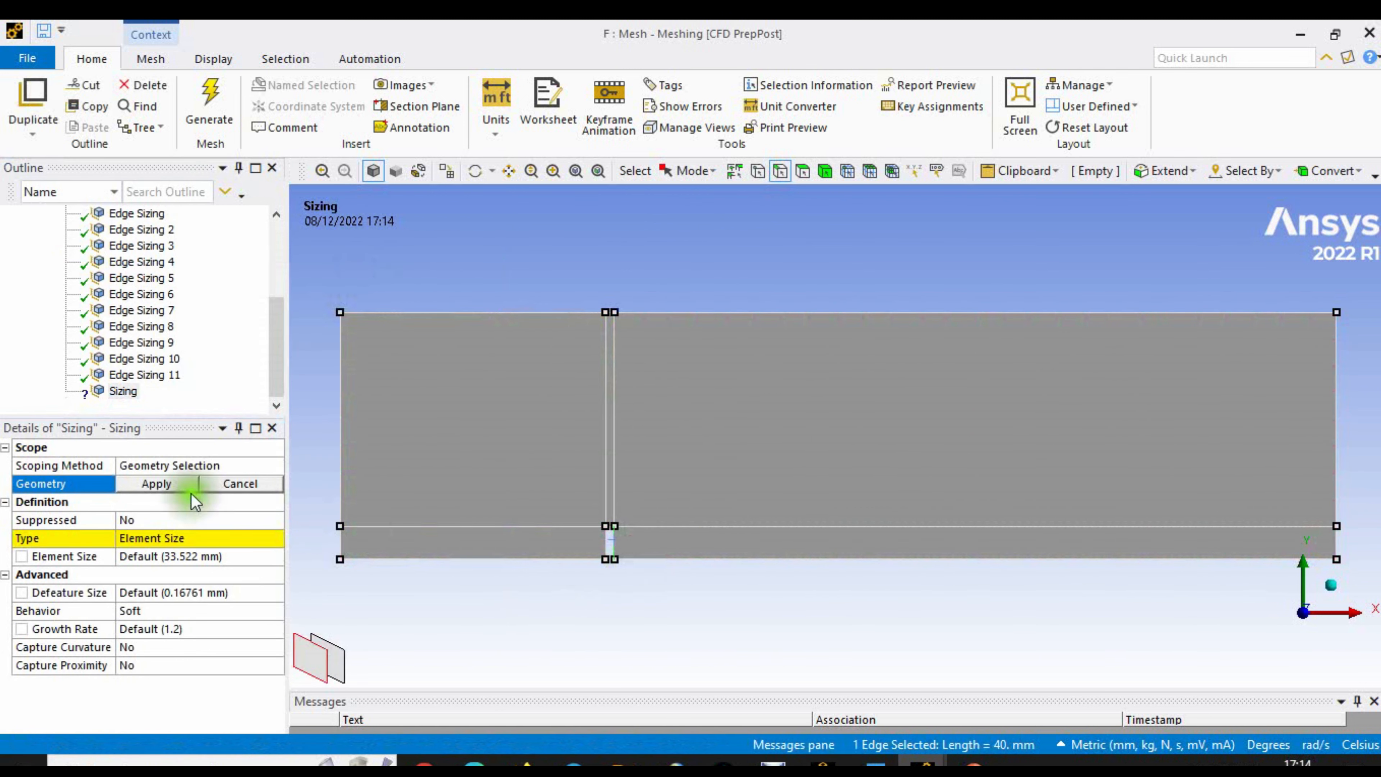
pyautogui.click(179, 484)
# - Set Edge Sizing 12 to the Number of Divisions type with 40 divisions and Hard behavior
pyautogui.click(184, 535)
pyautogui.click(275, 538)
pyautogui.click(241, 561)
pyautogui.click(241, 561)
pyautogui.write('40')
pyautogui.click(251, 591)
pyautogui.click(275, 592)
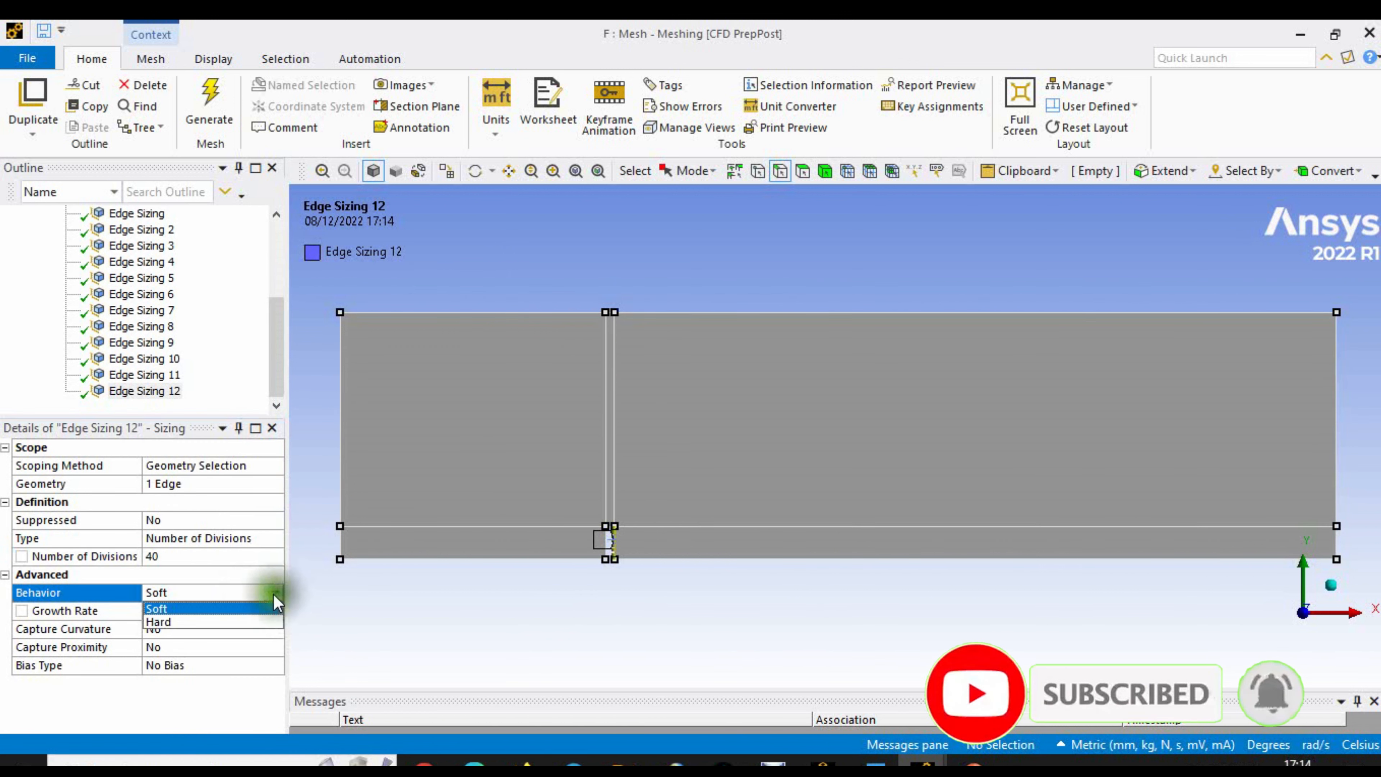
pyautogui.click(216, 616)
# - Give Edge Sizing 12 the short-to-long bias type with a bias factor of 10
pyautogui.click(243, 648)
pyautogui.click(275, 647)
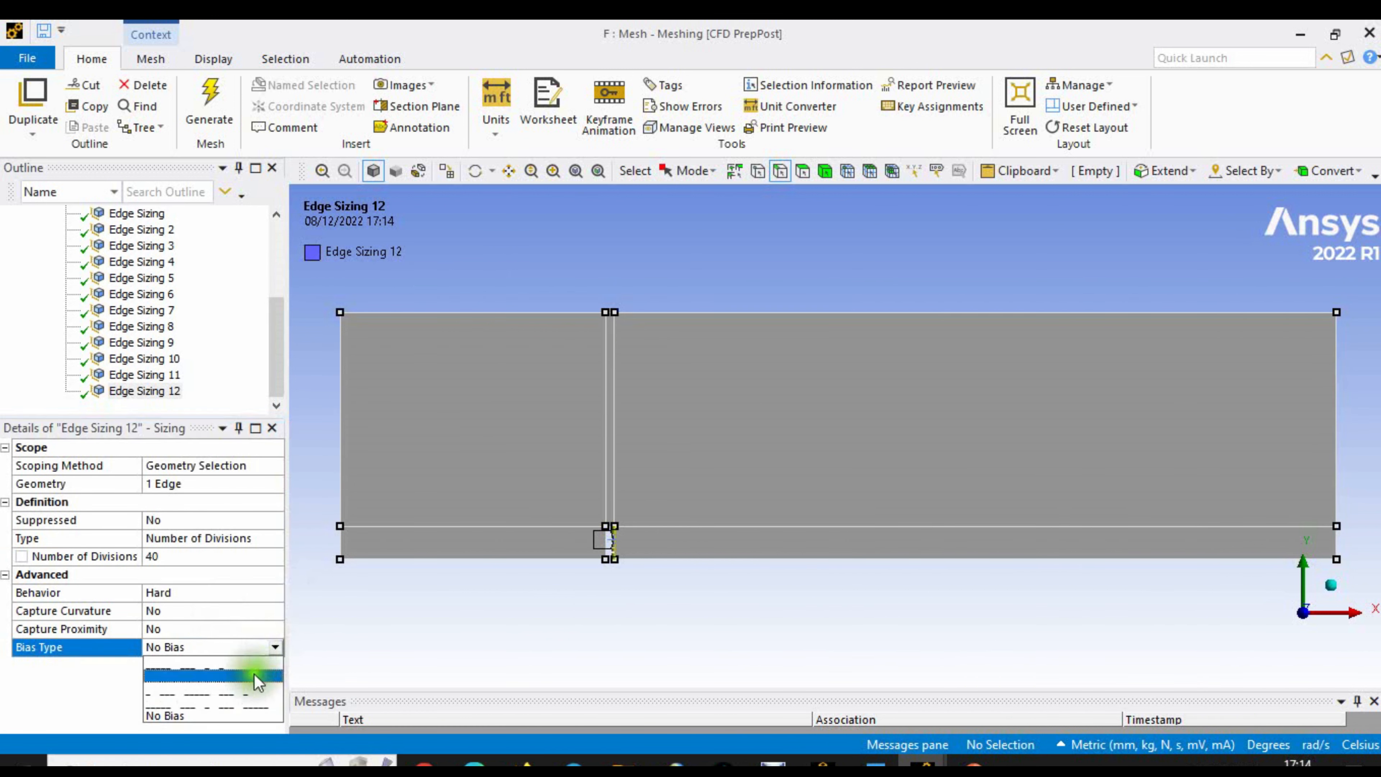
pyautogui.click(253, 673)
pyautogui.click(213, 683)
pyautogui.write('10.0')
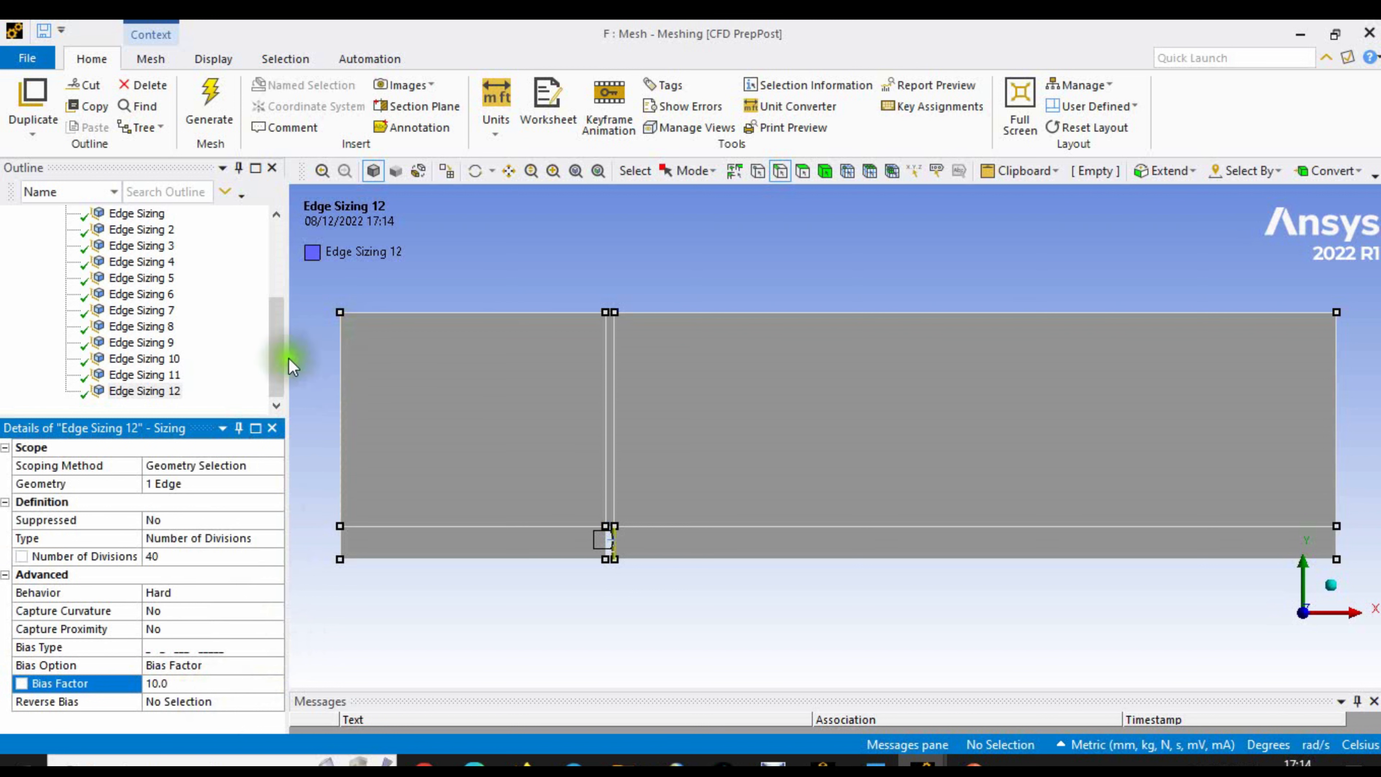
# - Review all twelve edge sizings together on the fluid domain, checking which edges each one covers
pyautogui.click(163, 407)
pyautogui.click(162, 393)
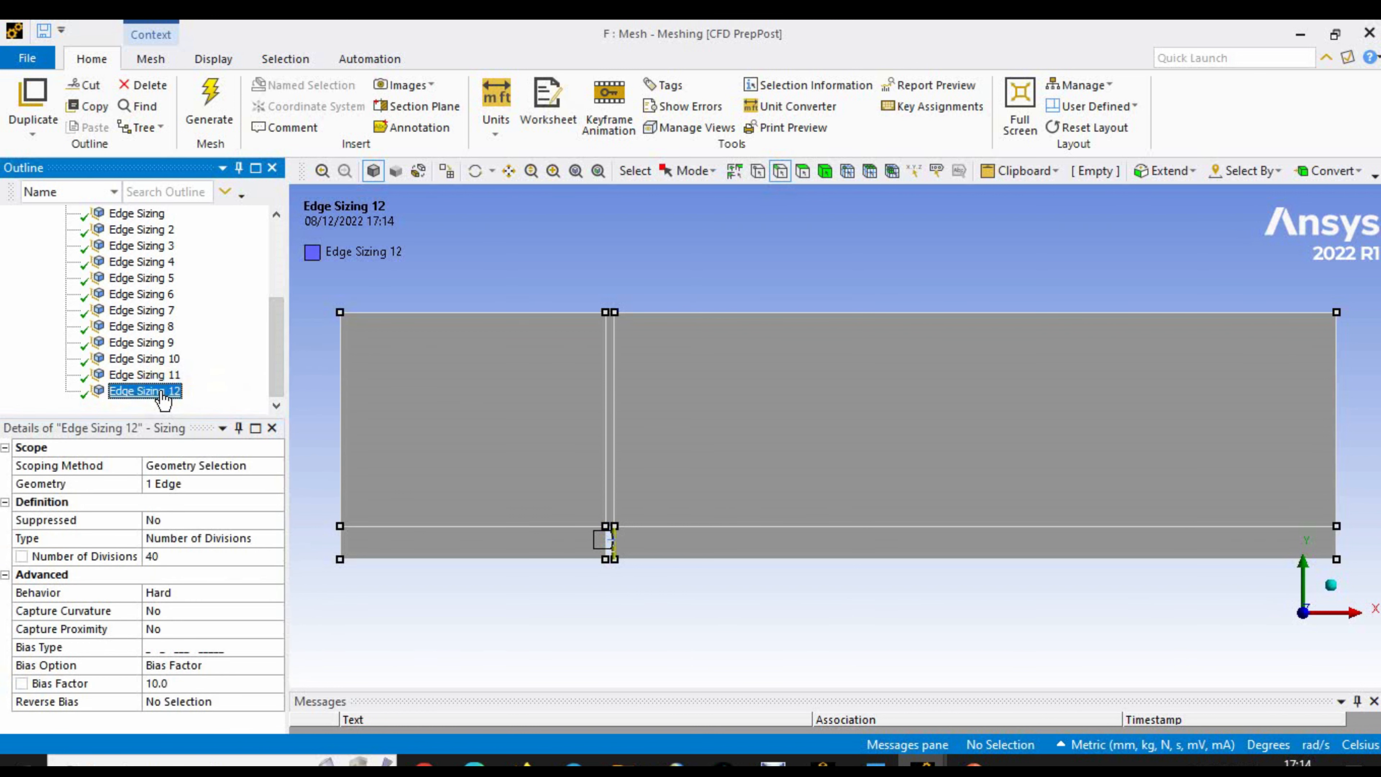
pyautogui.hotkey('shift', 'Up')
pyautogui.hotkey('shift', 'Up')
pyautogui.hotkey('shift', 'Up')
pyautogui.hotkey('shift', 'Up')
pyautogui.hotkey('shift', 'Up')
pyautogui.hotkey('shift', 'Up')
pyautogui.hotkey('shift', 'Up')
pyautogui.hotkey('shift', 'Up')
pyautogui.hotkey('shift', 'Up')
pyautogui.hotkey('shift', 'Up')
pyautogui.hotkey('shift', 'Up')
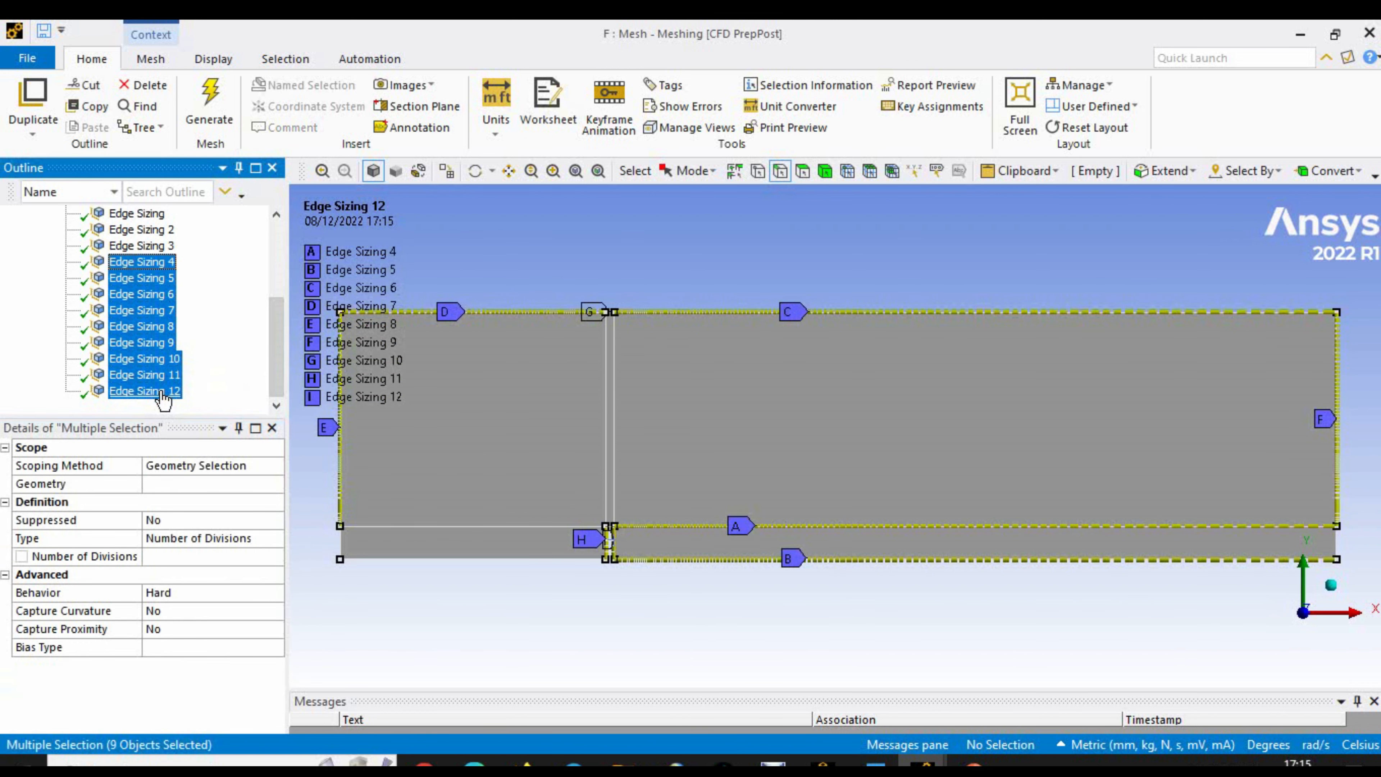
pyautogui.hotkey('shift', 'Up')
pyautogui.hotkey('shift', 'Down')
pyautogui.hotkey('shift', 'Down')
pyautogui.hotkey('shift', 'Down')
pyautogui.hotkey('shift', 'Down')
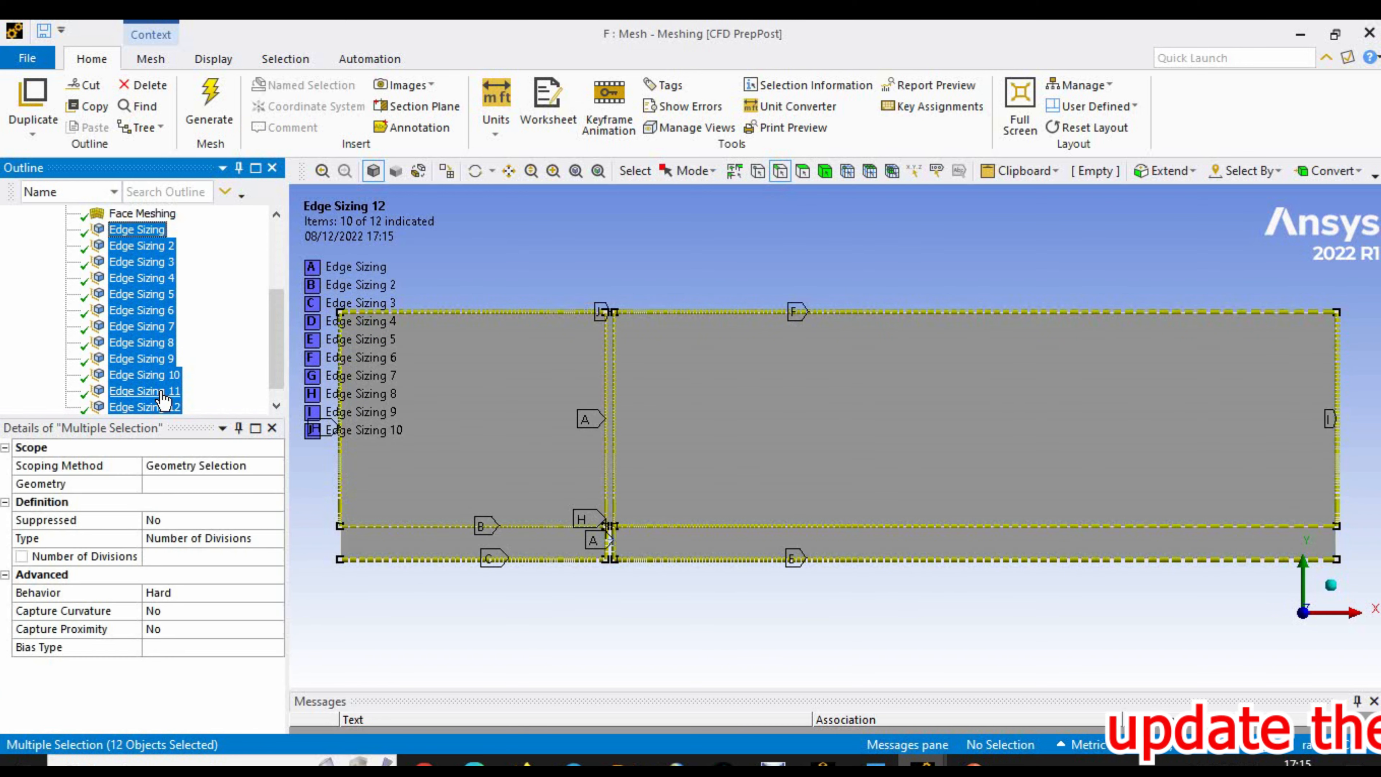
pyautogui.hotkey('shift', 'Down')
pyautogui.hotkey('shift', 'Down')
pyautogui.hotkey('shift', 'Down')
pyautogui.hotkey('shift', 'Down')
pyautogui.hotkey('shift', 'Down')
pyautogui.hotkey('shift', 'Down')
pyautogui.hotkey('shift', 'Down')
pyautogui.hotkey('shift', 'Down')
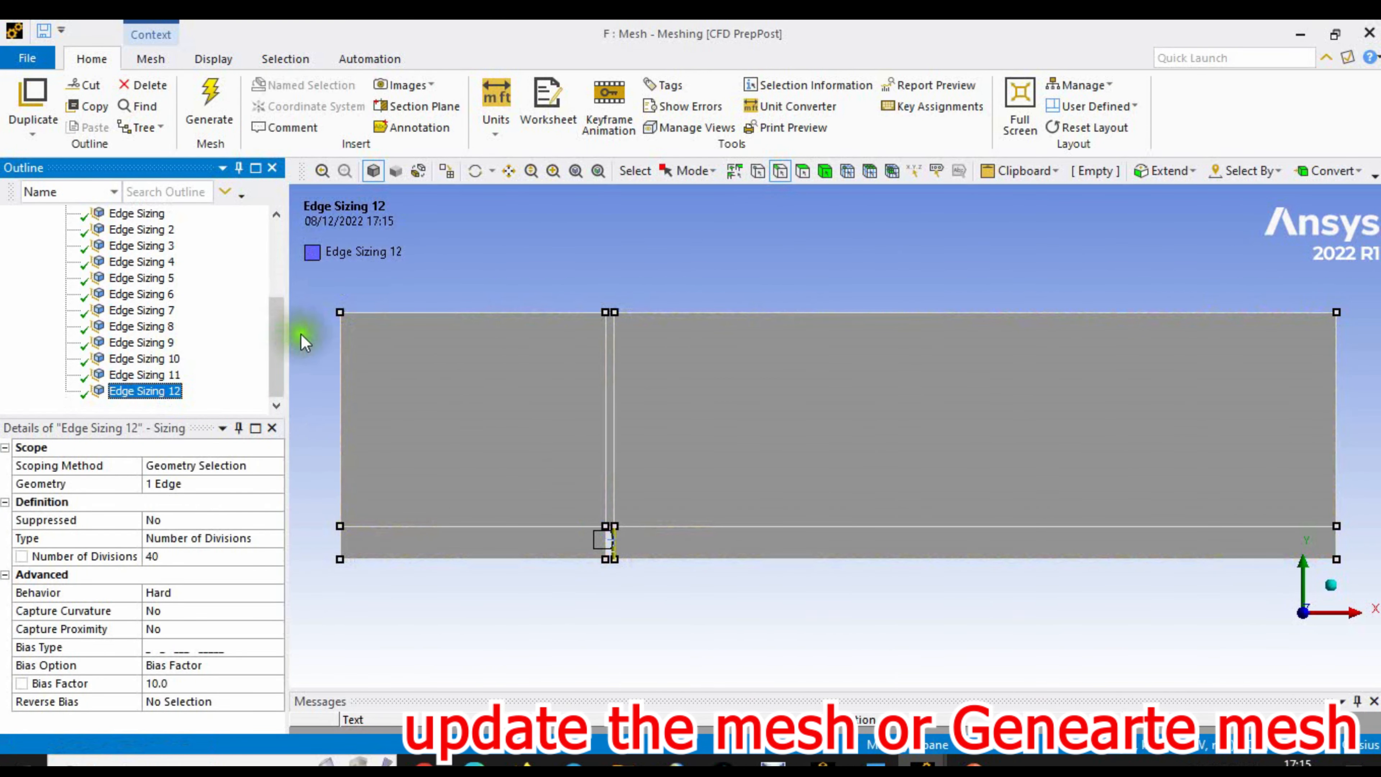
# - Update the mesh with the face meshing and all edge sizings applied
pyautogui.moveTo(271, 331); pyautogui.dragTo(286, 272)
pyautogui.rightClick(93, 294)
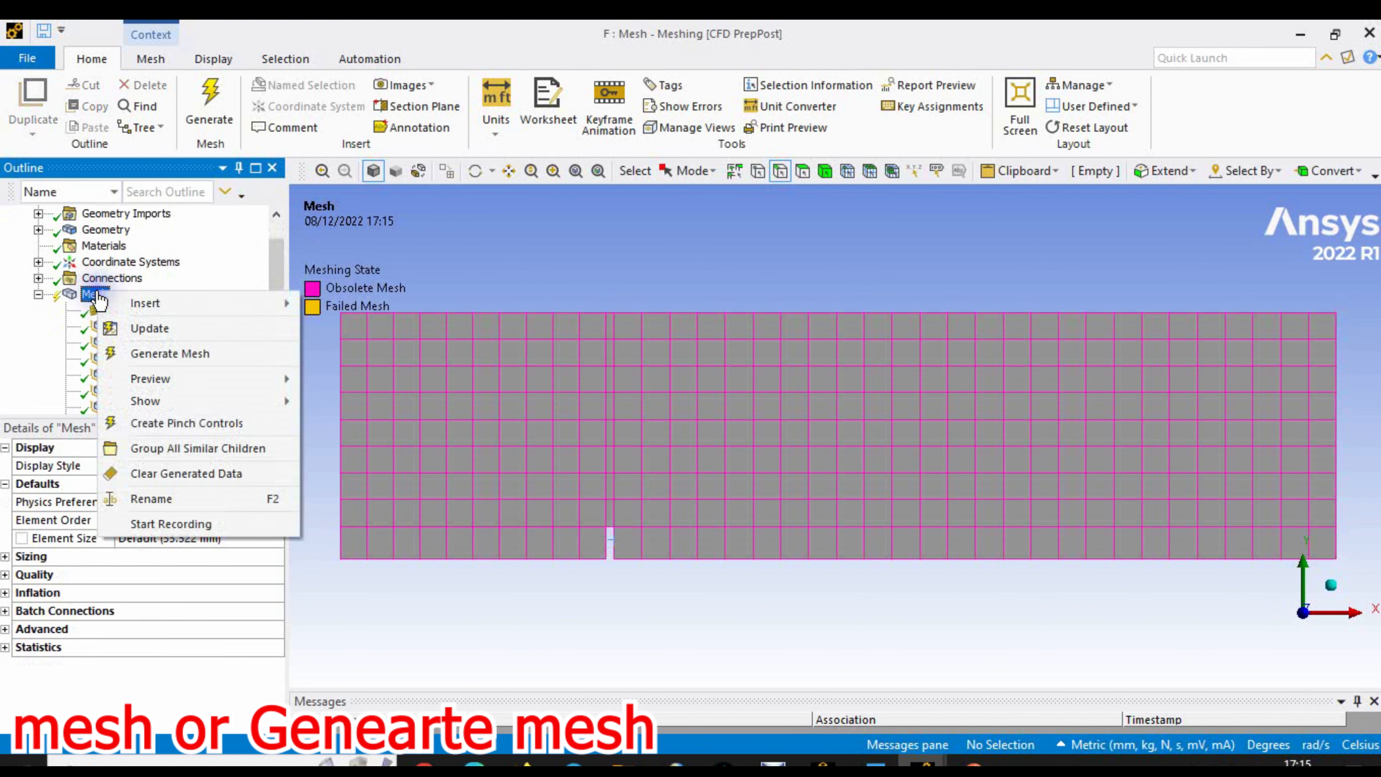
pyautogui.click(170, 328)
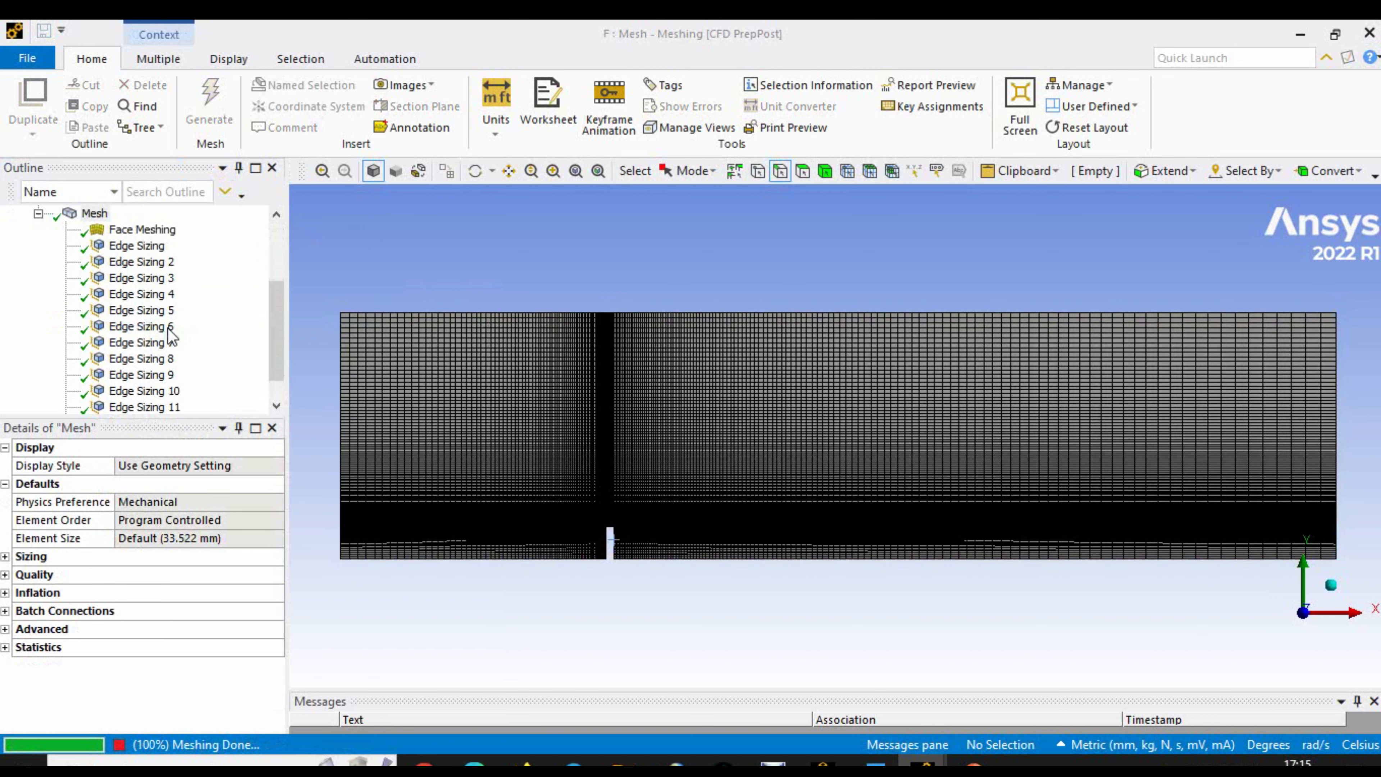
# - Examine the structured mesh around the small gap, the narrow vertical strip and across the whole domain
pyautogui.scroll(2, 585, 484)
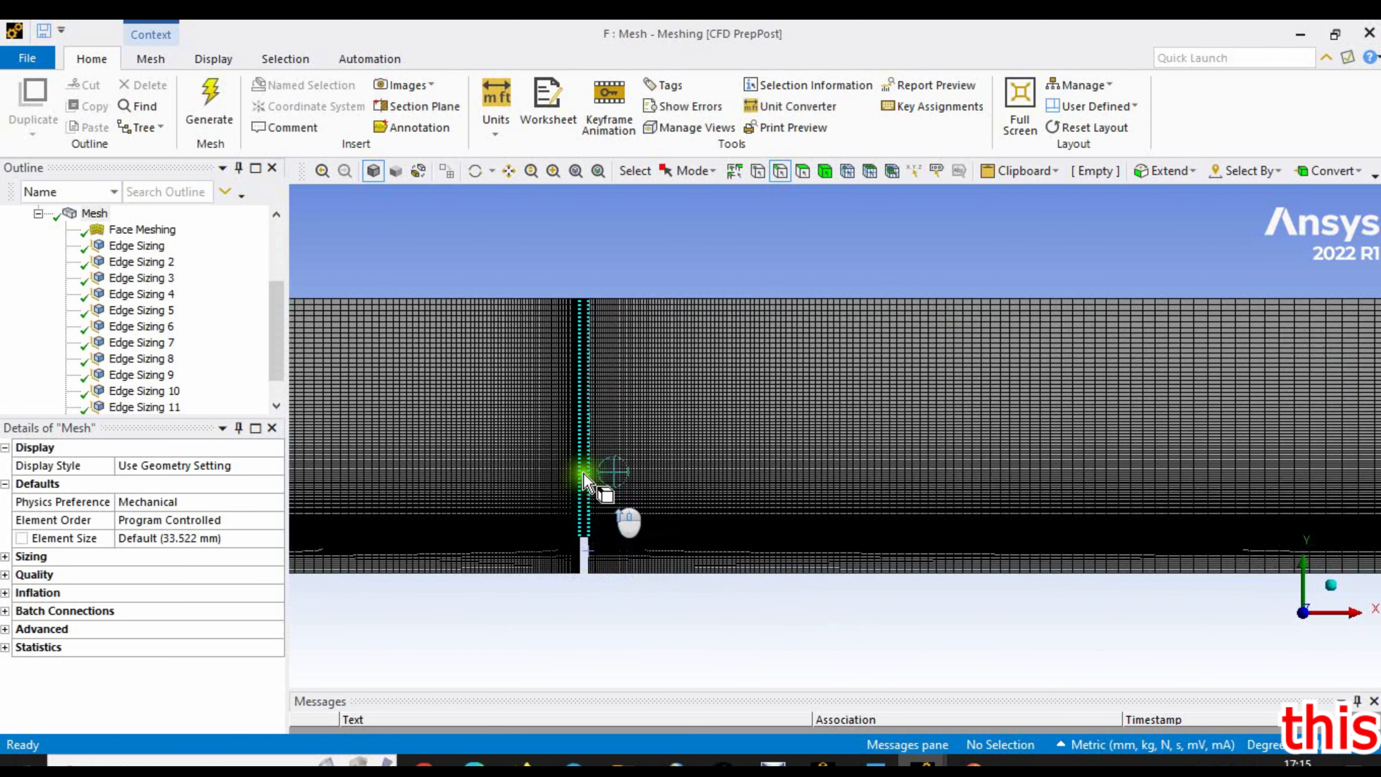
pyautogui.scroll(-4, 579, 462)
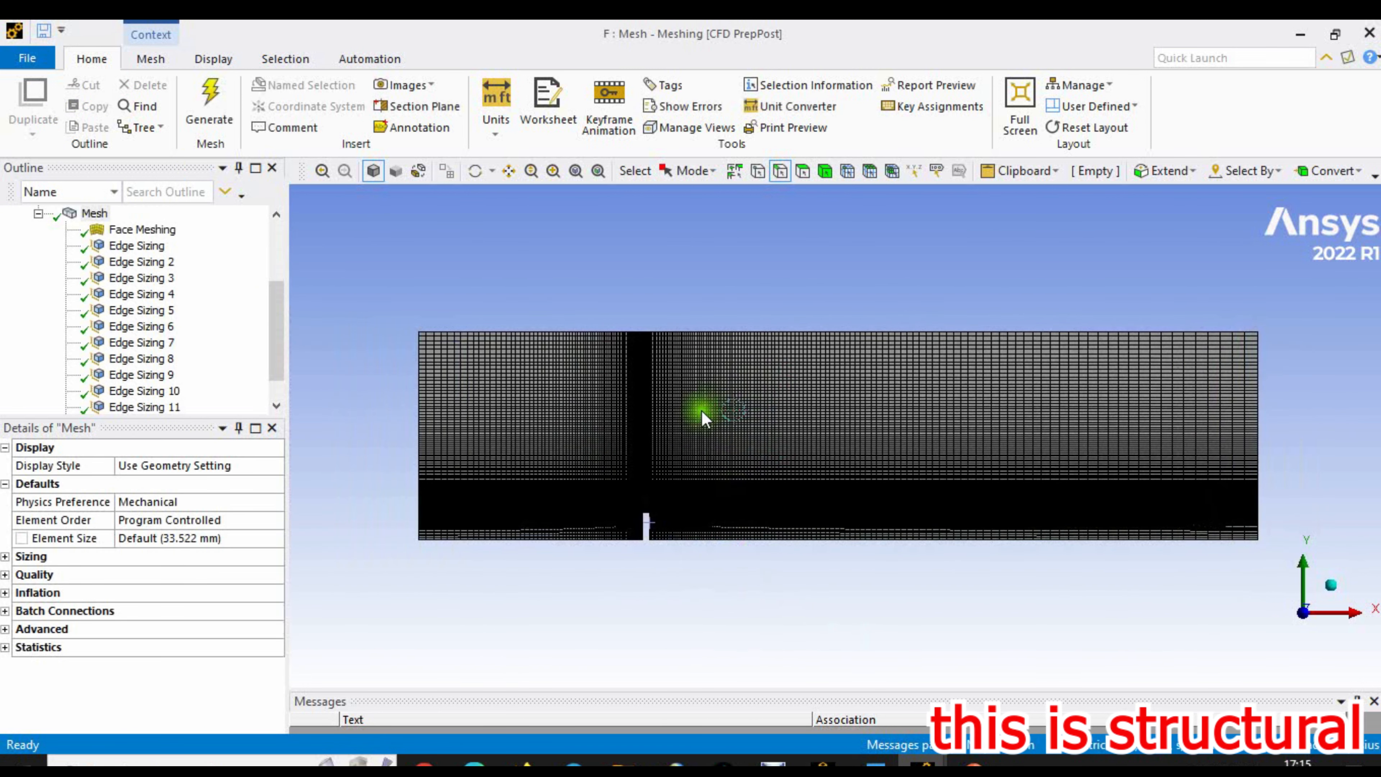
pyautogui.click(508, 171)
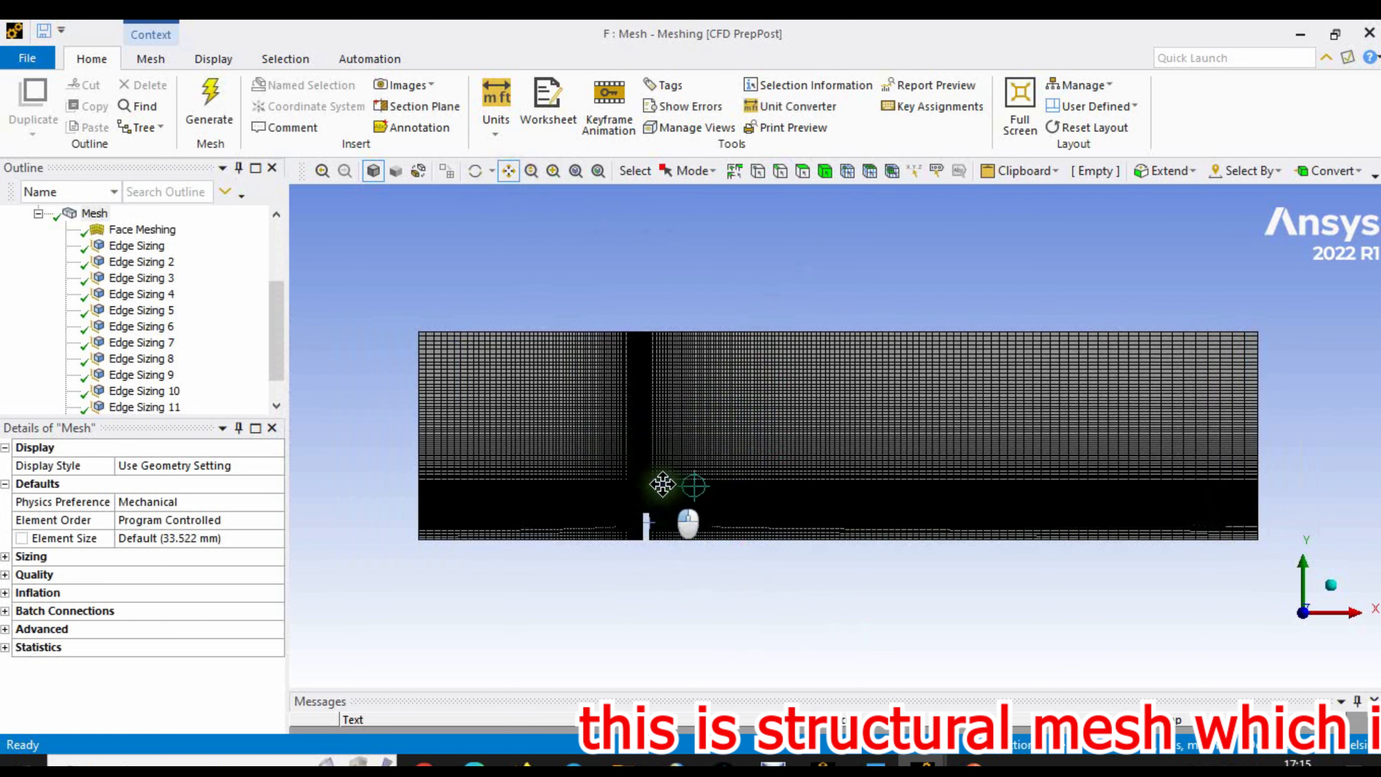
pyautogui.moveTo(659, 485); pyautogui.dragTo(943, 379)
pyautogui.scroll(3, 721, 479)
pyautogui.scroll(1, 722, 477)
pyautogui.scroll(5, 699, 532)
pyautogui.scroll(6, 702, 522)
pyautogui.scroll(-2, 669, 517)
pyautogui.scroll(3, 826, 480)
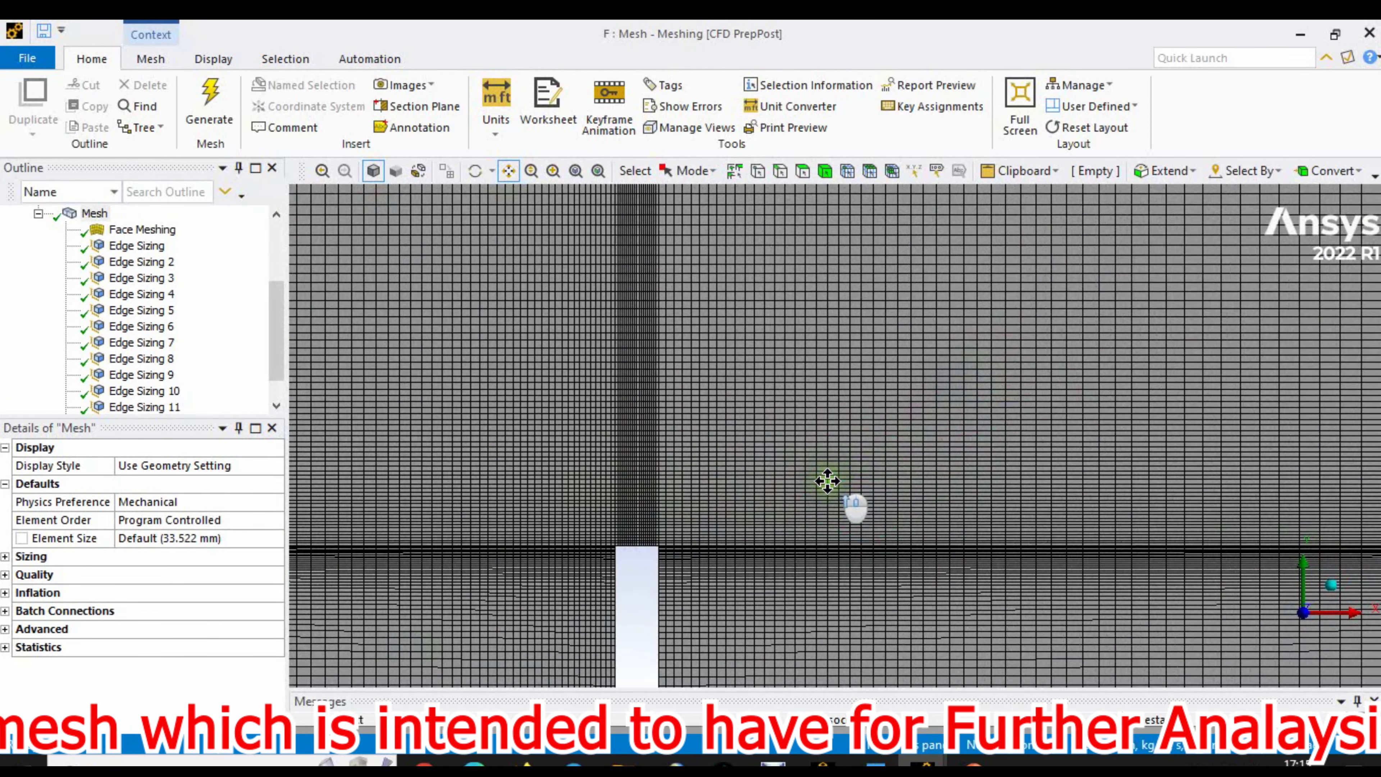
pyautogui.moveTo(823, 466); pyautogui.dragTo(936, 437)
pyautogui.scroll(-4, 862, 484)
pyautogui.scroll(-6, 861, 484)
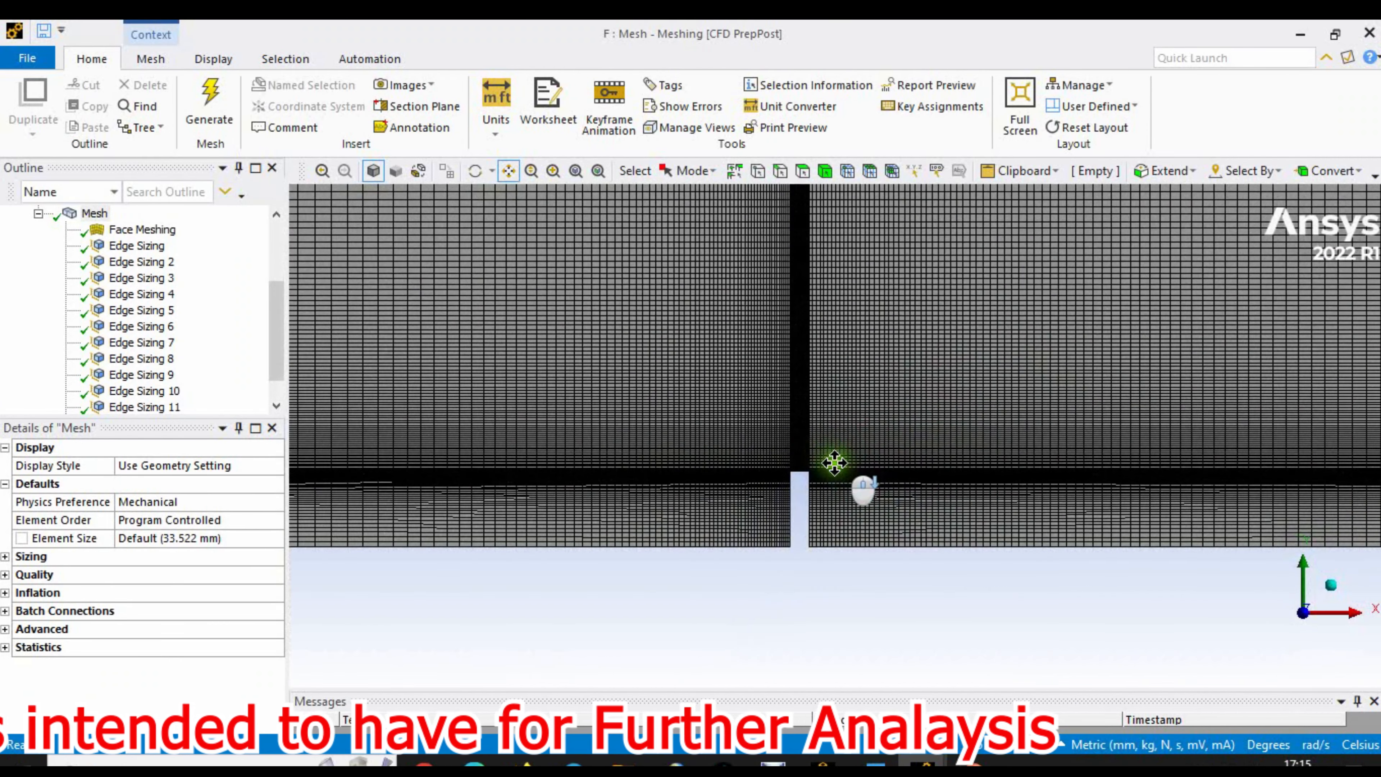
pyautogui.moveTo(832, 441); pyautogui.dragTo(718, 470)
pyautogui.scroll(2, 729, 462)
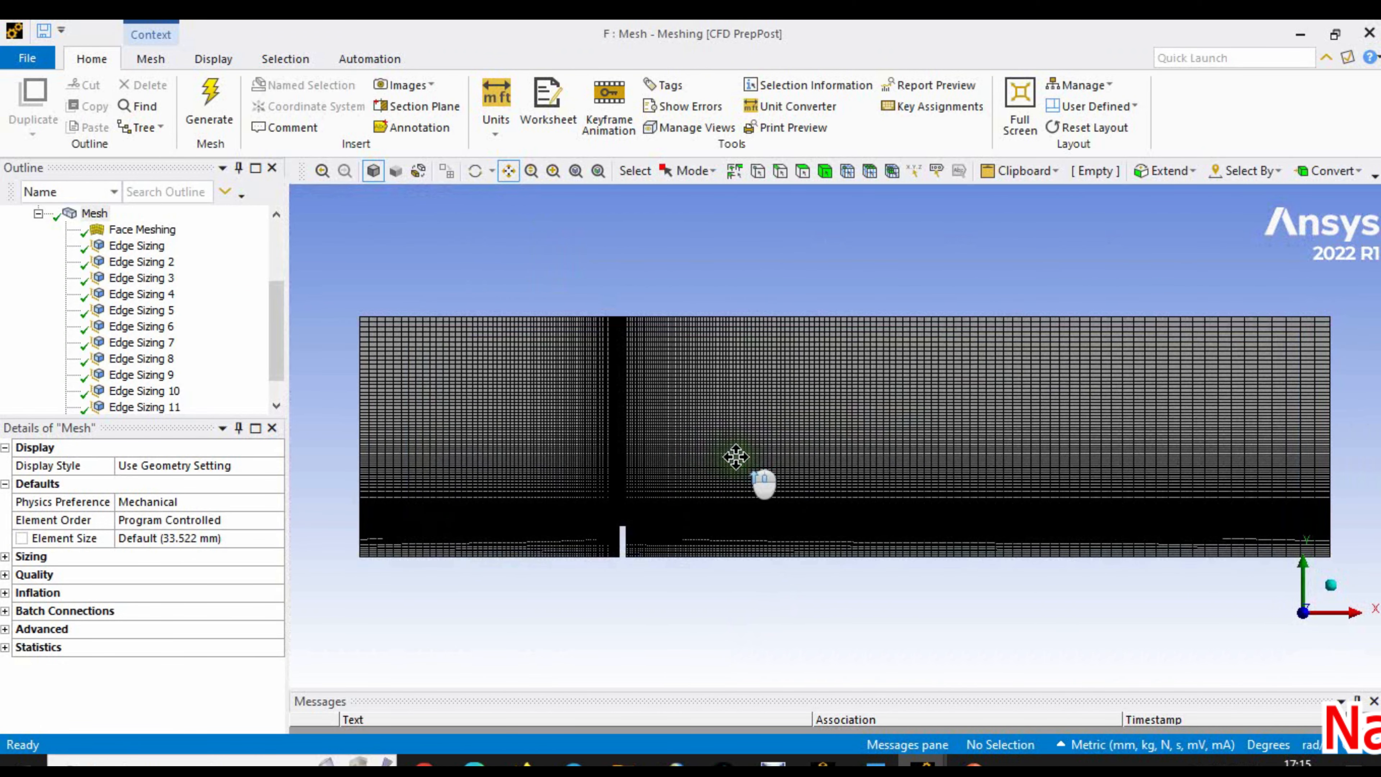
pyautogui.click(722, 457)
pyautogui.scroll(-1, 712, 462)
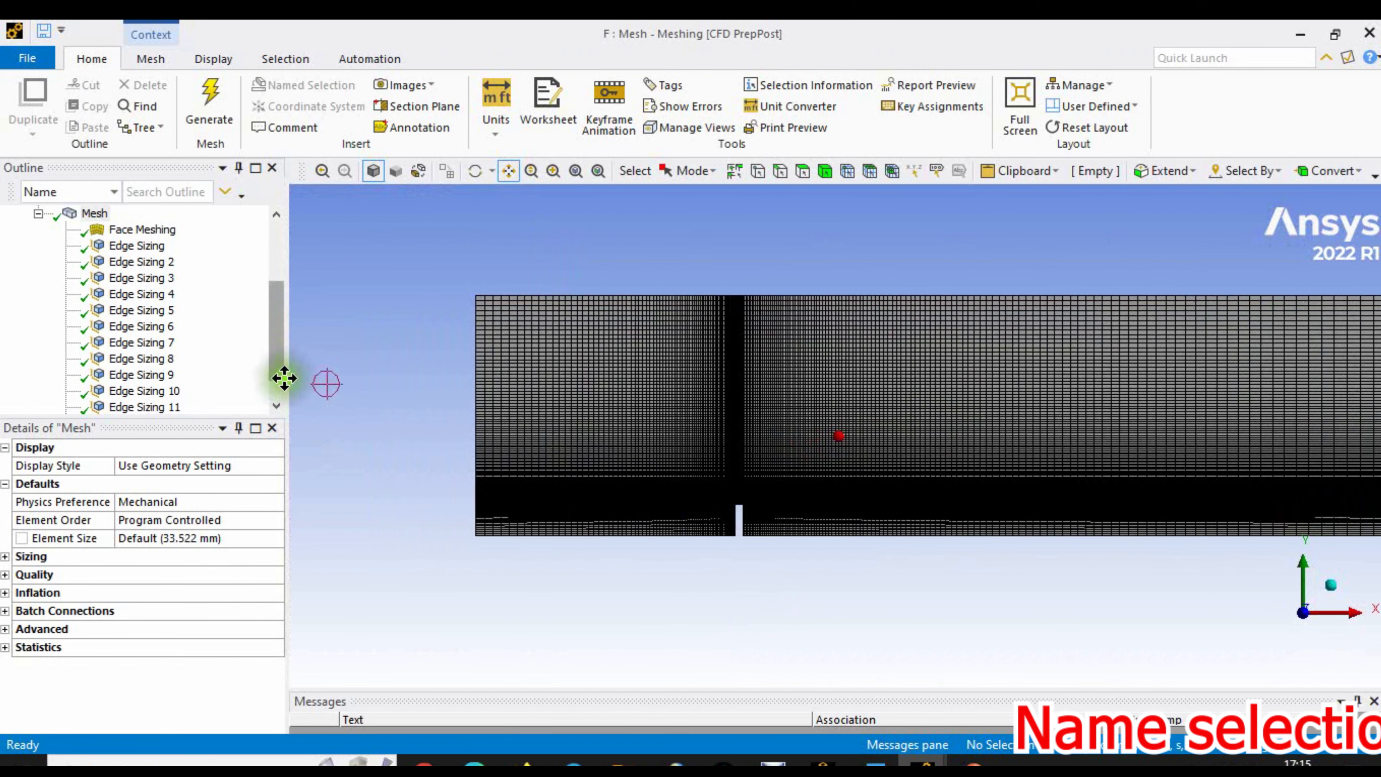
pyautogui.moveTo(854, 456); pyautogui.dragTo(754, 473)
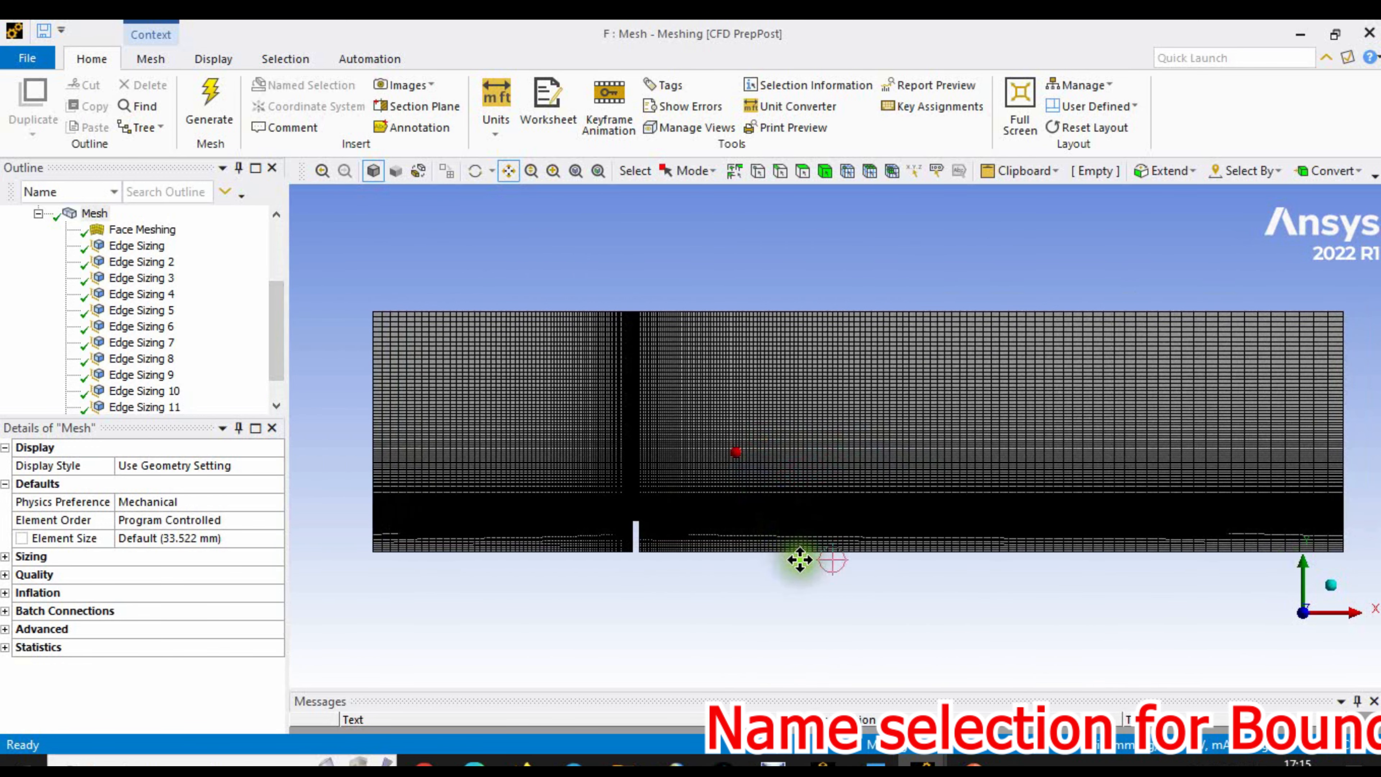
pyautogui.click(576, 171)
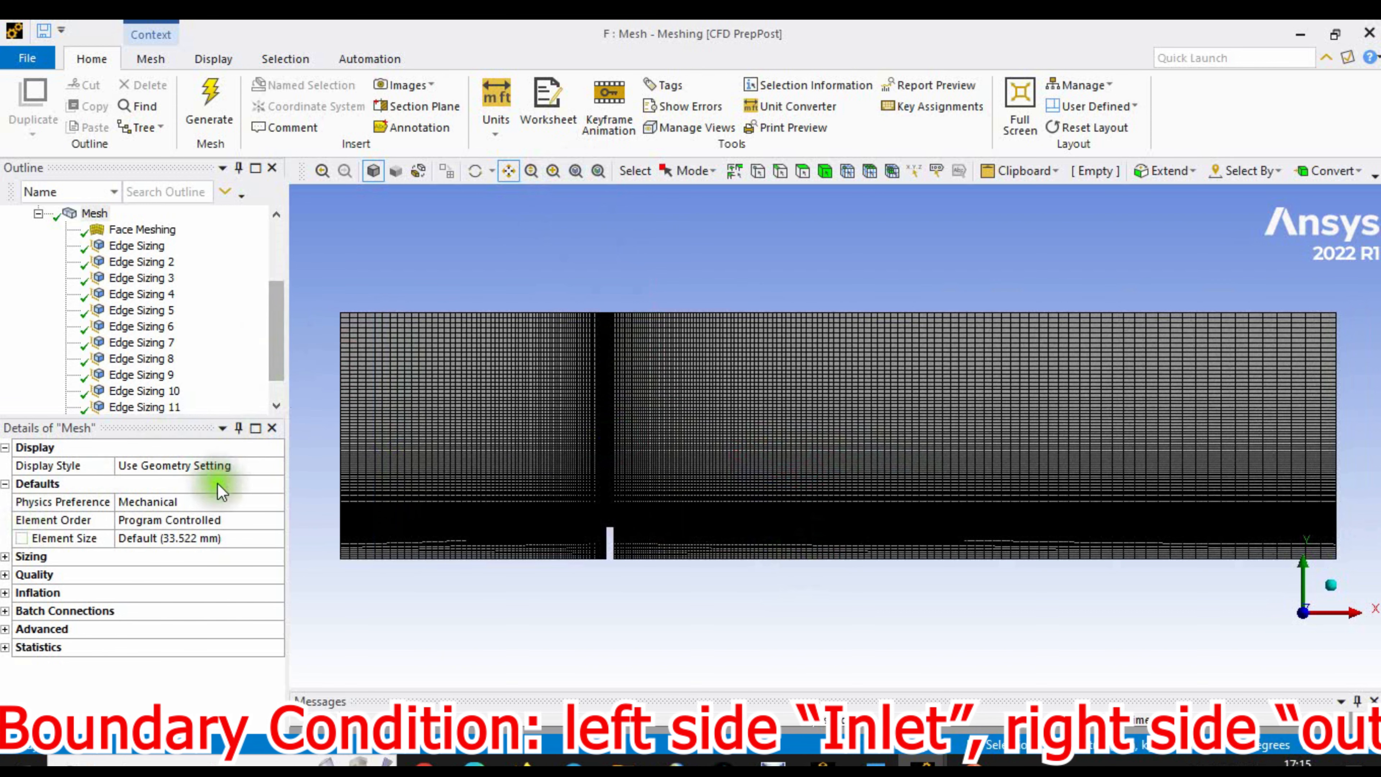
# - Check the mesh's quality settings and its node and element statistics
pyautogui.doubleClick(23, 575)
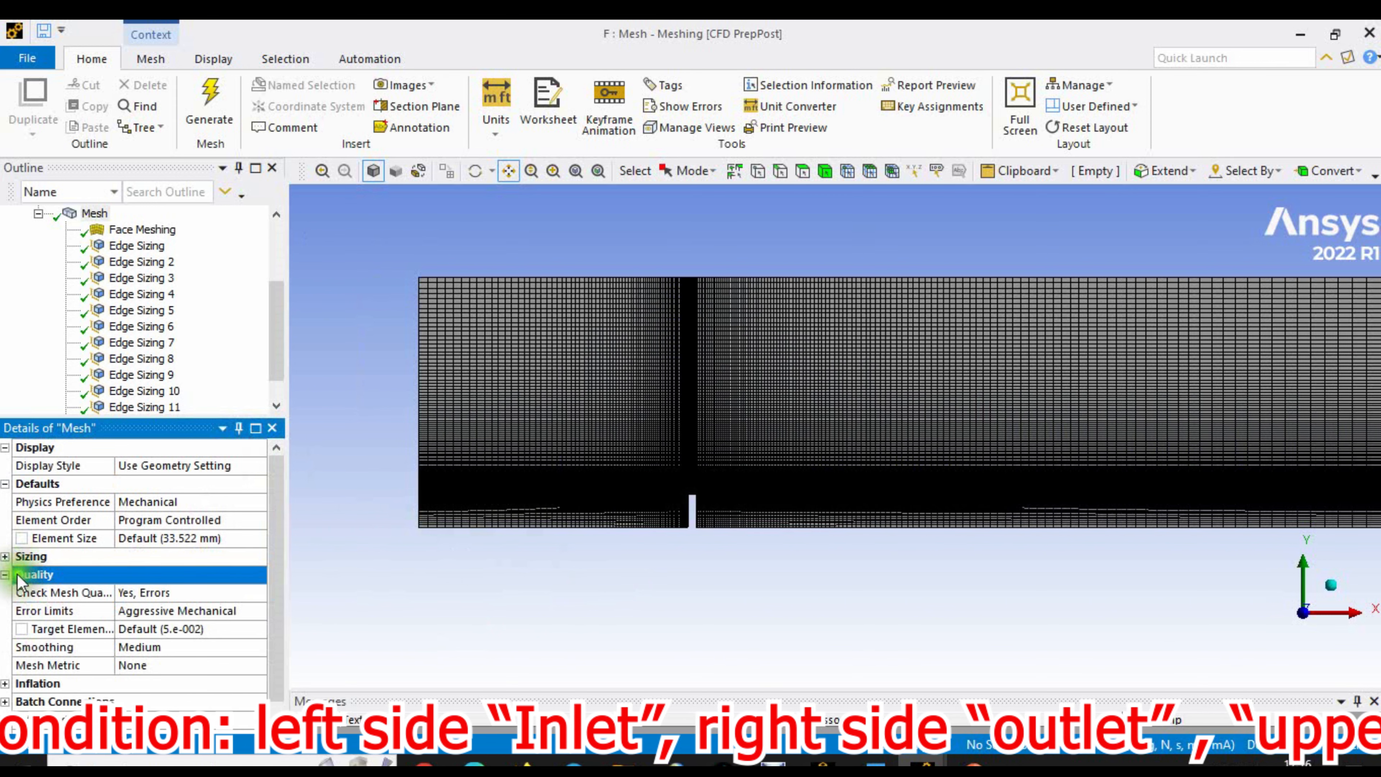
pyautogui.click(5, 575)
pyautogui.click(5, 647)
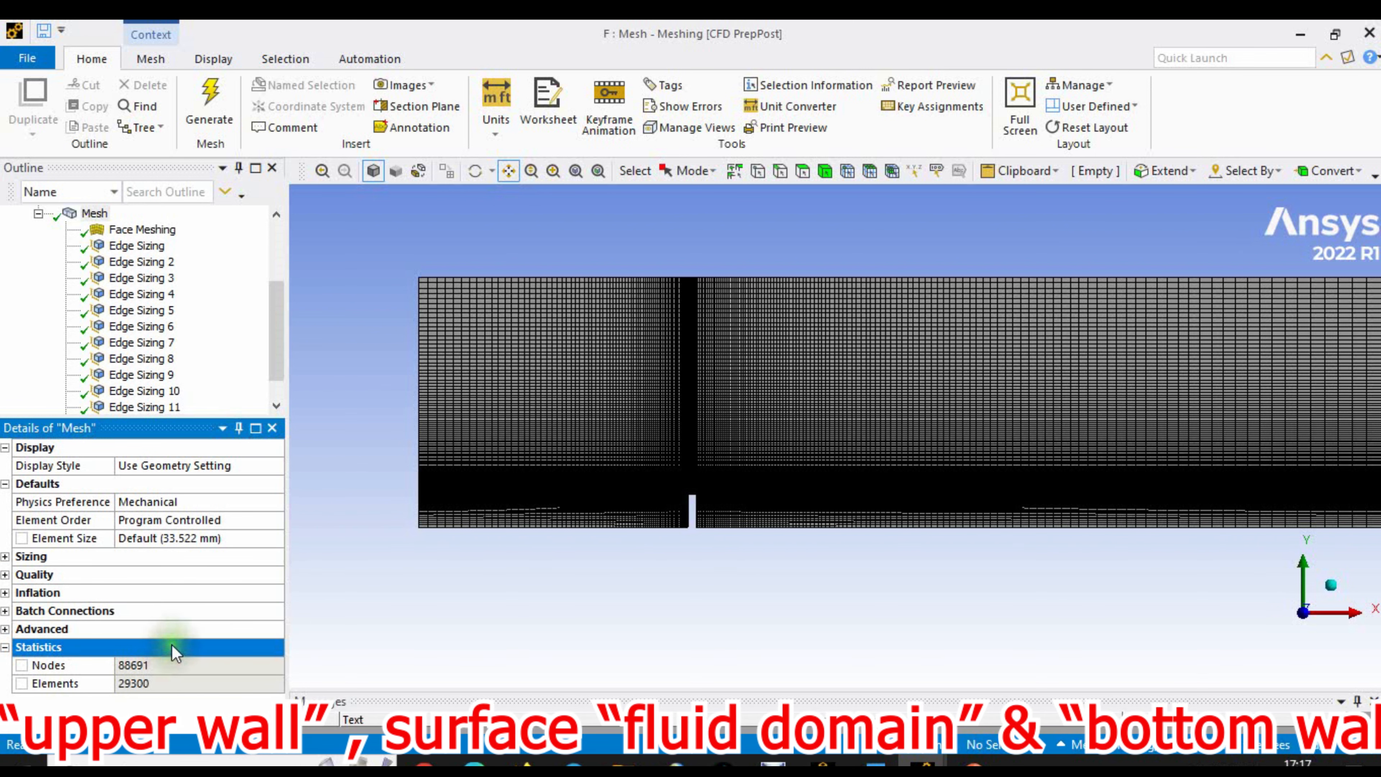
pyautogui.moveTo(274, 372); pyautogui.dragTo(275, 412)
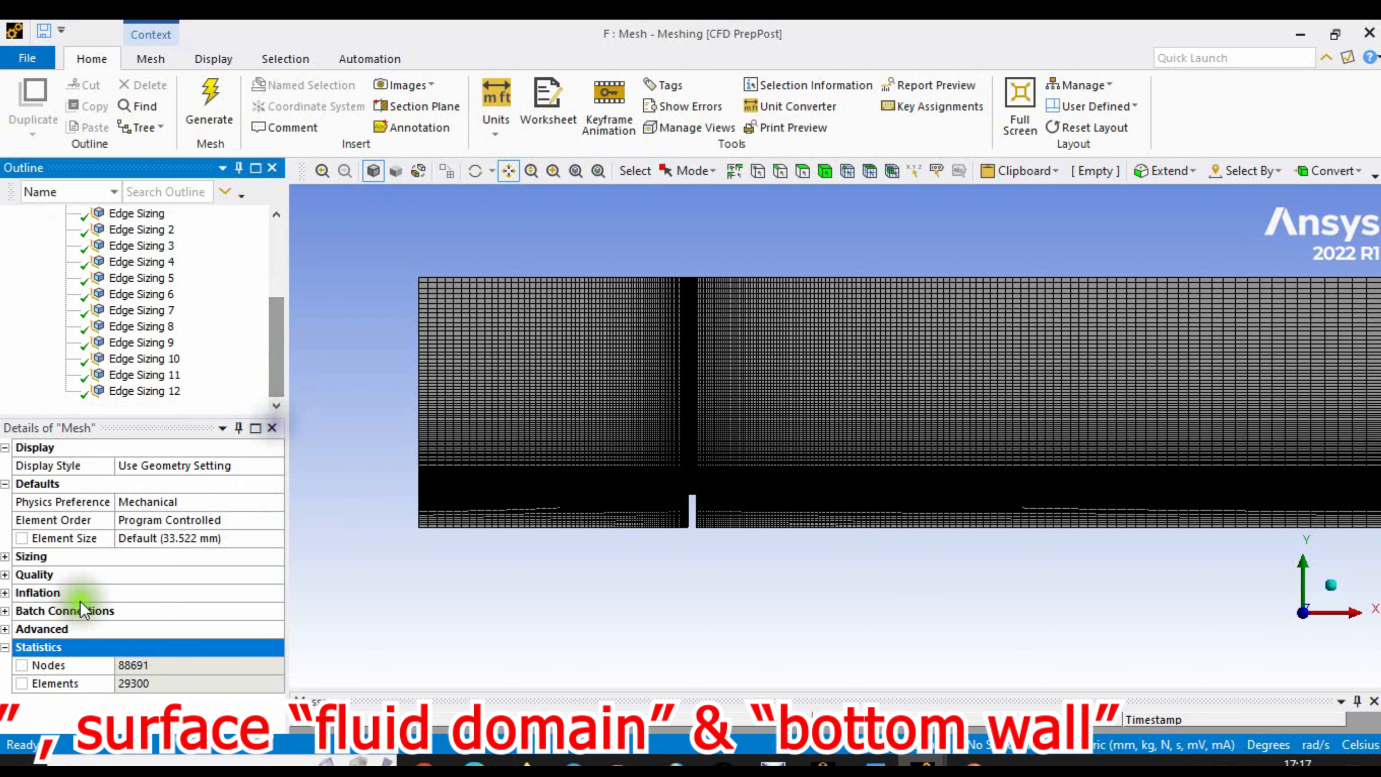
pyautogui.click(5, 646)
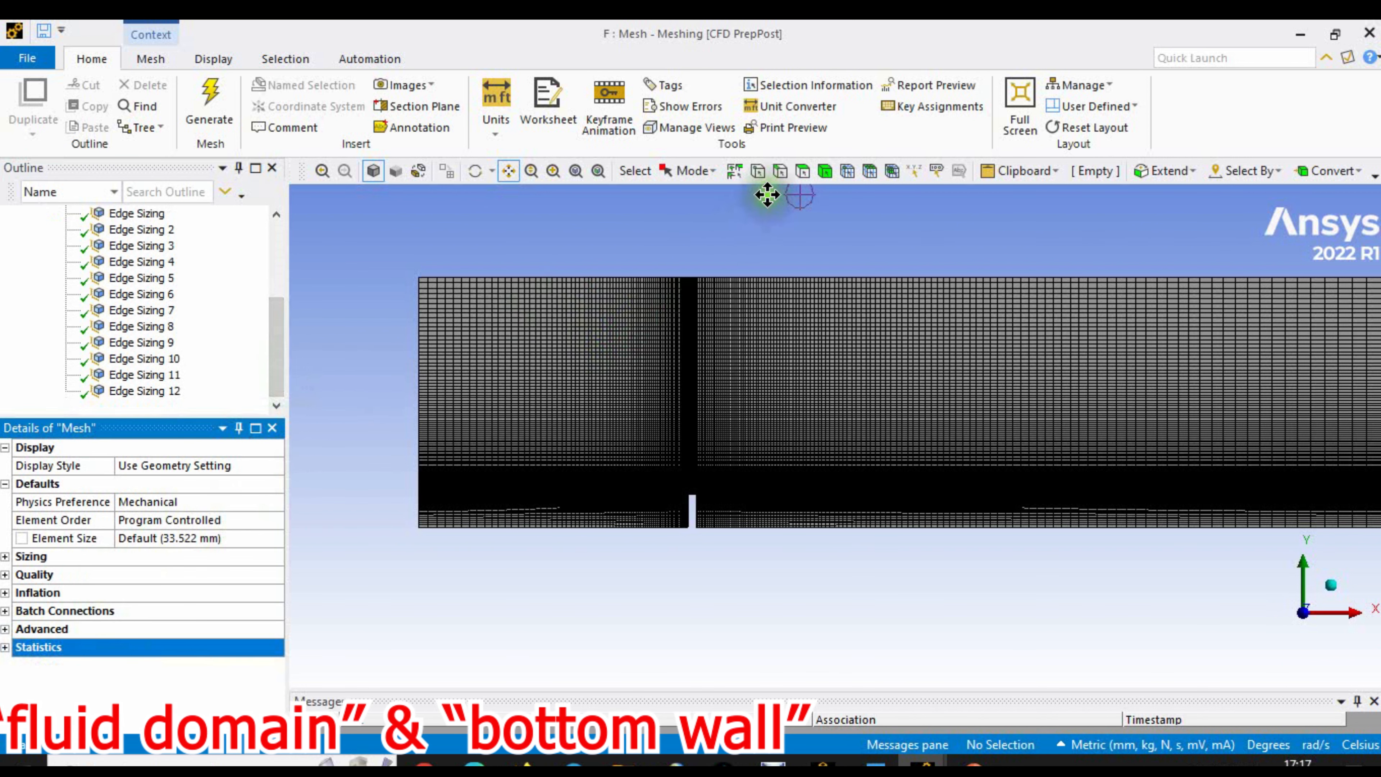
# - Display the domain's geometry in place of the mesh
pyautogui.click(782, 171)
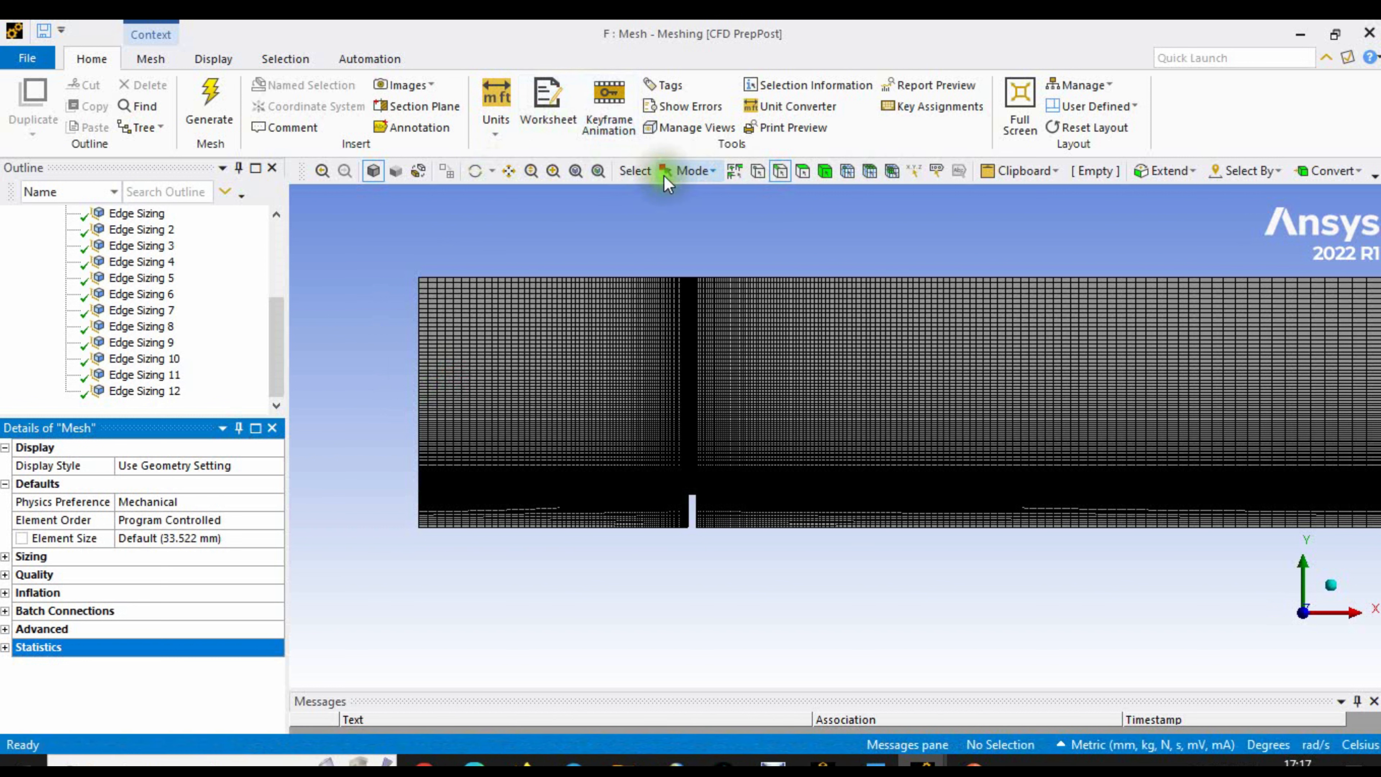
pyautogui.click(825, 171)
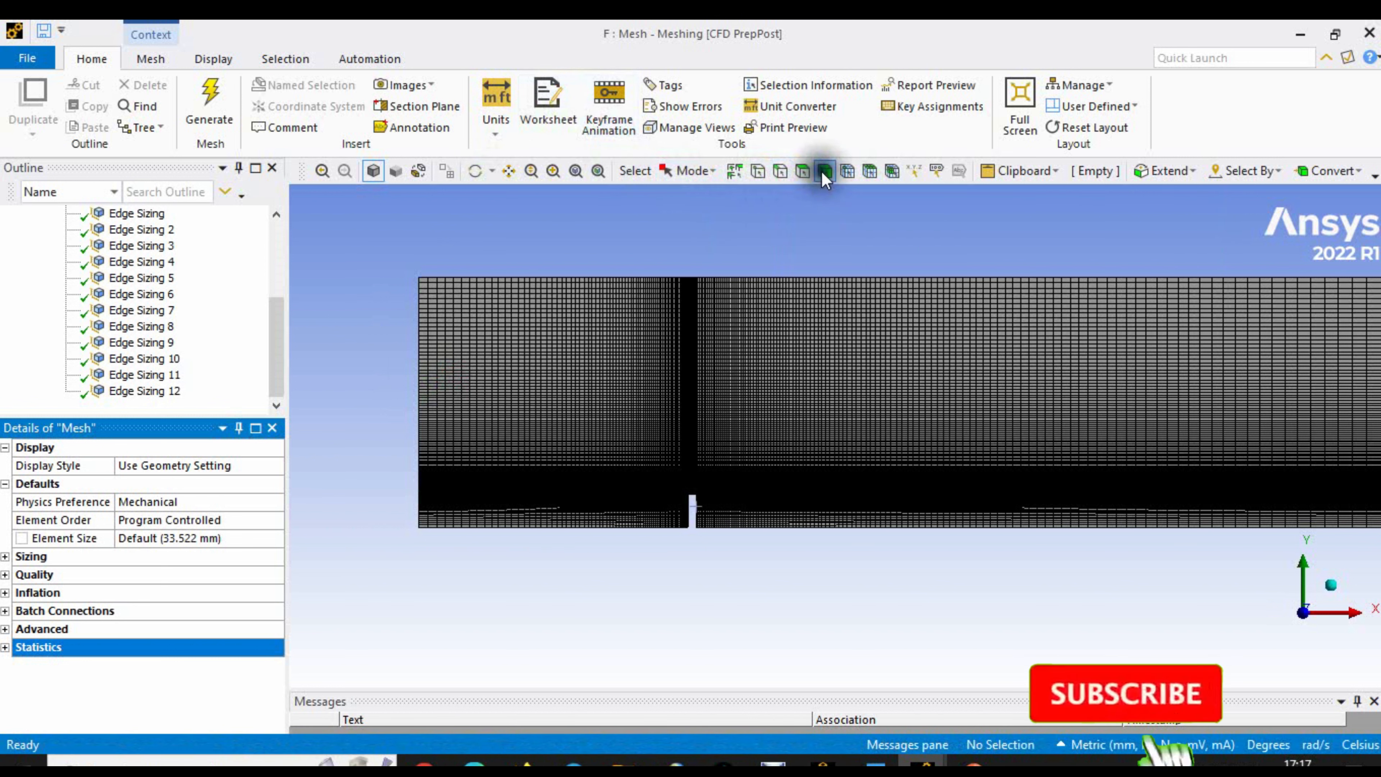
pyautogui.click(802, 172)
pyautogui.moveTo(275, 337); pyautogui.dragTo(298, 280)
pyautogui.click(117, 231)
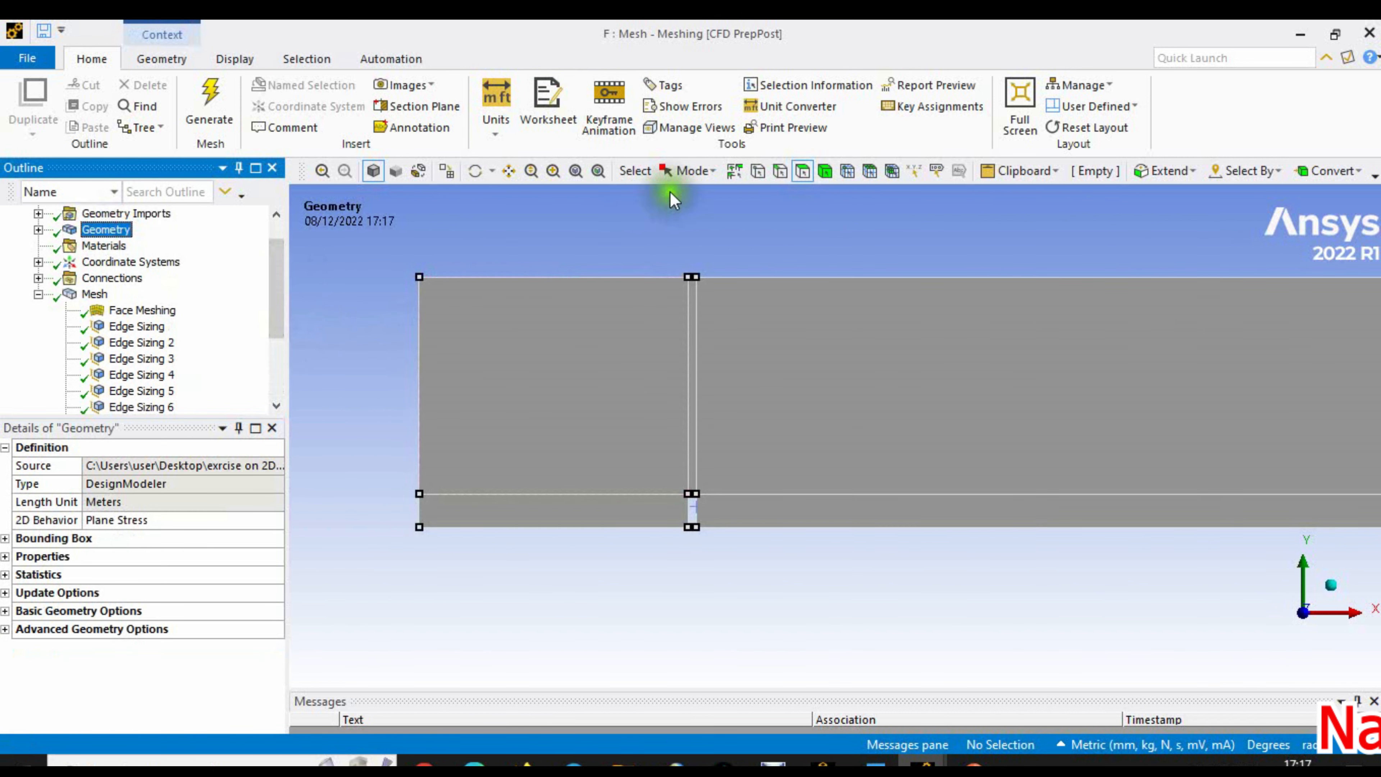
# - Create a named selection for the inlet from the two vertical edges on the domain's left side
pyautogui.click(780, 172)
pyautogui.scroll(-2, 515, 446)
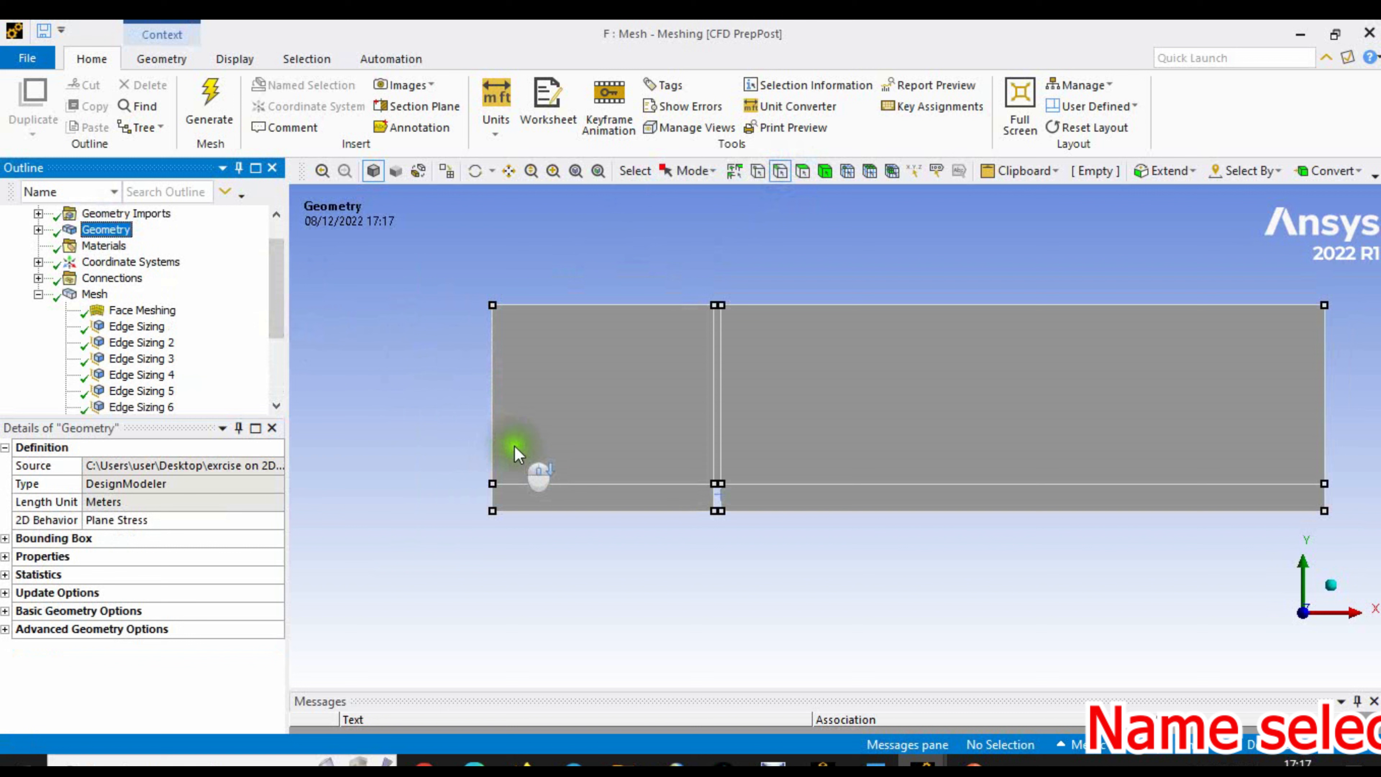
pyautogui.click(495, 417)
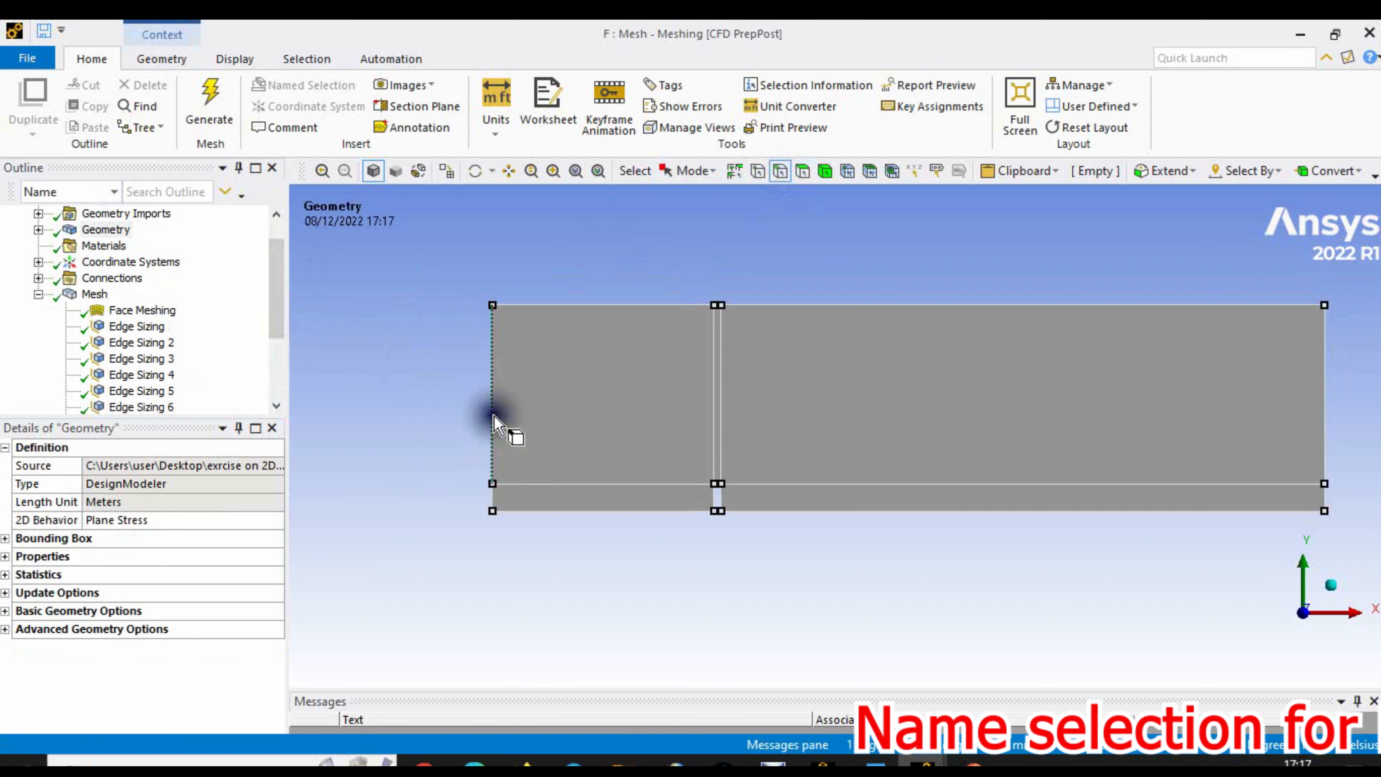
pyautogui.keyDown('ctrl'); pyautogui.click(491, 497); pyautogui.keyUp('ctrl')
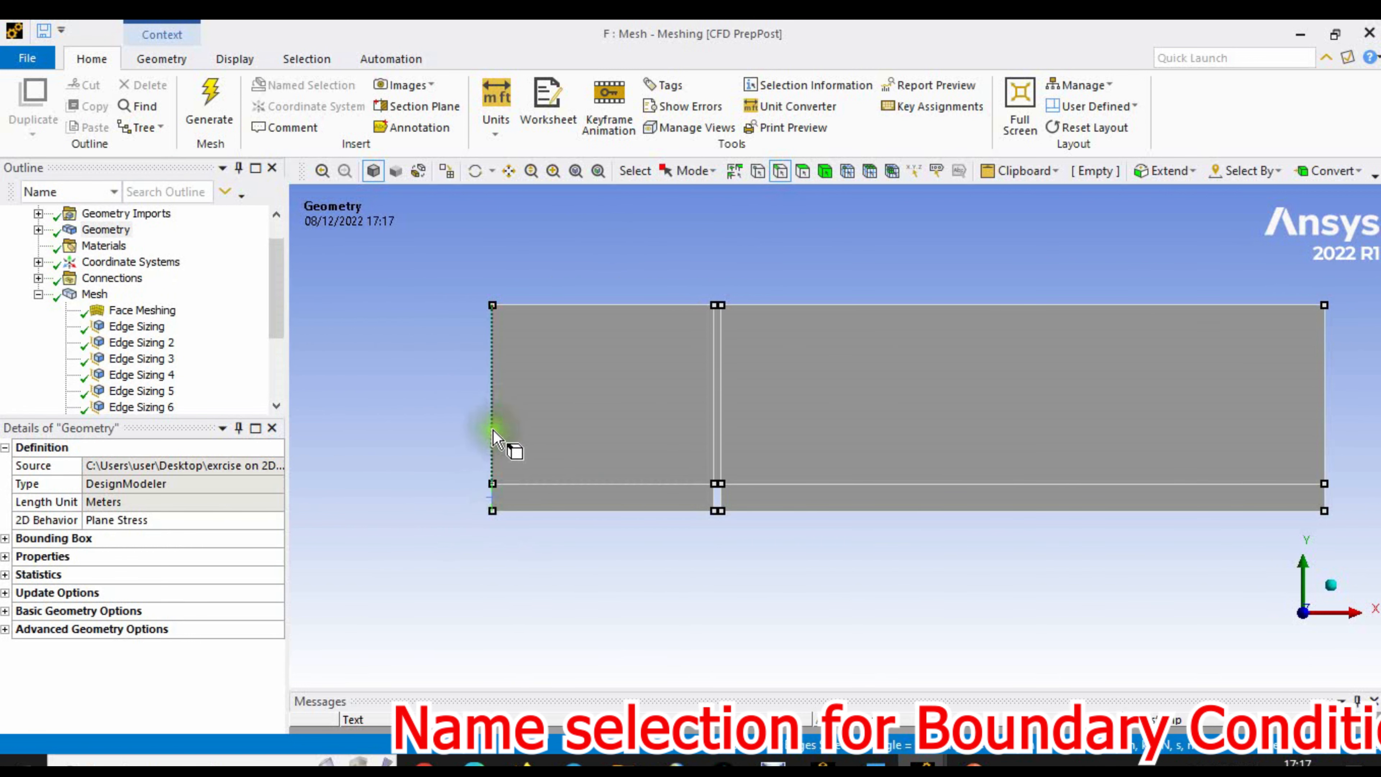
pyautogui.rightClick(493, 431)
pyautogui.click(616, 520)
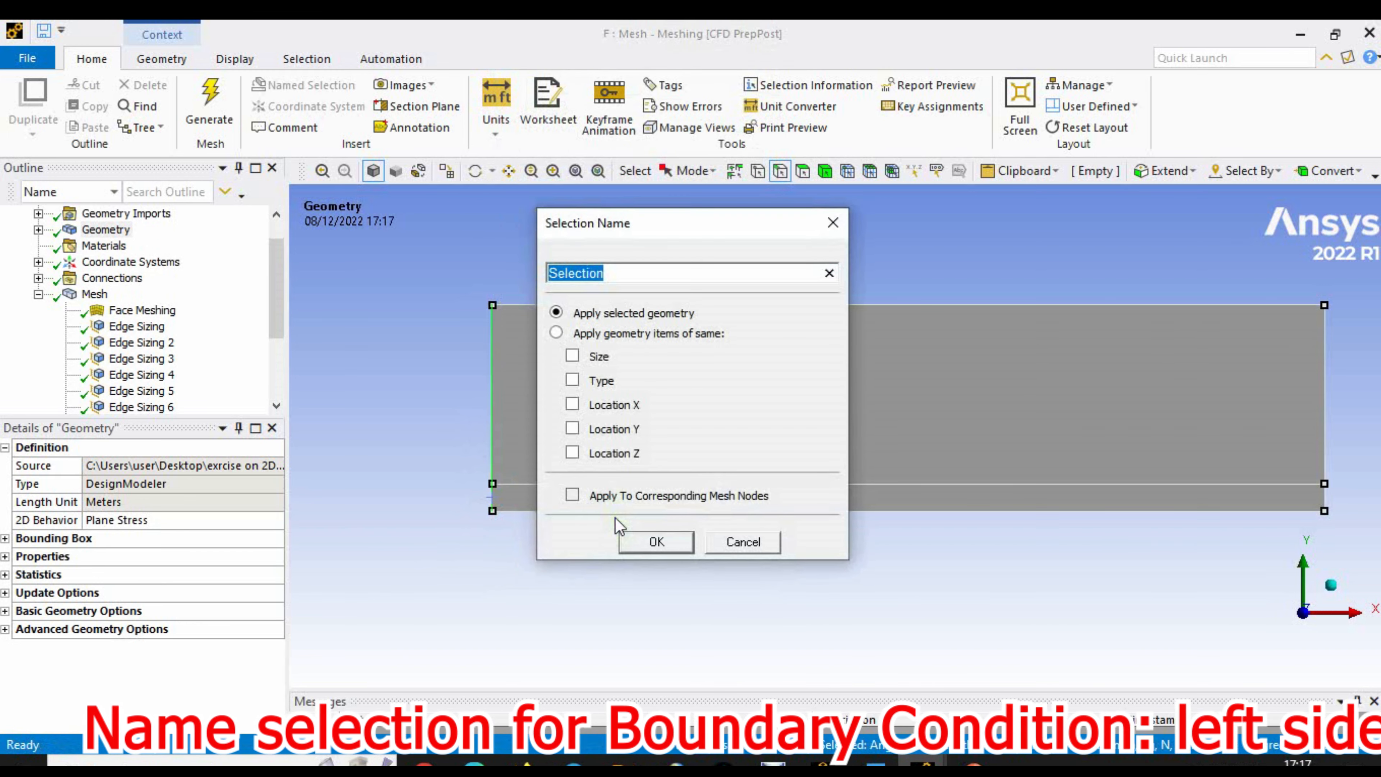
pyautogui.click(656, 541)
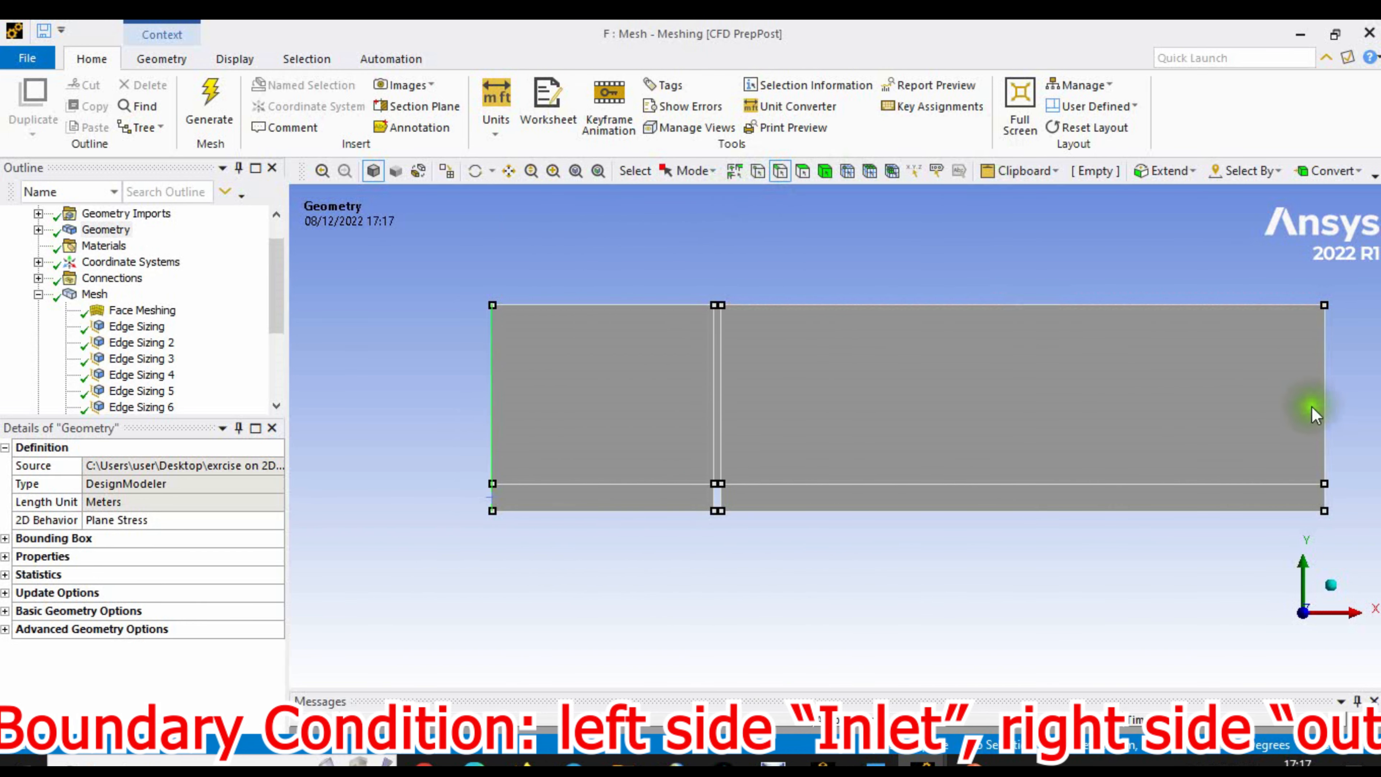
# - Create a named selection called outlet from the vertical edges on the domain's right side
pyautogui.click(1324, 402)
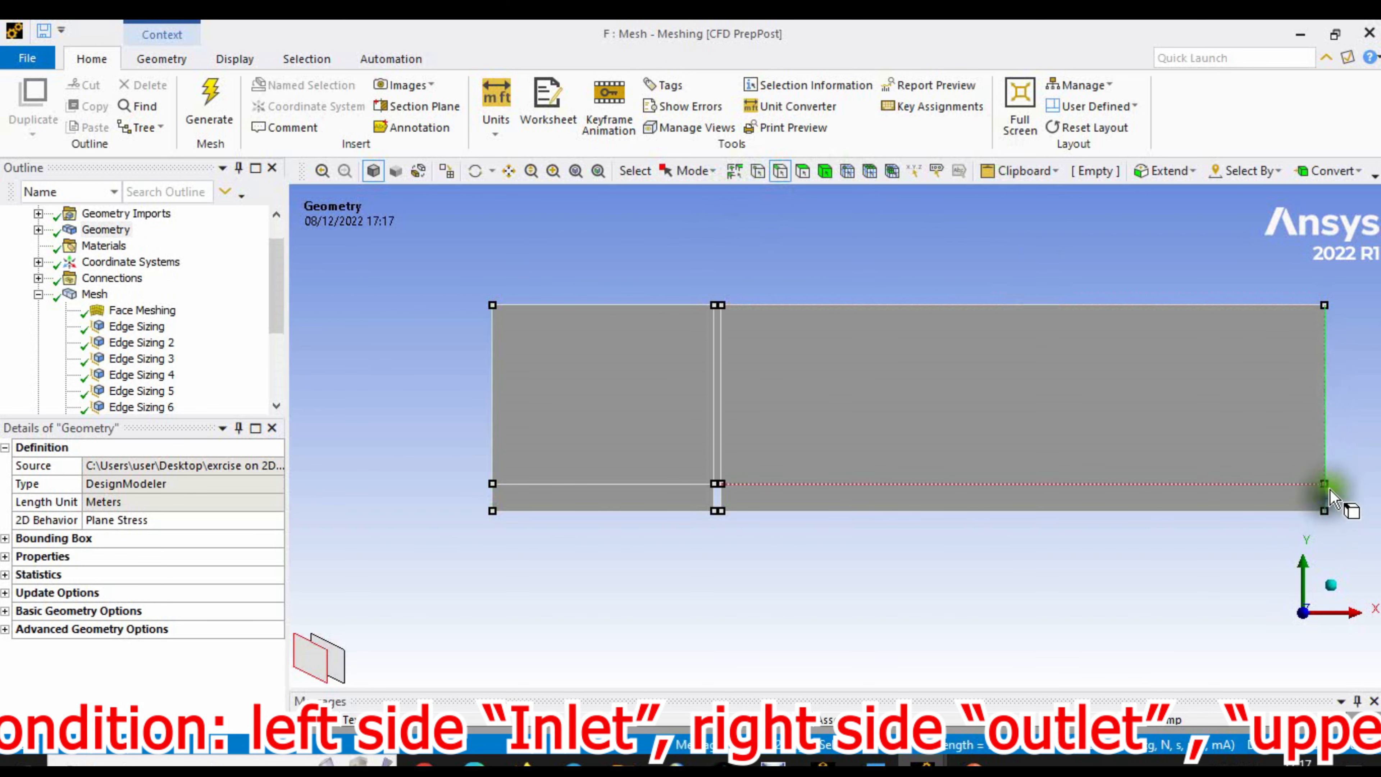
pyautogui.rightClick(1334, 457)
pyautogui.click(1223, 521)
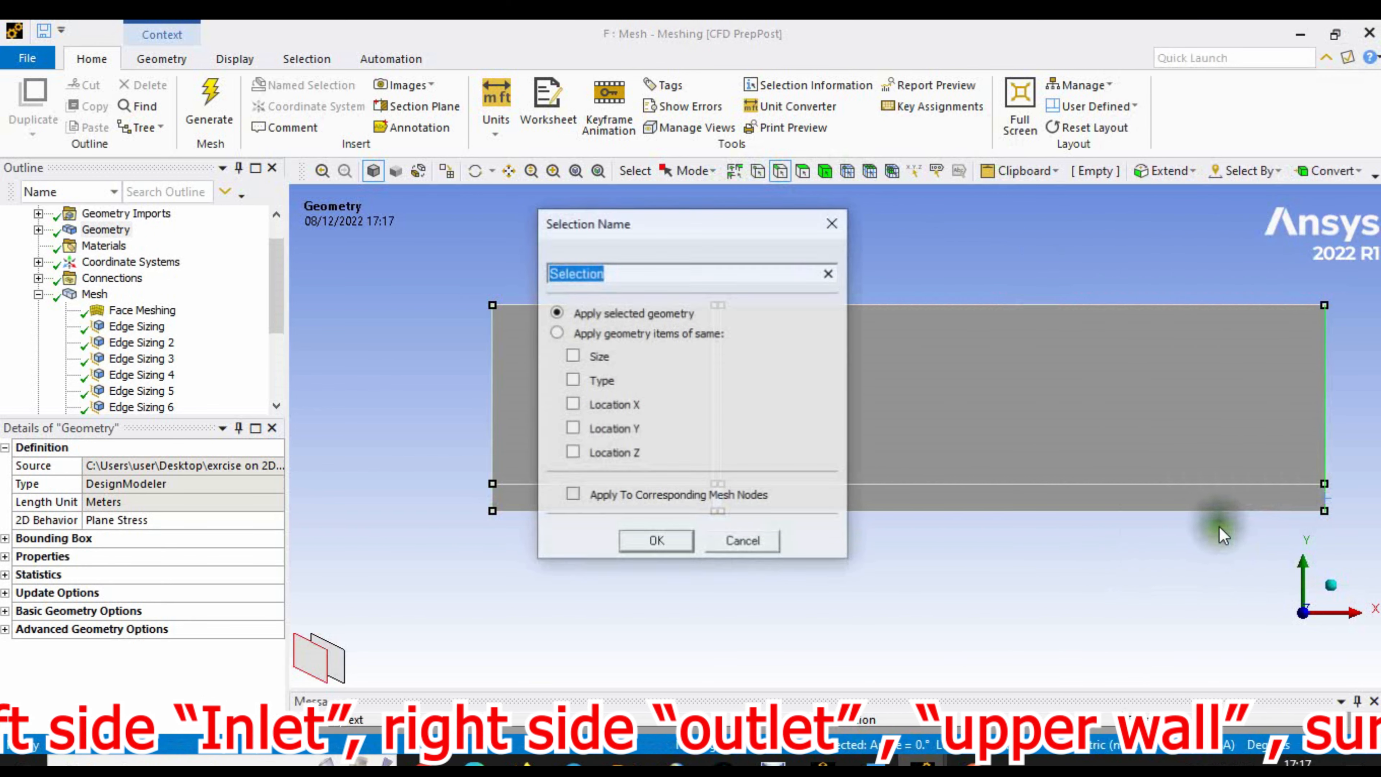
pyautogui.write('outlet')
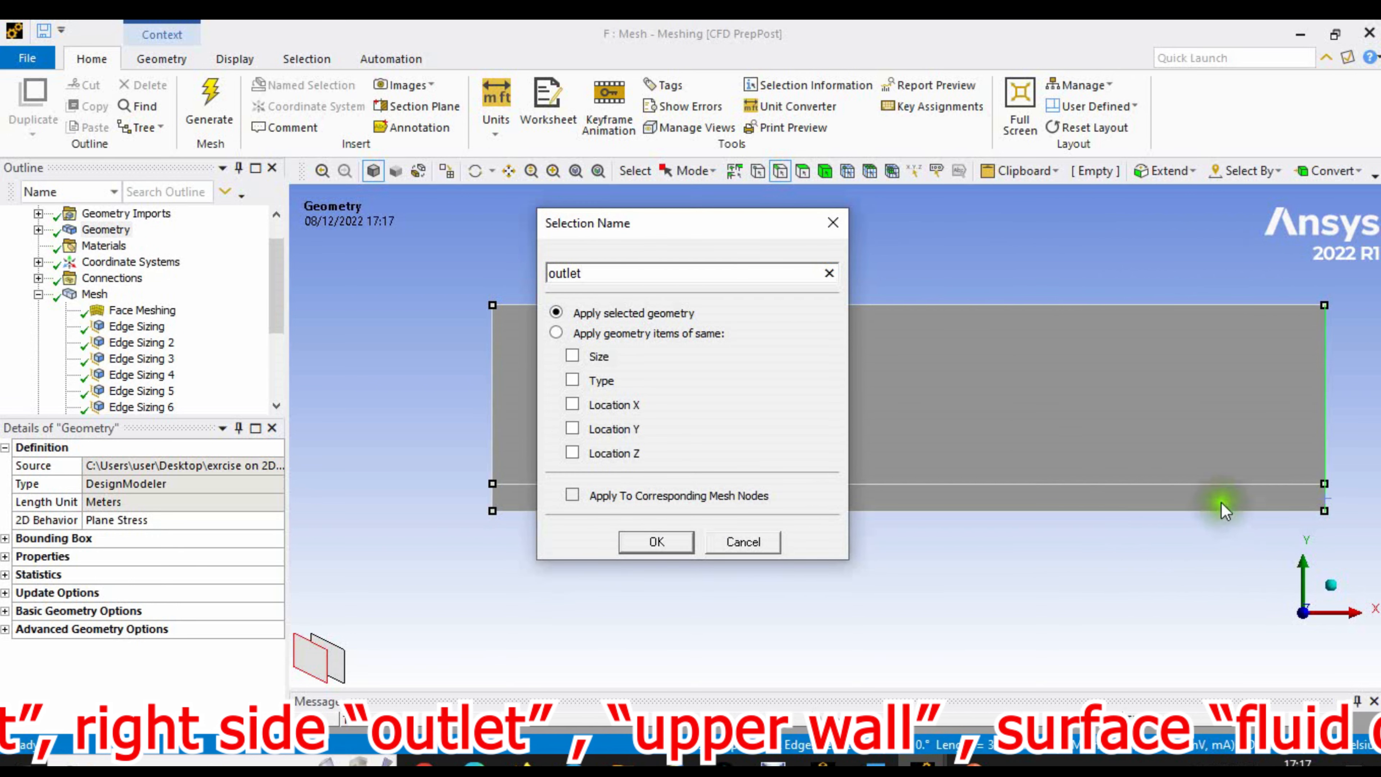
pyautogui.click(656, 538)
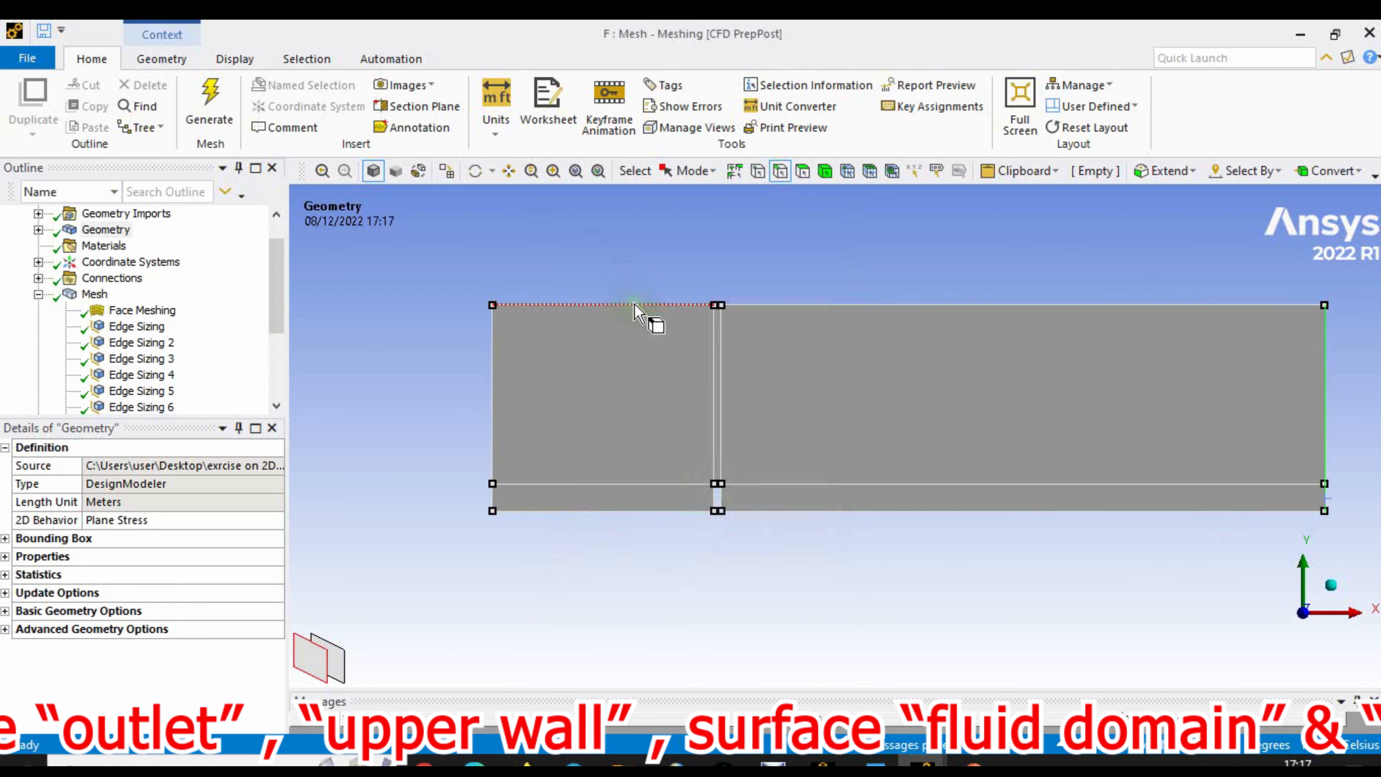
# - Create a named selection called upper_wall from the three horizontal edges along the domain's upper boundary
pyautogui.scroll(2, 601, 256)
pyautogui.scroll(2, 638, 216)
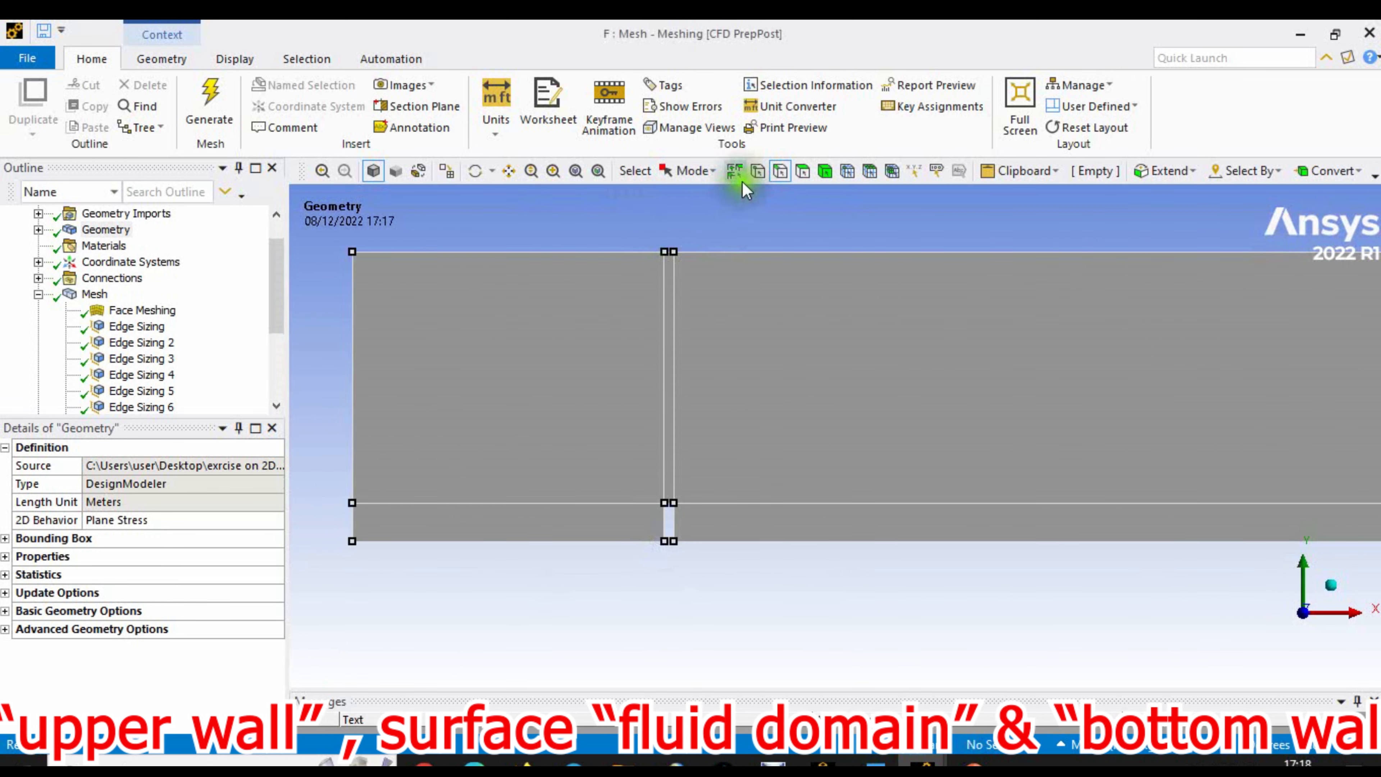
pyautogui.scroll(4, 530, 299)
pyautogui.moveTo(684, 225); pyautogui.dragTo(837, 243)
pyautogui.click(780, 170)
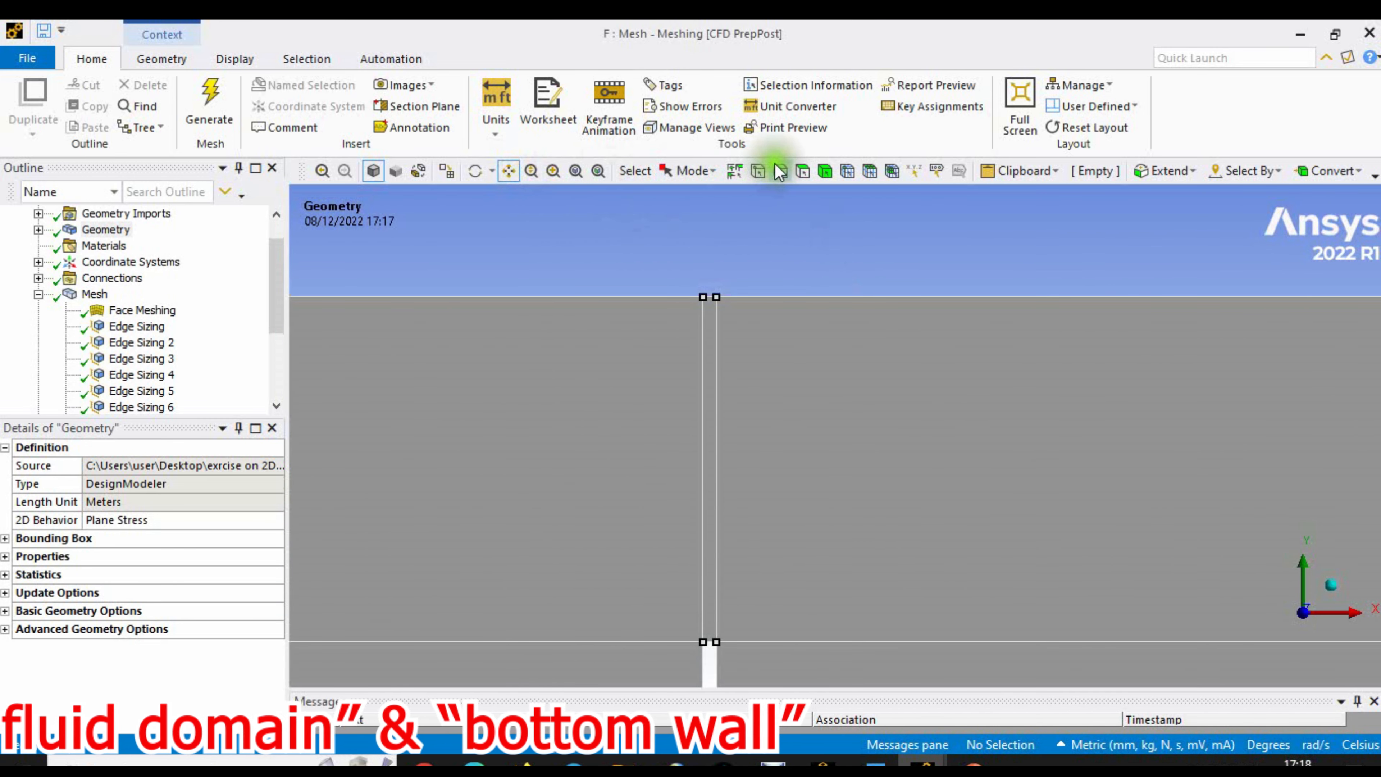
pyautogui.click(616, 297)
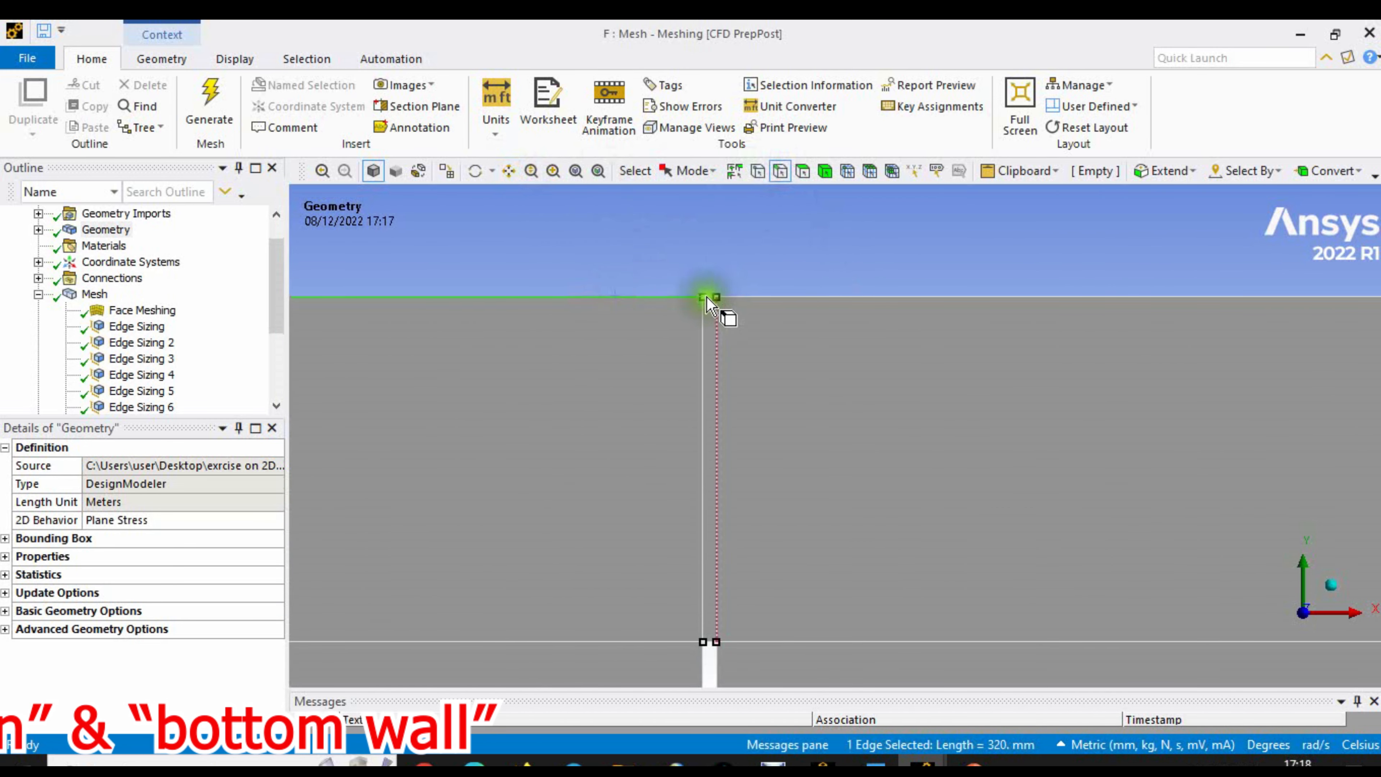
pyautogui.keyDown('ctrl'); pyautogui.click(755, 297); pyautogui.keyUp('ctrl')
pyautogui.scroll(3, 707, 272)
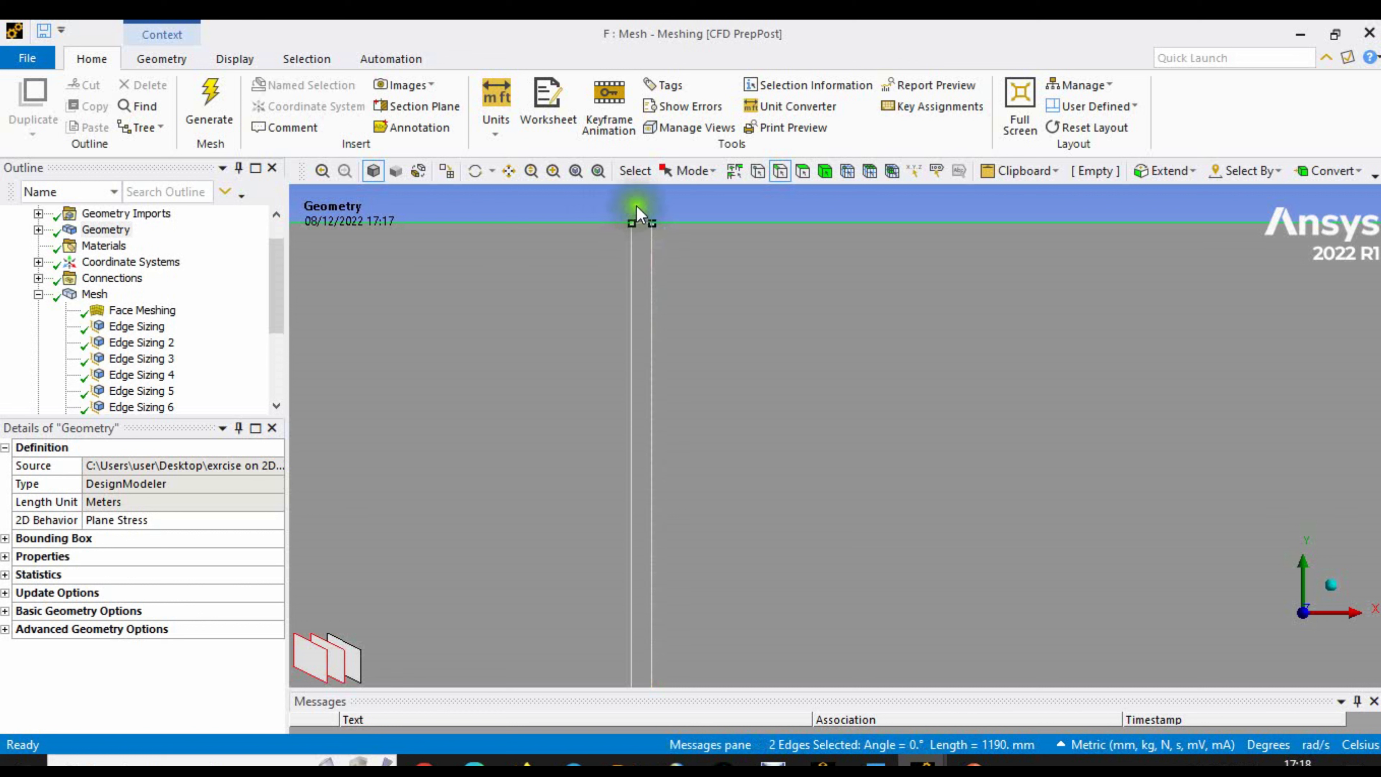
pyautogui.click(510, 174)
pyautogui.moveTo(542, 204); pyautogui.dragTo(594, 302)
pyautogui.scroll(4, 611, 296)
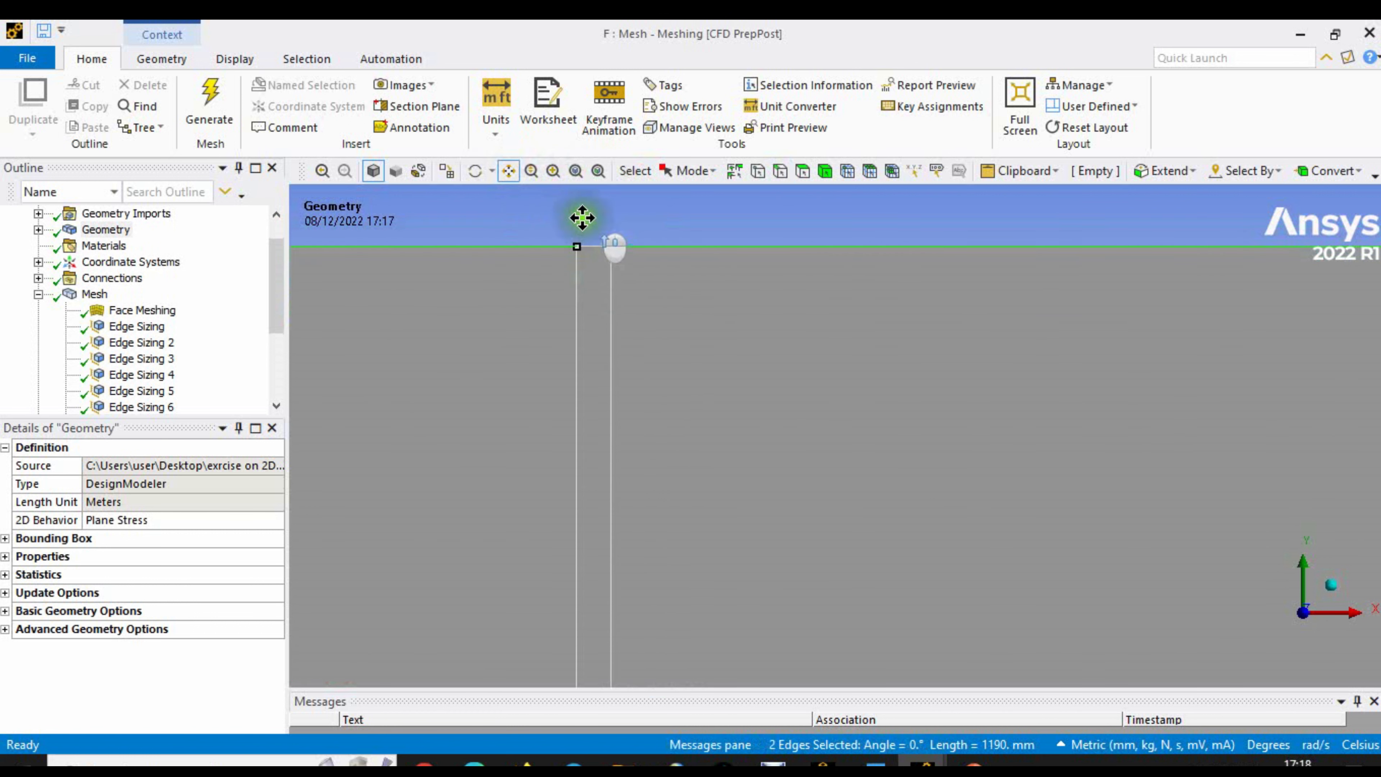
pyautogui.click(776, 174)
pyautogui.click(591, 260)
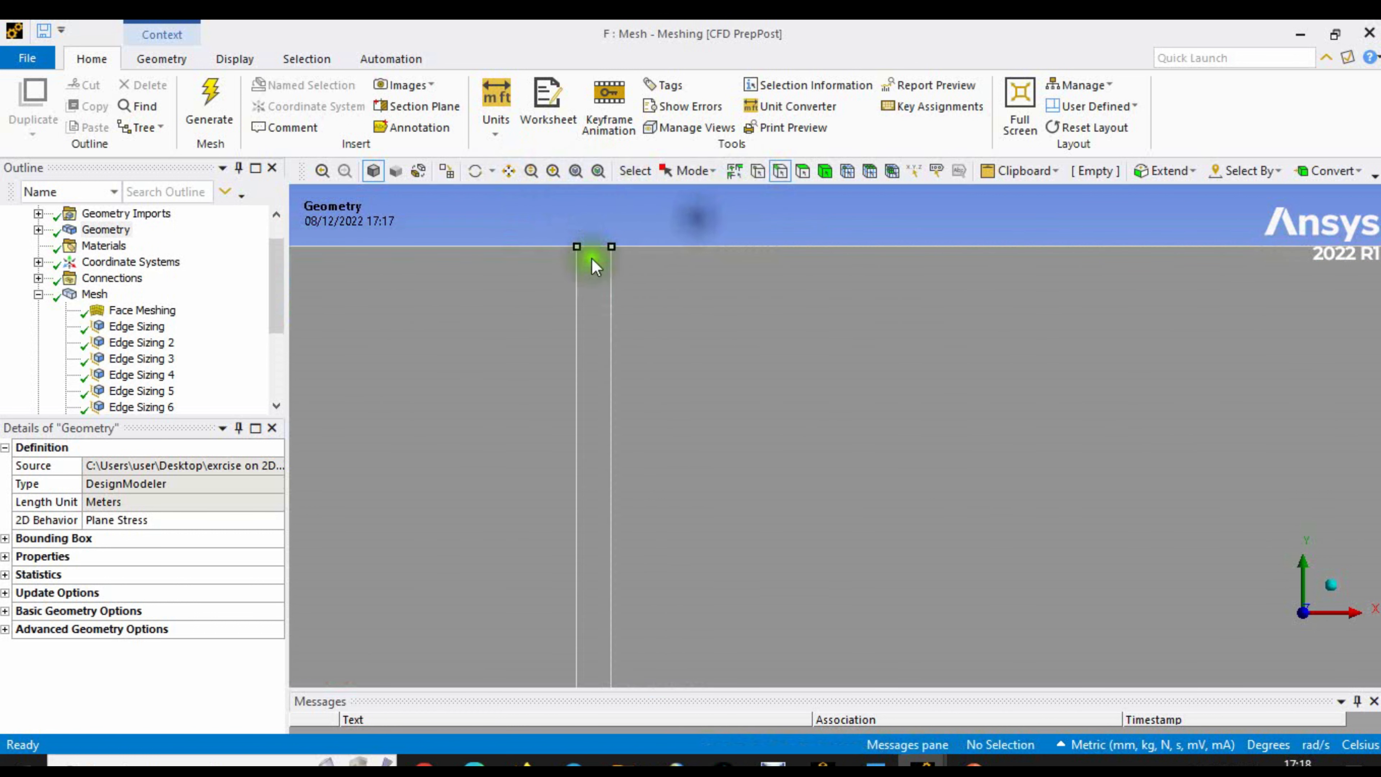
pyautogui.keyDown('ctrl'); pyautogui.click(534, 246); pyautogui.keyUp('ctrl')
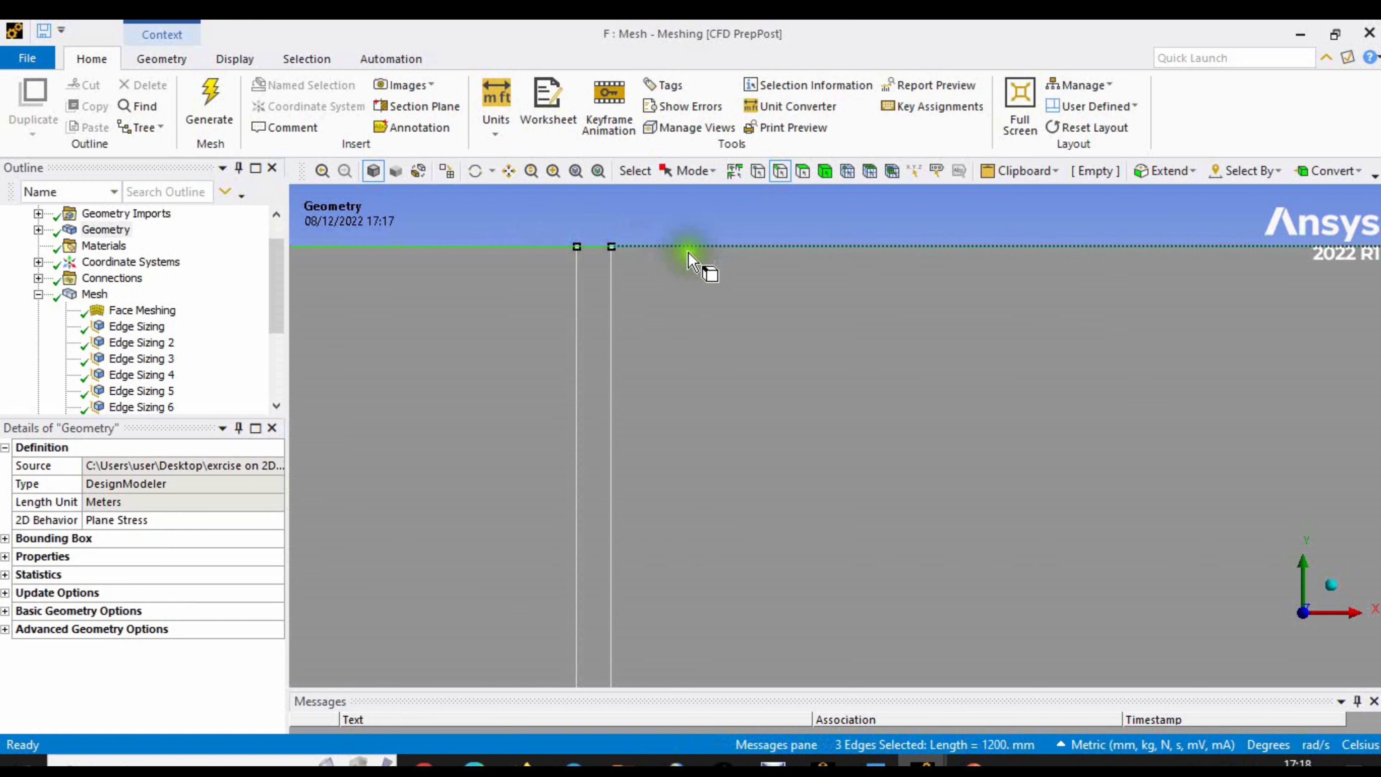
pyautogui.rightClick(697, 246)
pyautogui.click(810, 689)
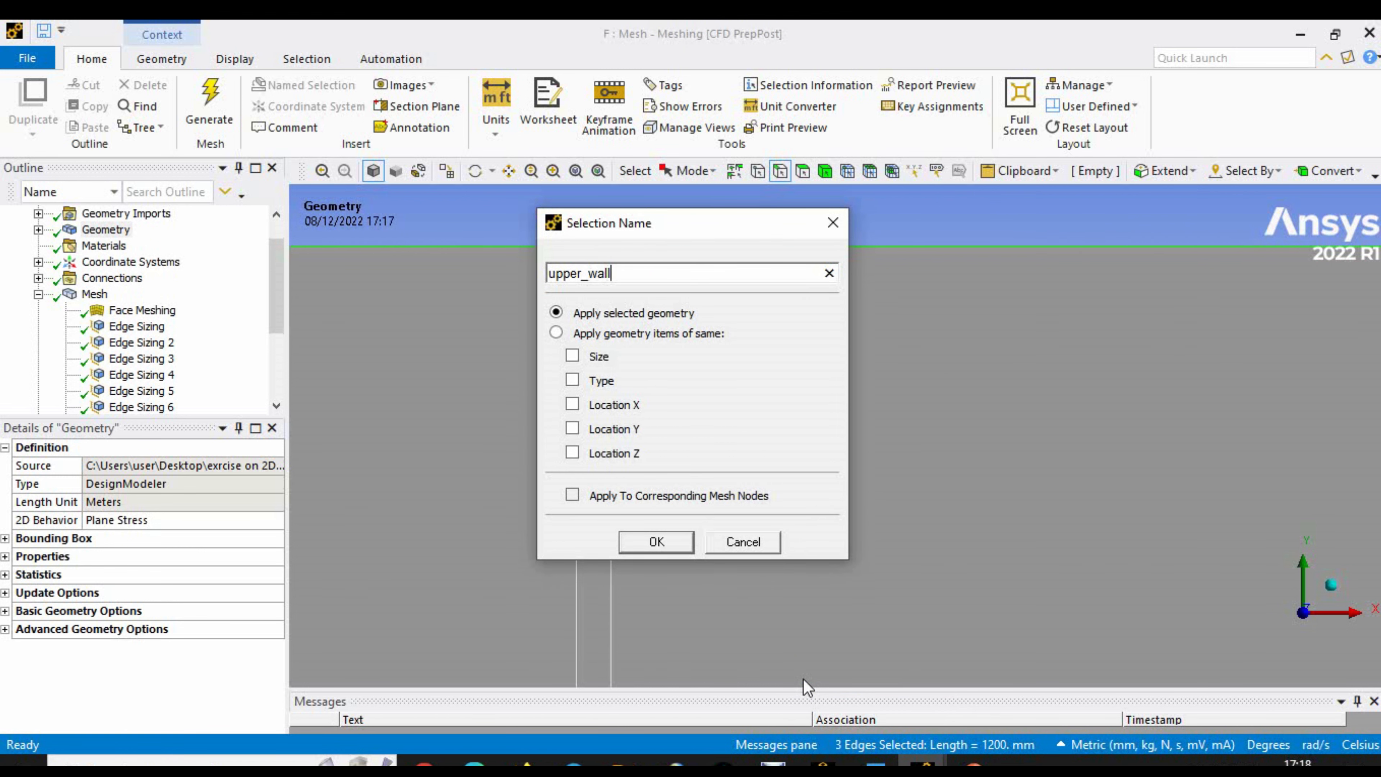
pyautogui.click(657, 542)
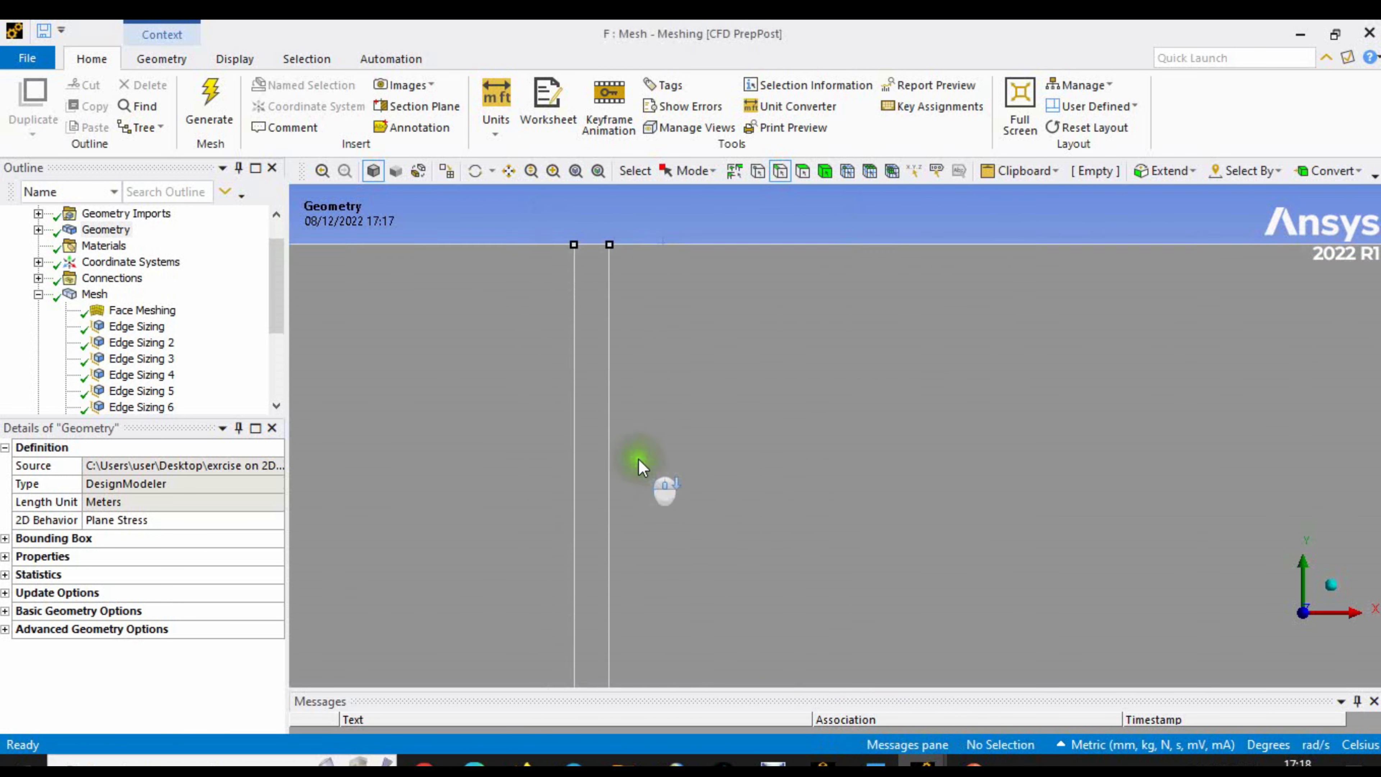
# - Create a named selection called bottom_wall from the two lower boundary edges and the three edges around the narrow notch
pyautogui.scroll(-4, 724, 564)
pyautogui.scroll(1, 757, 353)
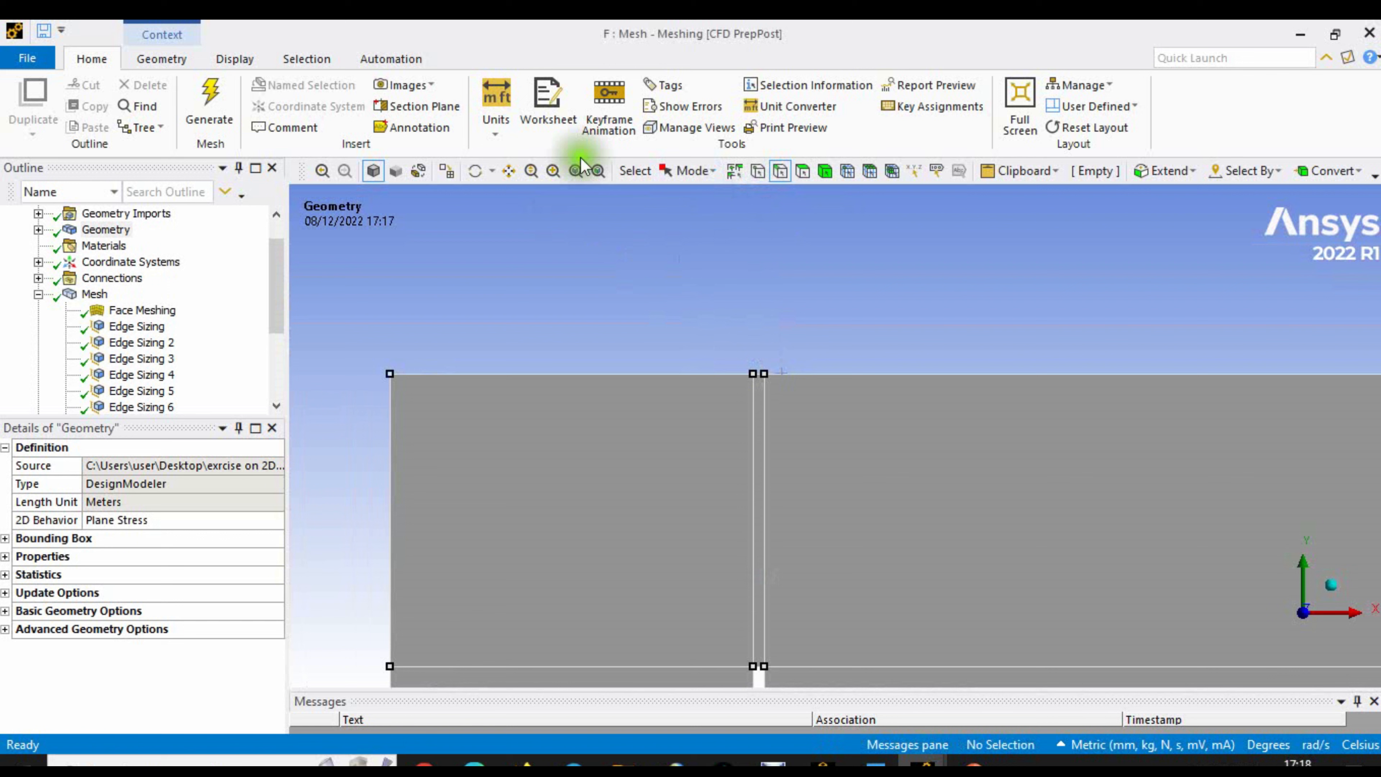
pyautogui.click(504, 177)
pyautogui.moveTo(766, 531); pyautogui.dragTo(782, 309)
pyautogui.scroll(4, 731, 441)
pyautogui.scroll(2, 786, 382)
pyautogui.moveTo(750, 399); pyautogui.dragTo(940, 344)
pyautogui.scroll(7, 829, 354)
pyautogui.scroll(3, 932, 362)
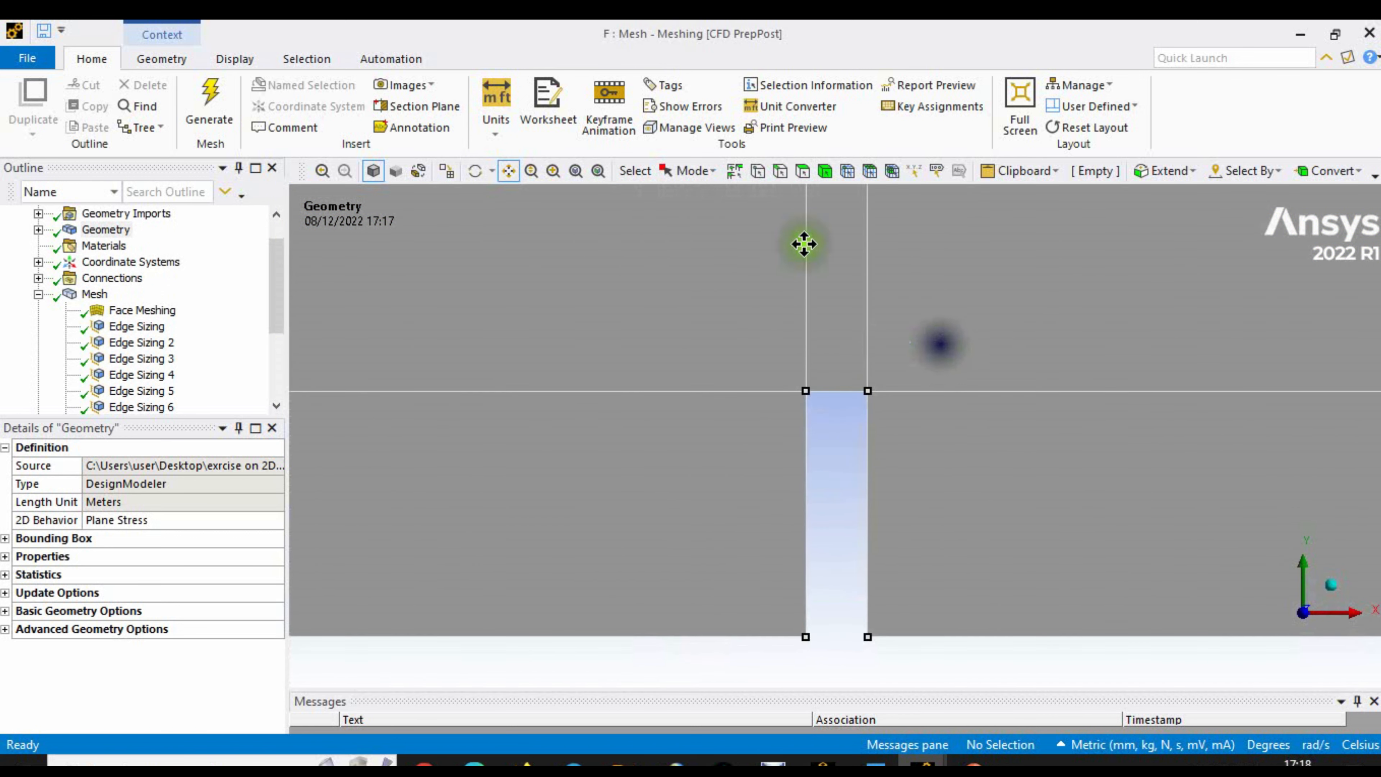
pyautogui.click(803, 171)
pyautogui.click(552, 641)
pyautogui.click(566, 641)
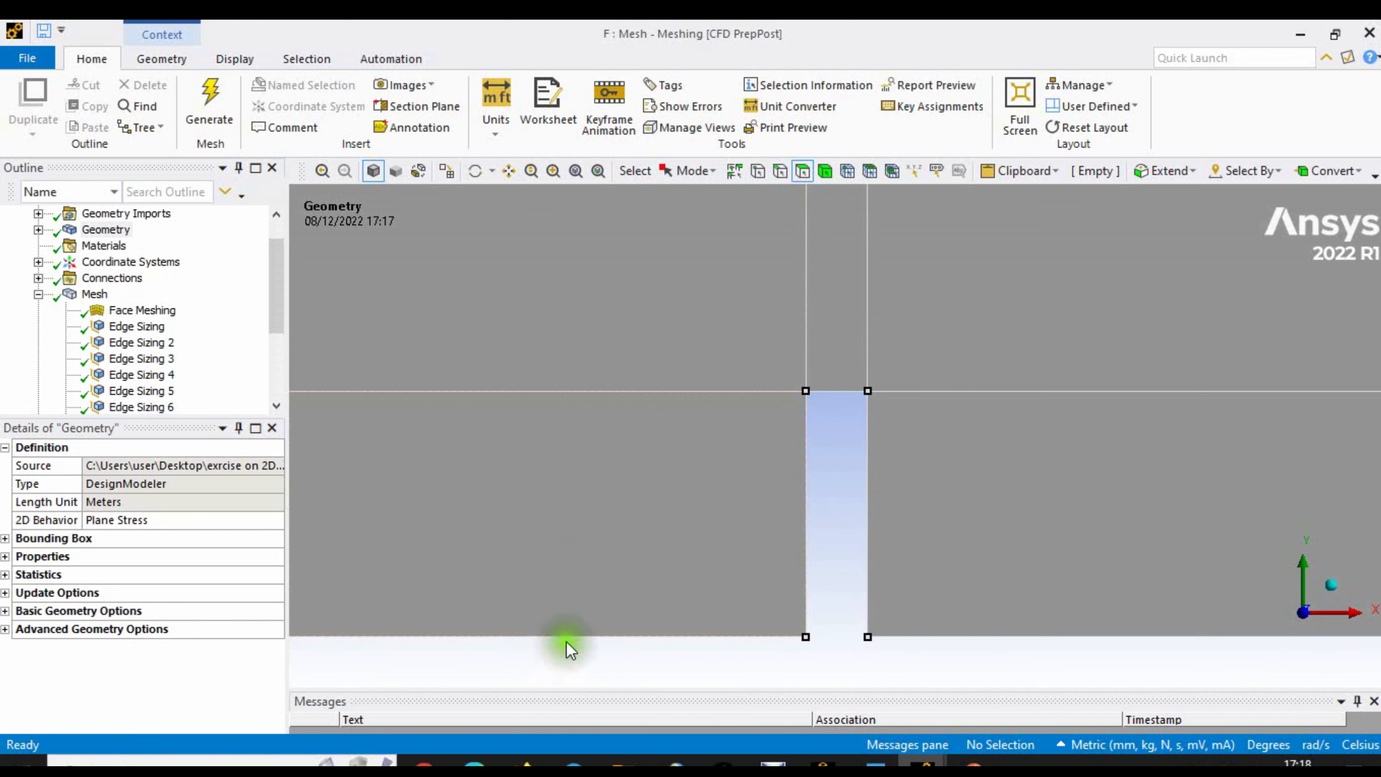
pyautogui.click(781, 171)
pyautogui.click(602, 637)
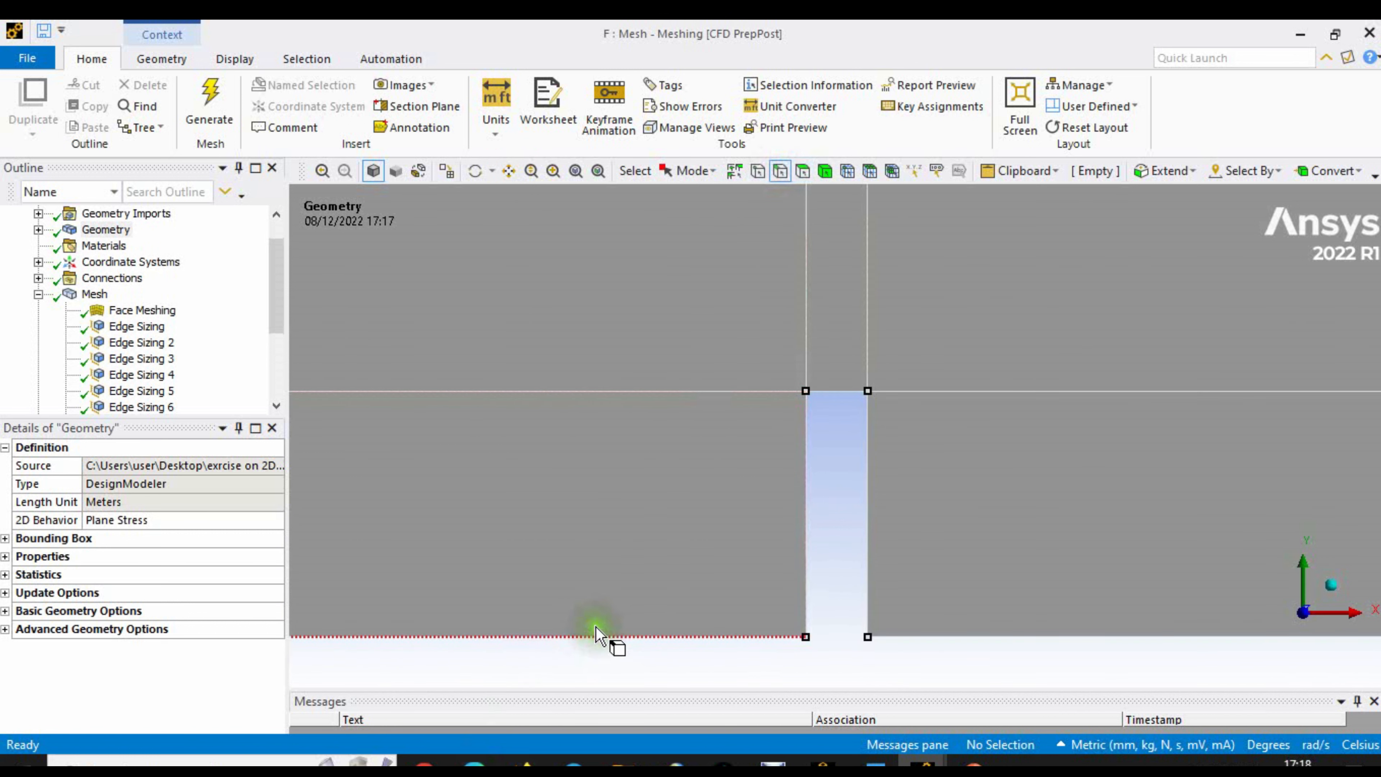
pyautogui.keyDown('ctrl'); pyautogui.click(807, 551); pyautogui.keyUp('ctrl')
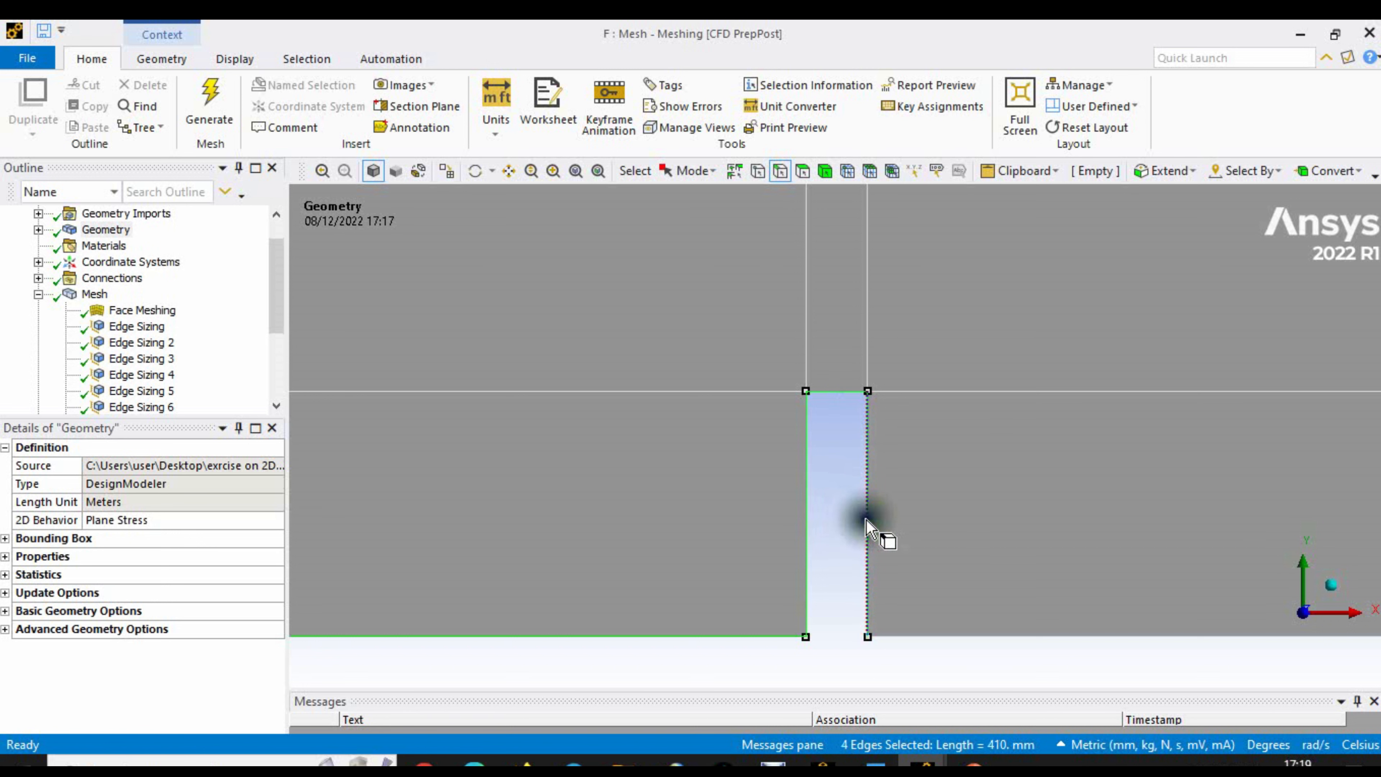
pyautogui.keyDown('ctrl'); pyautogui.click(946, 636); pyautogui.keyUp('ctrl')
pyautogui.rightClick(920, 638)
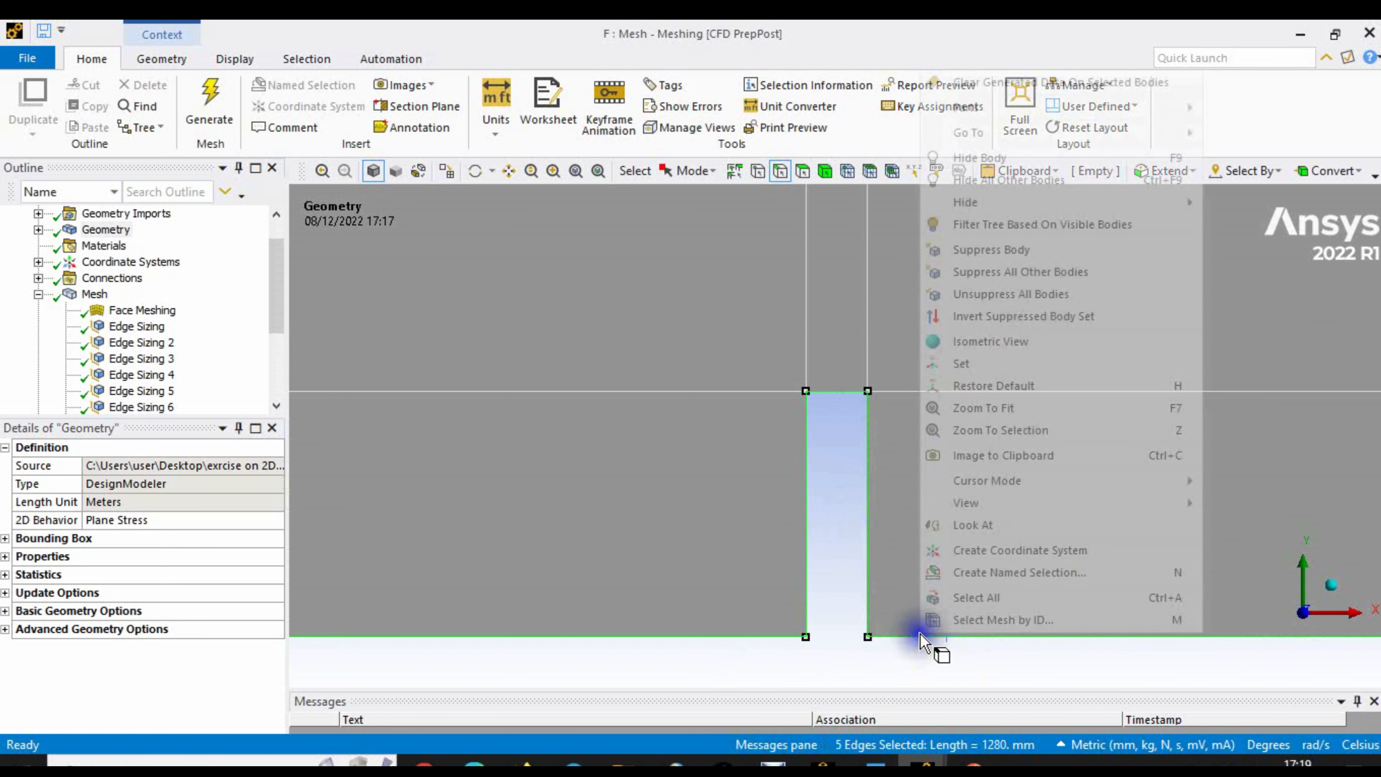
pyautogui.click(979, 572)
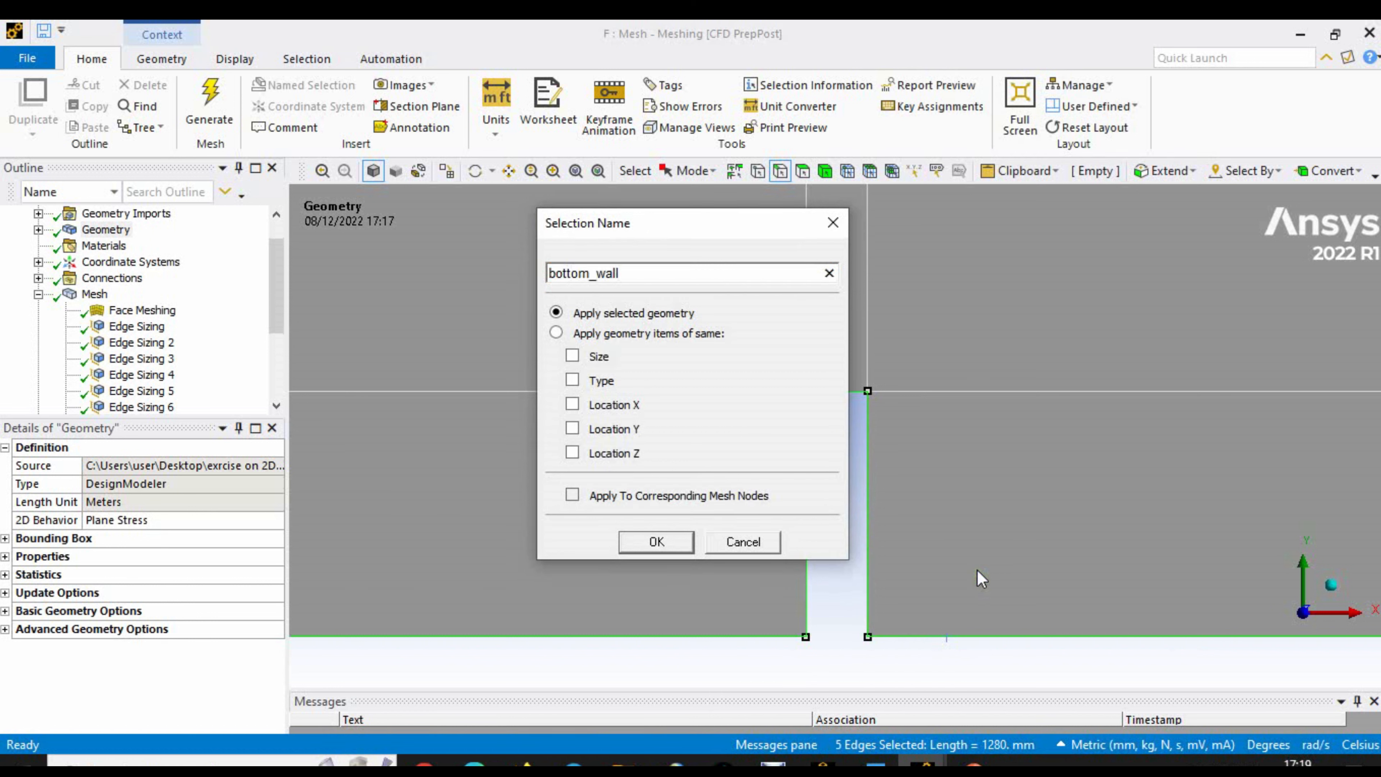
pyautogui.click(658, 542)
# - Fit the whole domain in view and highlight the inlet, outlet, upper_wall and bottom_wall named selections together
pyautogui.scroll(-5, 580, 527)
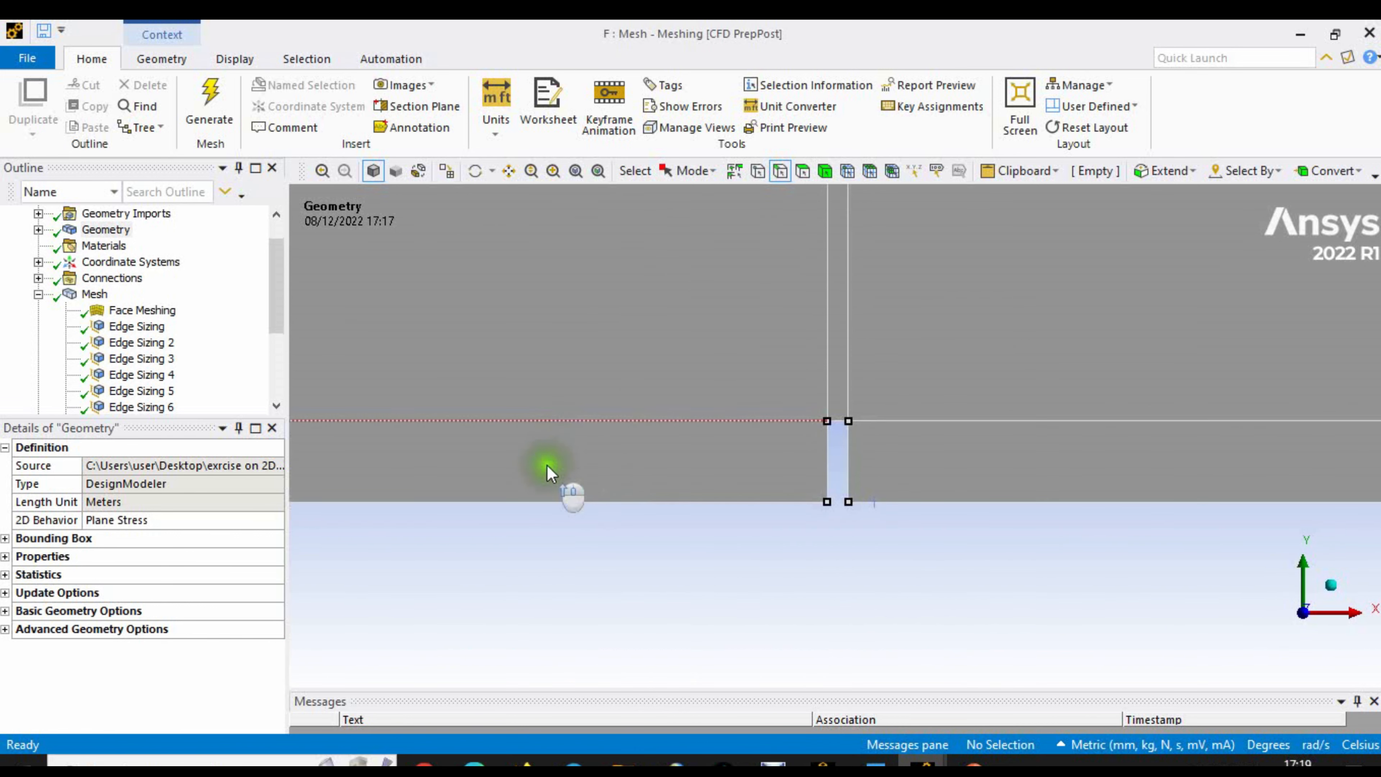
pyautogui.click(568, 170)
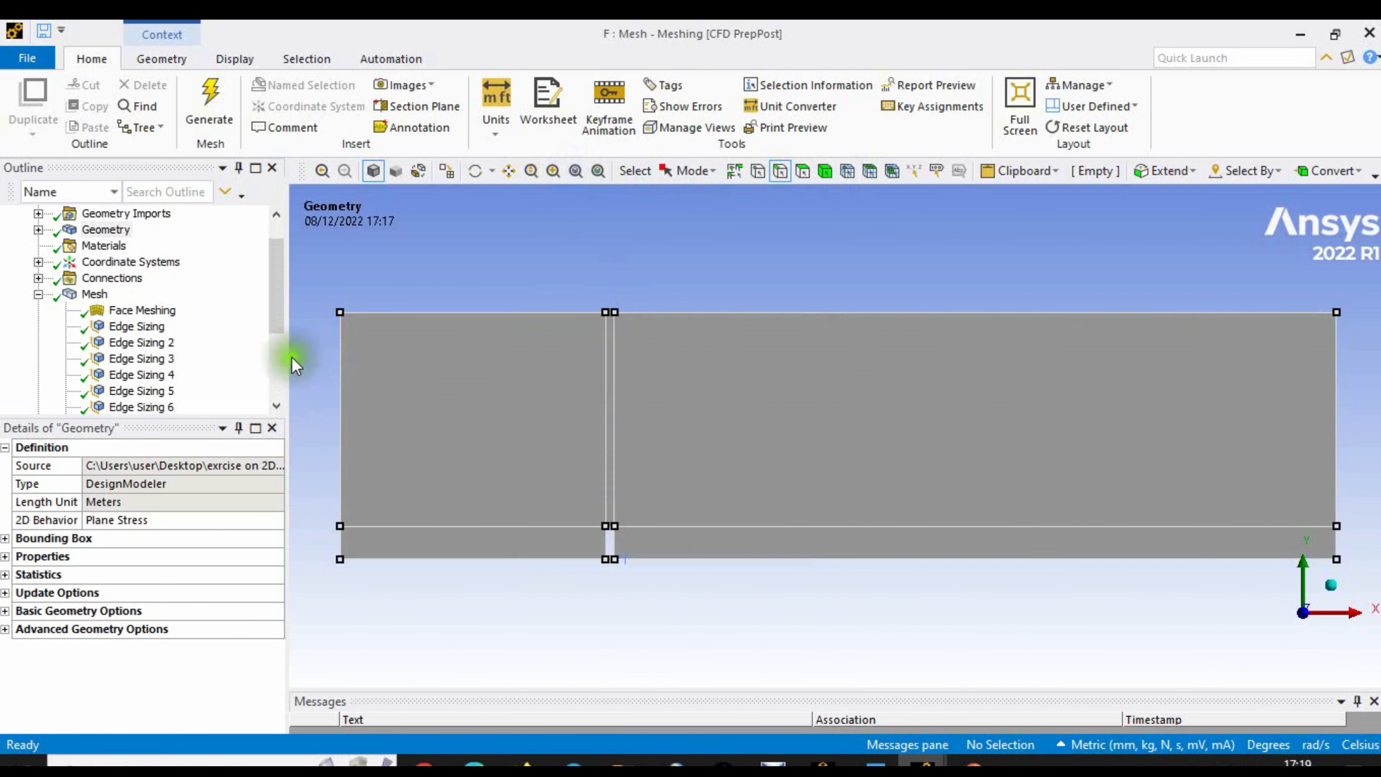
pyautogui.click(282, 372)
pyautogui.click(38, 391)
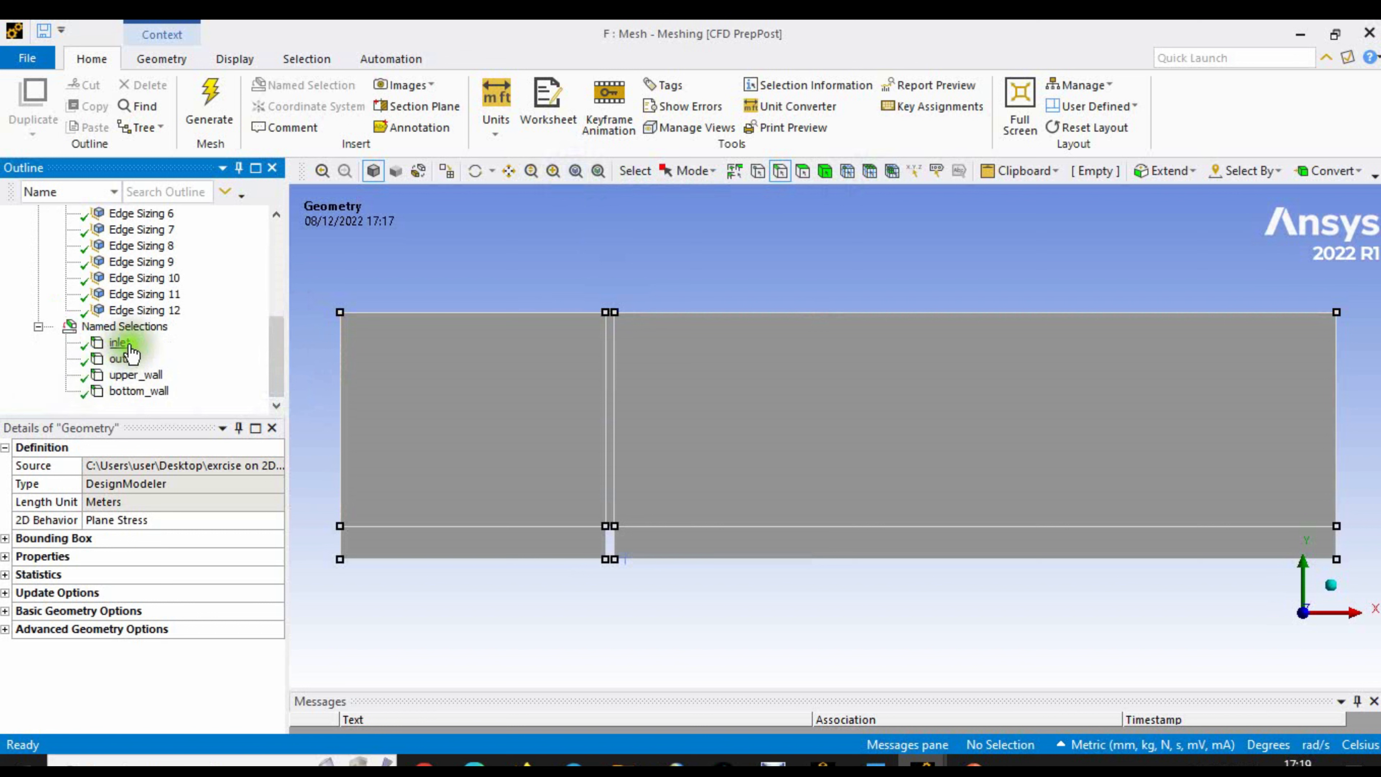
pyautogui.click(120, 342)
pyautogui.keyDown('shift'); pyautogui.click(138, 375); pyautogui.keyUp('shift')
pyautogui.keyDown('shift'); pyautogui.click(140, 390); pyautogui.keyUp('shift')
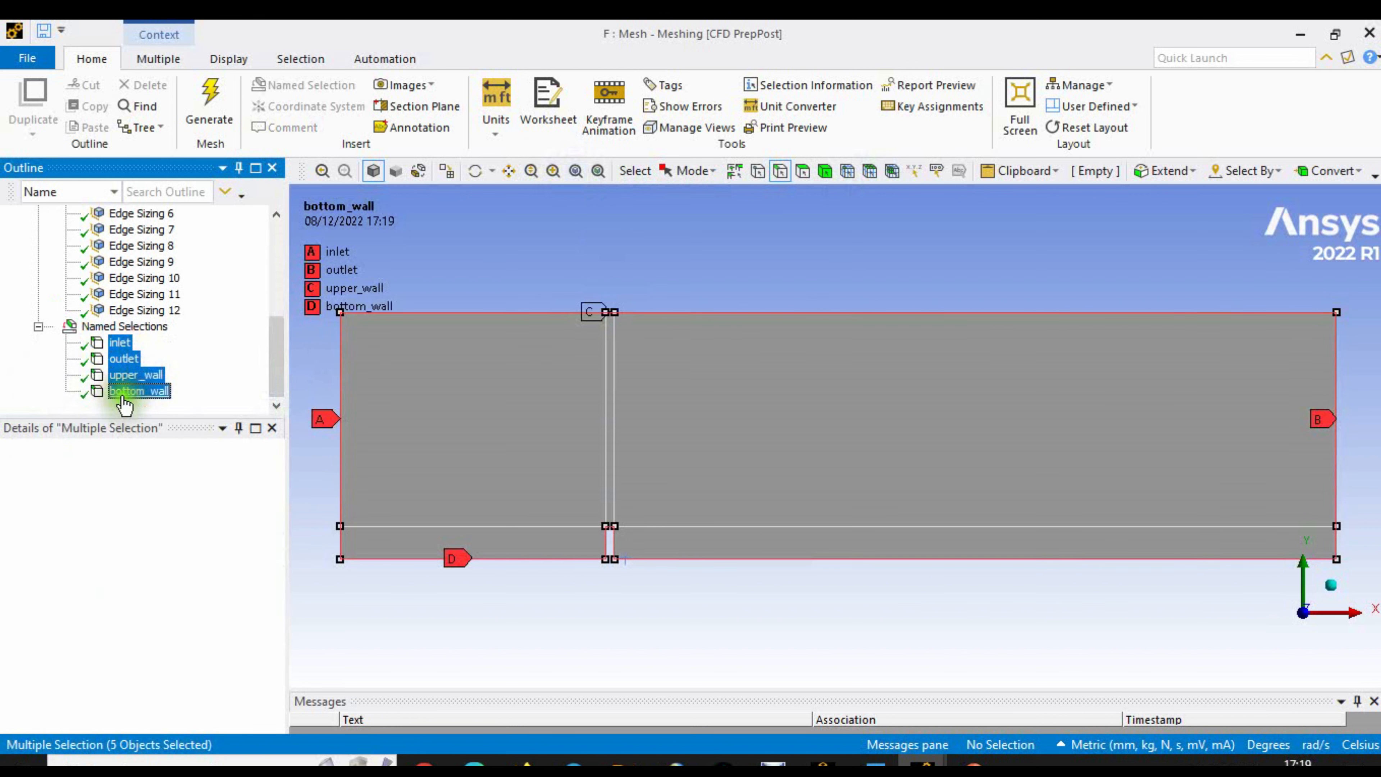
# - Create a named selection called fluid_domain from all five faces of the domain
pyautogui.click(802, 172)
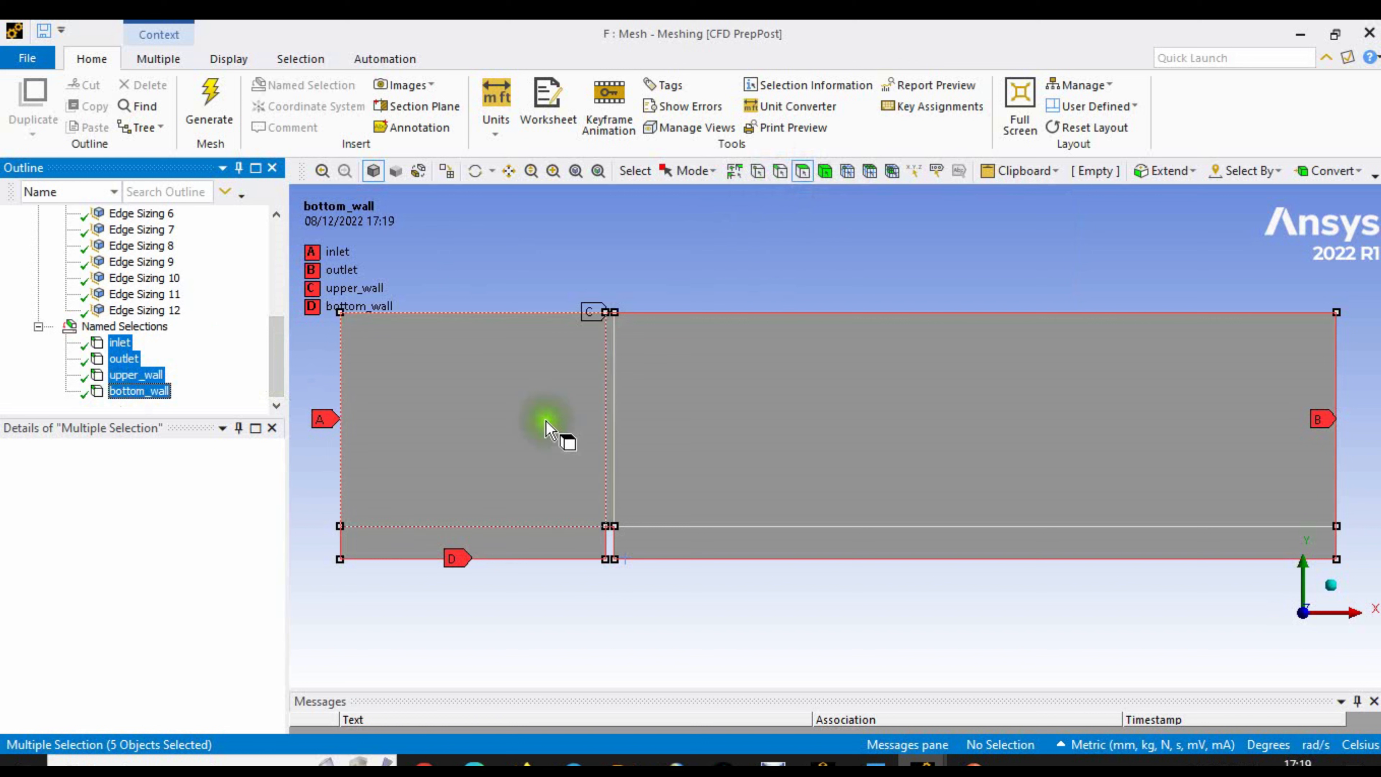
pyautogui.click(500, 415)
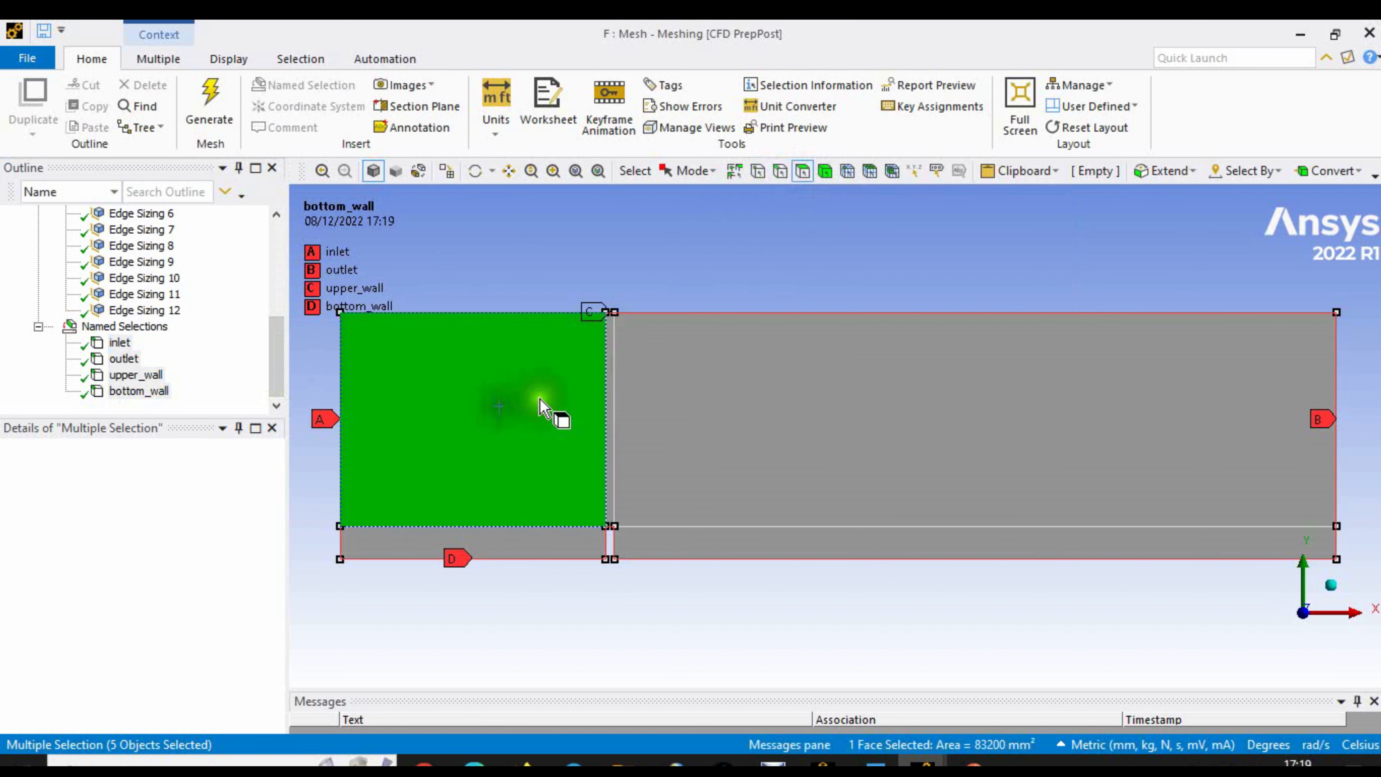
pyautogui.keyDown('ctrl'); pyautogui.click(609, 411); pyautogui.keyUp('ctrl')
pyautogui.keyDown('ctrl'); pyautogui.click(734, 441); pyautogui.keyUp('ctrl')
pyautogui.keyDown('ctrl'); pyautogui.click(769, 543); pyautogui.keyUp('ctrl')
pyautogui.keyDown('ctrl'); pyautogui.click(534, 554); pyautogui.keyUp('ctrl')
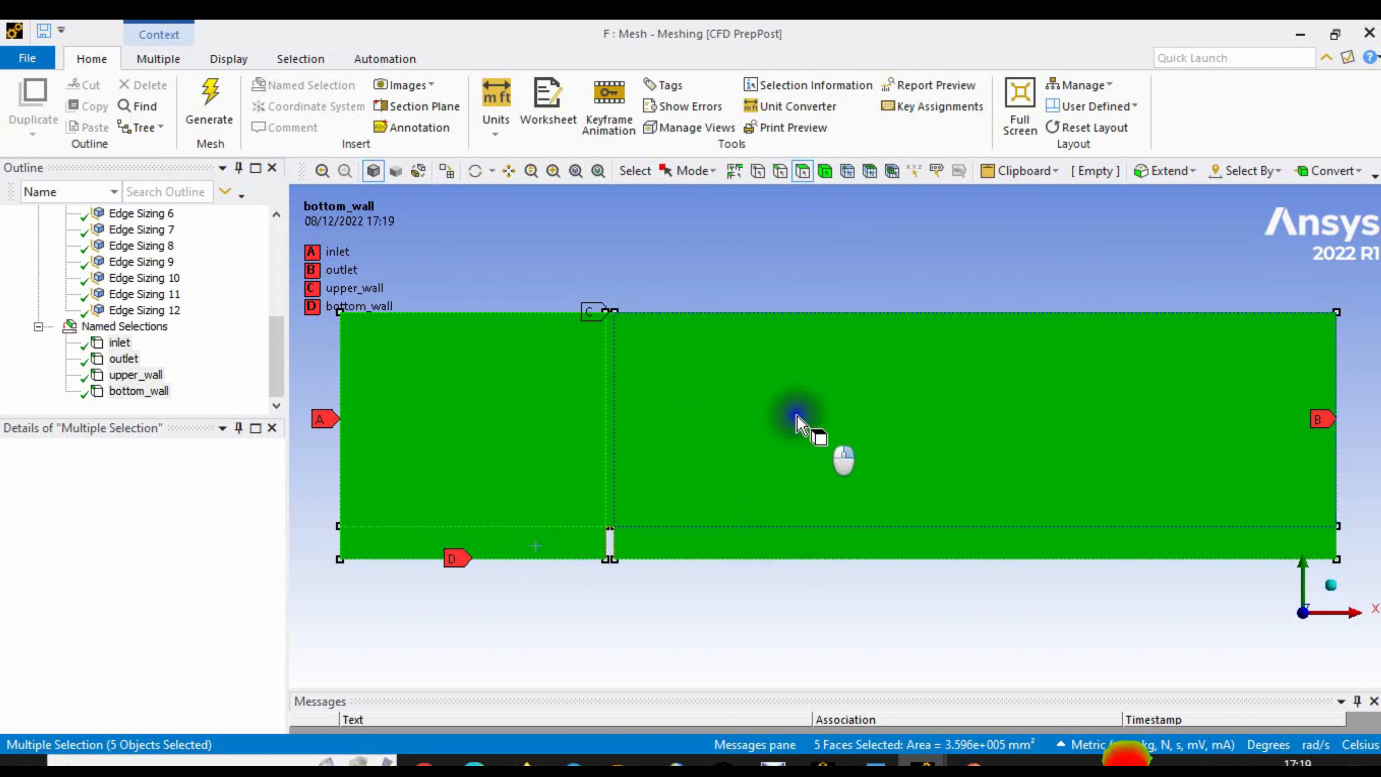
pyautogui.rightClick(796, 416)
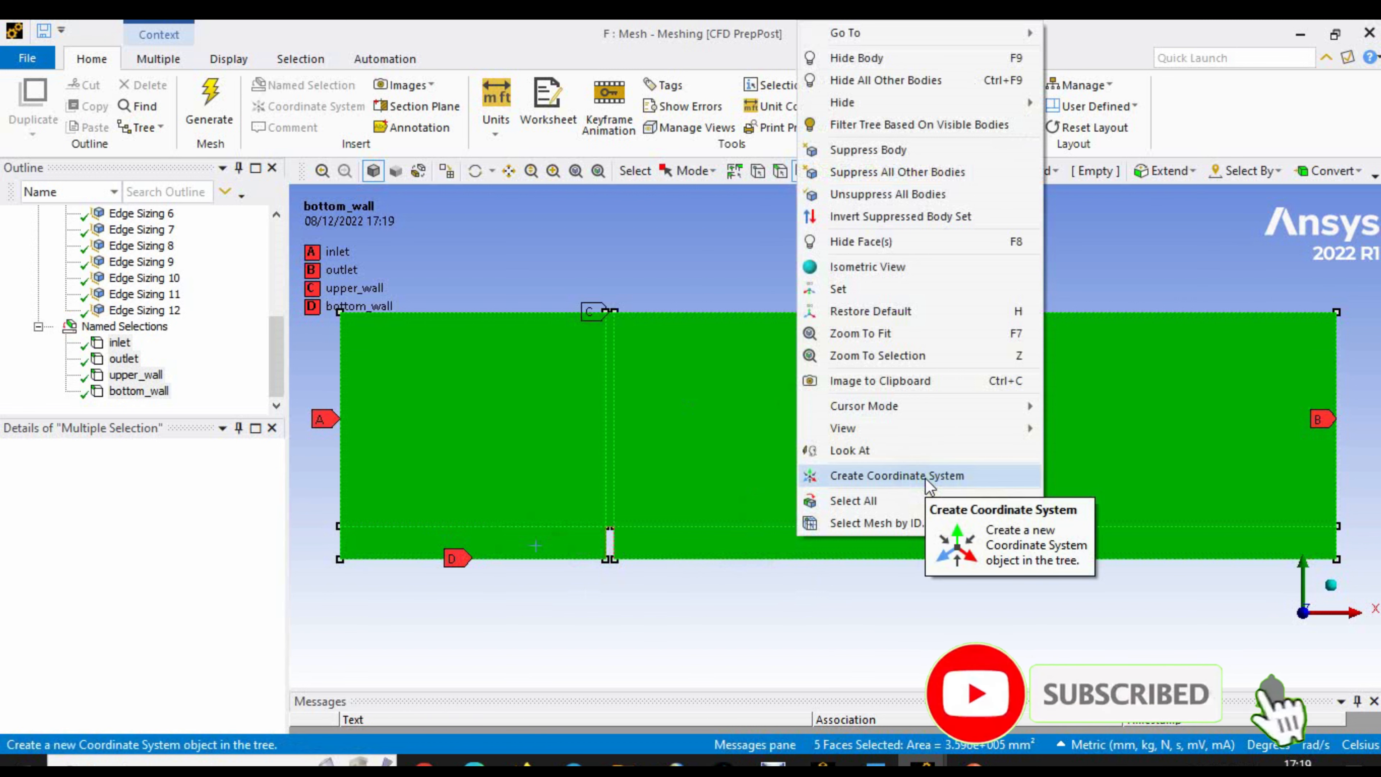
pyautogui.click(124, 326)
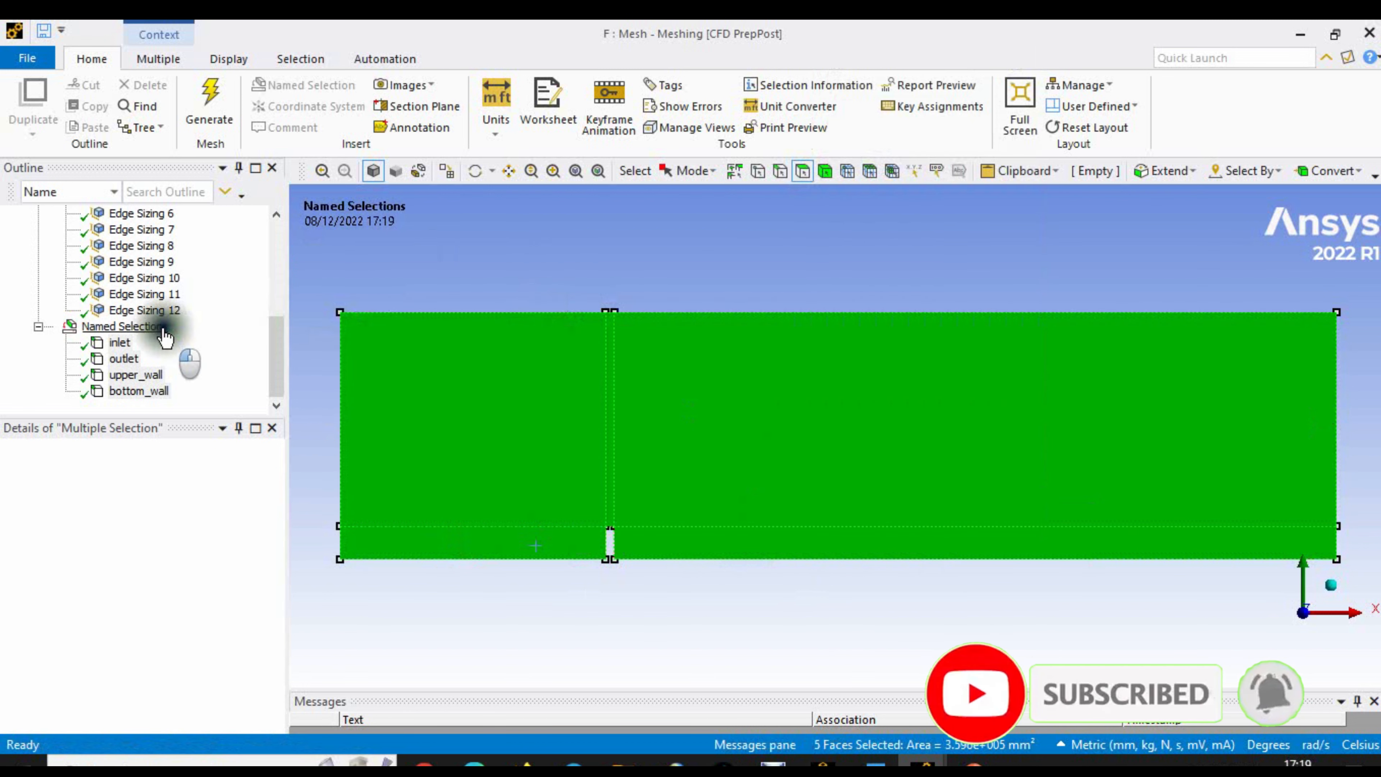
pyautogui.rightClick(487, 392)
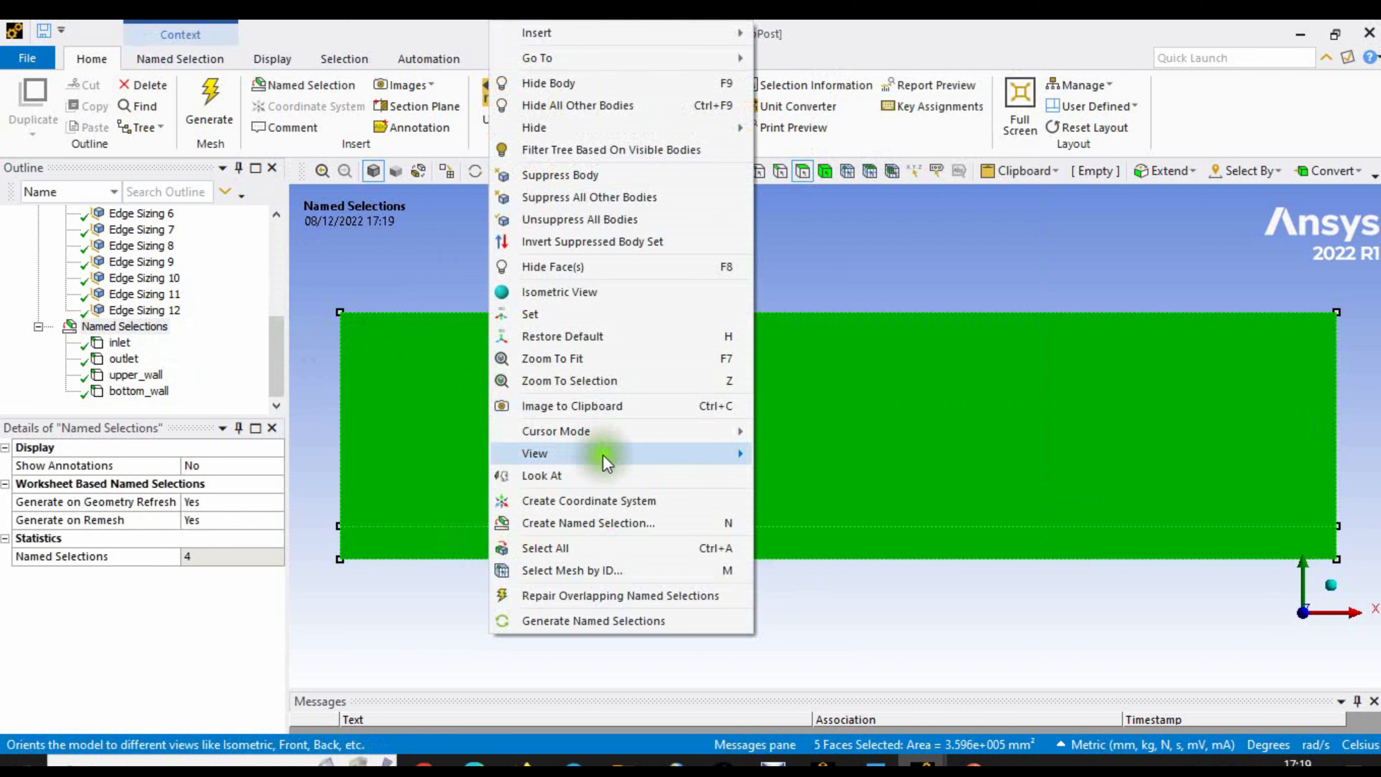
pyautogui.click(600, 522)
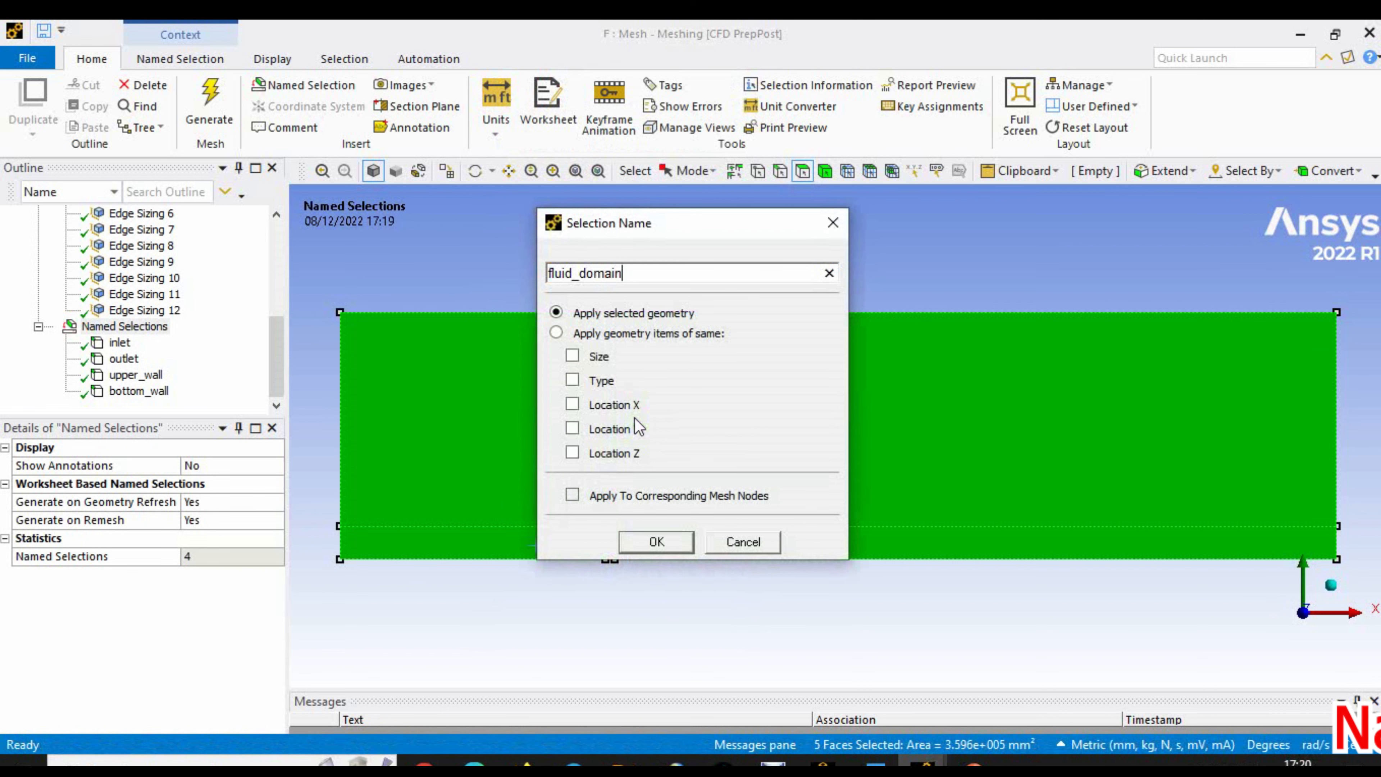
pyautogui.click(655, 540)
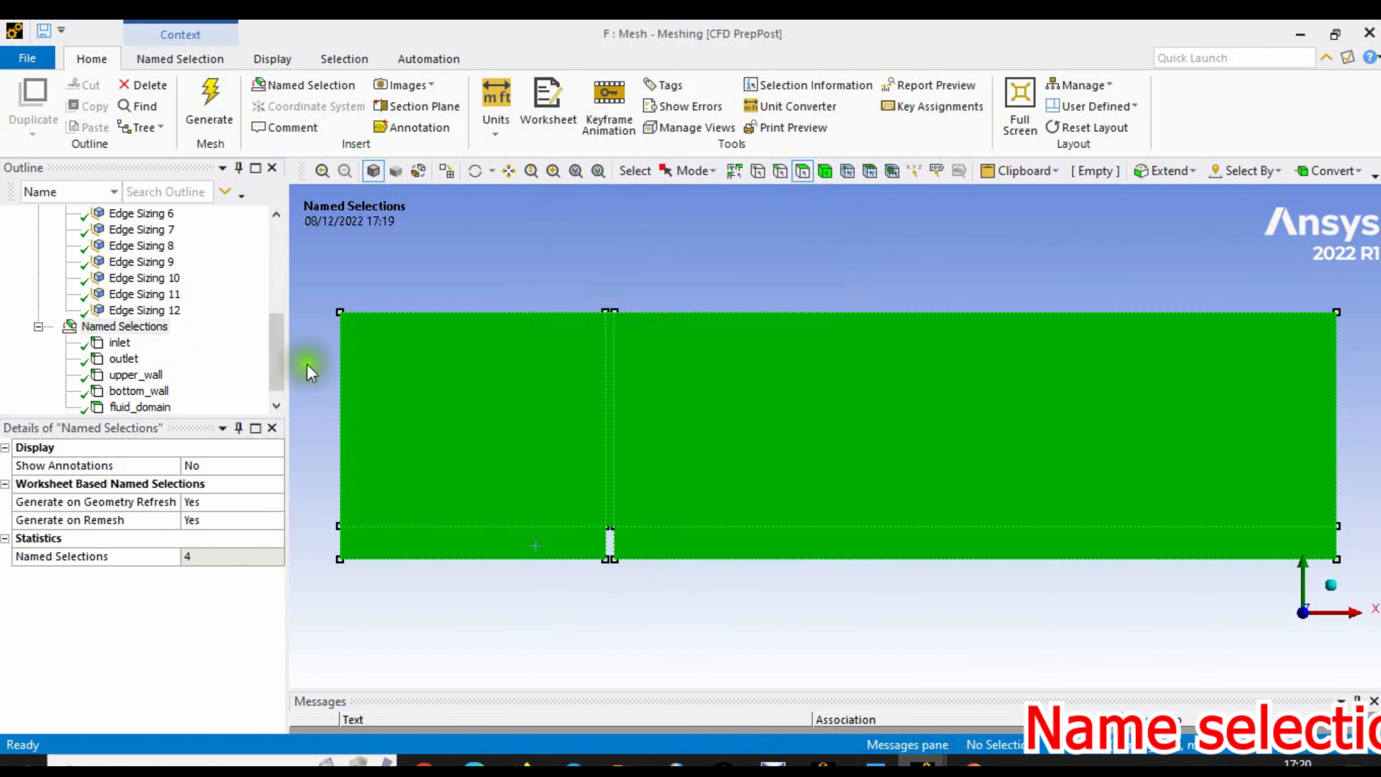
# - Review the fluid_domain named selection, and highlight it together with the four boundary named selections
pyautogui.moveTo(277, 367); pyautogui.dragTo(277, 374)
pyautogui.click(136, 391)
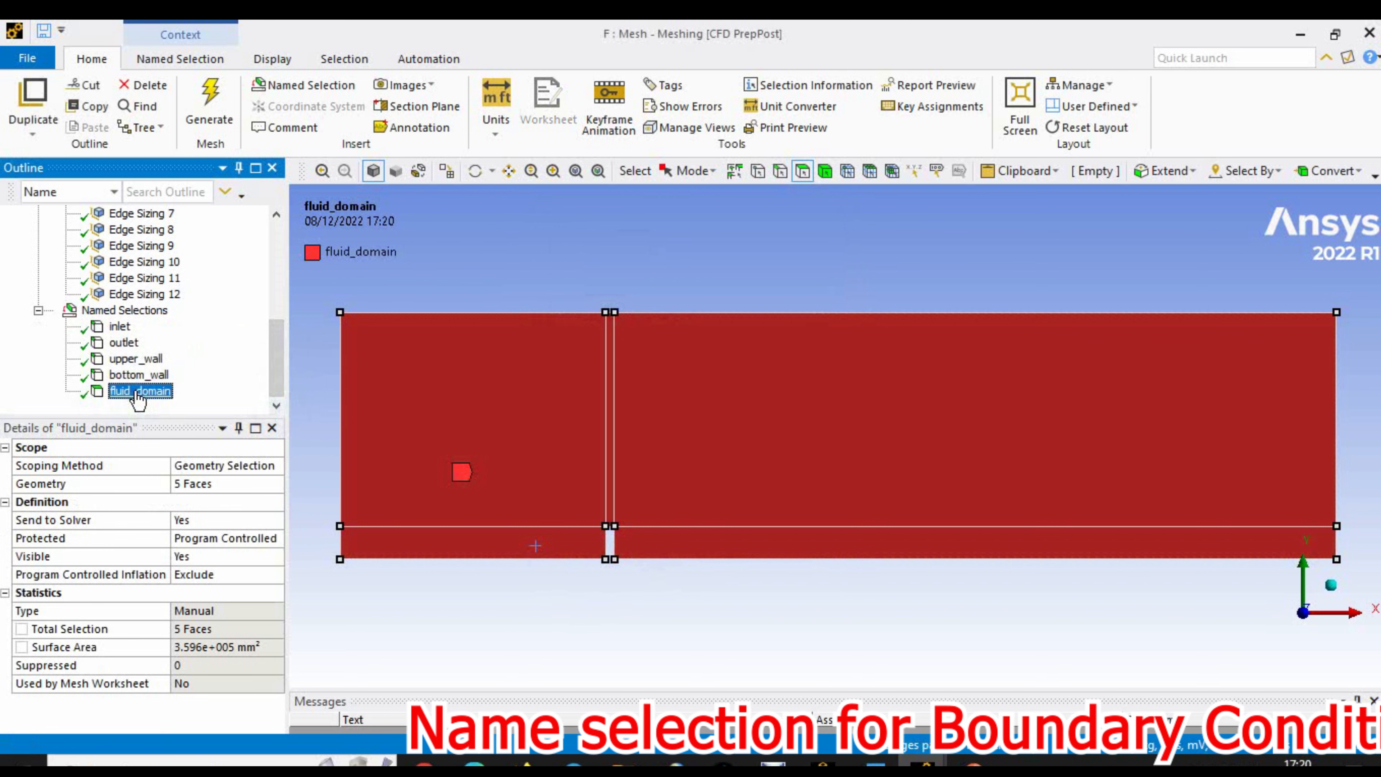
pyautogui.hotkey('shift', 'Up')
pyautogui.hotkey('shift', 'Up')
pyautogui.hotkey('shift', 'Up')
pyautogui.hotkey('shift', 'Up')
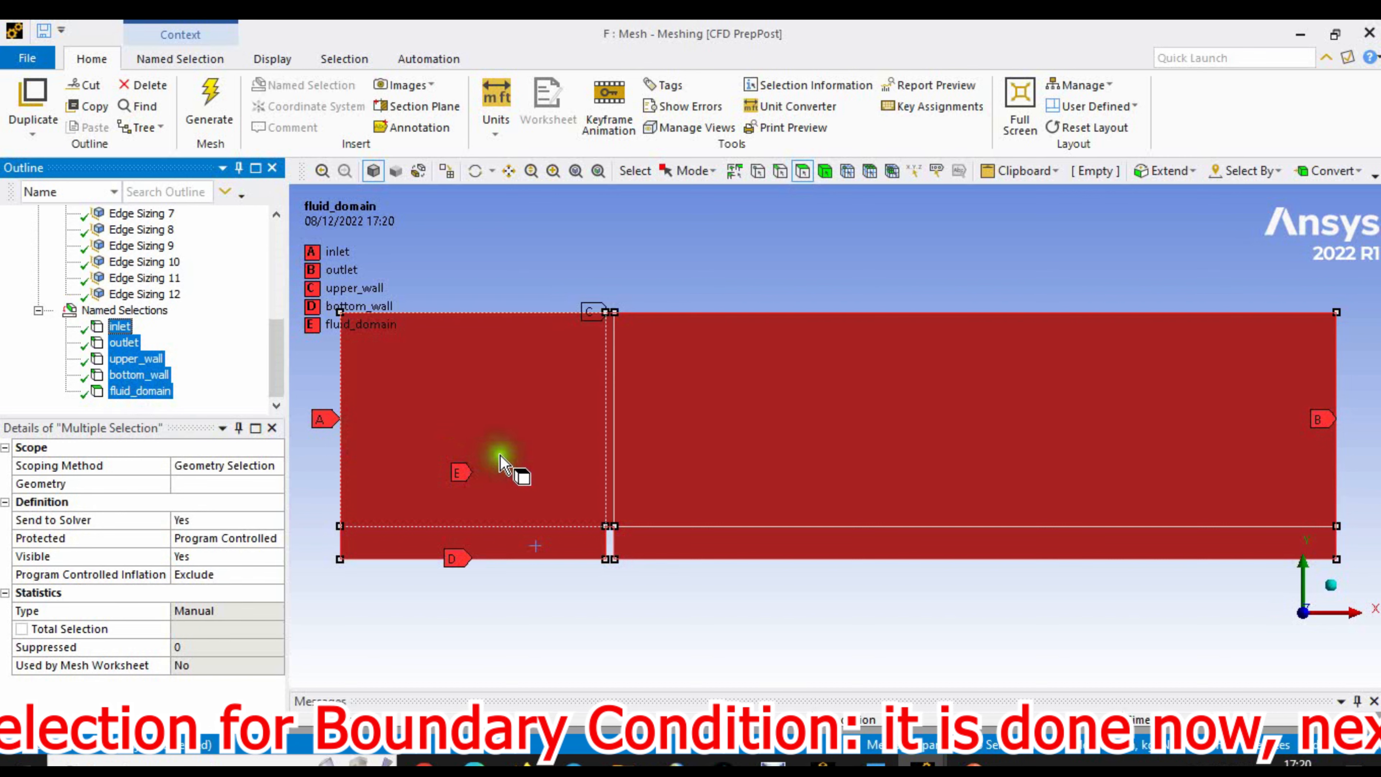
pyautogui.scroll(-1, 559, 368)
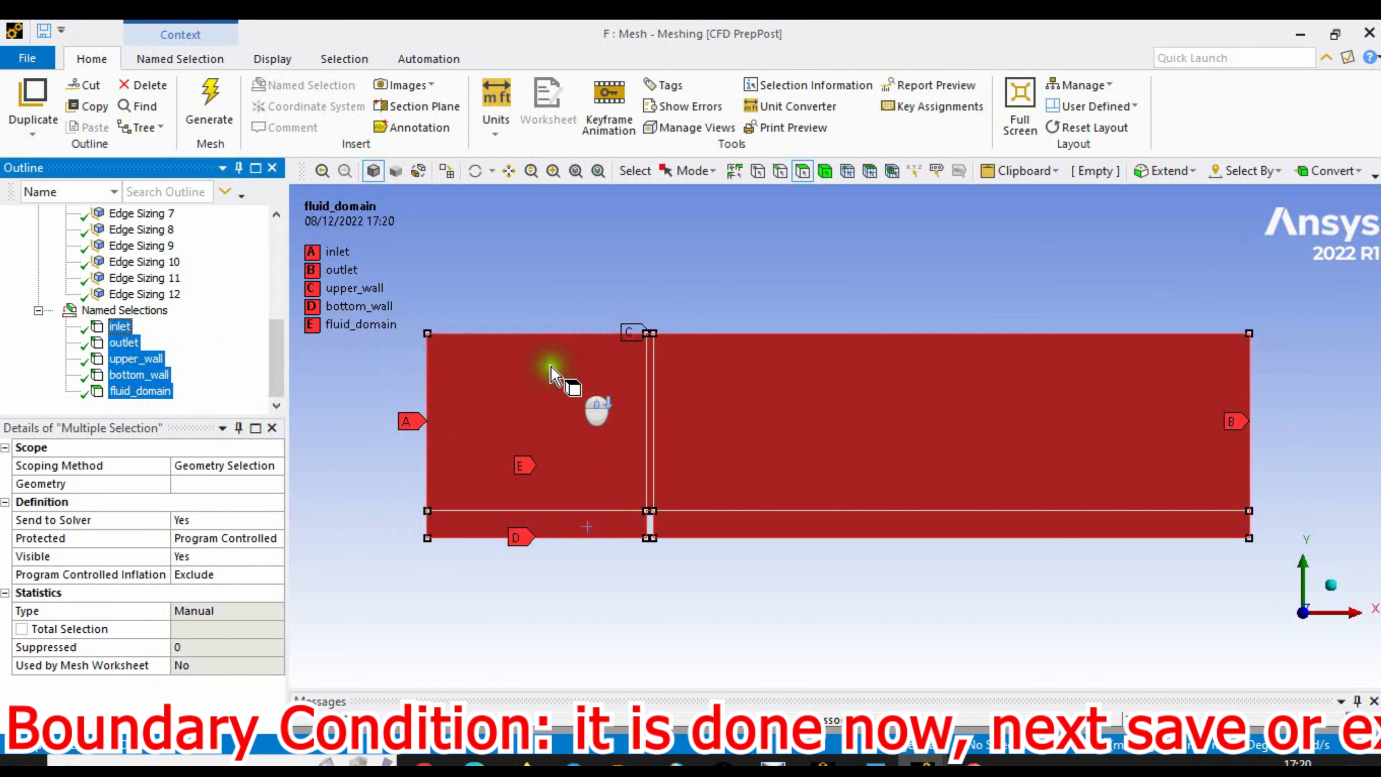
pyautogui.click(578, 272)
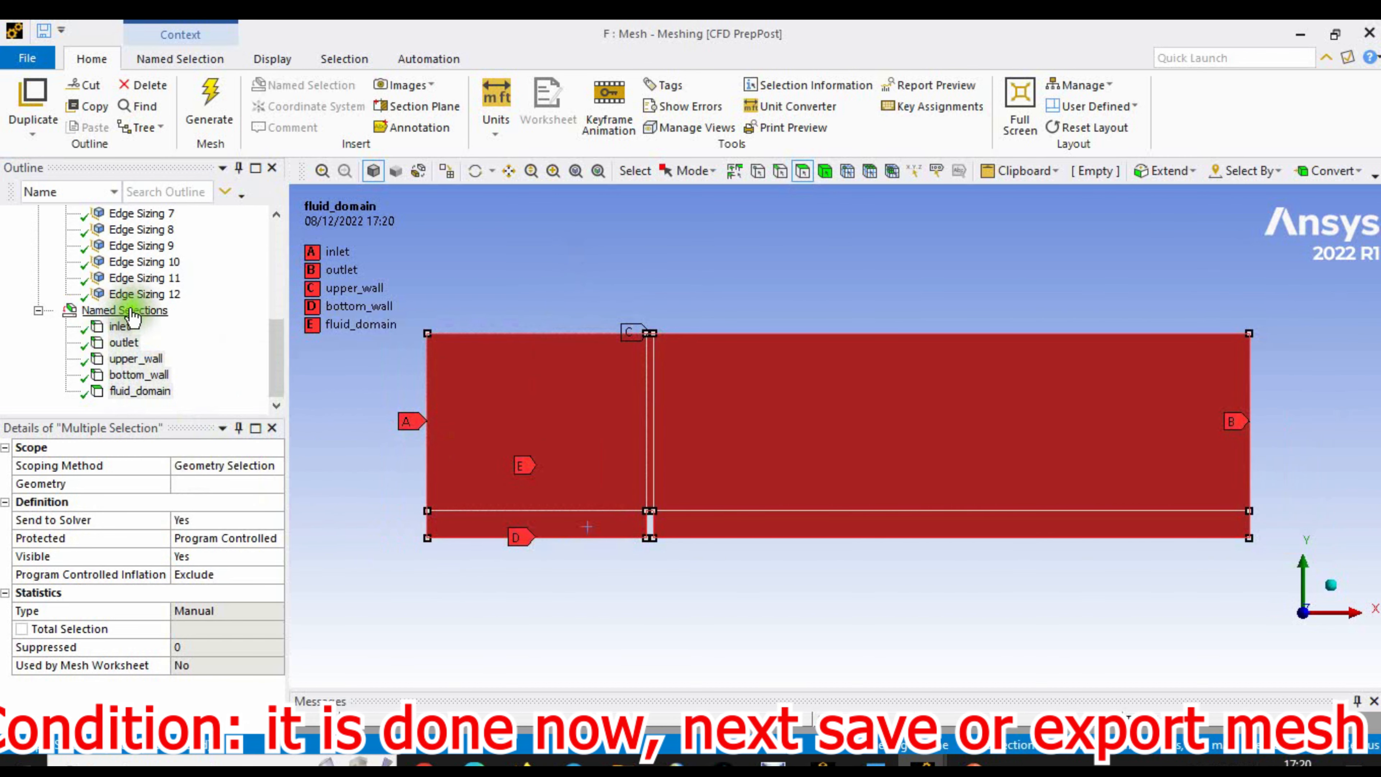
# - Select the Named Selections group and enlarge the outline tree to show more of its entries
pyautogui.click(112, 311)
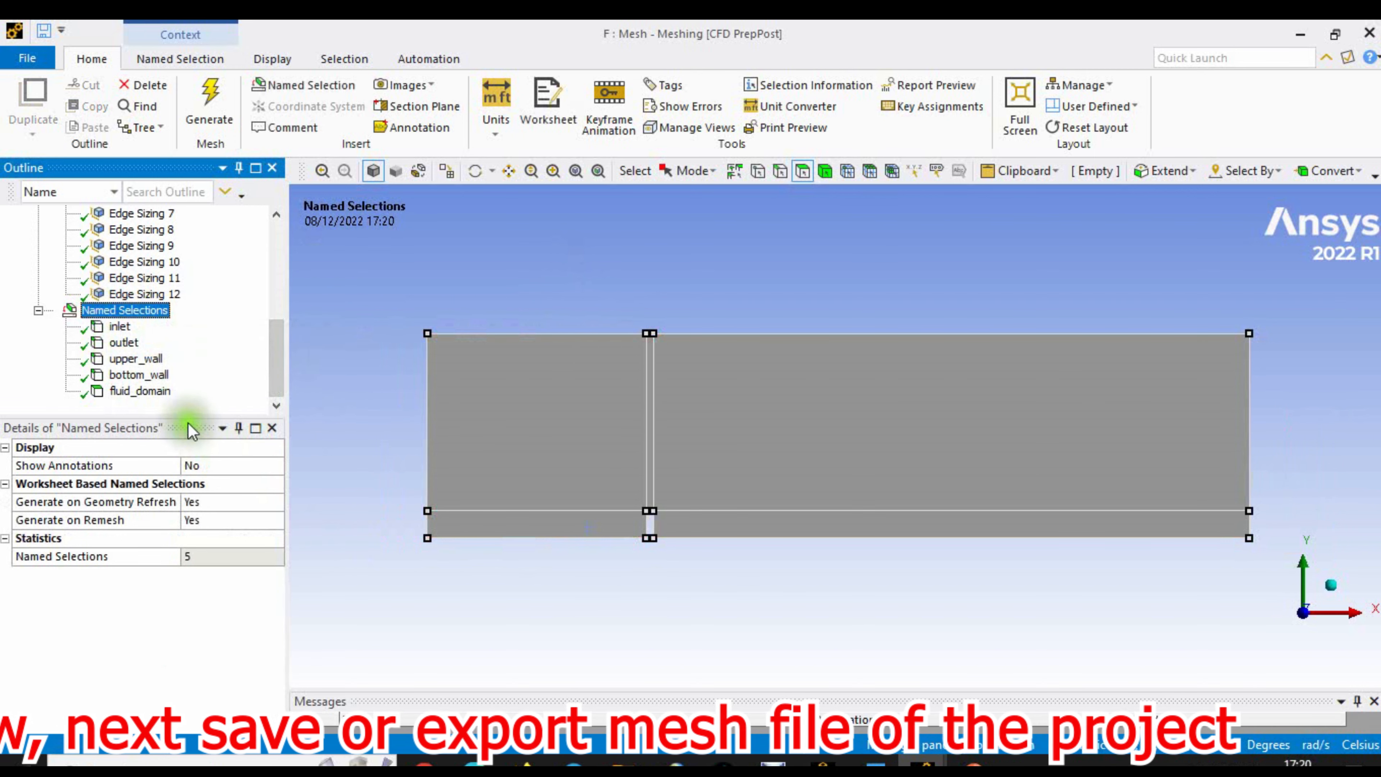
pyautogui.moveTo(189, 422); pyautogui.dragTo(181, 488)
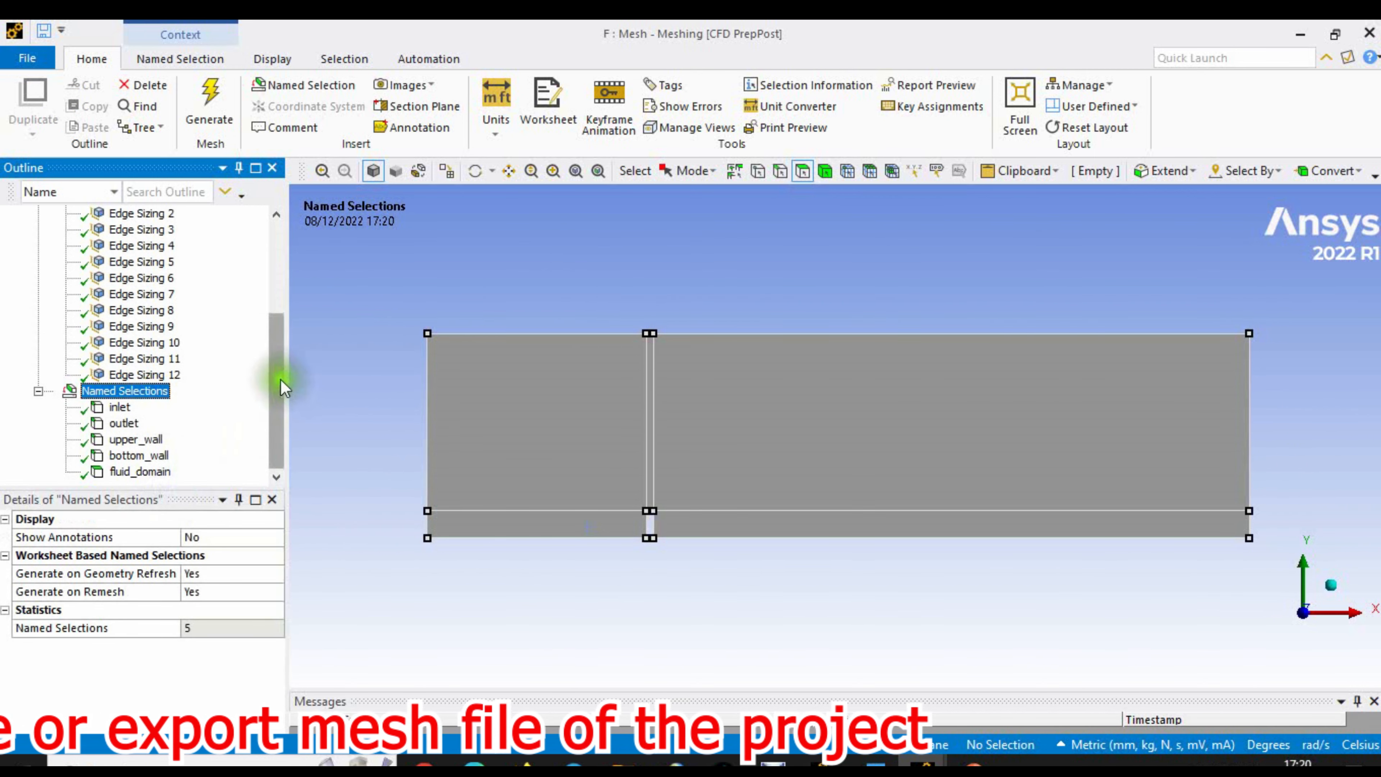
pyautogui.moveTo(278, 378); pyautogui.dragTo(276, 289)
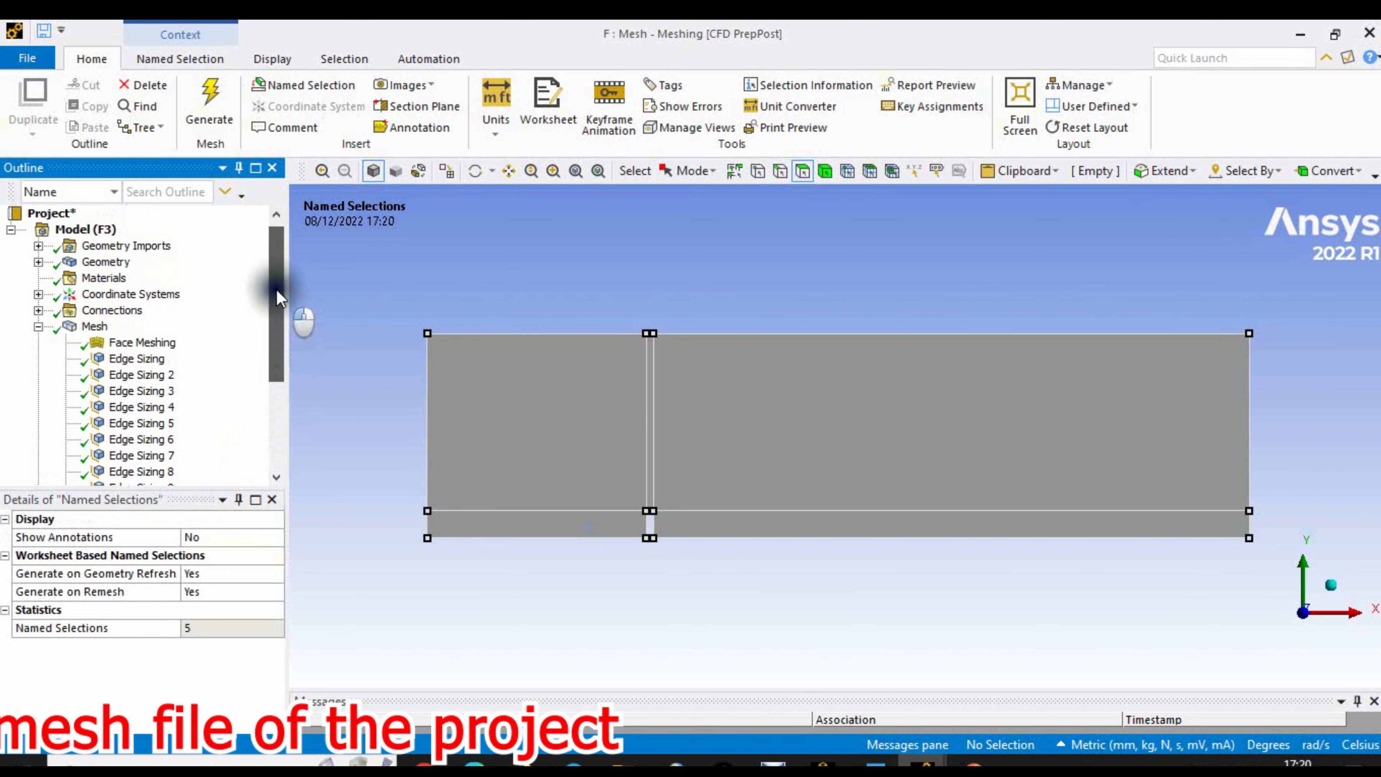
# - Save the project under the new name "structural meshing and name selection" as a Workbench project file
pyautogui.click(27, 58)
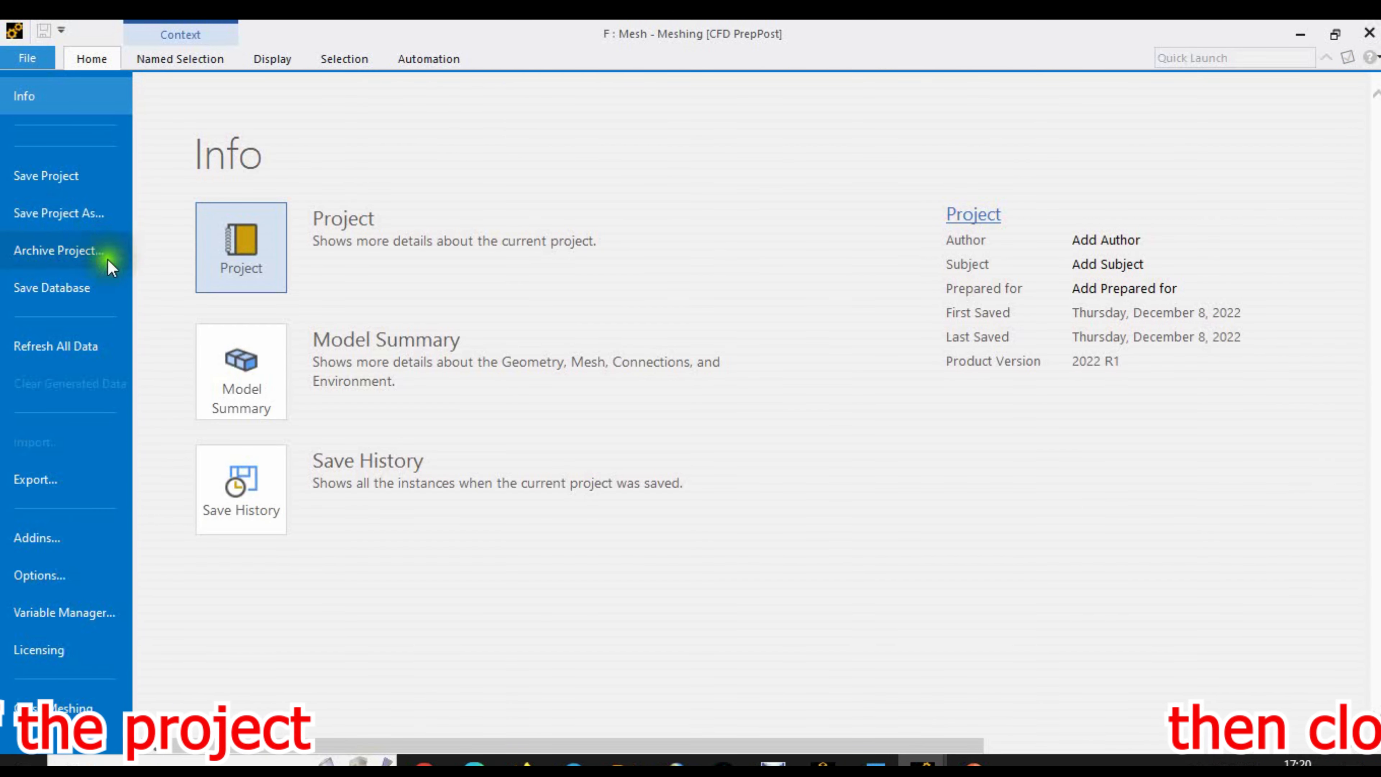
pyautogui.click(93, 215)
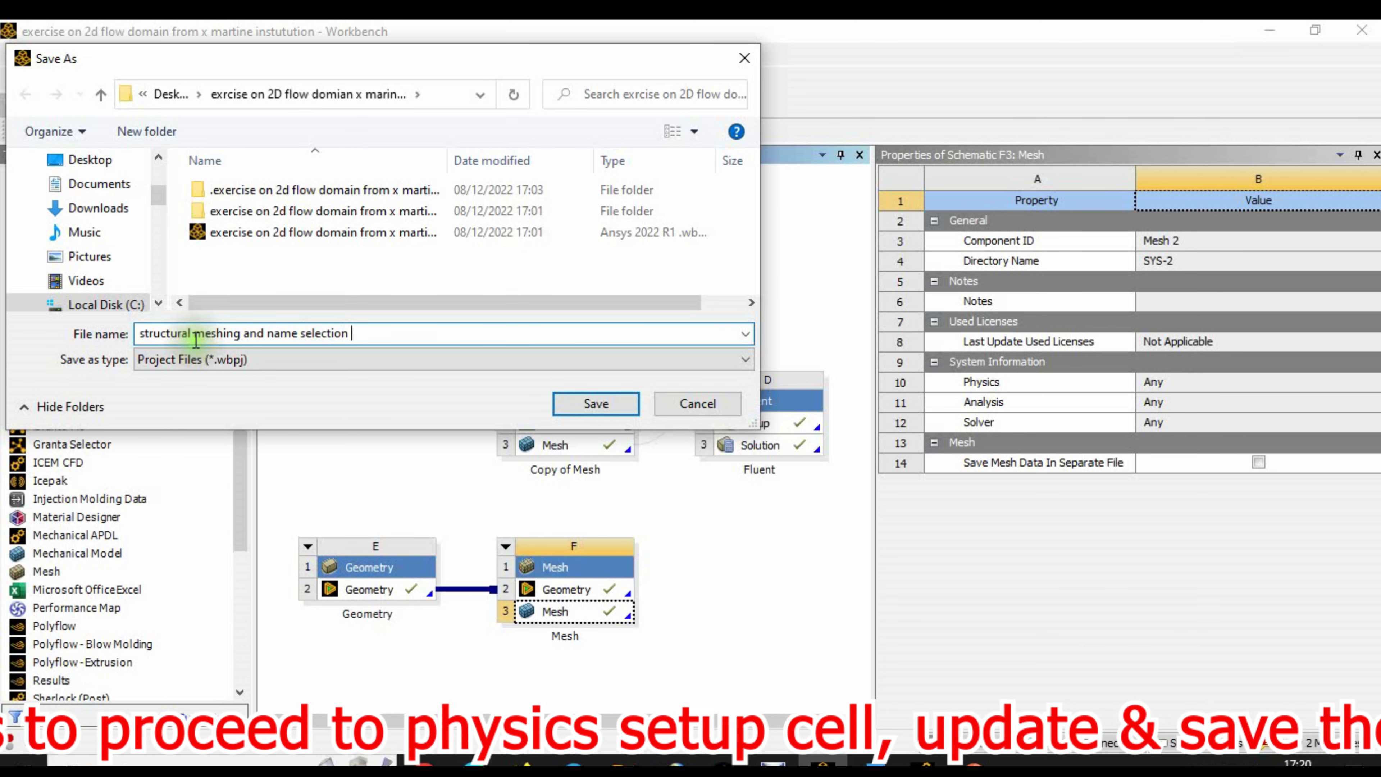
pyautogui.click(584, 403)
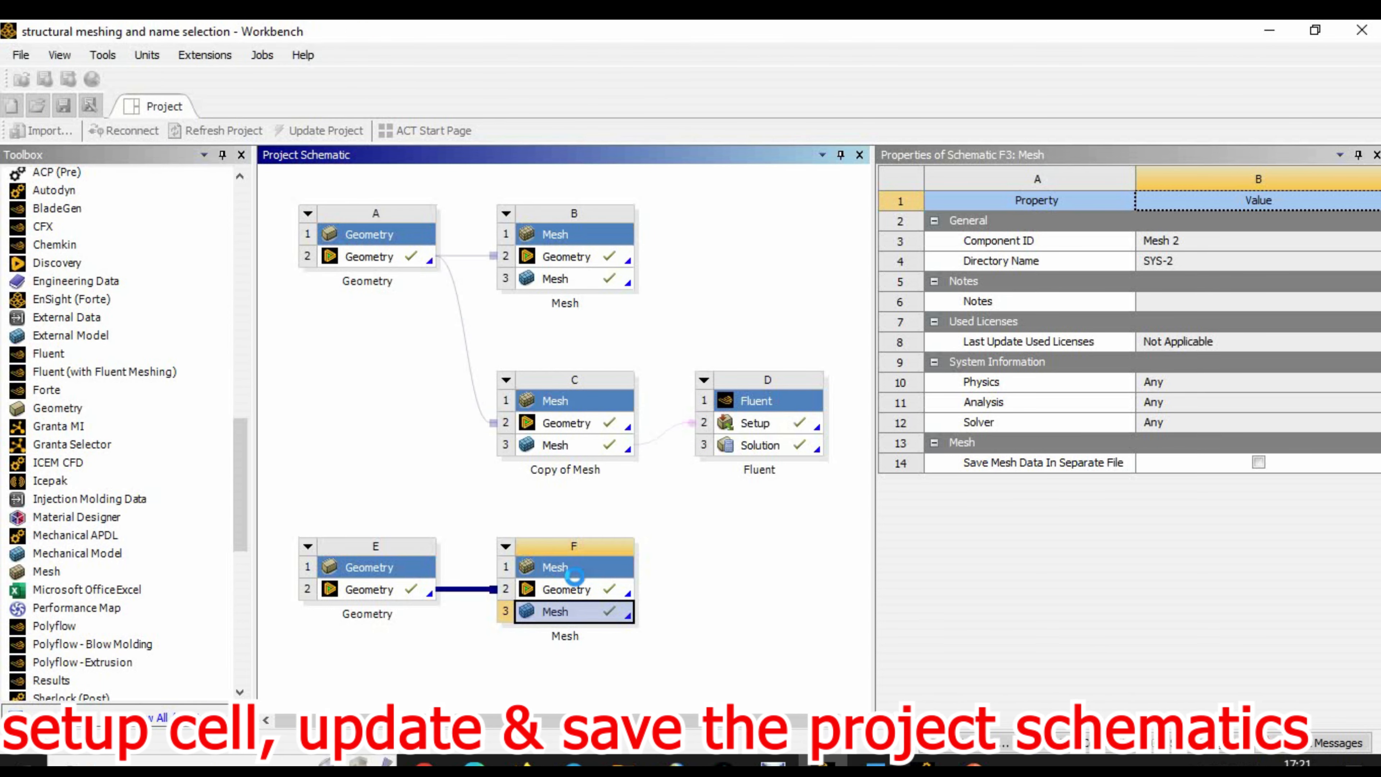
pyautogui.click(21, 55)
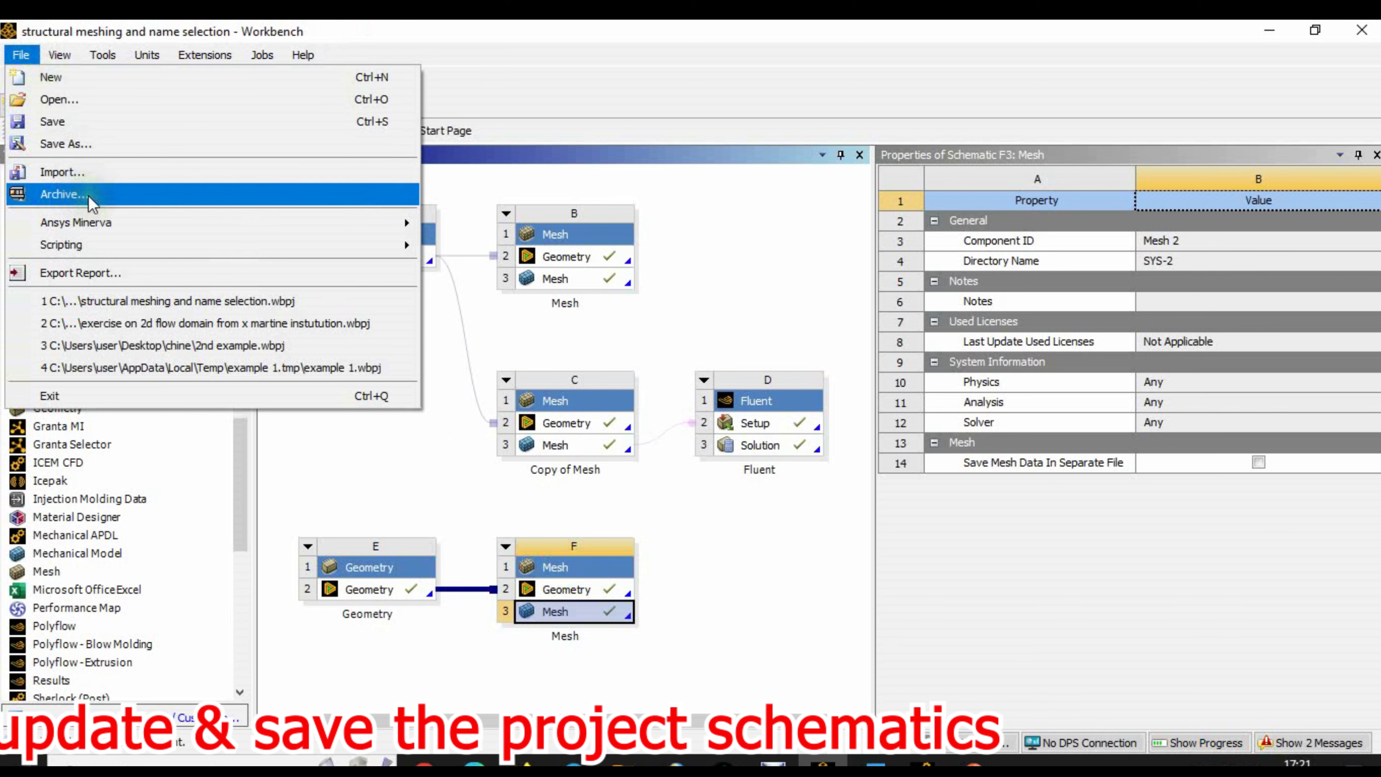
pyautogui.click(652, 524)
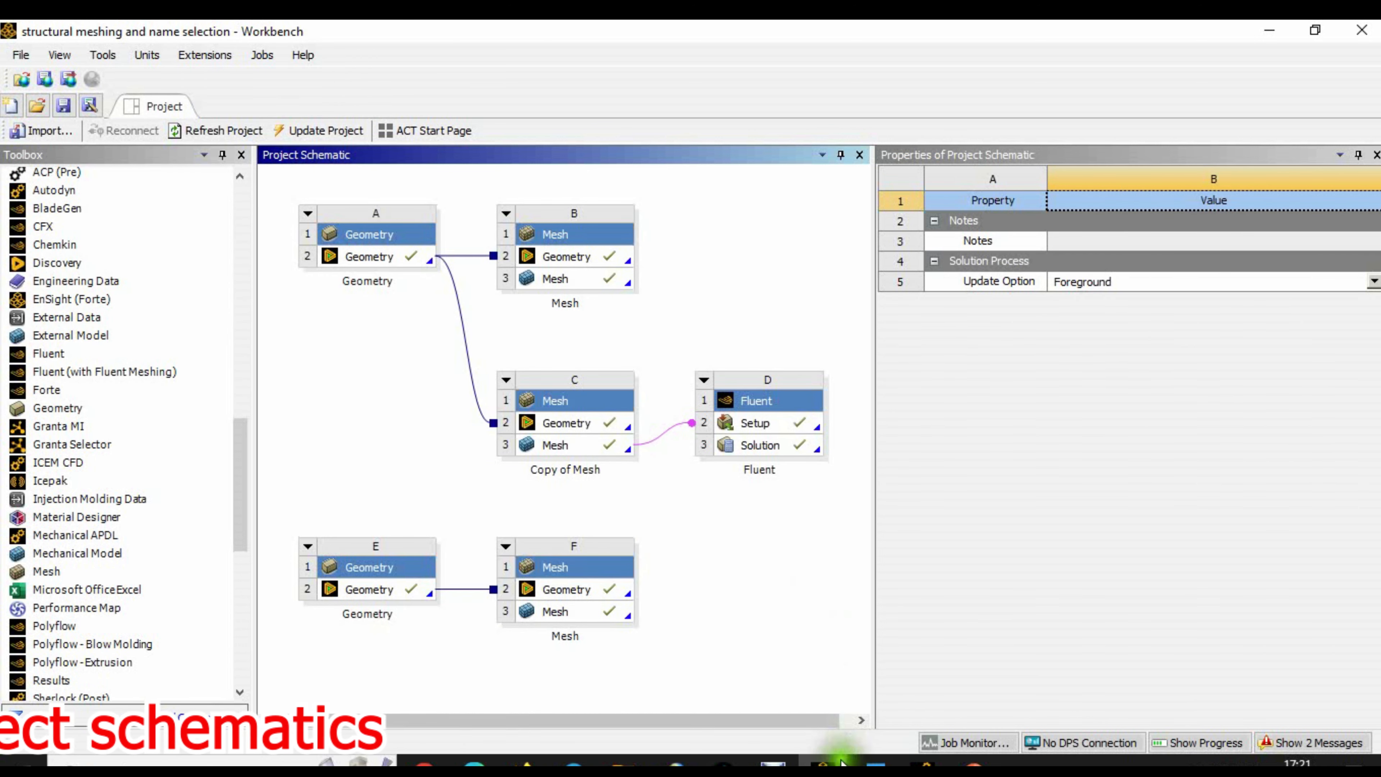
# - Switch from Workbench back to the Meshing window of system F and save the project from there
pyautogui.moveTo(842, 764)
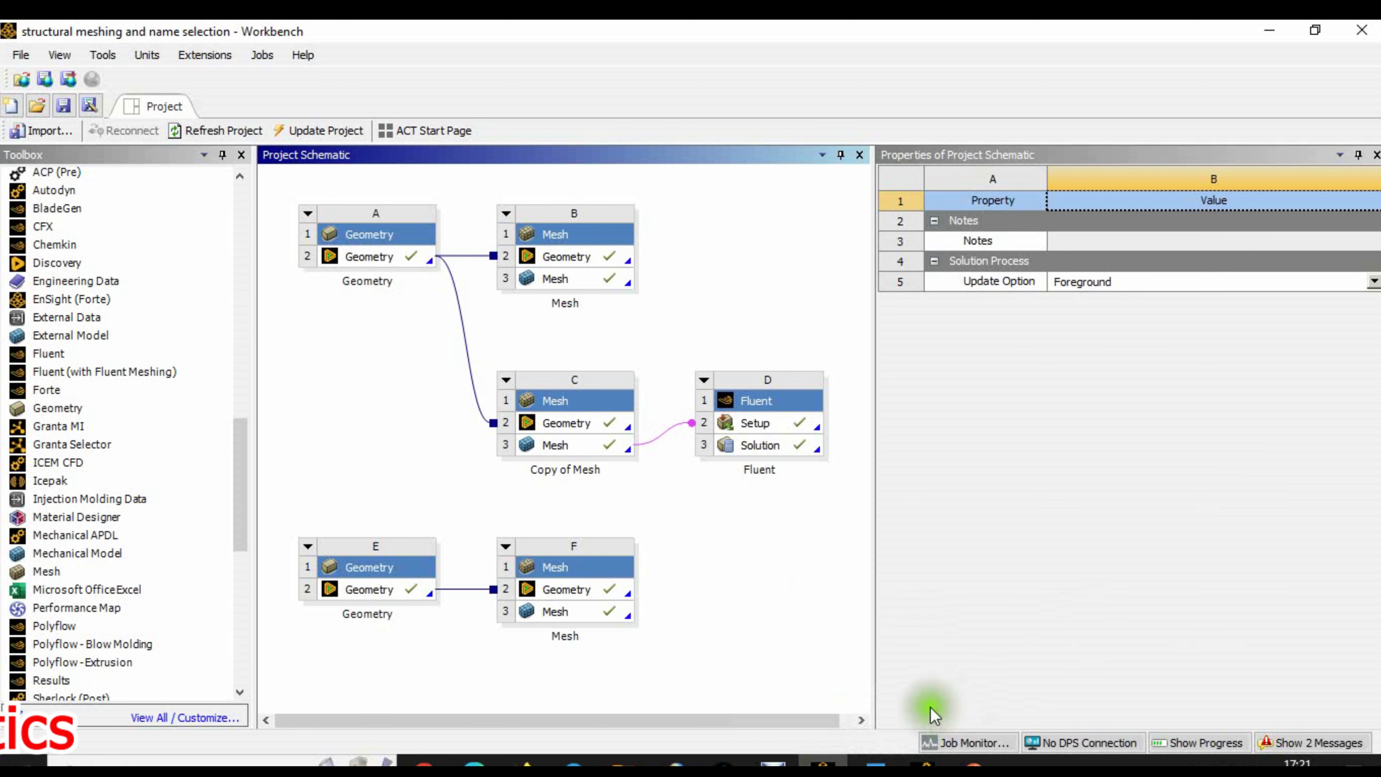
pyautogui.click(924, 763)
pyautogui.click(731, 288)
pyautogui.click(648, 292)
pyautogui.moveTo(282, 323)
pyautogui.mouseDown()
pyautogui.moveTo(273, 419)
pyautogui.moveTo(282, 329)
pyautogui.mouseUp()
pyautogui.click(28, 57)
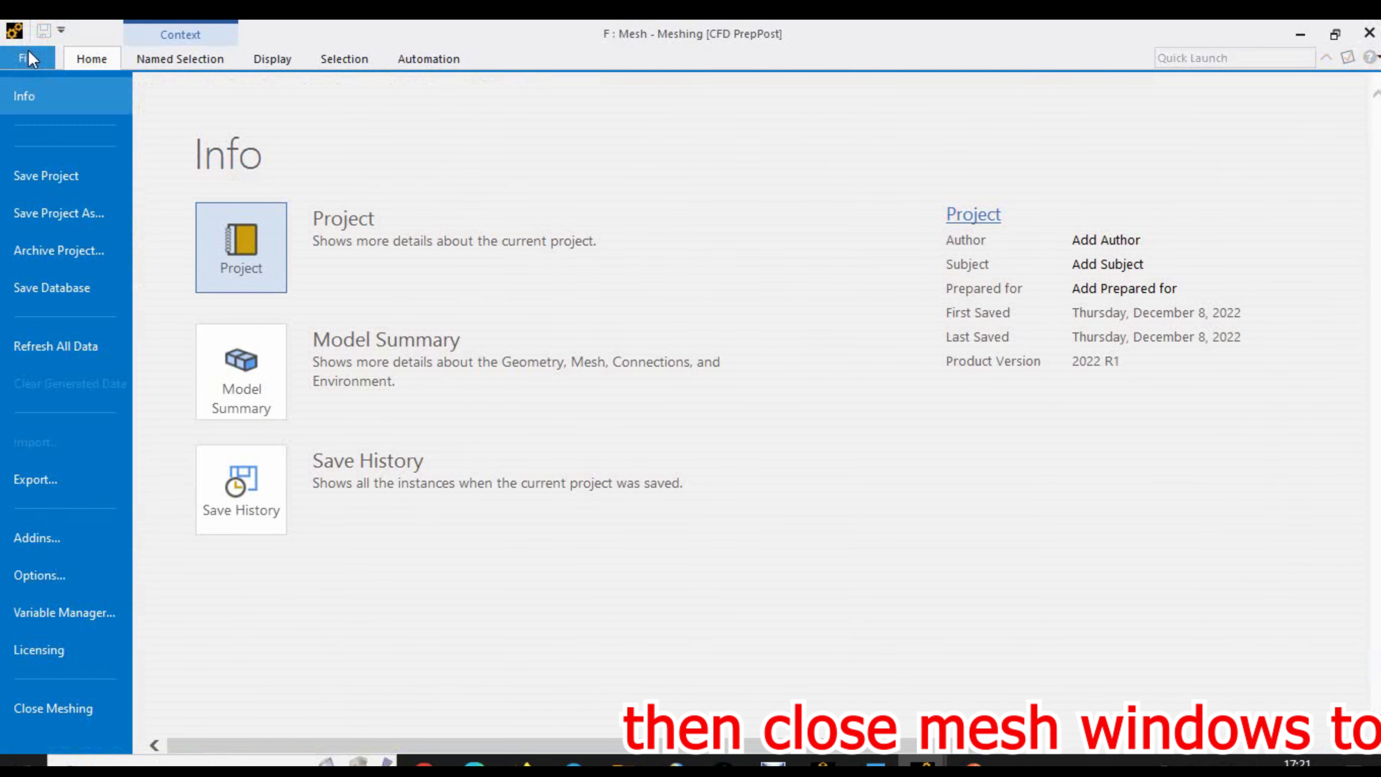
pyautogui.click(72, 177)
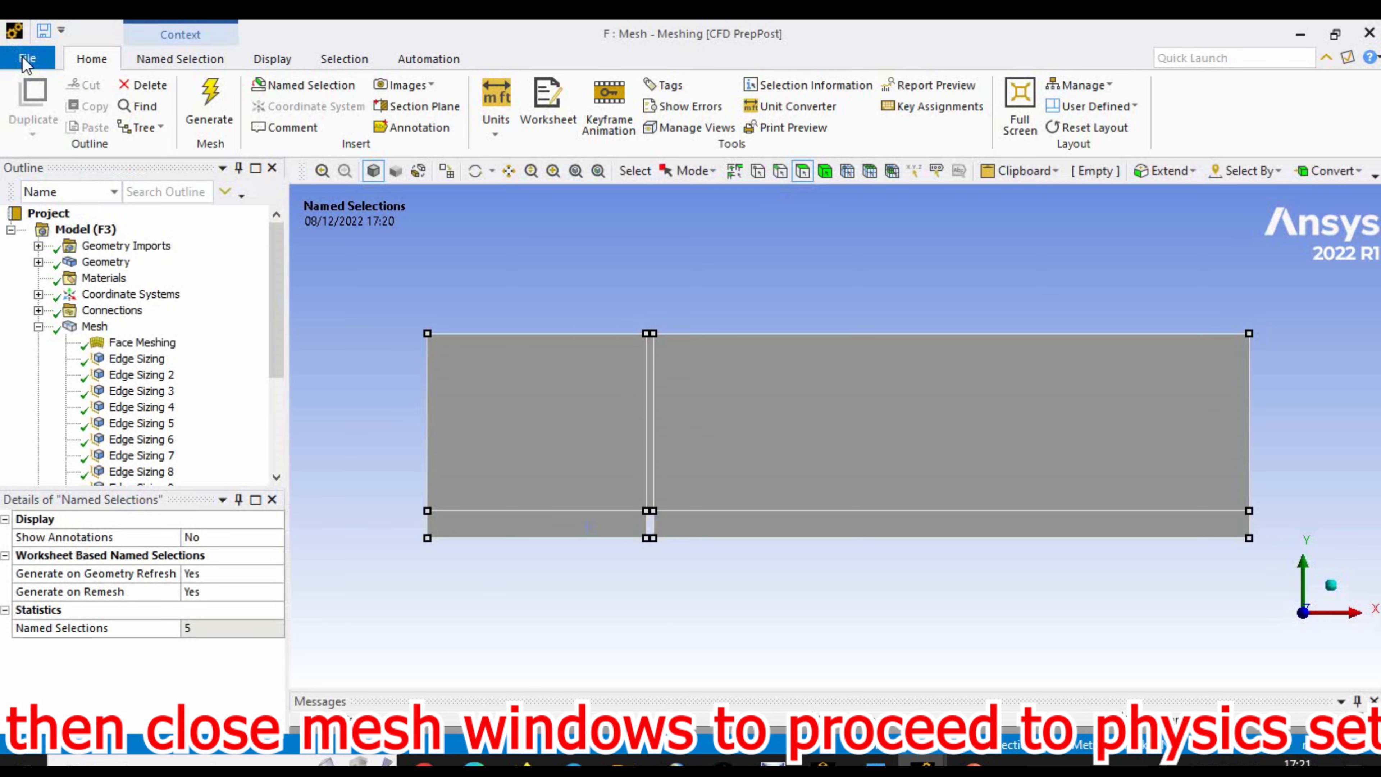
# - Start exporting the mesh as a FLUENT input file (*.msh)
pyautogui.click(25, 61)
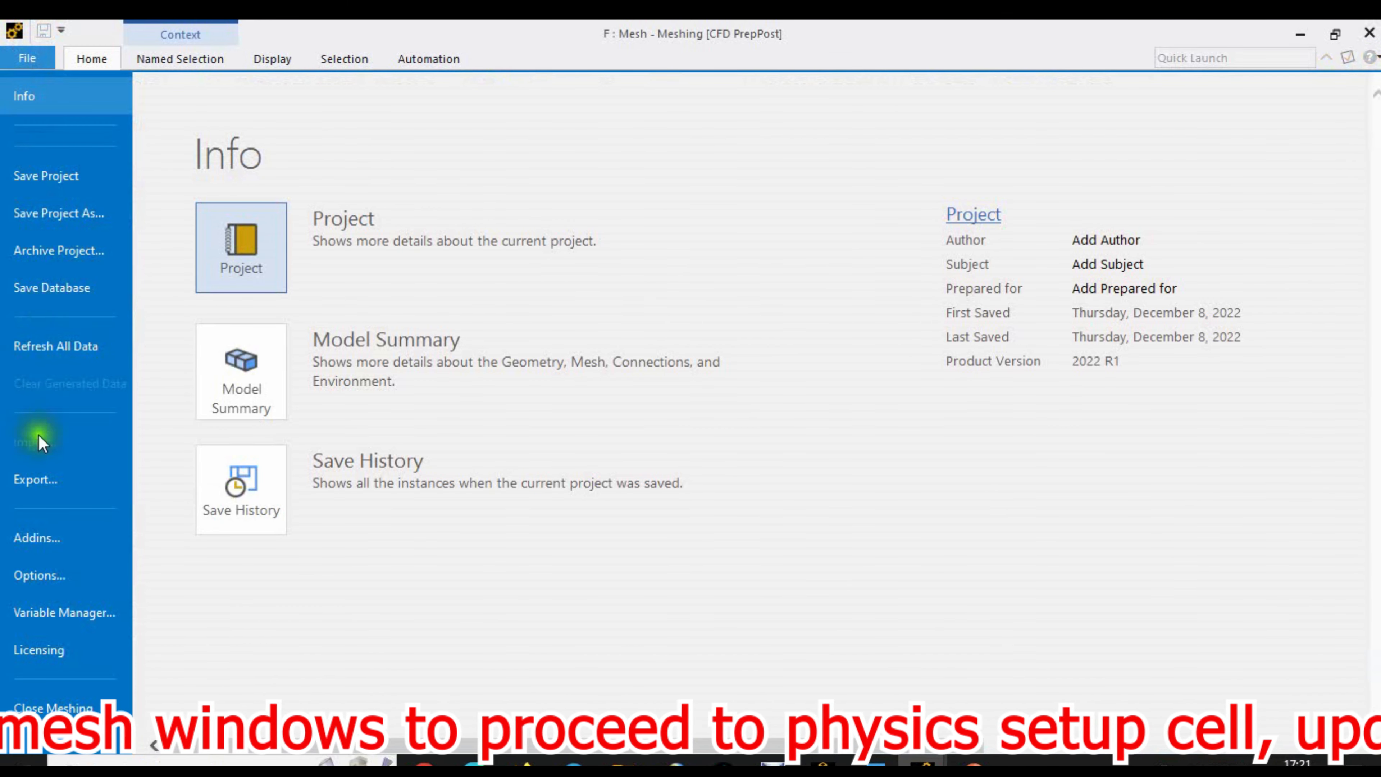
pyautogui.click(40, 478)
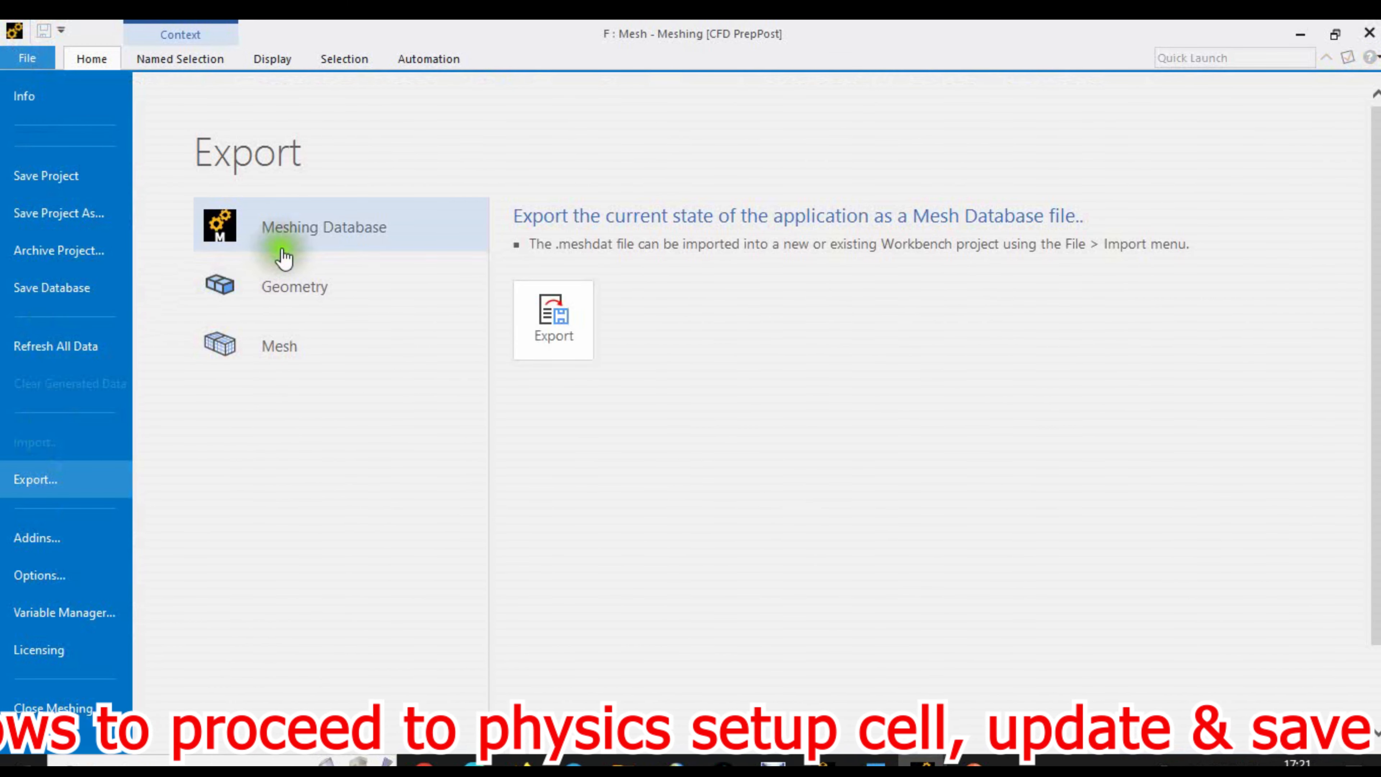
pyautogui.click(296, 356)
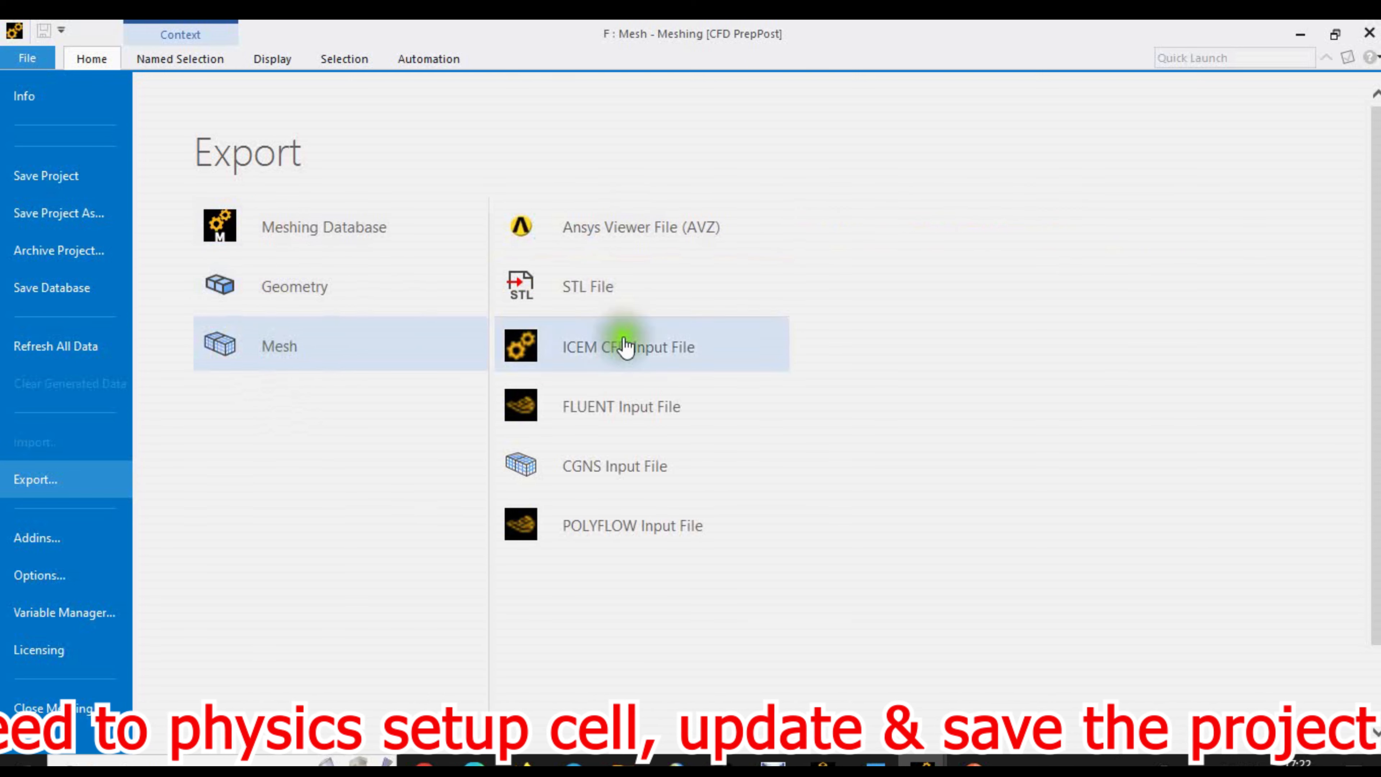
pyautogui.click(626, 414)
pyautogui.click(862, 343)
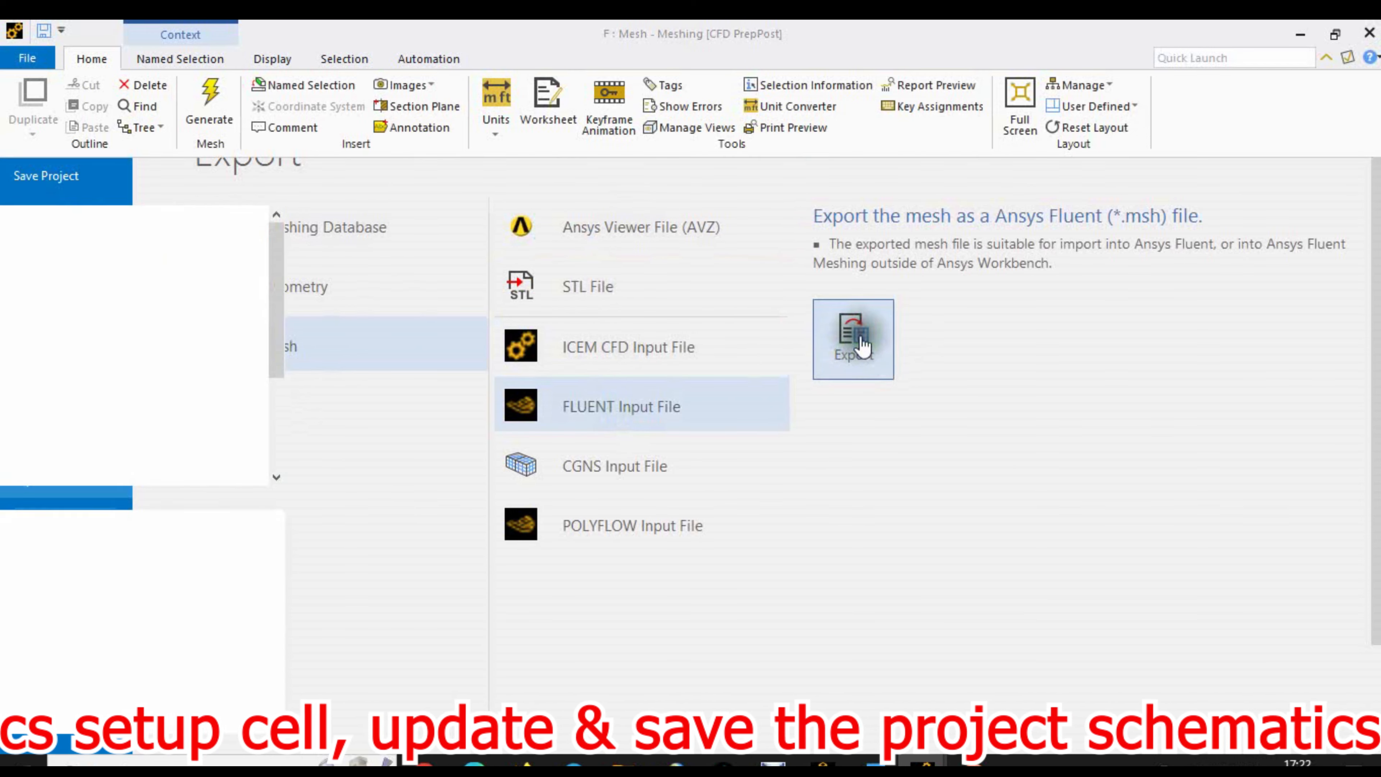
# - Save the exported .msh file in the Desktop folder "exrcise on 2D flow domian x marine instutution"
pyautogui.click(470, 321)
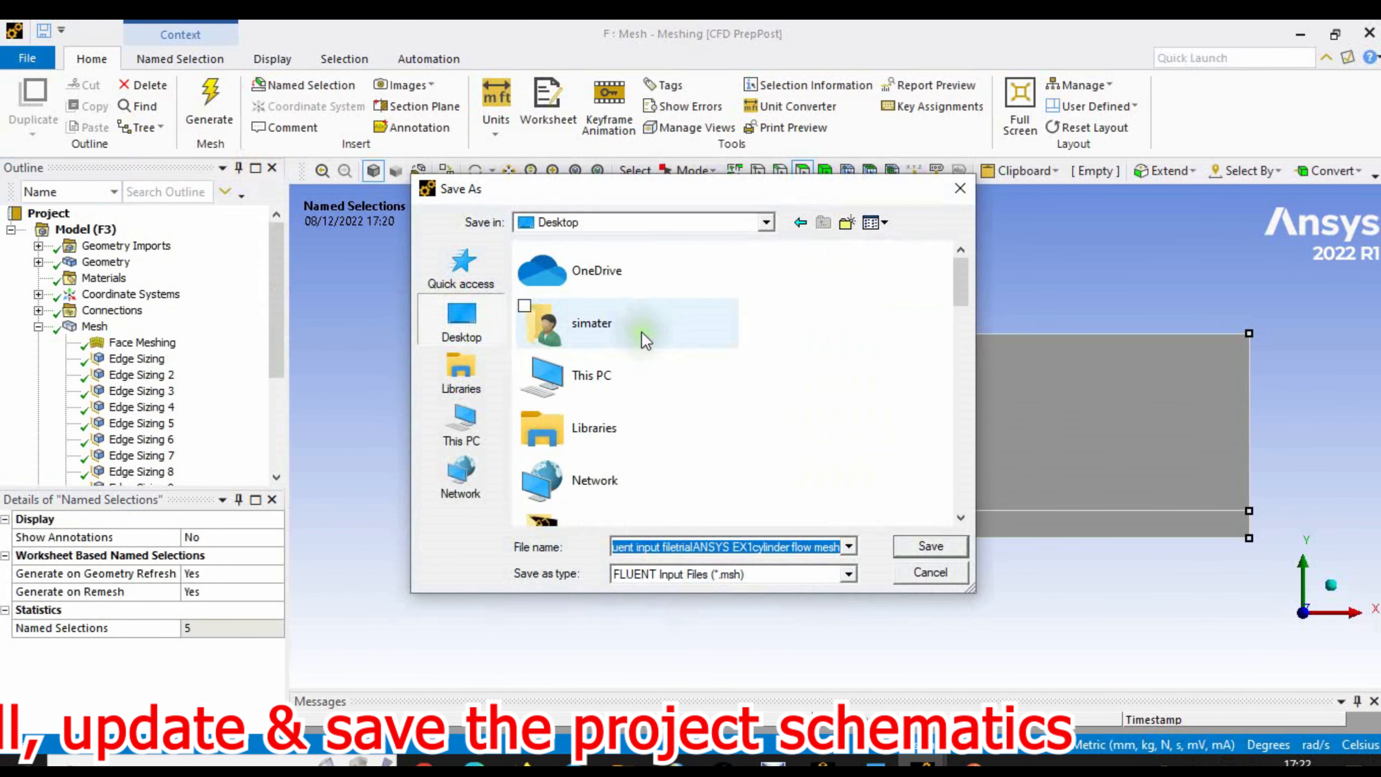
pyautogui.scroll(-2, 625, 353)
pyautogui.scroll(3, 632, 351)
pyautogui.click(627, 326)
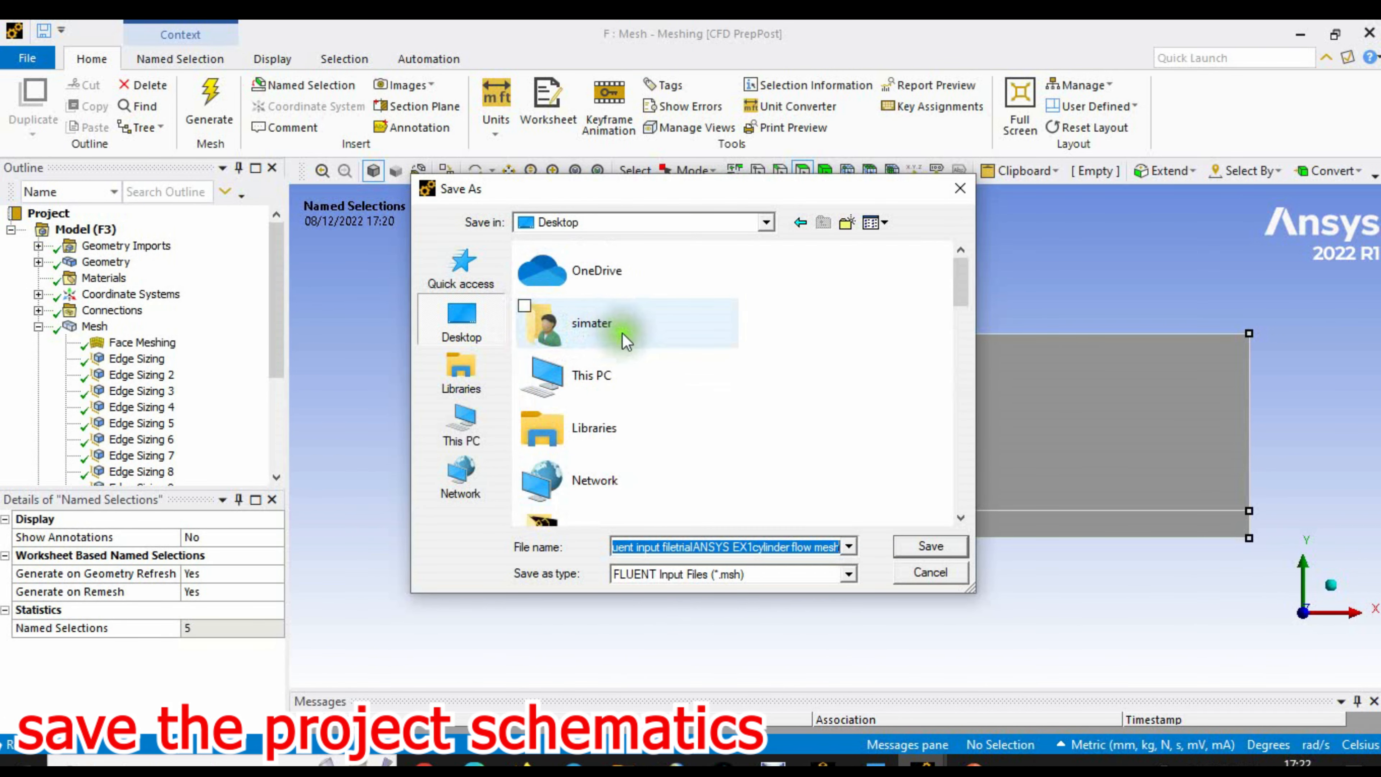
pyautogui.doubleClick(627, 326)
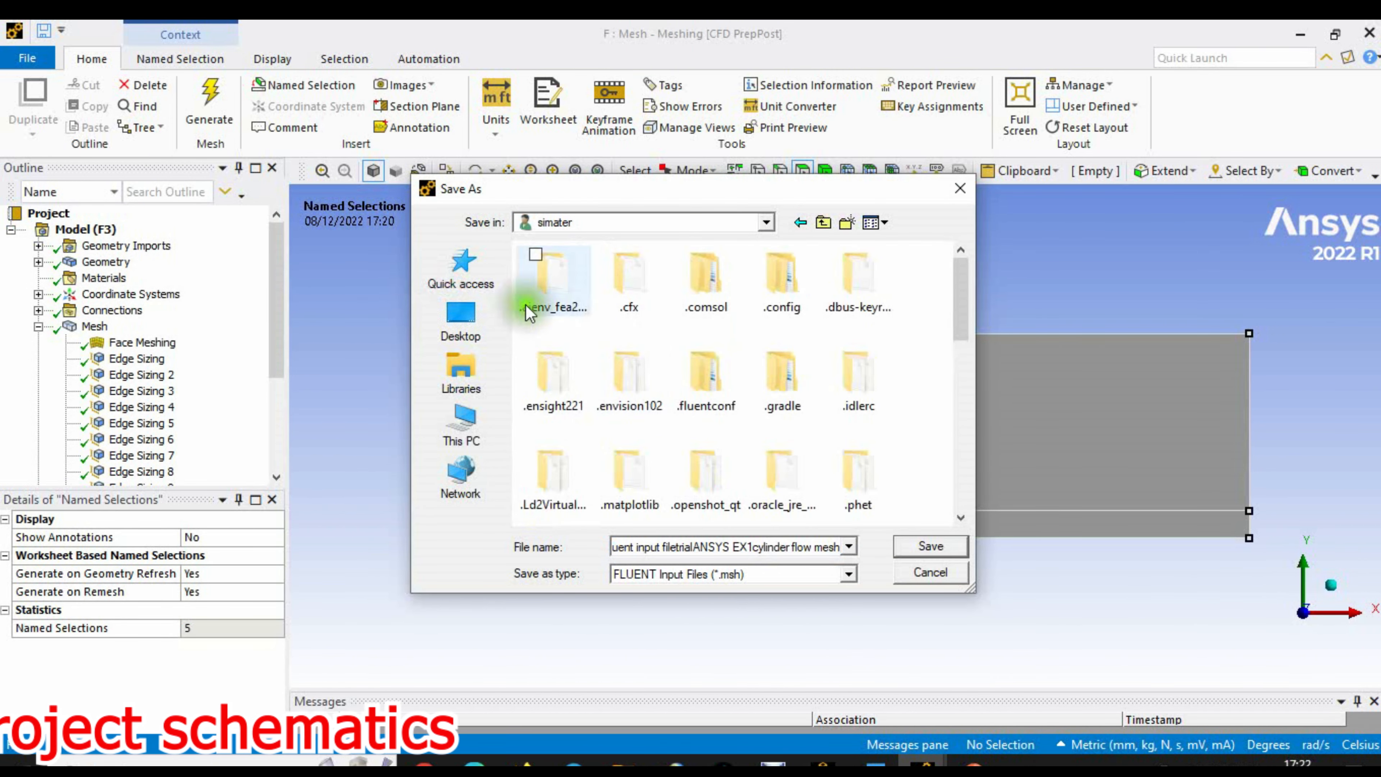
pyautogui.click(766, 221)
pyautogui.click(619, 305)
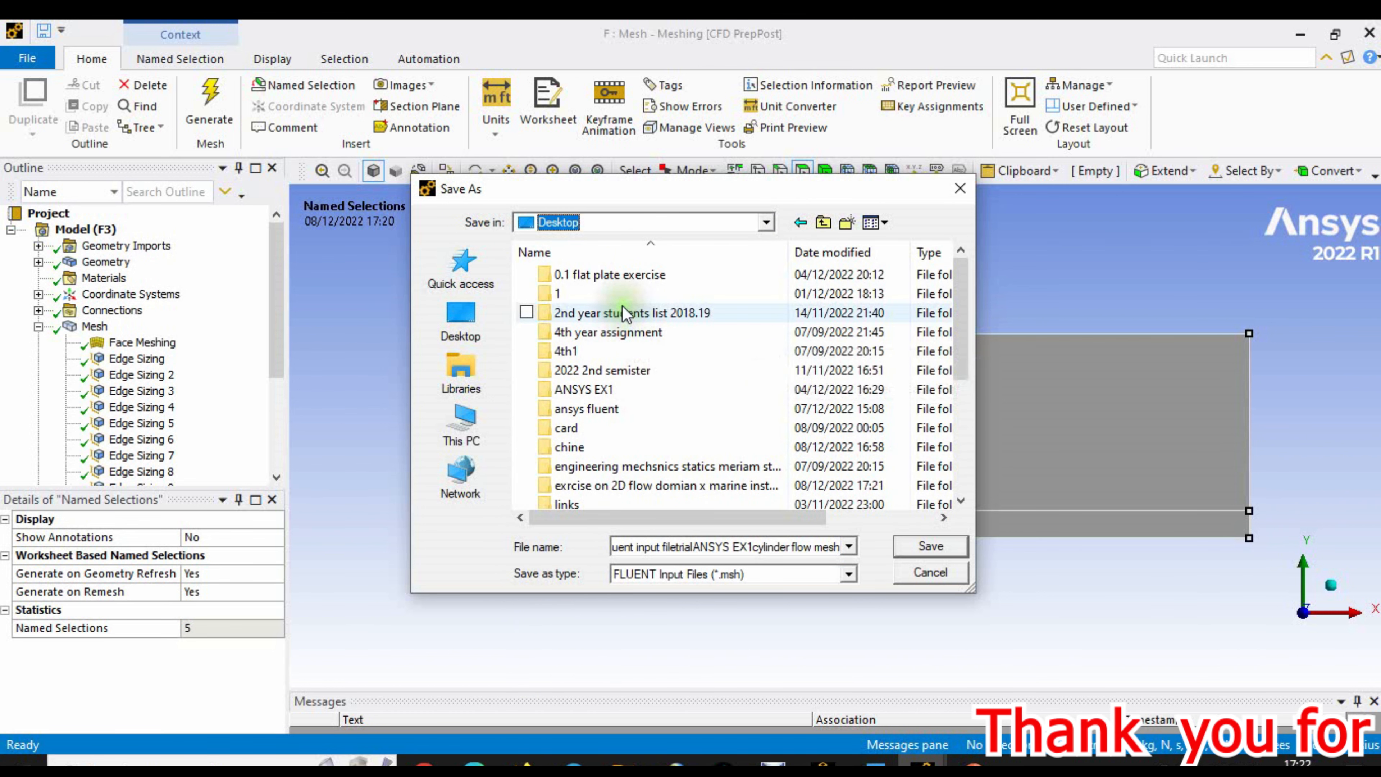
pyautogui.doubleClick(658, 486)
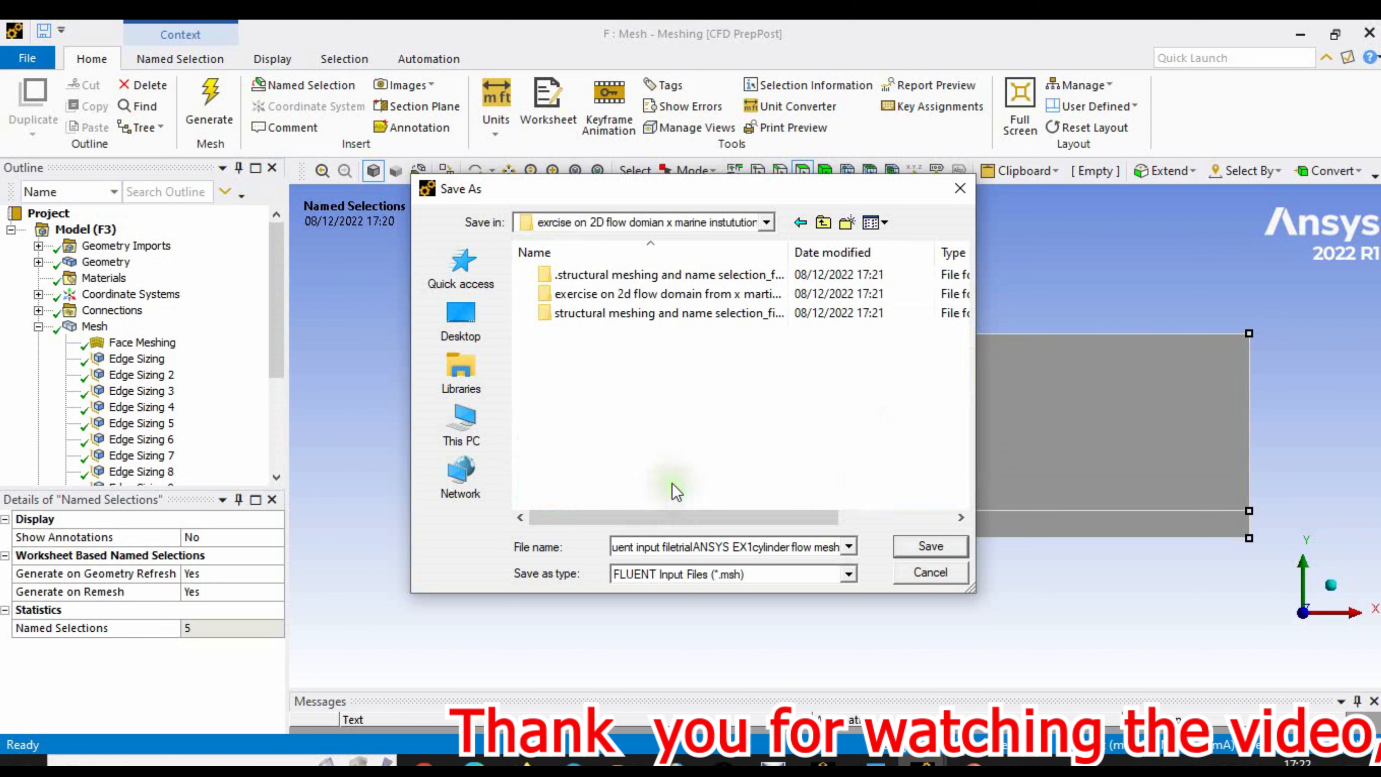
pyautogui.click(930, 546)
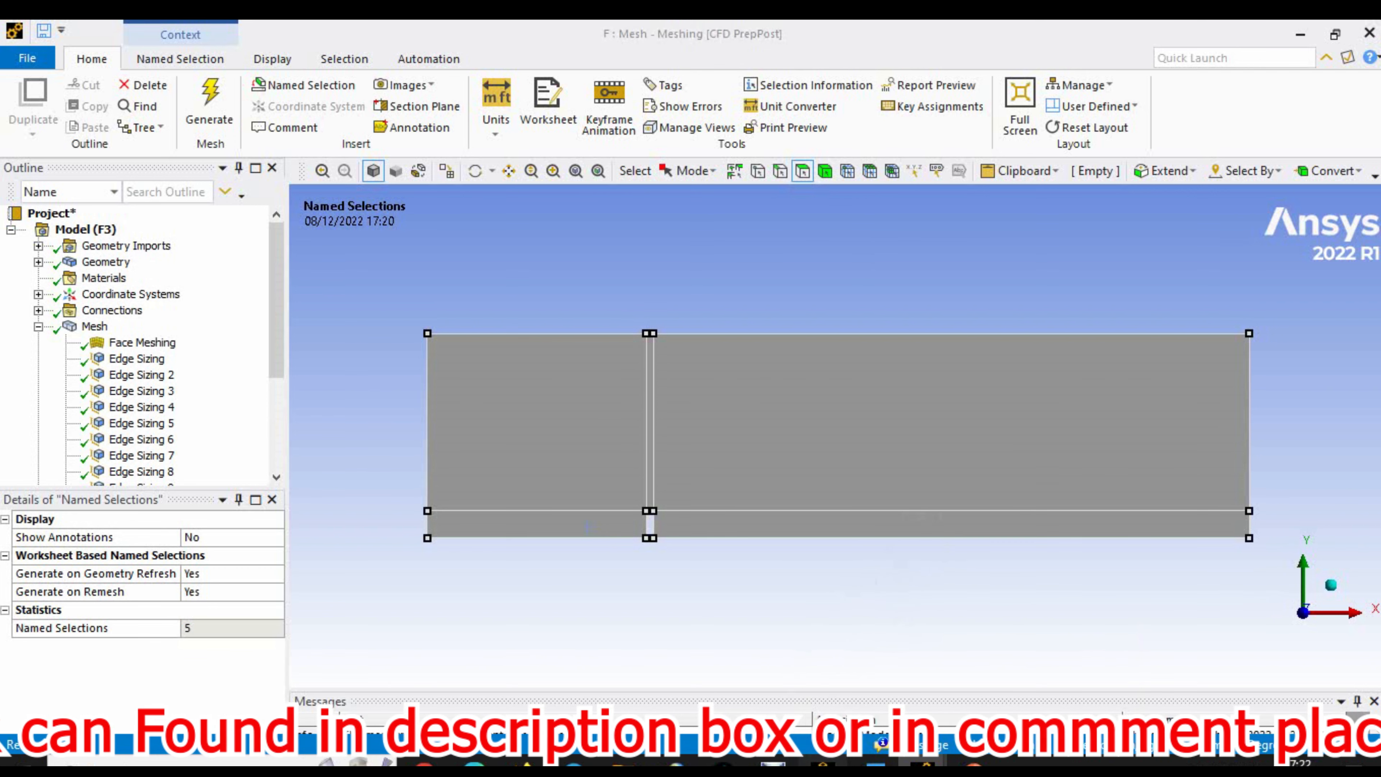
# - Check the project schematic in Workbench, and return to the Meshing application to close it
pyautogui.hotkey('alt', 'Tab')
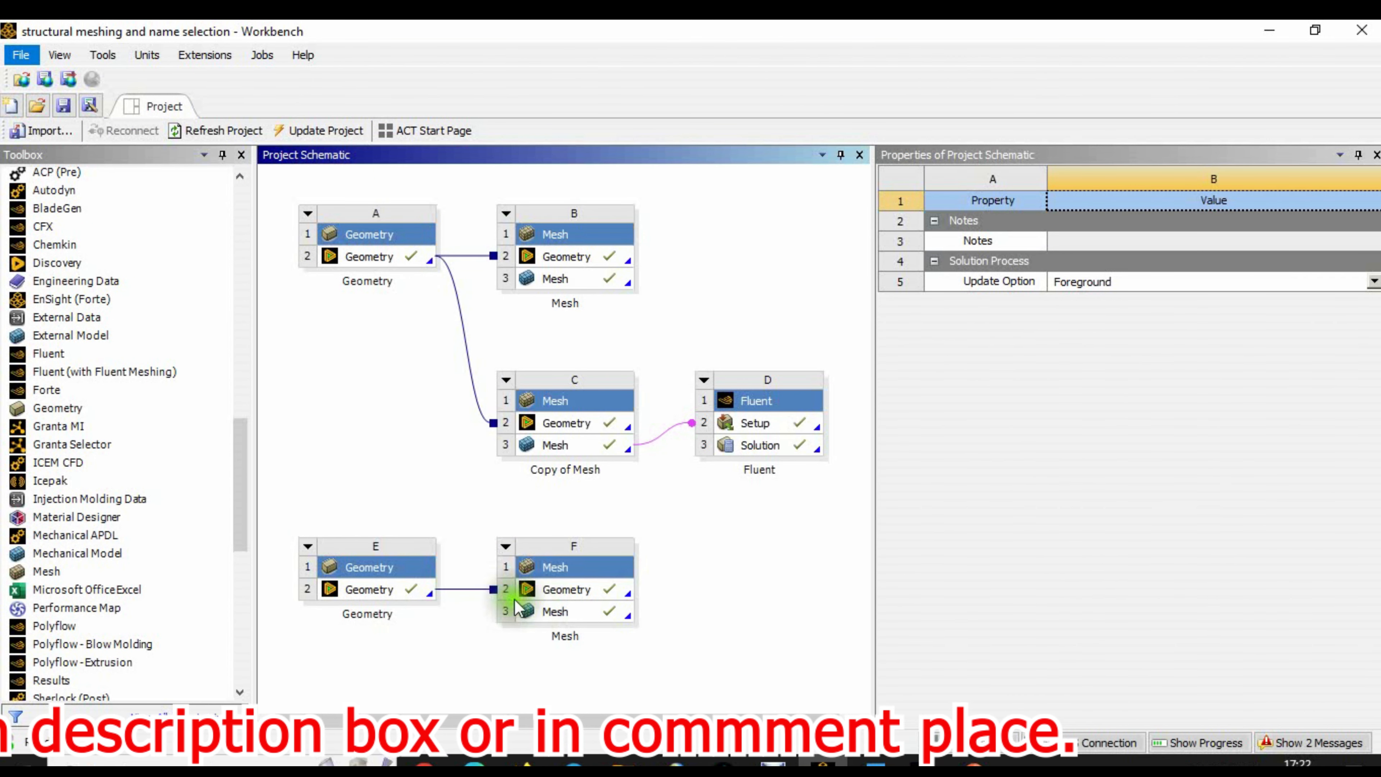
pyautogui.click(781, 620)
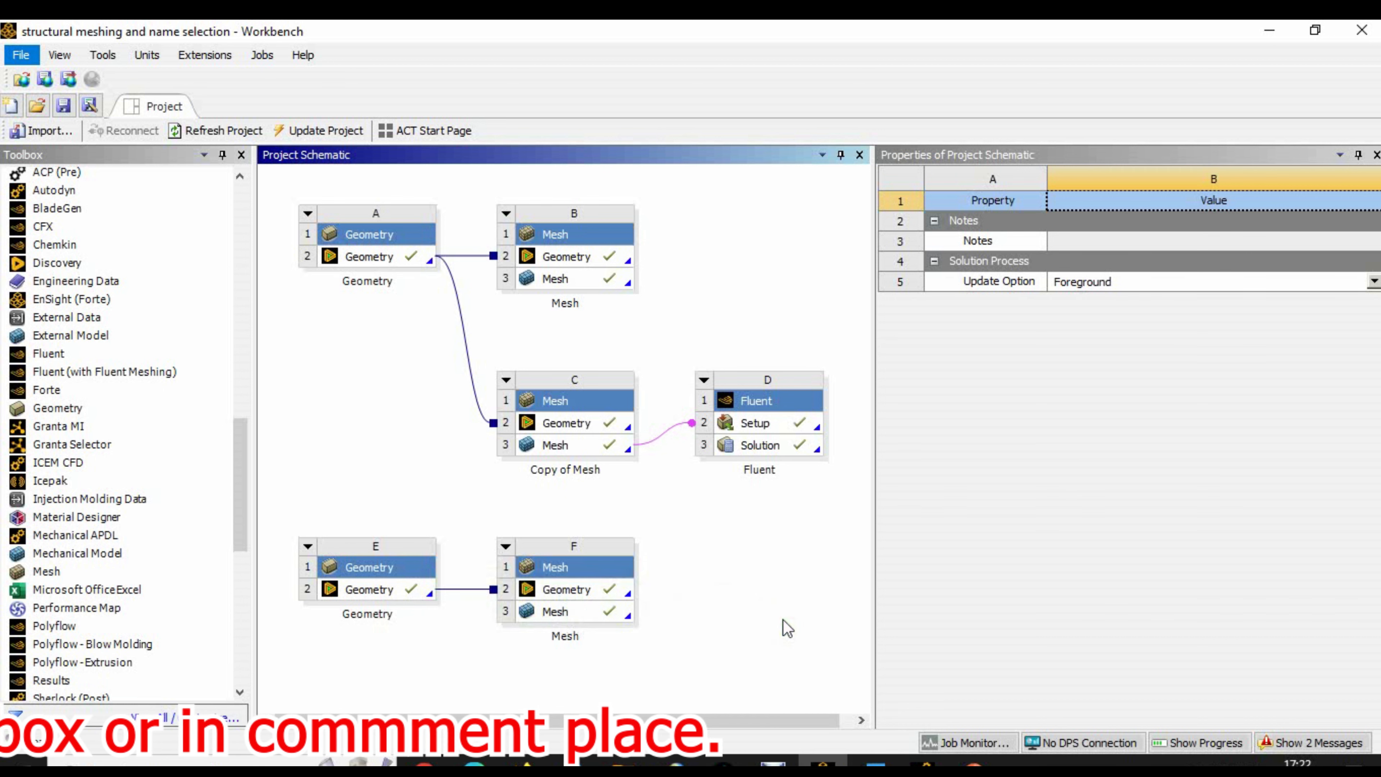
pyautogui.click(928, 638)
pyautogui.moveTo(924, 767)
pyautogui.click(965, 715)
pyautogui.click(27, 58)
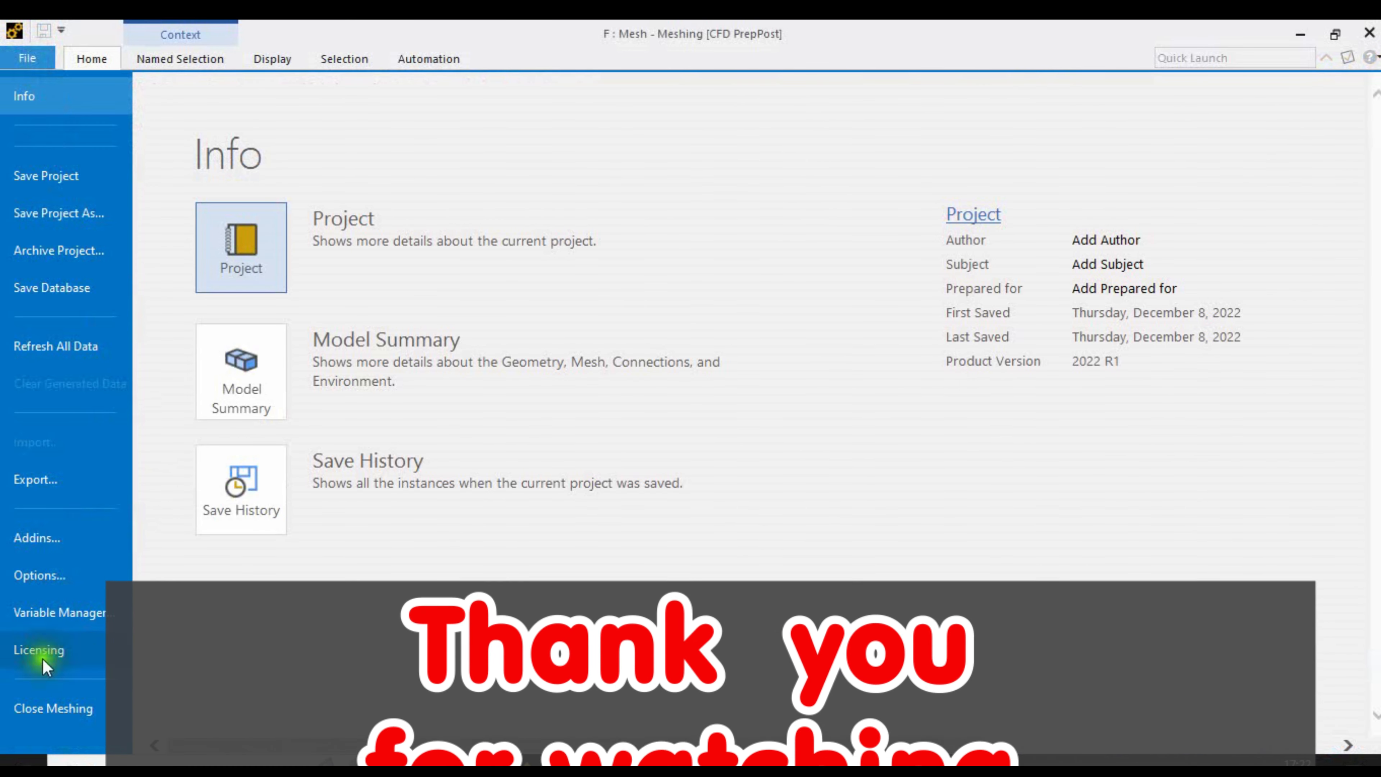
pyautogui.click(75, 708)
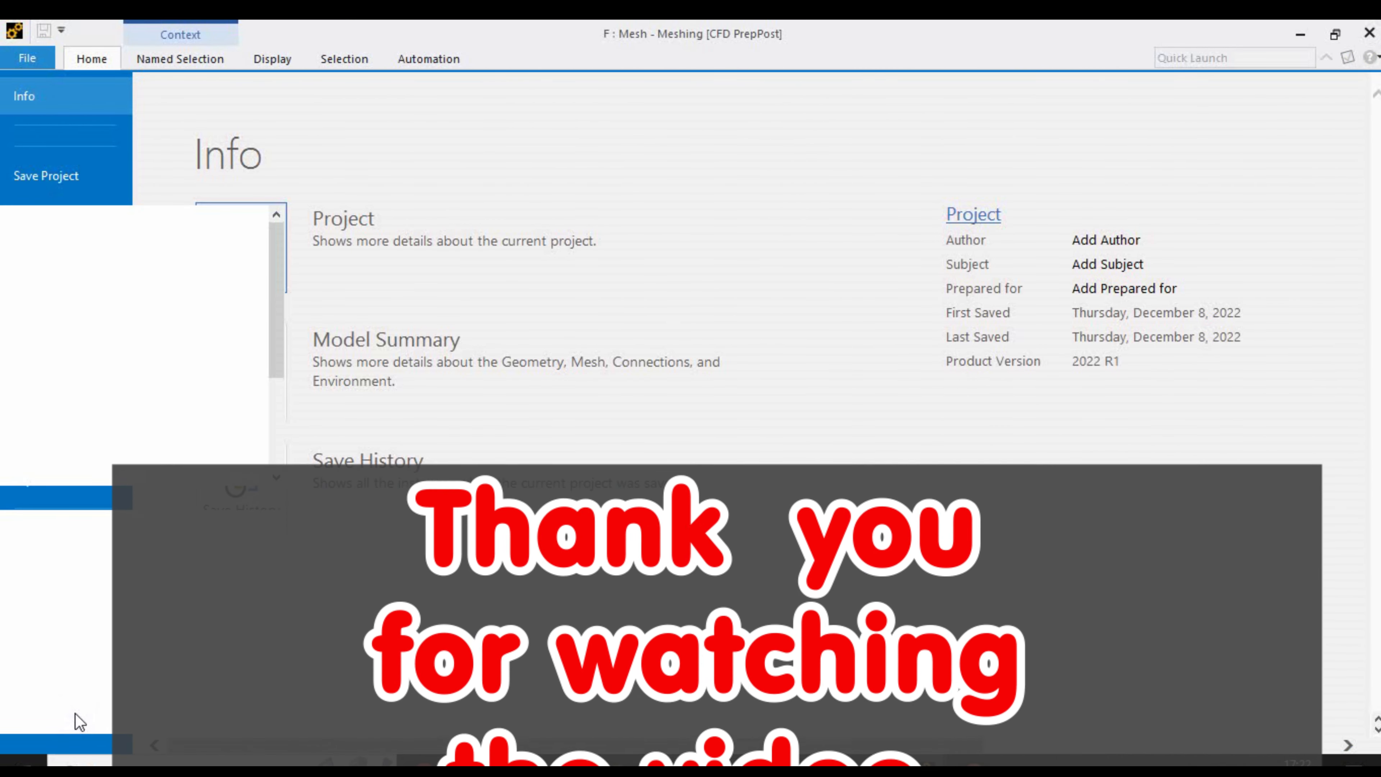